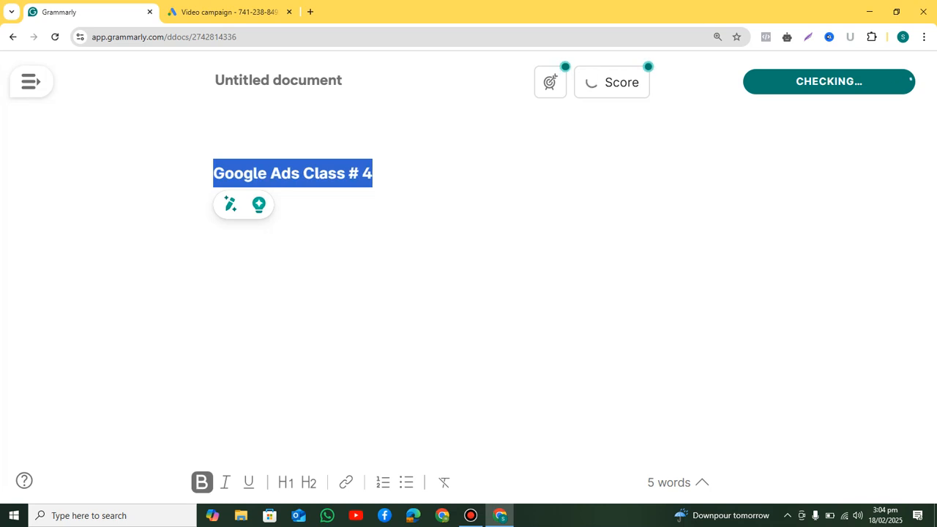
# - Underline the "Google Ads Class # 4" heading and start a new paragraph below it, leaving one blank line
pyautogui.hotkey('ctrl', 'u')
pyautogui.press('Right')
pyautogui.press('Return')
pyautogui.press('Return')
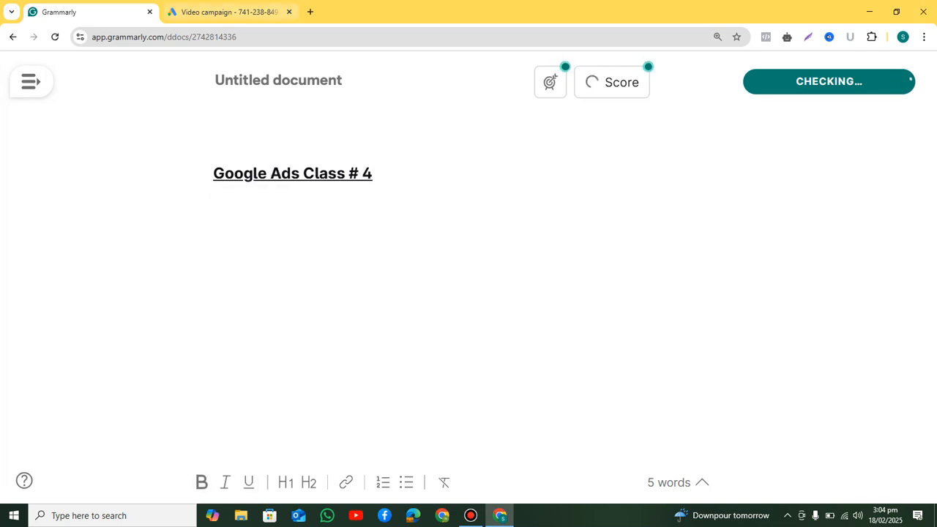
# - Switch to the Google Ads video campaign and review the available placements in the Networks settings, closing the section when done
pyautogui.hotkey('ctrl', 'Tab')
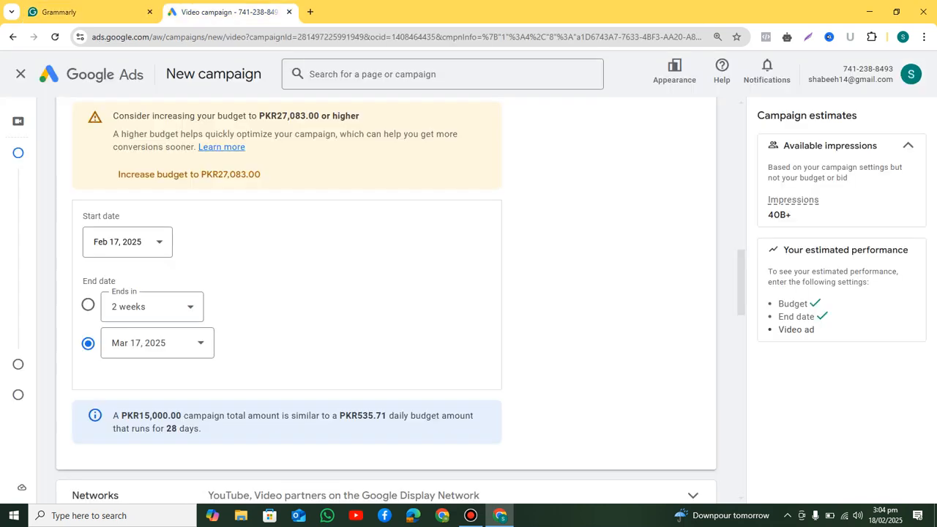
pyautogui.scroll(-3, 386, 300)
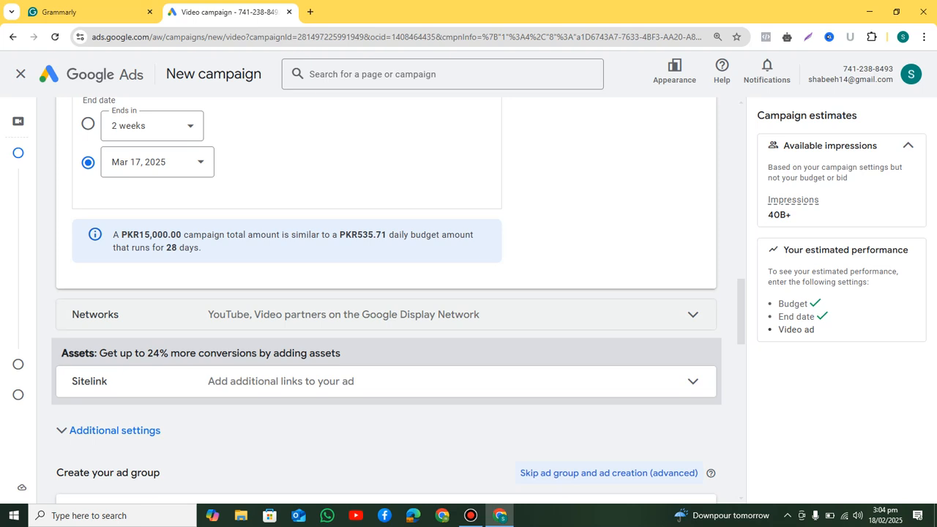
pyautogui.click(692, 315)
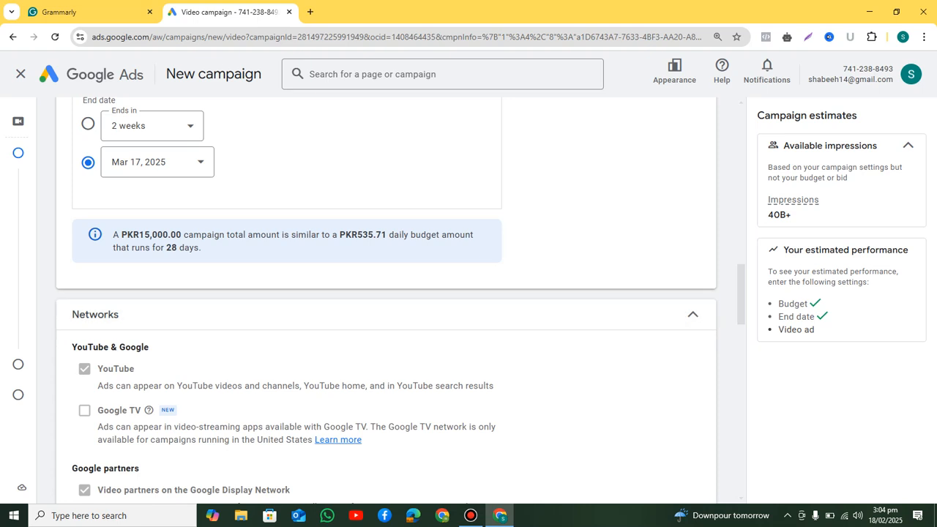
pyautogui.scroll(-2, 386, 300)
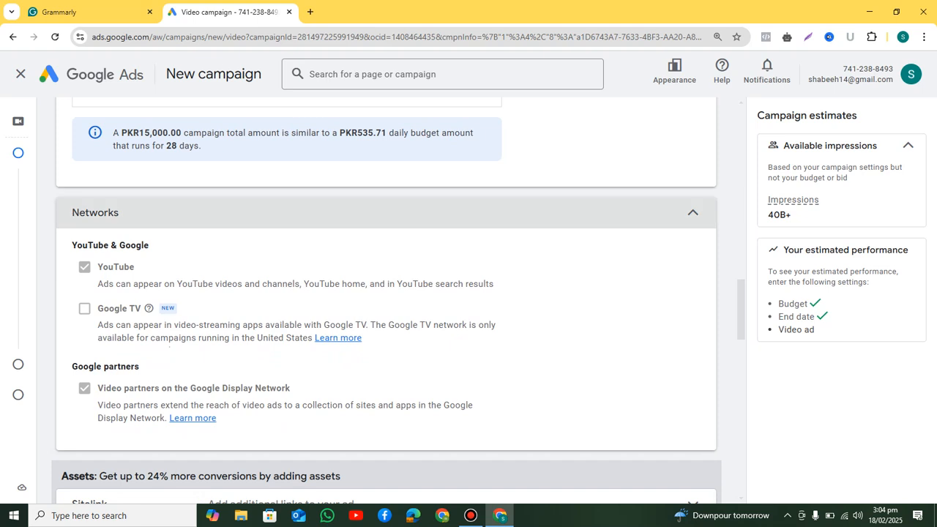
pyautogui.click(692, 212)
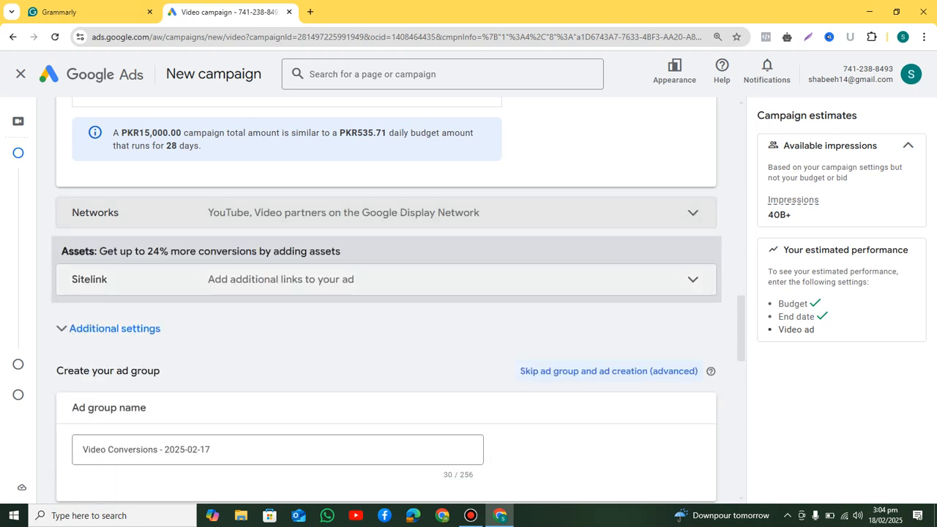
# - Expand the Sitelink assets section to show the existing campaign-level sitelinks
pyautogui.click(693, 279)
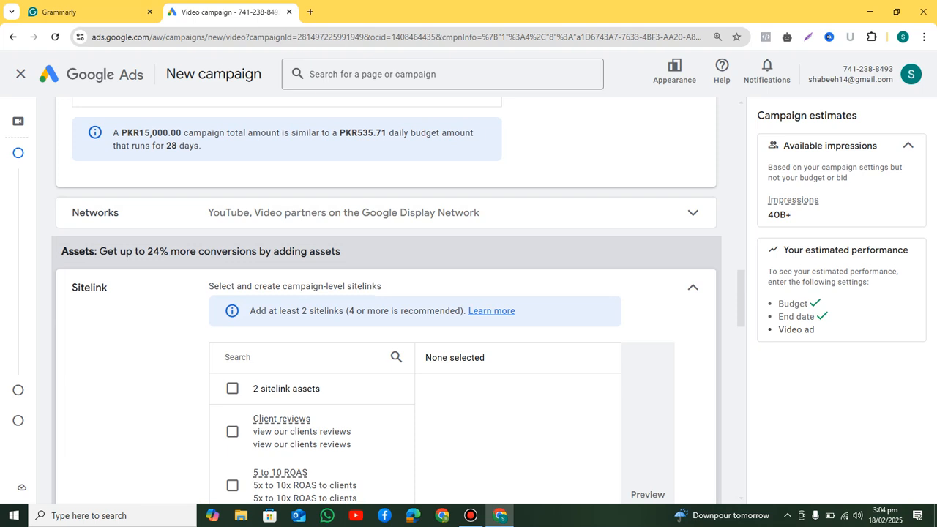
pyautogui.scroll(-2, 387, 300)
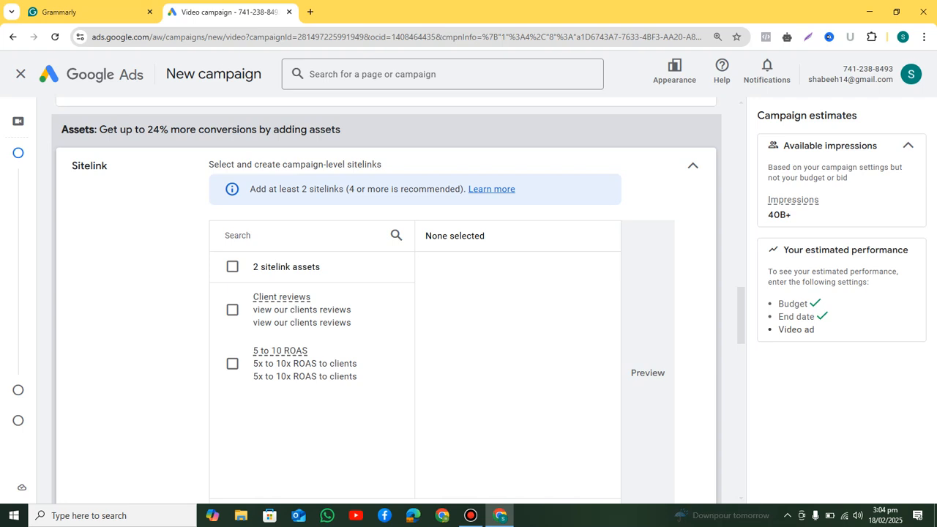
pyautogui.scroll(1, 387, 300)
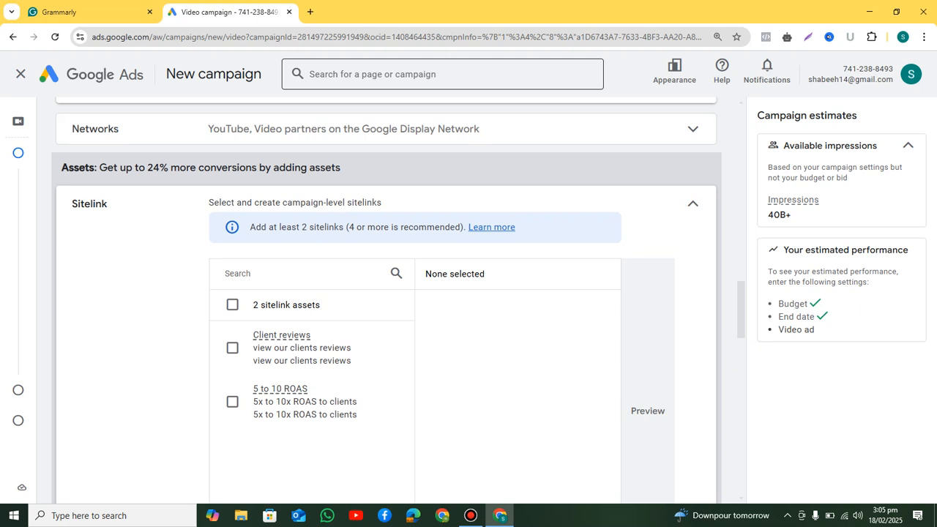
# - Search Google Images for "sitelink example in video ads" in a new tab and open the Social Media Examiner example
pyautogui.click(311, 12)
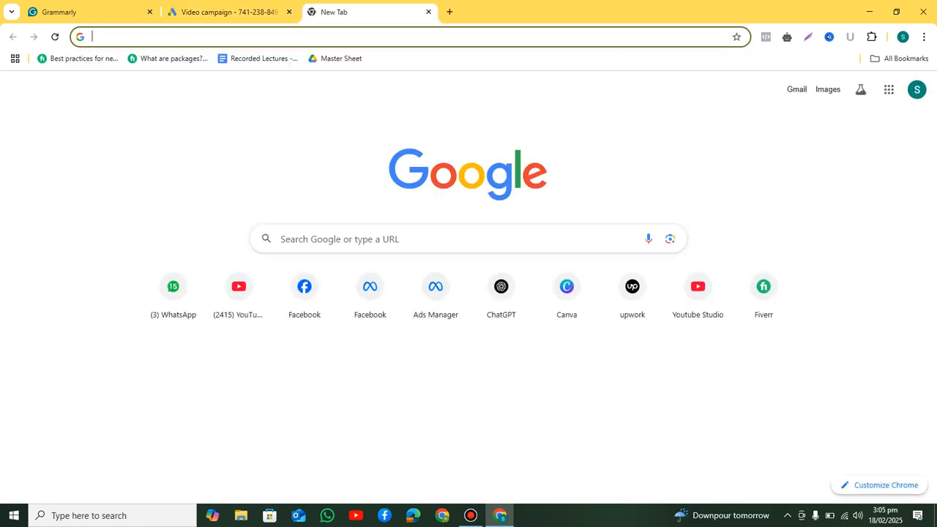
pyautogui.write('si')
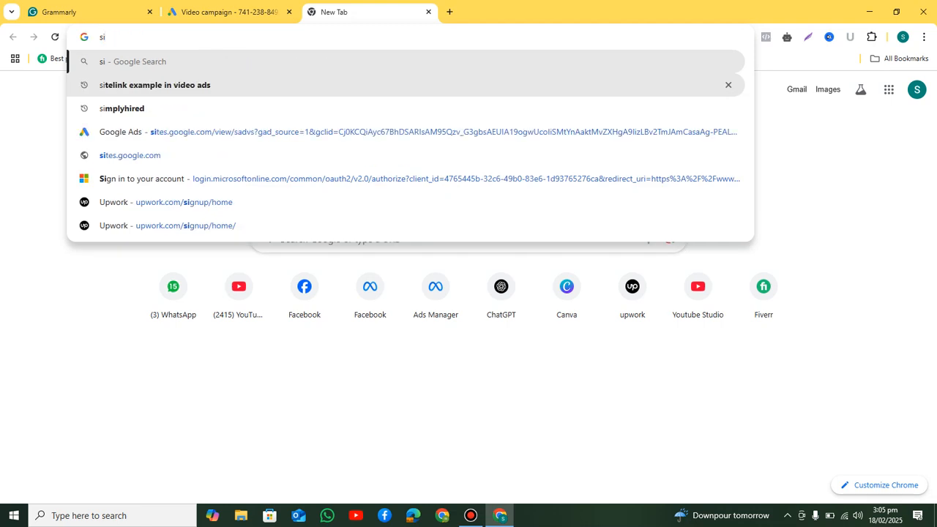
pyautogui.press('Down')
pyautogui.press('Return')
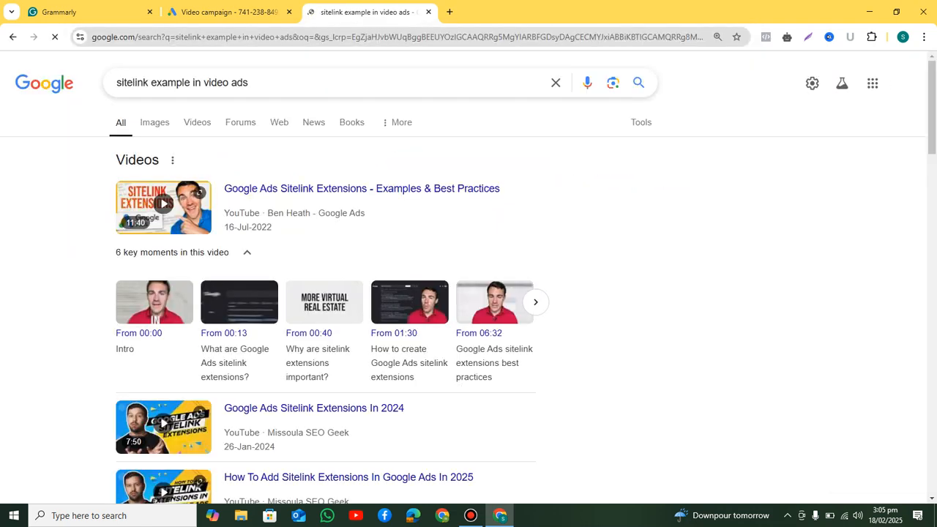
pyautogui.click(154, 123)
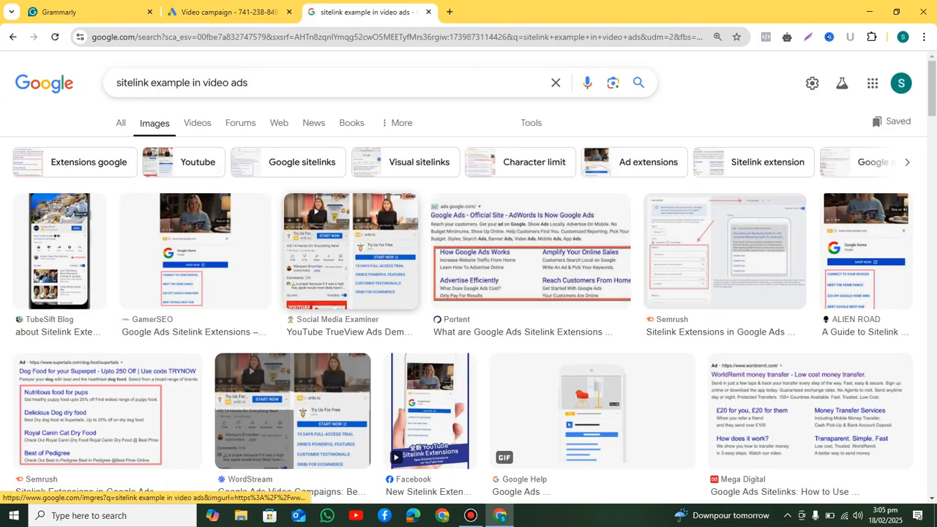
pyautogui.click(352, 249)
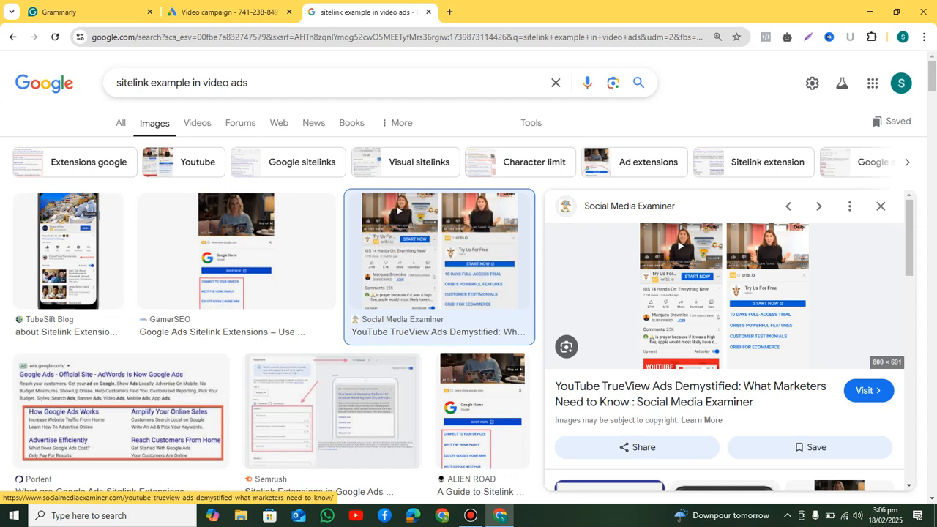
# - Switch to the Grammarly document and write "Conversion = Result = Sales, Leads, Traffic" under the class heading
pyautogui.click(227, 11)
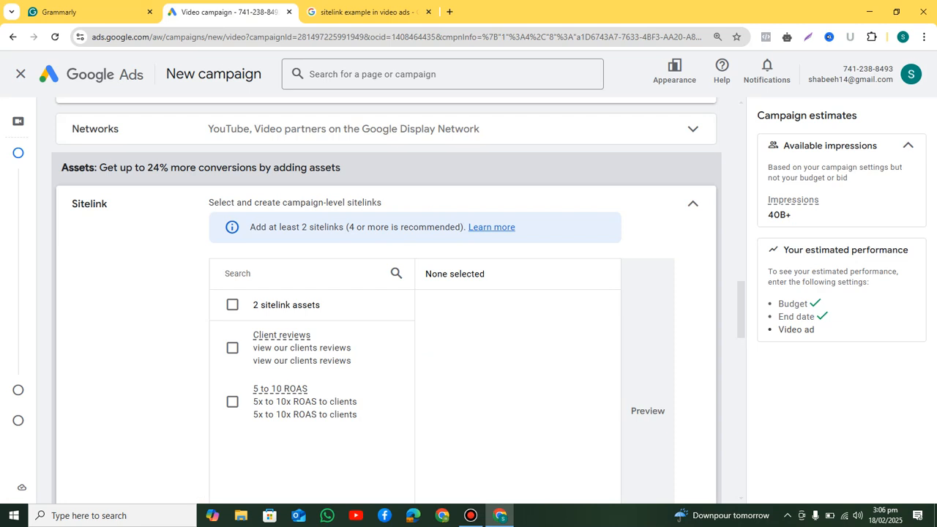
pyautogui.click(73, 12)
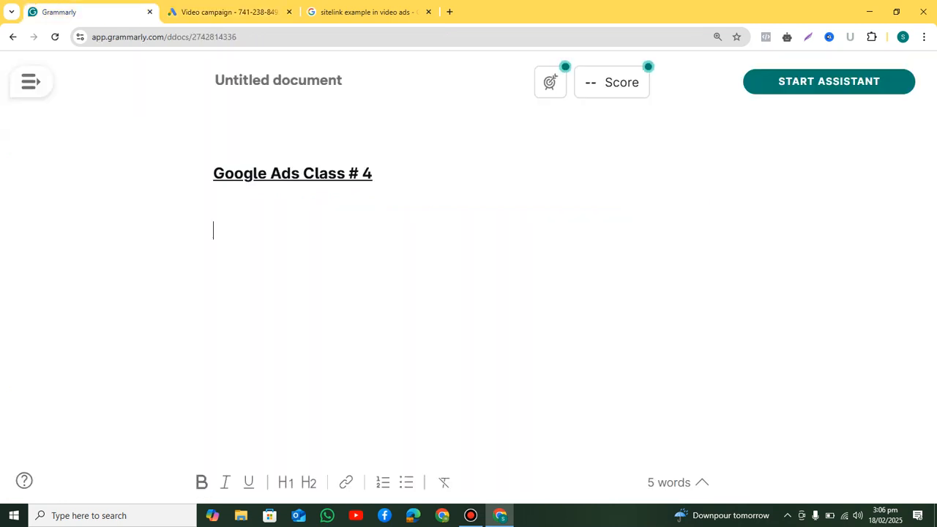
pyautogui.write('Conversion =')
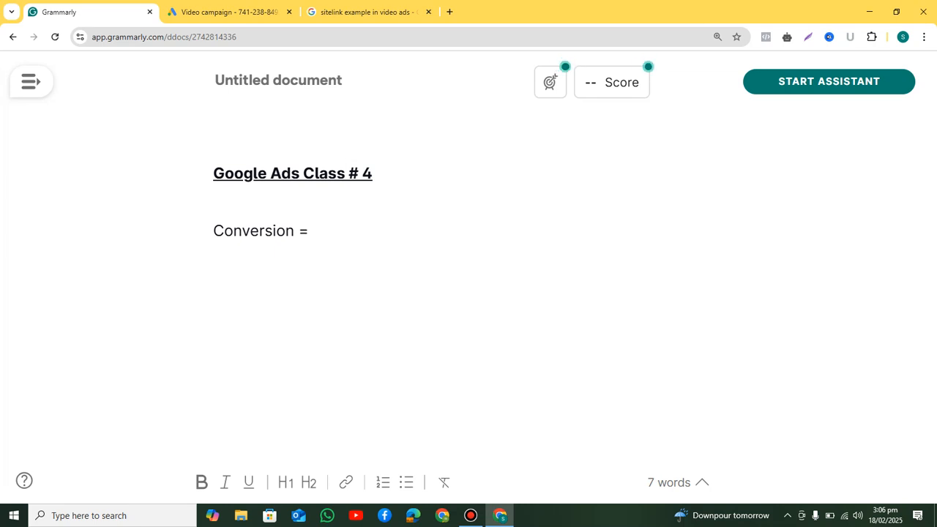
pyautogui.write('Result = ')
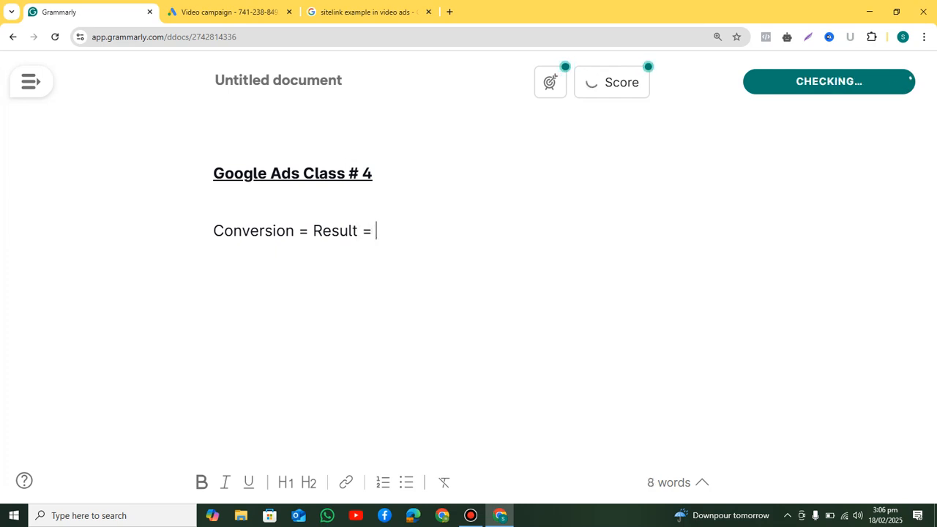
pyautogui.write('Sal')
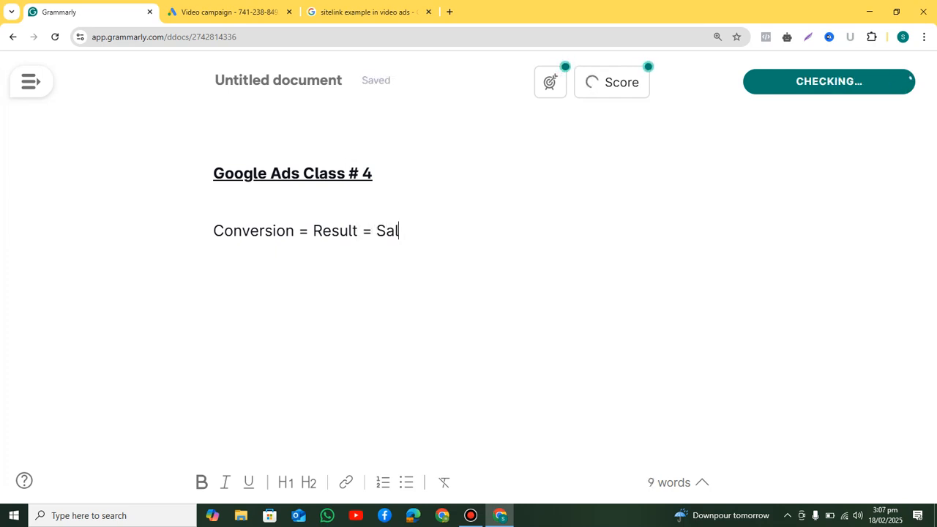
pyautogui.write('es, Leads,')
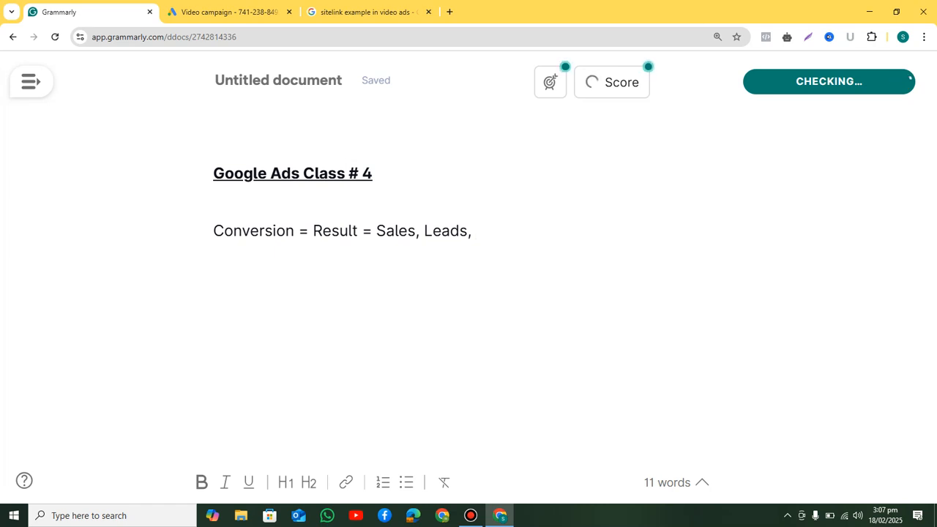
pyautogui.write(' Traffic')
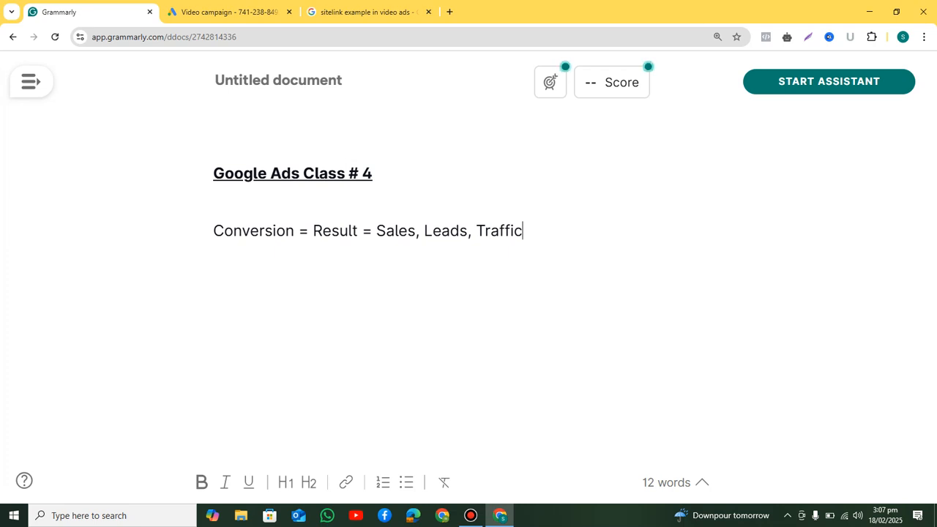
# - Return to the Google Ads campaign and select both existing sitelinks, "Client reviews" and "5 to 10 ROAS"
pyautogui.click(230, 12)
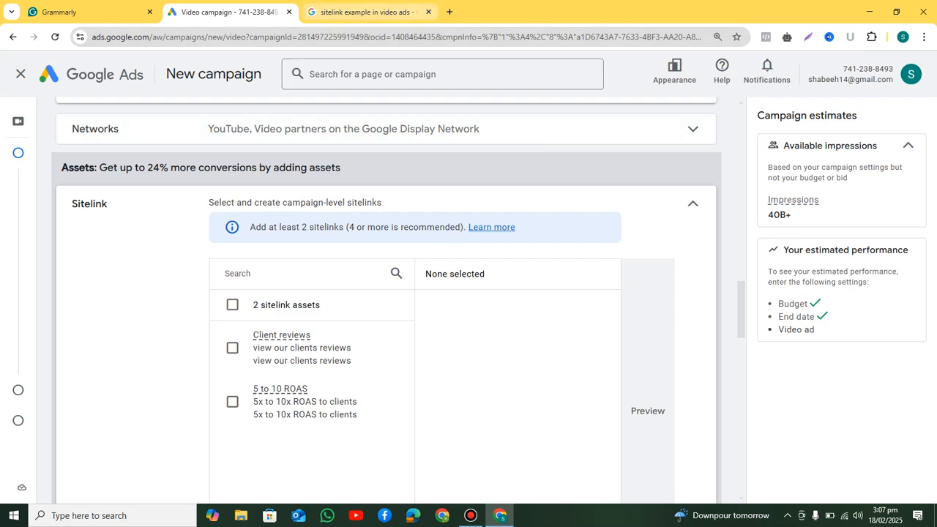
pyautogui.click(366, 12)
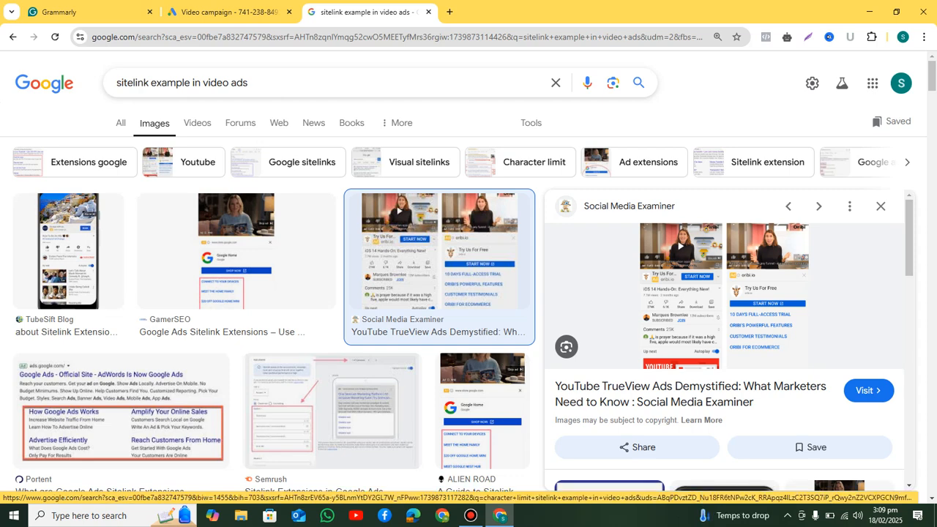
pyautogui.click(229, 12)
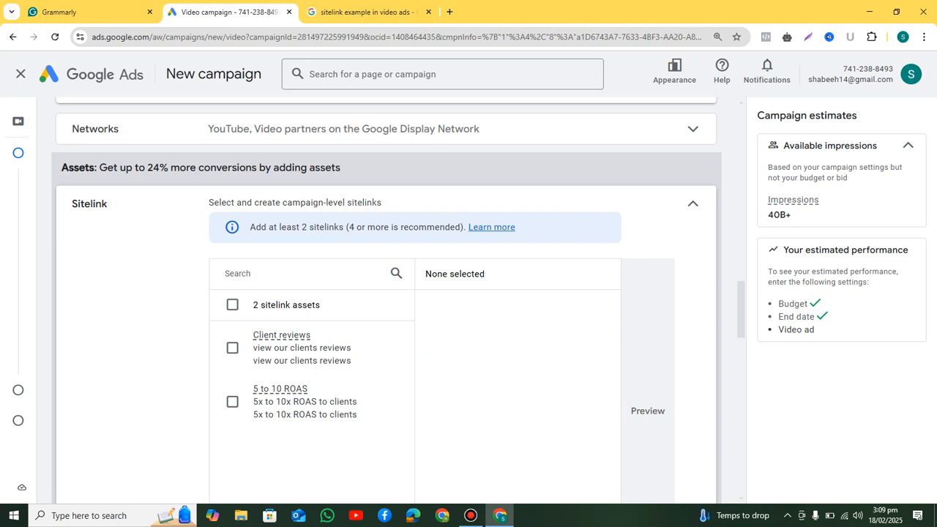
pyautogui.scroll(-1, 387, 300)
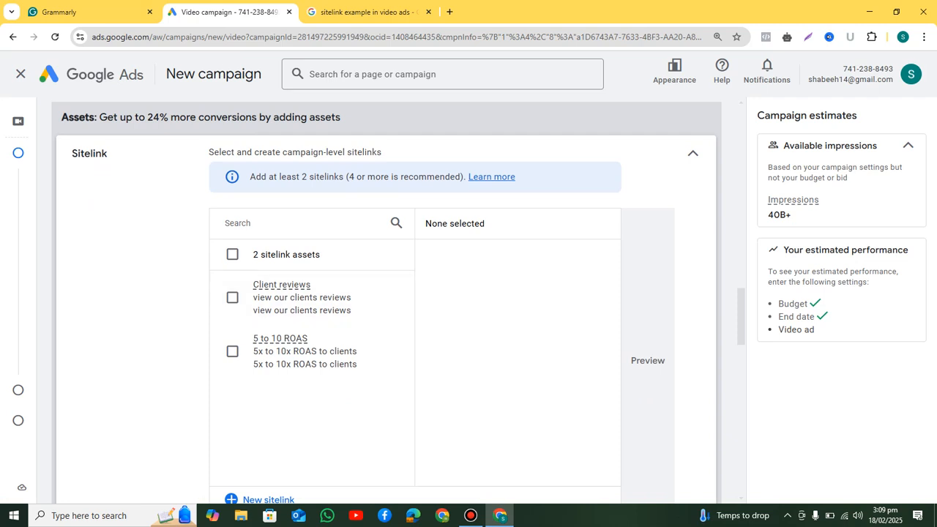
pyautogui.scroll(-2, 386, 300)
pyautogui.scroll(2, 386, 300)
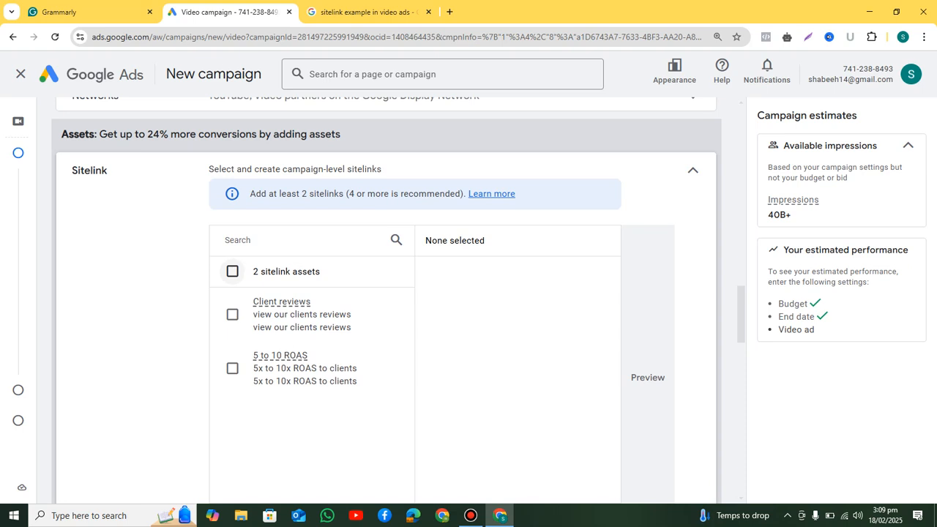
pyautogui.click(232, 270)
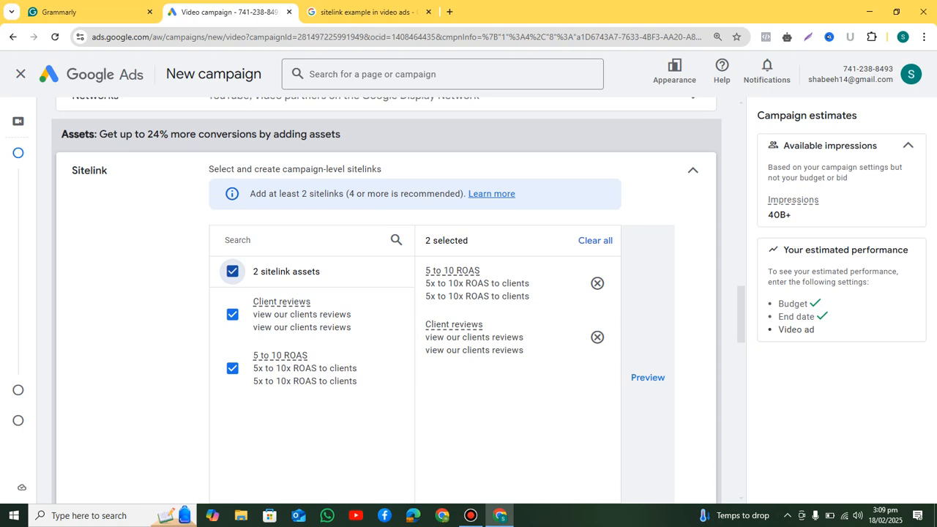
# - Review the selected sitelinks and show the details of the "5 to 10 ROAS" one
pyautogui.scroll(-3, 232, 271)
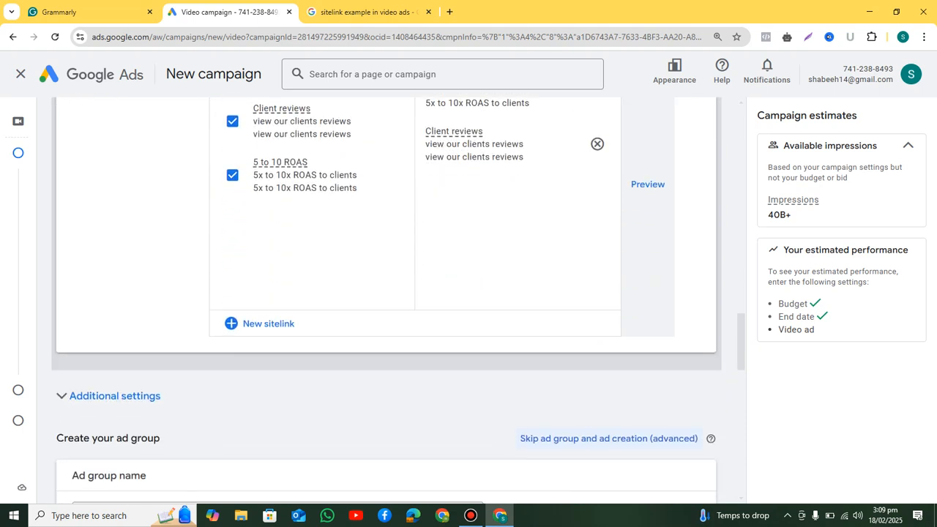
pyautogui.scroll(2, 232, 212)
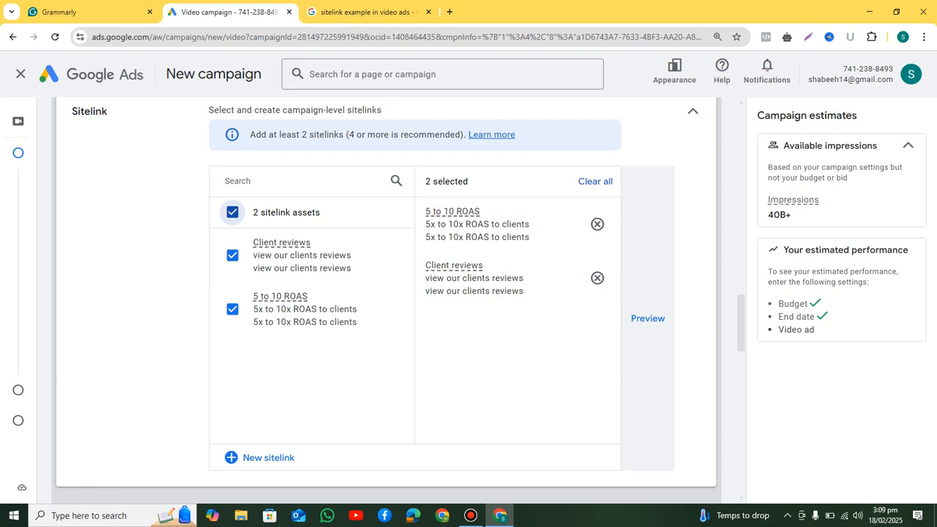
pyautogui.moveTo(452, 213)
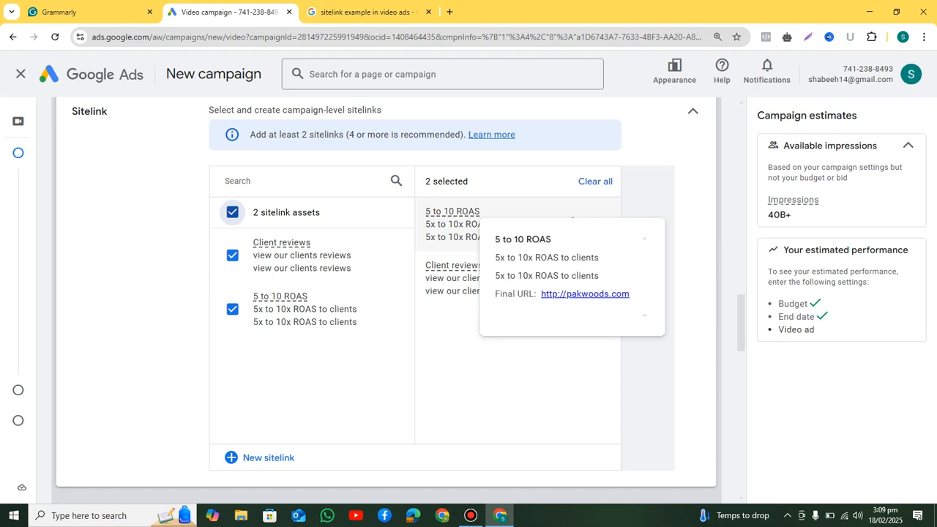
# - Switch to the Grammarly document and add the line "ROAS = Return On Ad Spent" below the conversion note
pyautogui.click(88, 12)
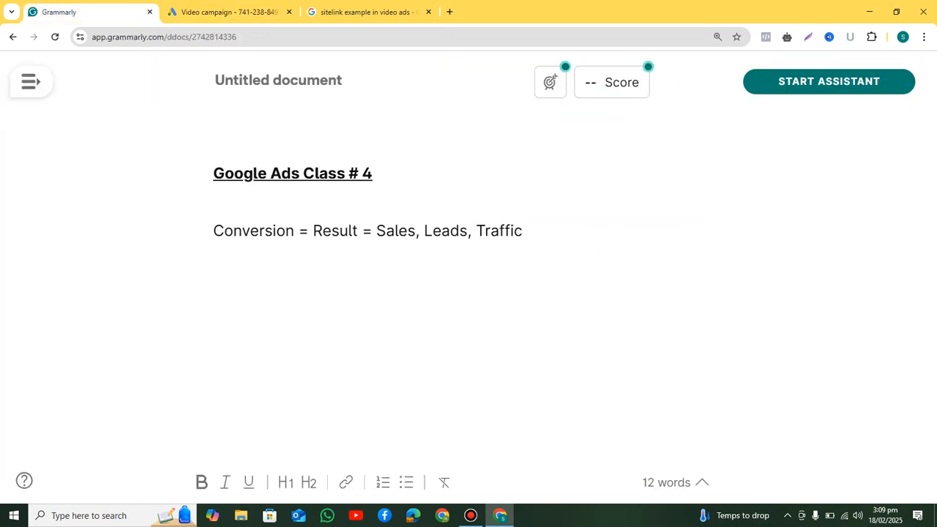
pyautogui.press('Return')
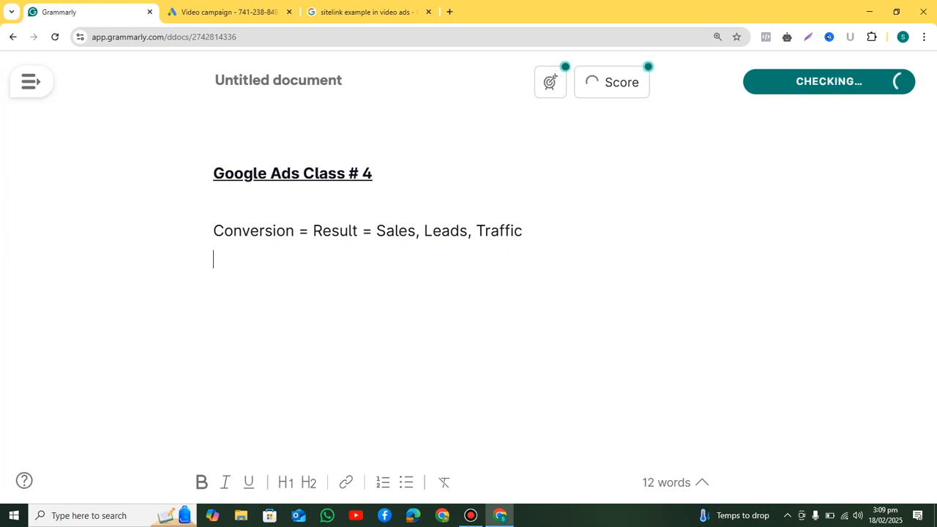
pyautogui.write('ROAS = R')
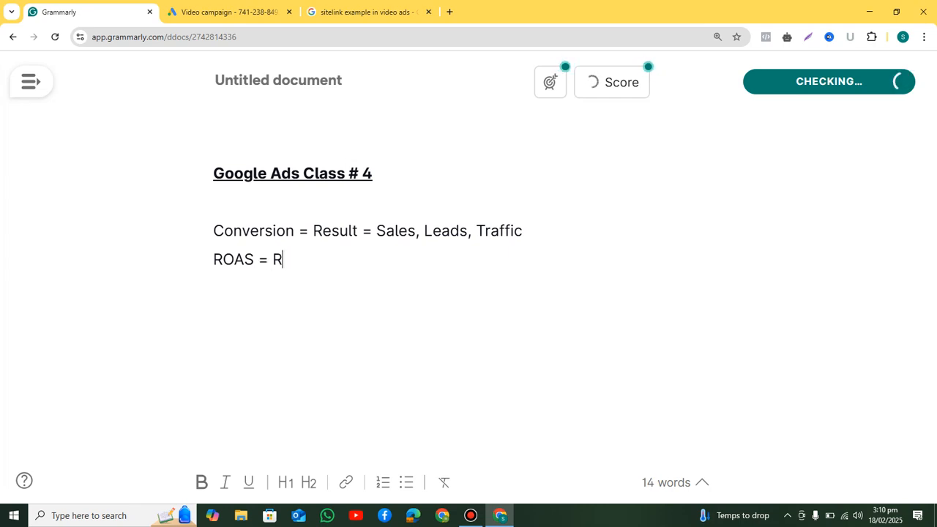
pyautogui.write('eturn O')
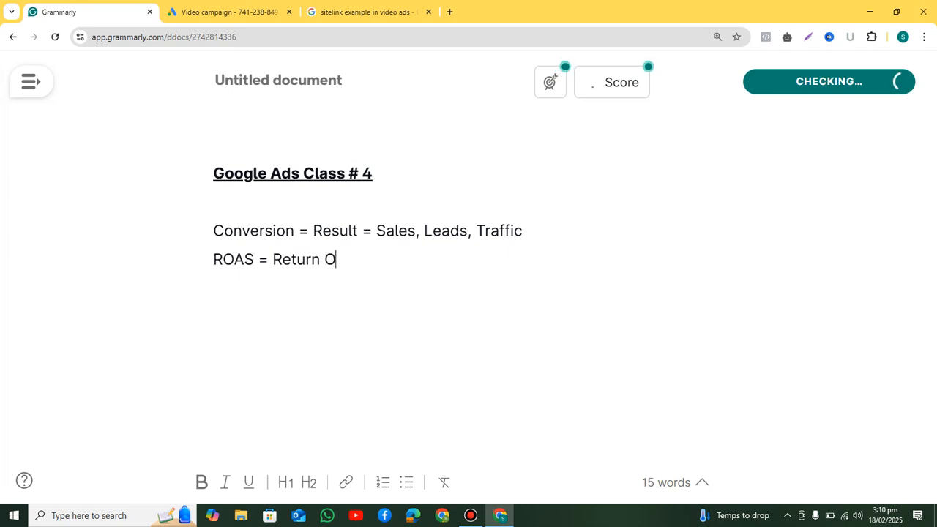
pyautogui.write('n Ad Spent')
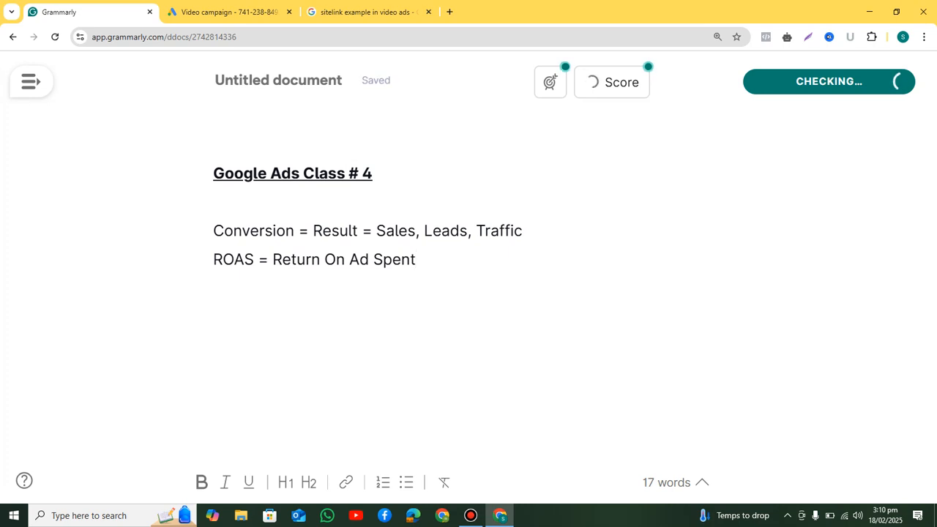
# - Add the line "30,000 Budget 120,000" directly below the ROAS definition and start a new line under it
pyautogui.write(' =')
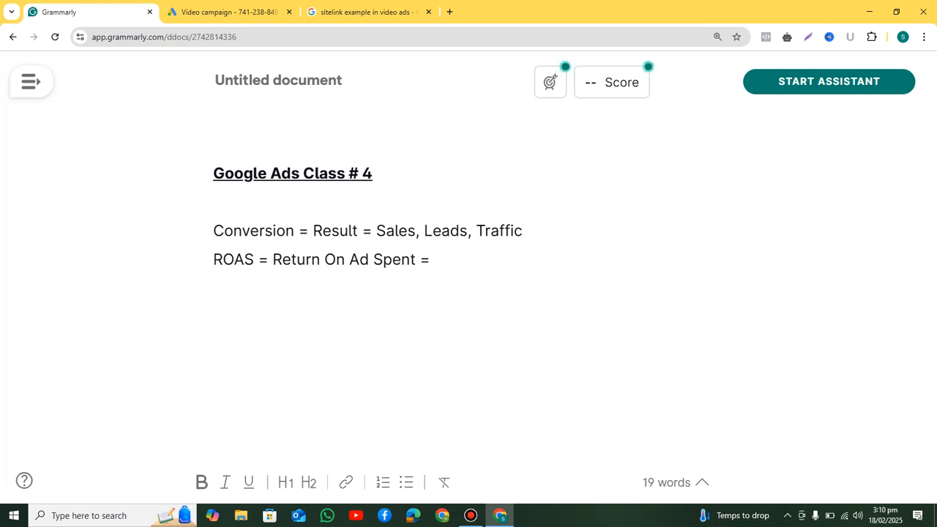
pyautogui.press('BackSpace')
pyautogui.press('BackSpace')
pyautogui.press('Return')
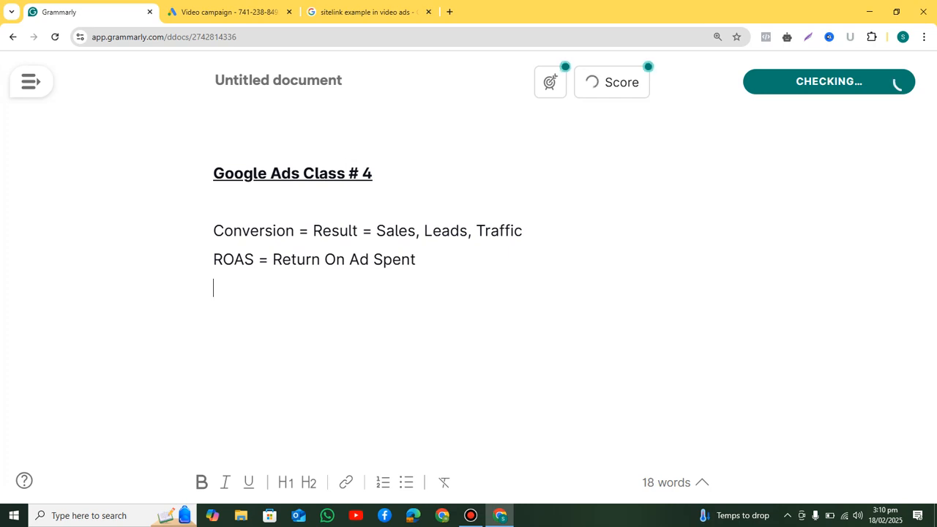
pyautogui.write('30,000')
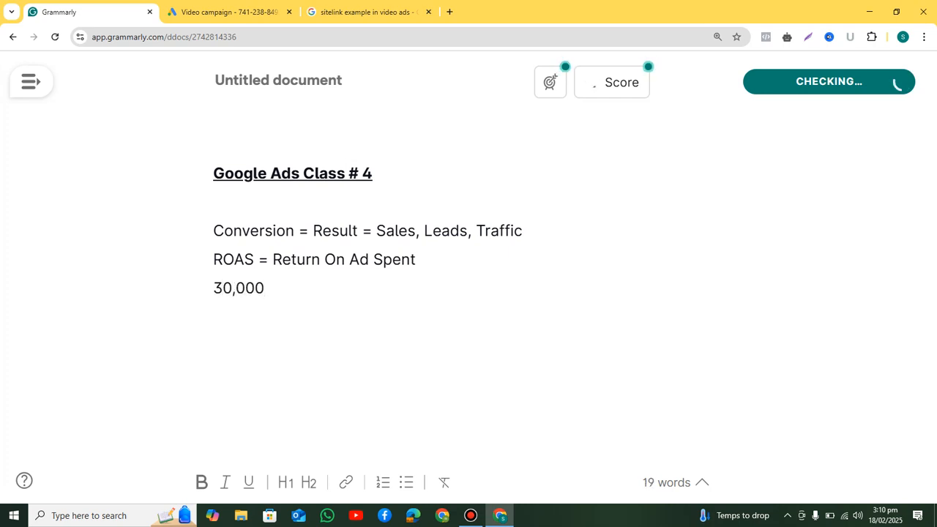
pyautogui.write('Budget')
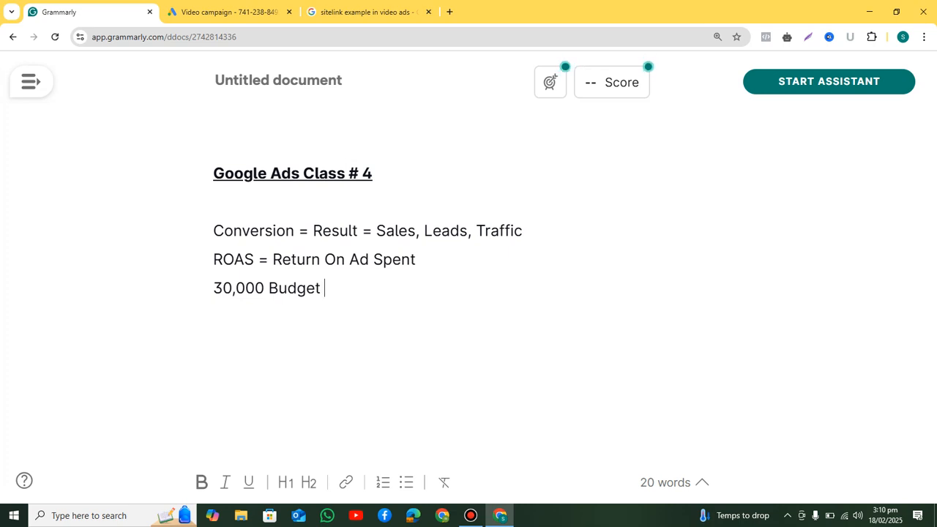
pyautogui.write('120,000')
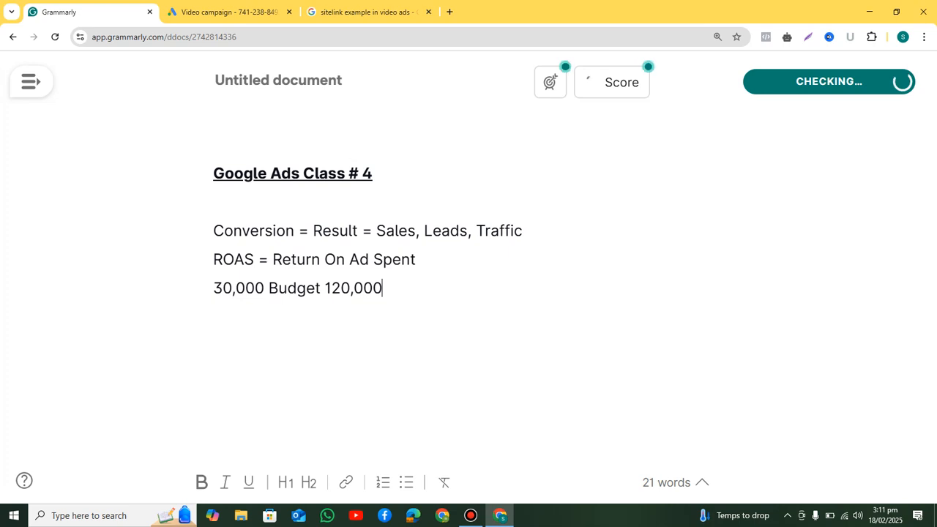
pyautogui.press('Return')
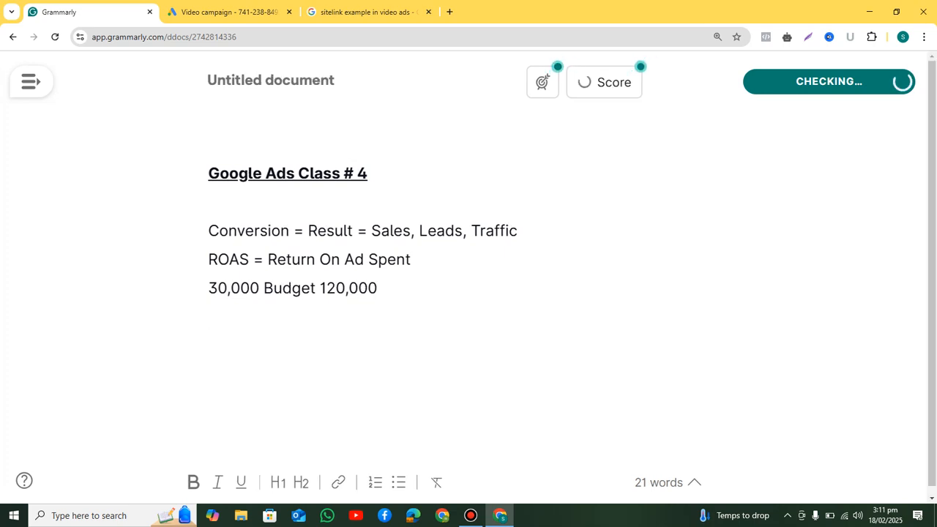
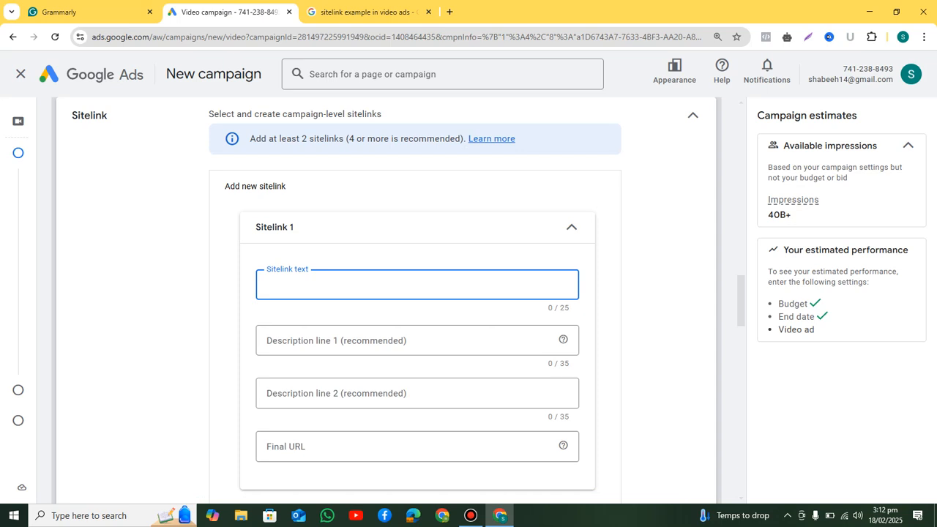
# - Enter "Satisfied Customers Reviews" as the text of the first new sitelink in the Google Ads campaign
pyautogui.write('C')
pyautogui.press('BackSpace')
pyautogui.write('servi')
pyautogui.press('BackSpace')
pyautogui.press('BackSpace')
pyautogui.press('BackSpace')
pyautogui.press('BackSpace')
pyautogui.press('BackSpace')
pyautogui.write('Satisfiend')
pyautogui.press('BackSpace')
pyautogui.press('BackSpace')
pyautogui.write('d Customers ')
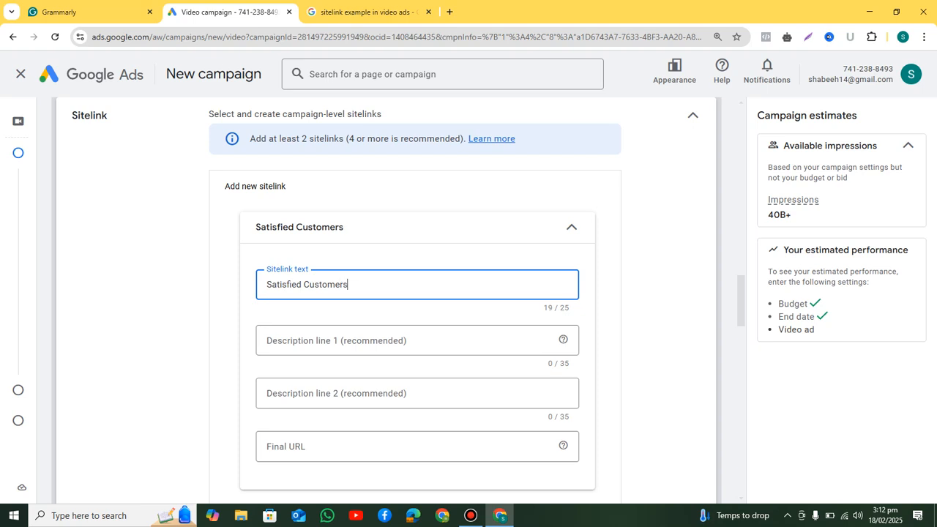
pyautogui.write('Reviews')
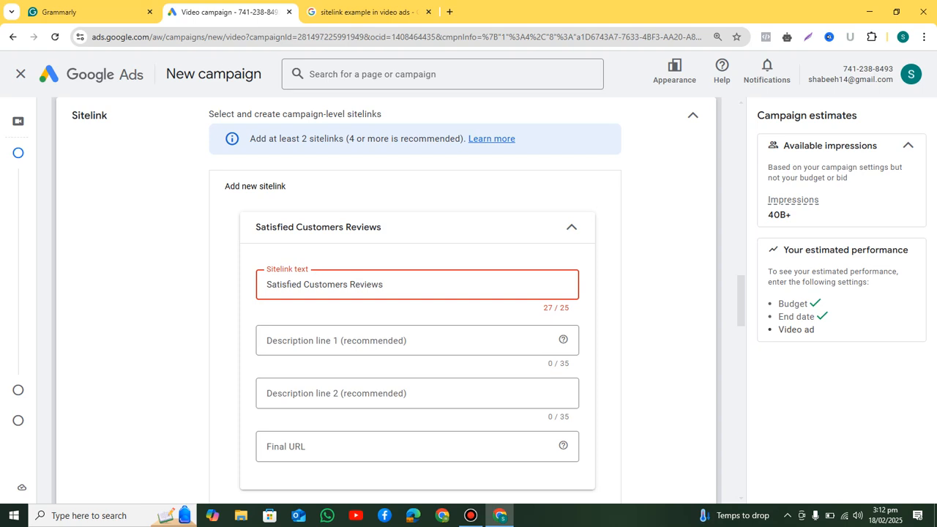
# - Shorten the sitelink text to "Customers Review" and briefly check the sitelink example images before returning to the campaign
pyautogui.doubleClick(294, 284)
pyautogui.press('BackSpace')
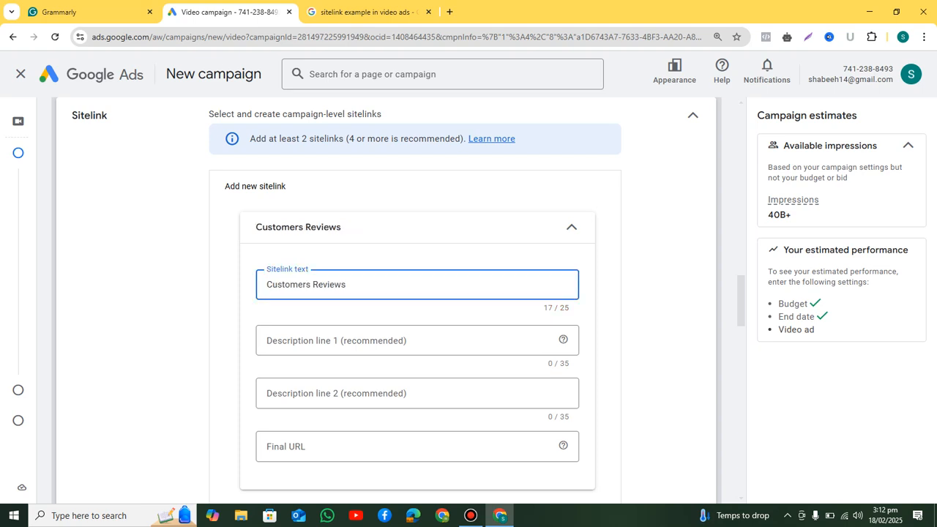
pyautogui.press('BackSpace')
pyautogui.click(366, 12)
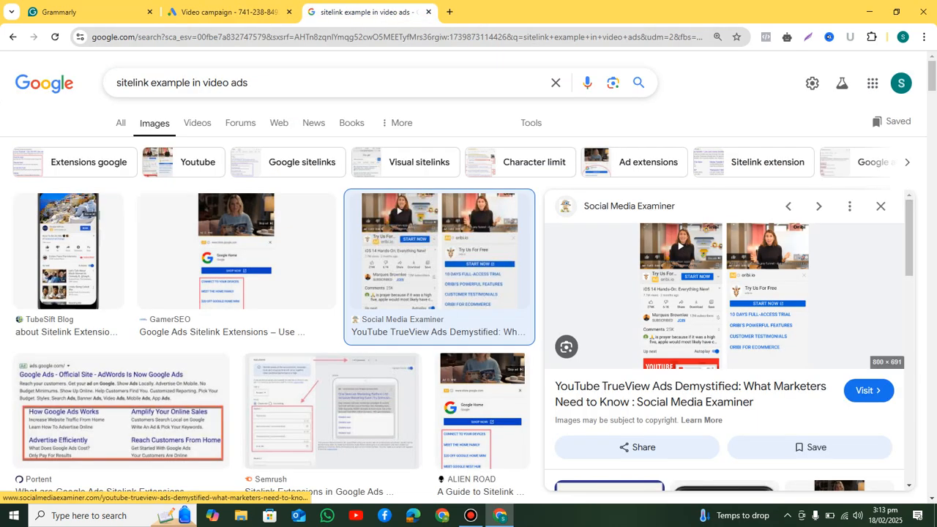
pyautogui.click(227, 12)
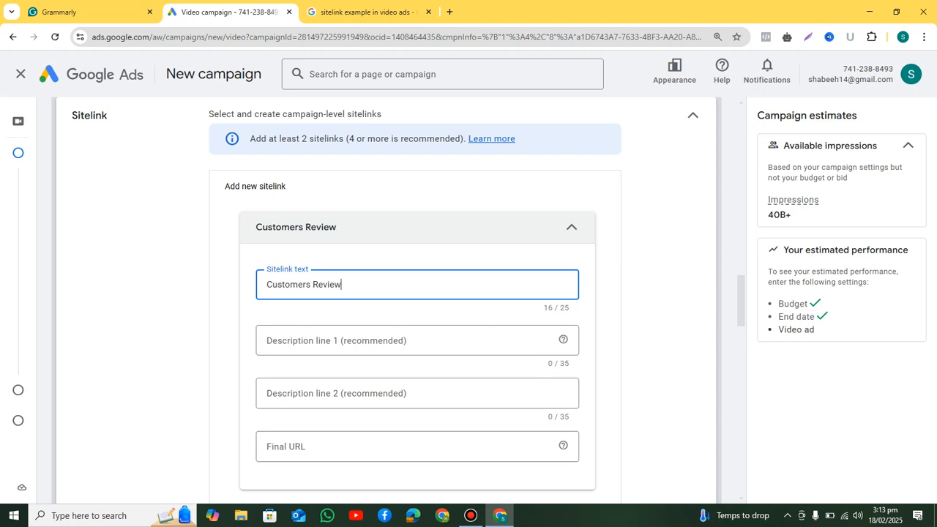
# - Fill both description lines of the "Customers Review" sitelink with "We have satisfied customers reviews"
pyautogui.click(395, 340)
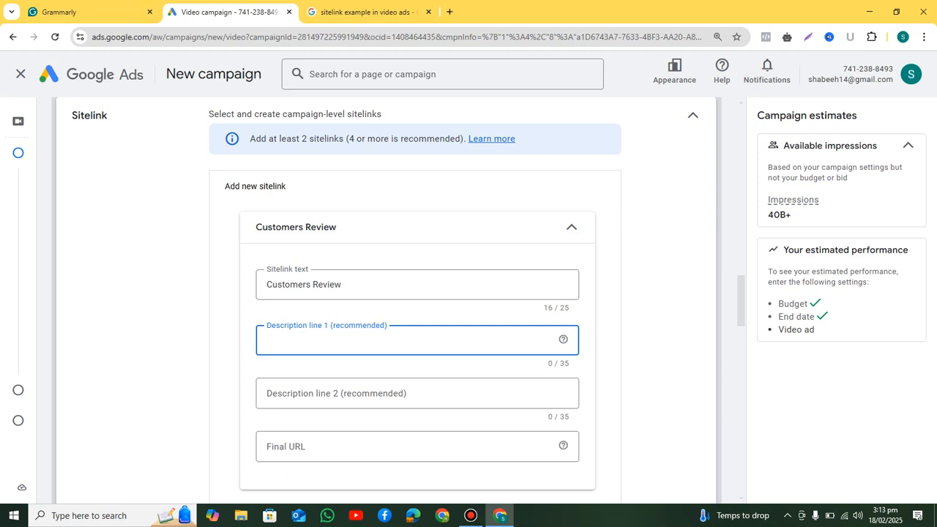
pyautogui.write('We have satisfied custom')
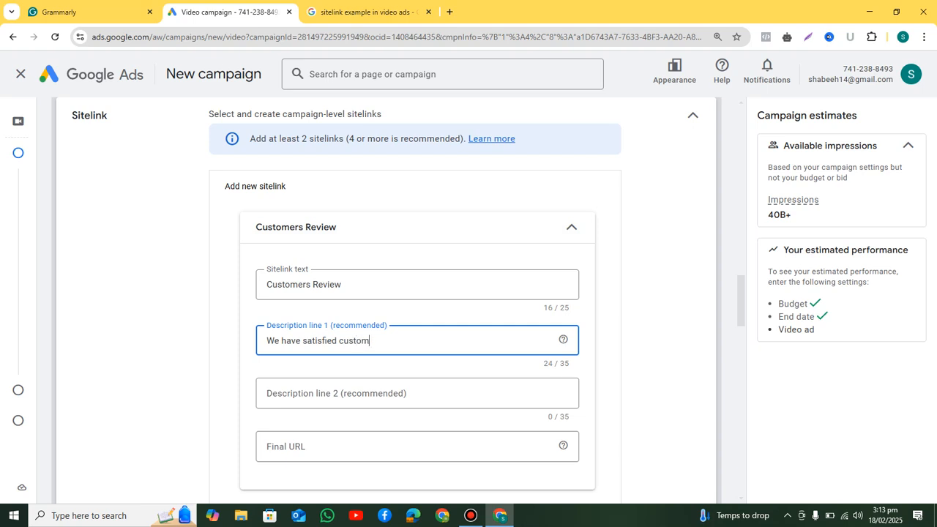
pyautogui.write('ers reviews')
pyautogui.click(343, 394)
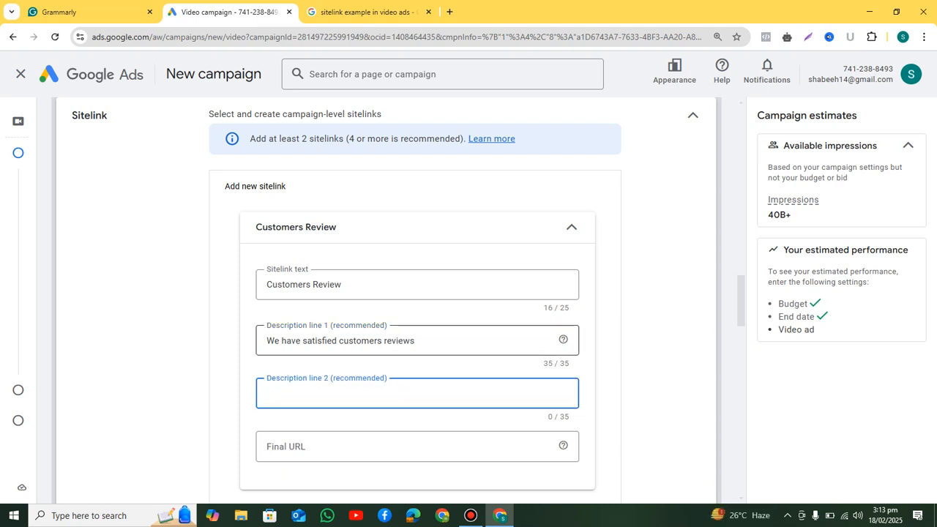
pyautogui.hotkey('shift', 'Tab')
pyautogui.hotkey('ctrl', 'c')
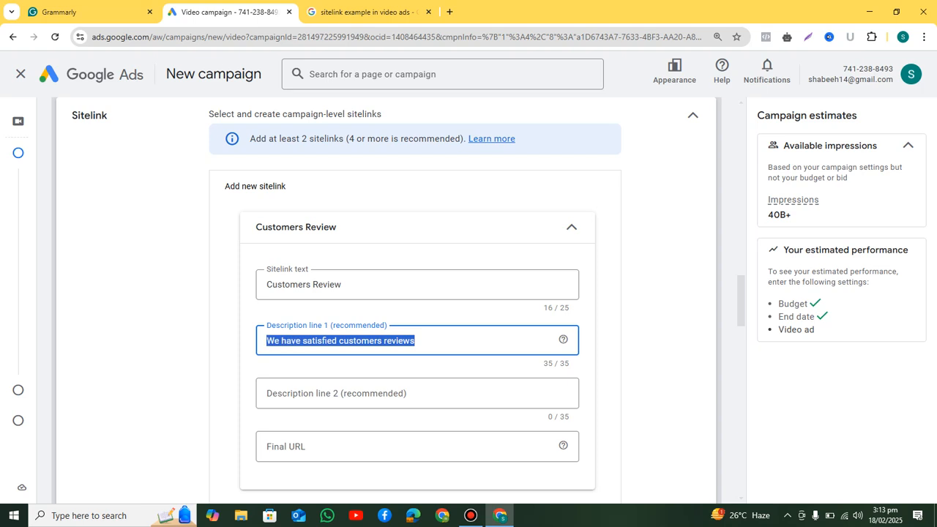
pyautogui.click(343, 394)
pyautogui.hotkey('ctrl', 'v')
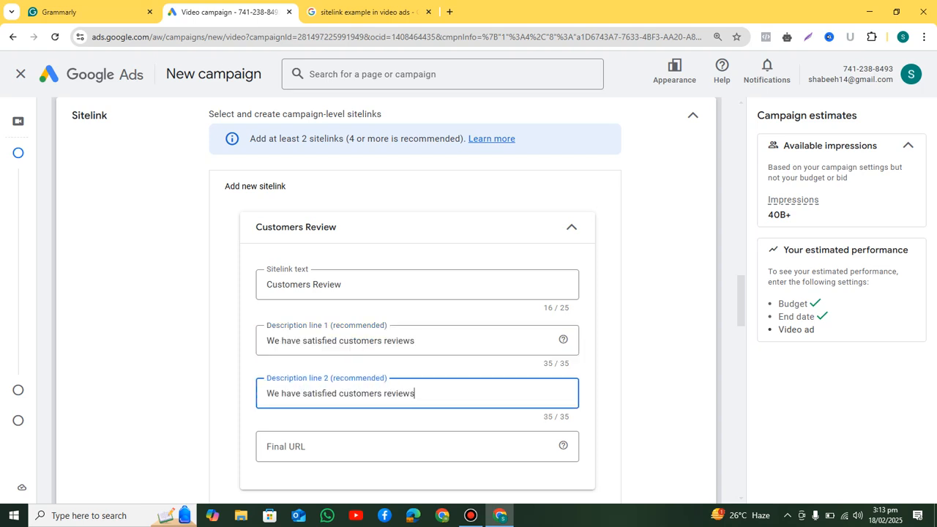
pyautogui.click(644, 410)
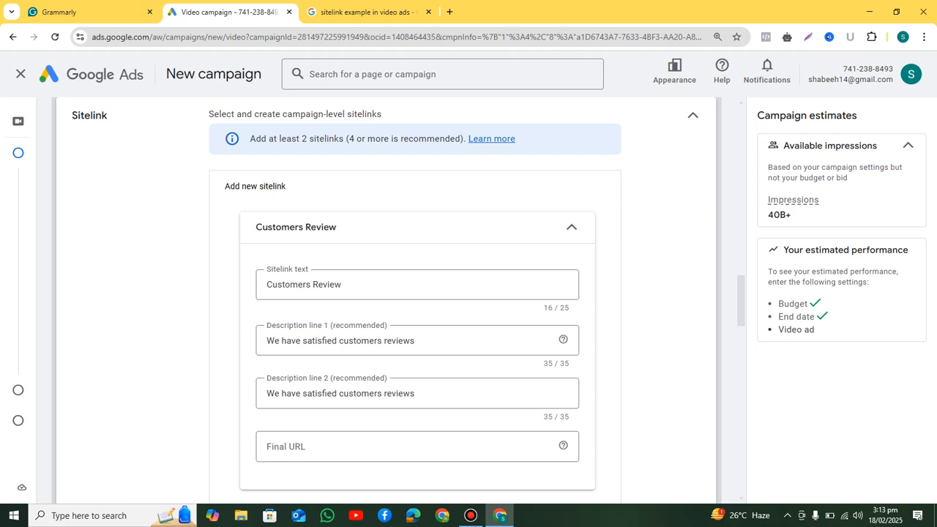
# - Leave the sitelink's final URL empty and open the toyzone.pk website in a new browser tab
pyautogui.click(369, 446)
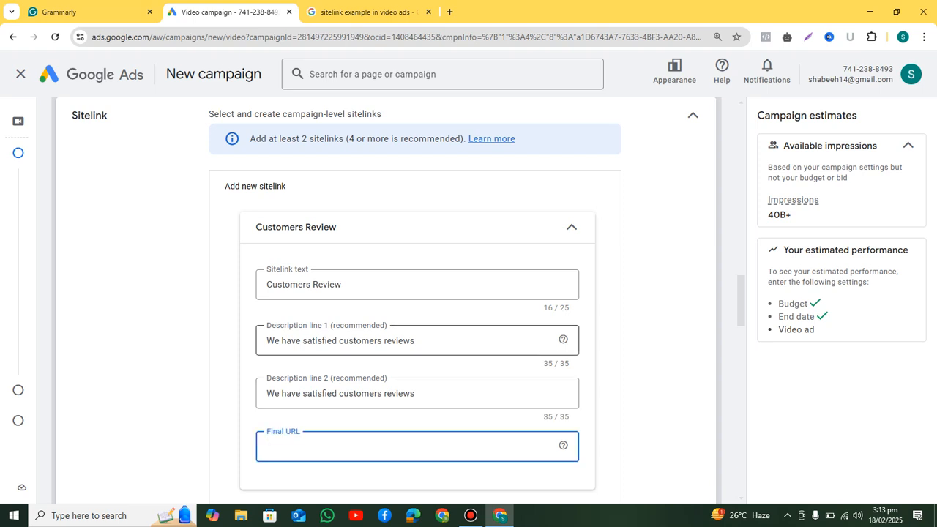
pyautogui.scroll(-1, 385, 302)
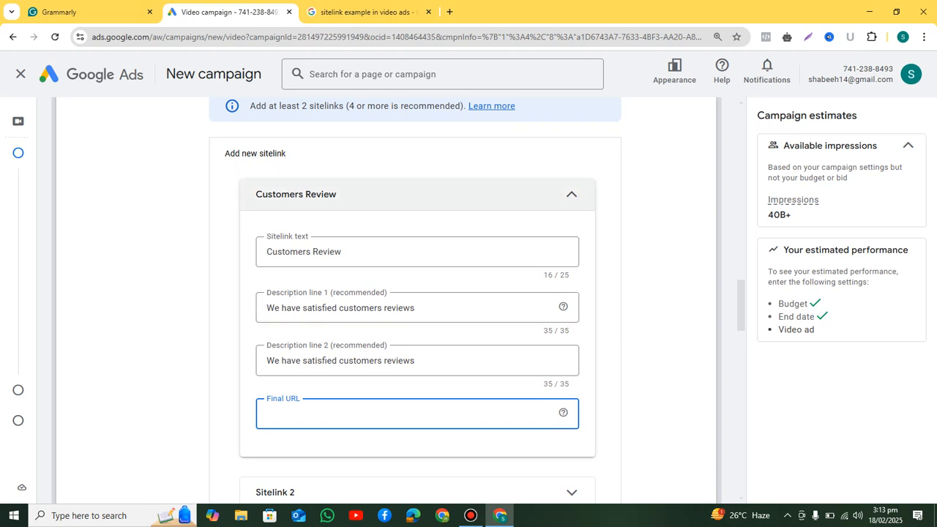
pyautogui.hotkey('ctrl', 'Tab')
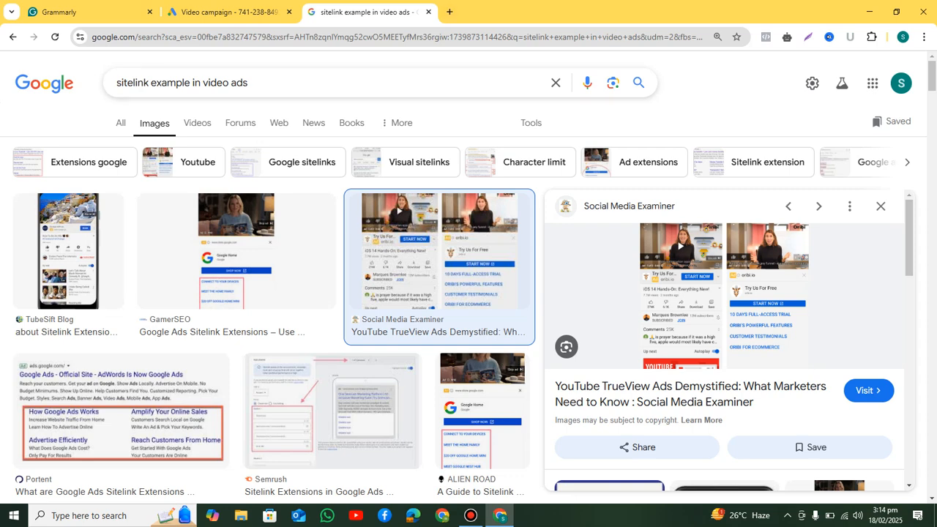
pyautogui.hotkey('ctrl', 't')
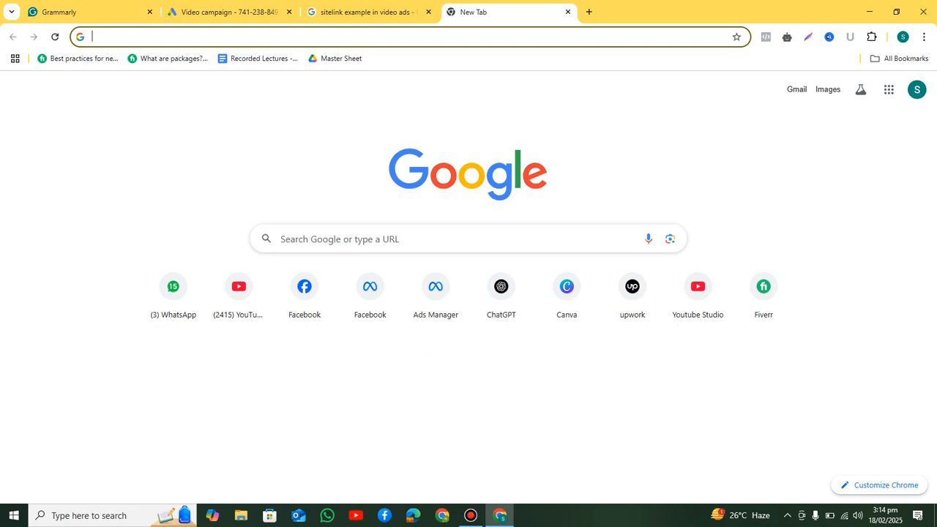
pyautogui.write('toy')
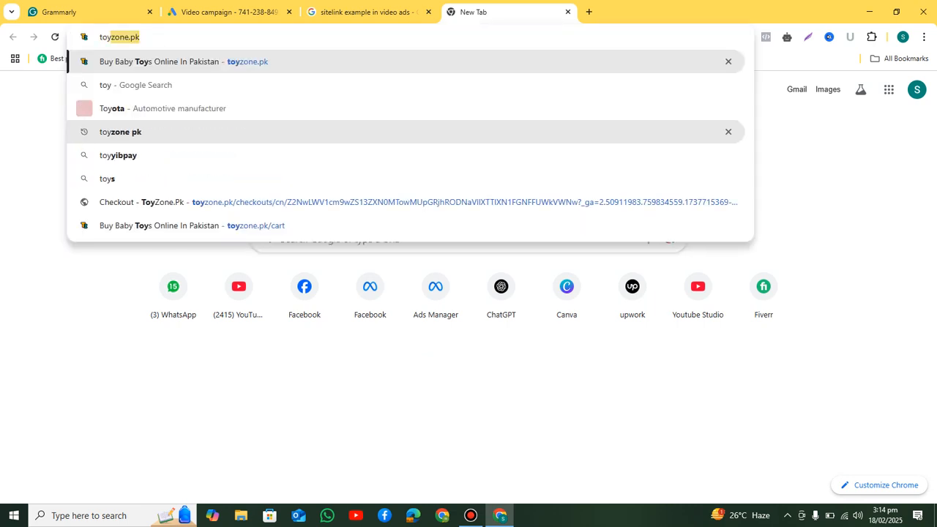
pyautogui.press('Return')
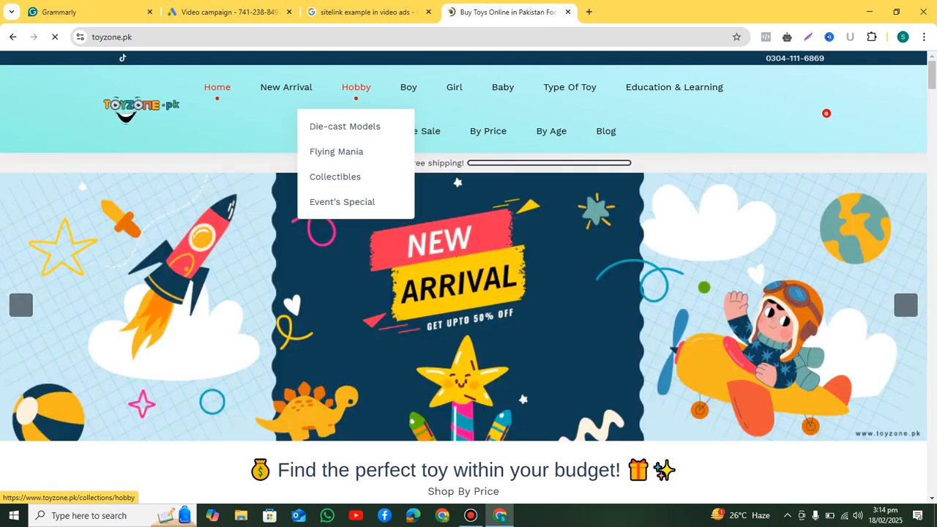
# - Copy the toyzone.pk home page address and paste it into the Grammarly document, one blank line below "4x , 4 times"
pyautogui.click(132, 37)
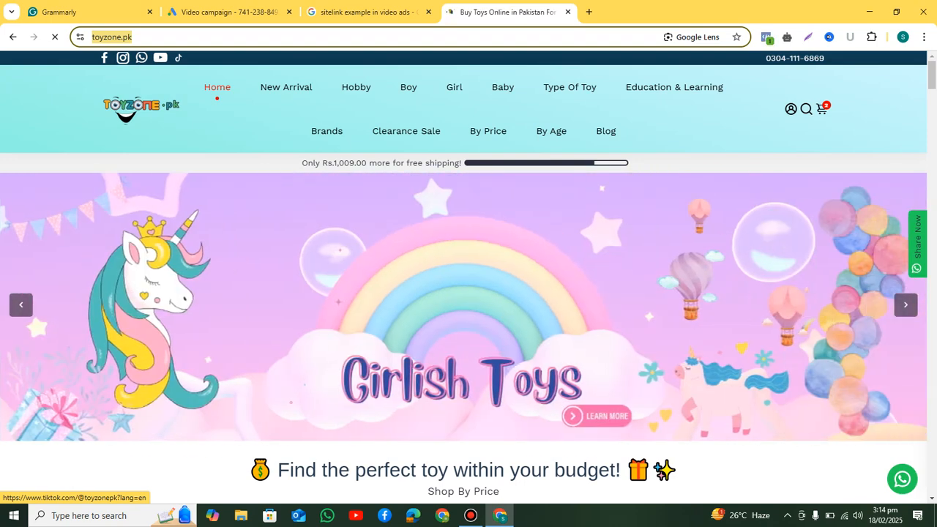
pyautogui.rightClick(117, 37)
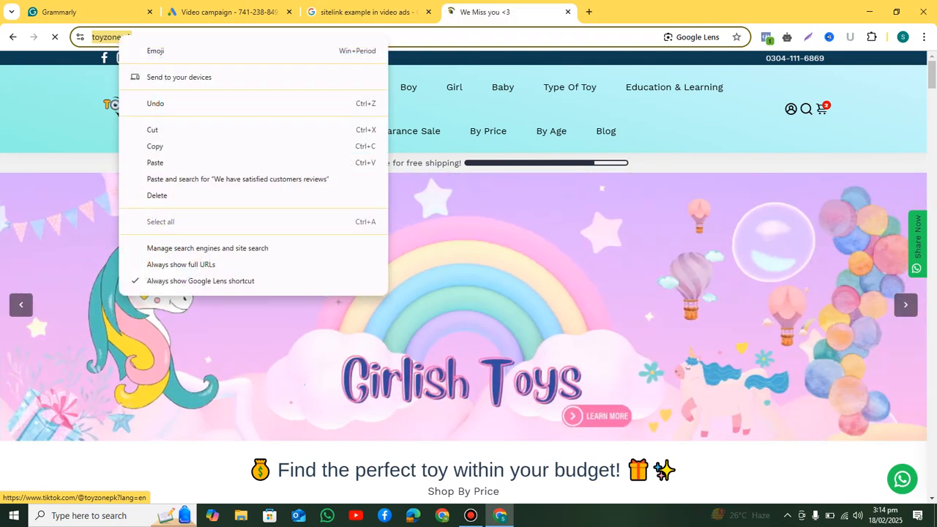
pyautogui.click(150, 144)
pyautogui.hotkey('ctrl', '1')
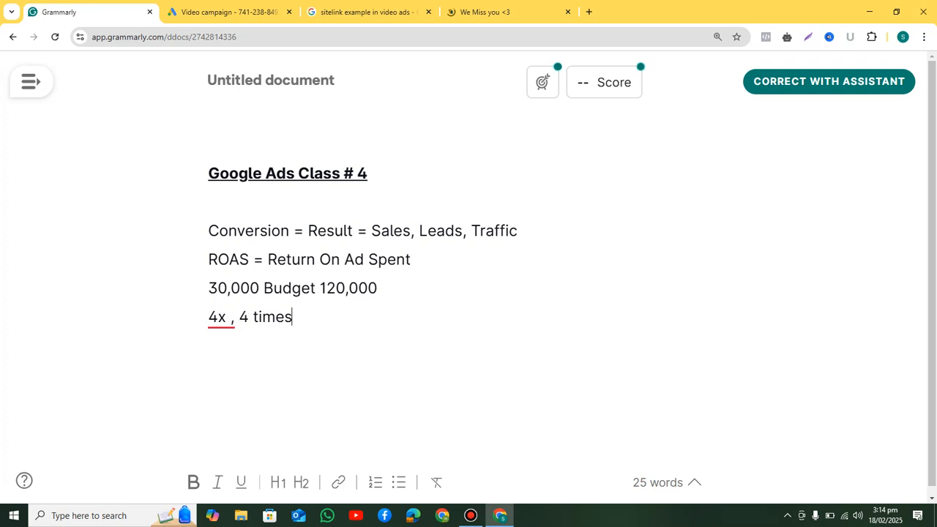
pyautogui.press('Return')
pyautogui.press('Return')
pyautogui.hotkey('ctrl', 'v')
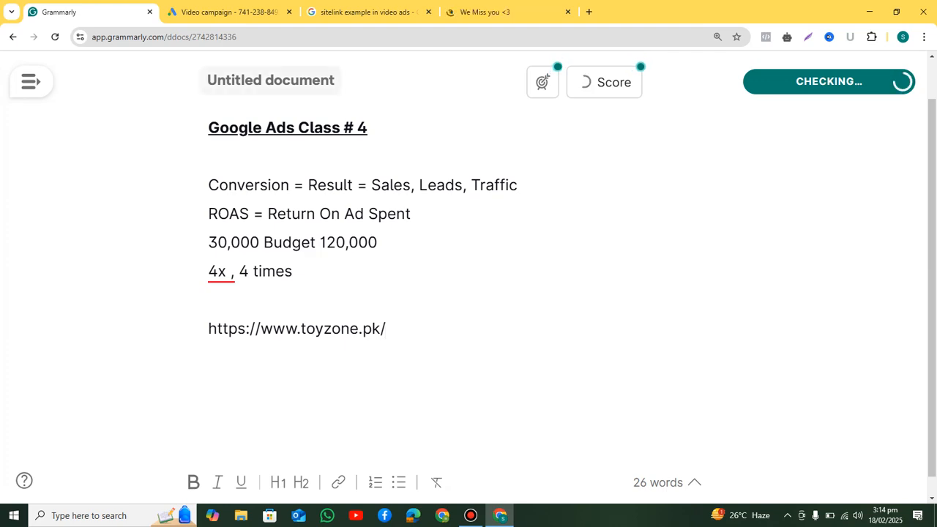
# - Return to the toyzone.pk website and open the Pre-school collection from School under Education & Learning
pyautogui.hotkey('ctrl', '4')
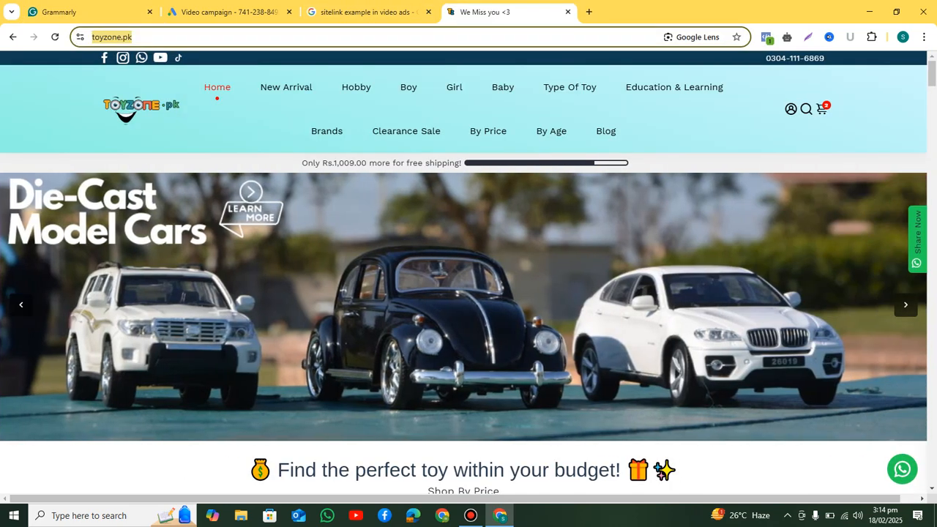
pyautogui.hotkey('ctrl', '1')
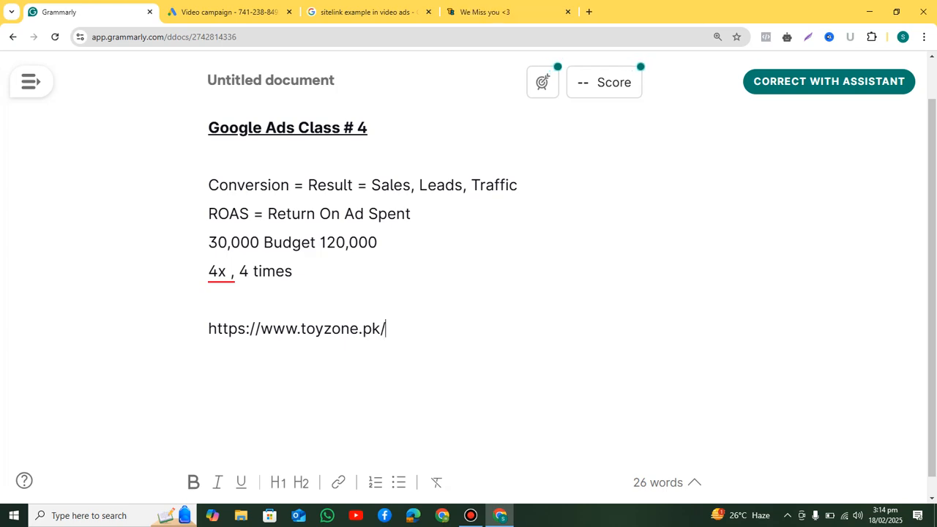
pyautogui.click(507, 12)
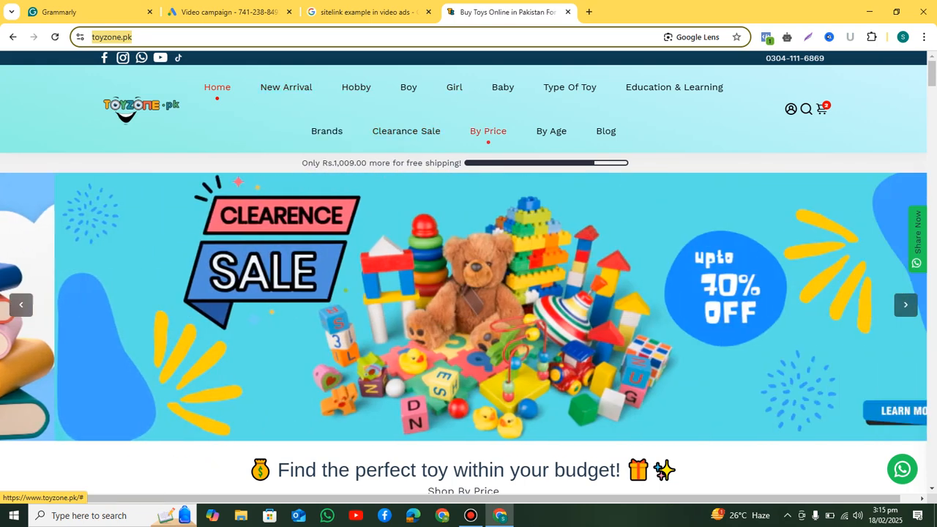
pyautogui.moveTo(489, 131)
pyautogui.moveTo(674, 87)
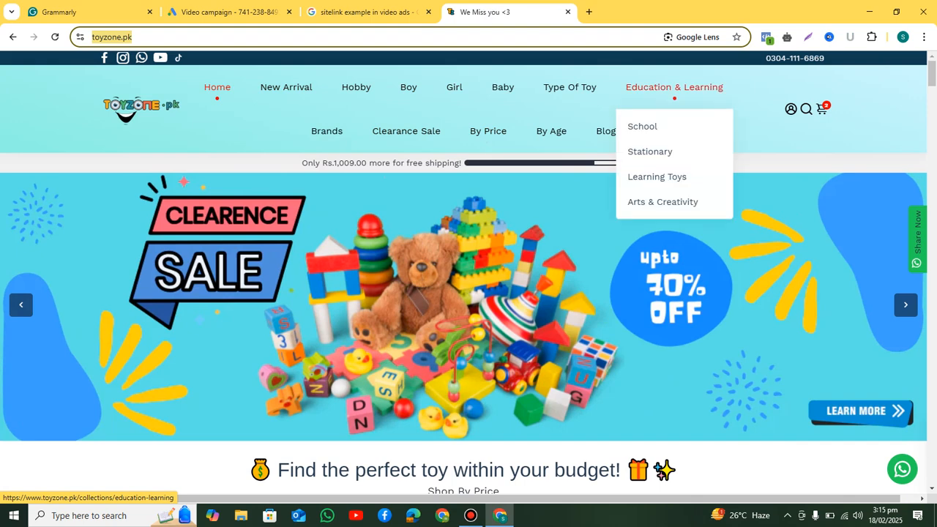
pyautogui.moveTo(643, 125)
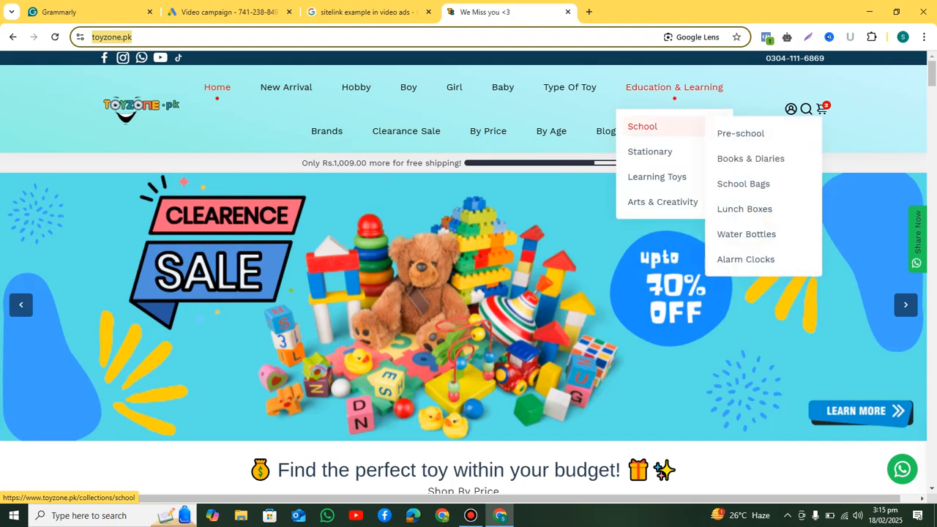
pyautogui.click(740, 133)
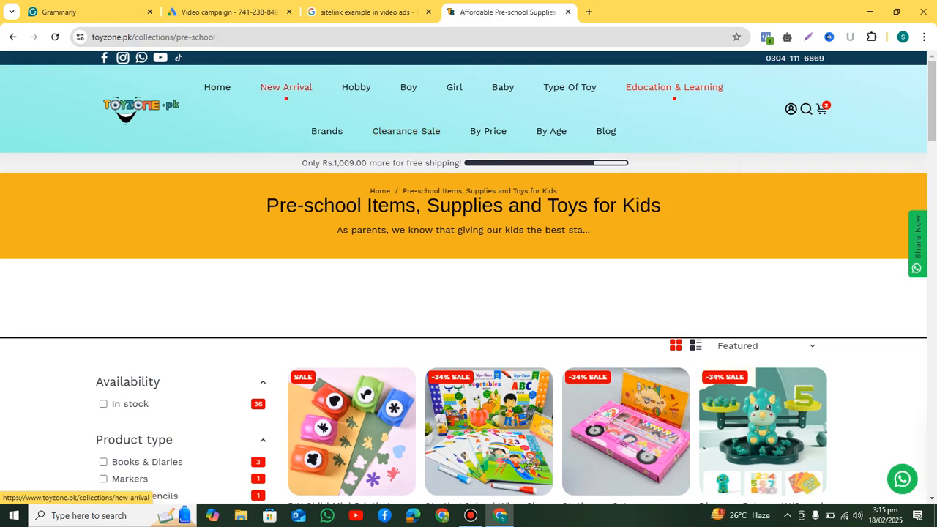
# - Copy the Pre-school collection page's address and paste it on a new line below the toyzone.pk home page address in the Grammarly document
pyautogui.click(212, 37)
pyautogui.rightClick(208, 38)
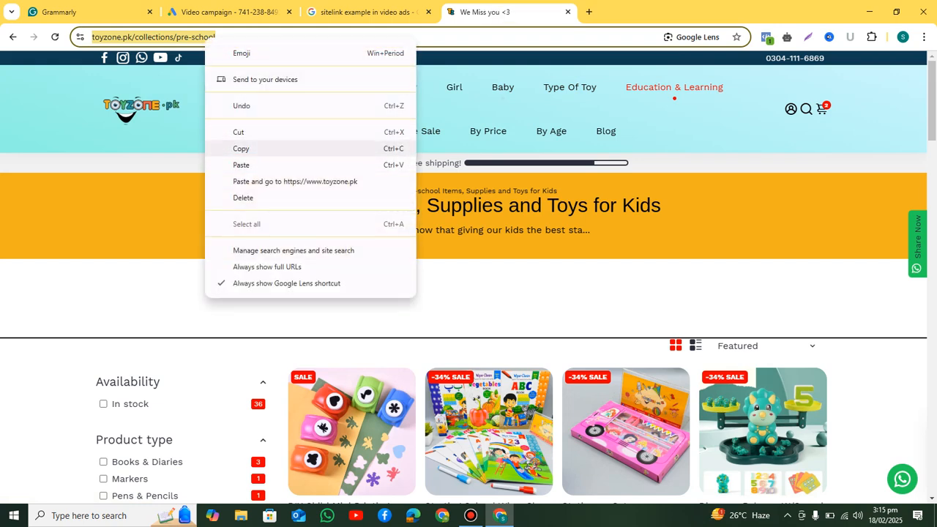
pyautogui.click(240, 149)
pyautogui.click(88, 12)
pyautogui.press('Return')
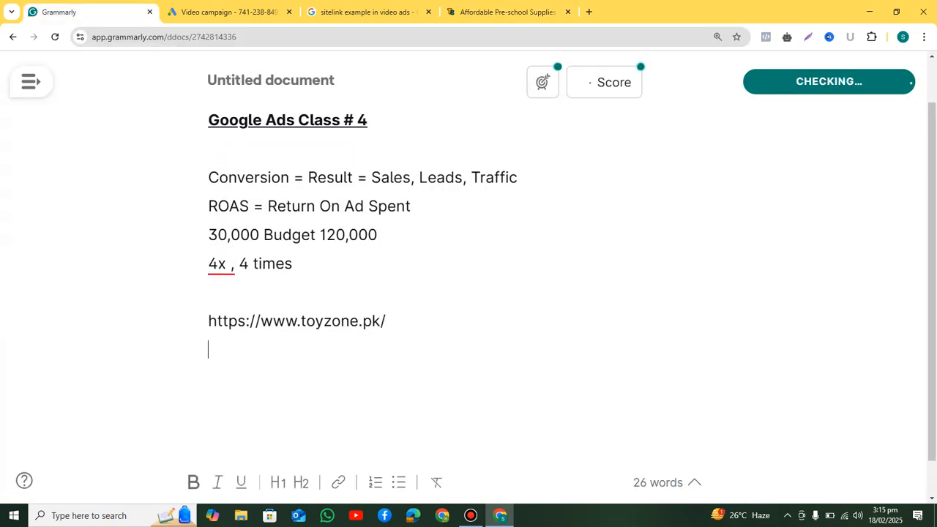
pyautogui.hotkey('ctrl', 'v')
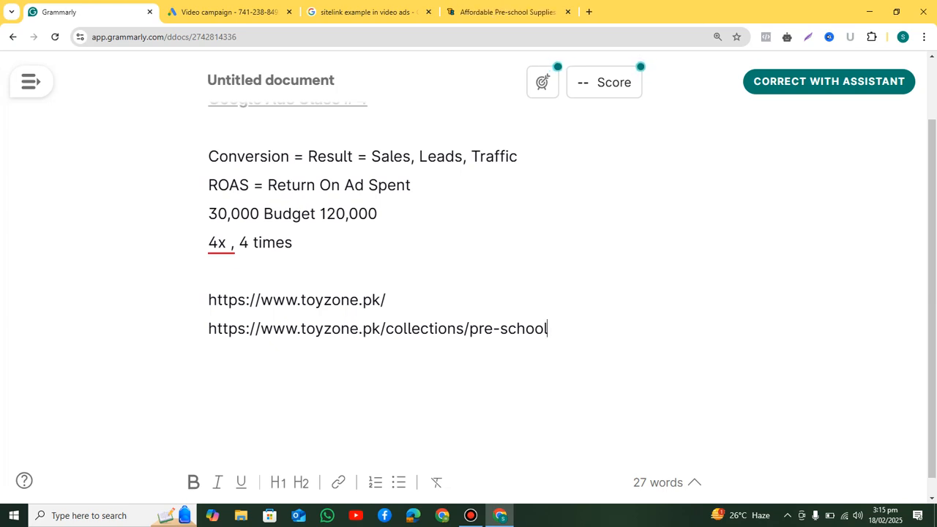
# - Try adding the address of the "sitelink example in video ads" image search below the pre-school link in the Grammarly document, and undo the paste
pyautogui.click(366, 11)
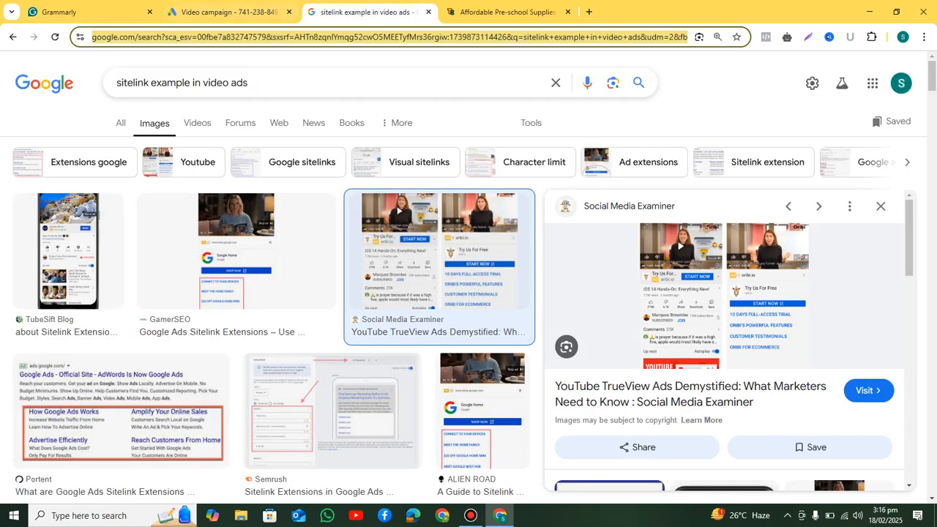
pyautogui.hotkey('ctrl', '1')
pyautogui.press('Return')
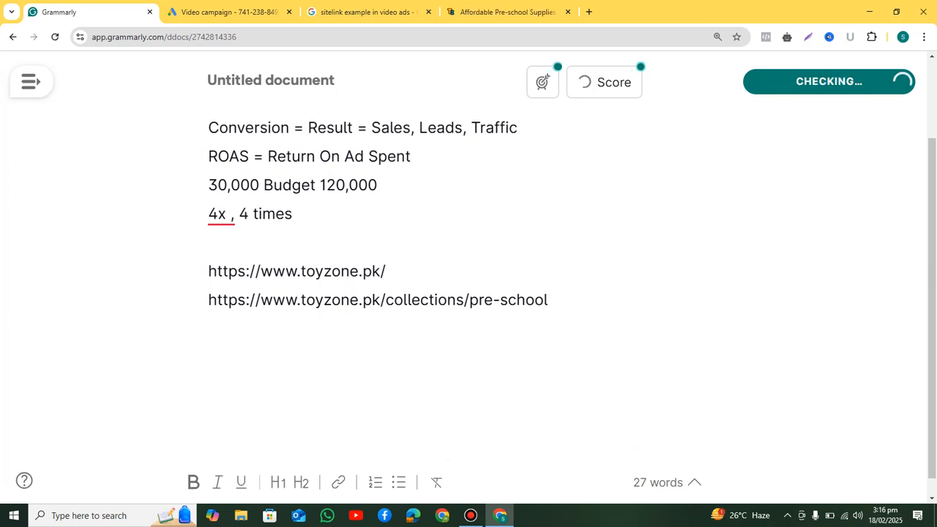
pyautogui.hotkey('ctrl', 'v')
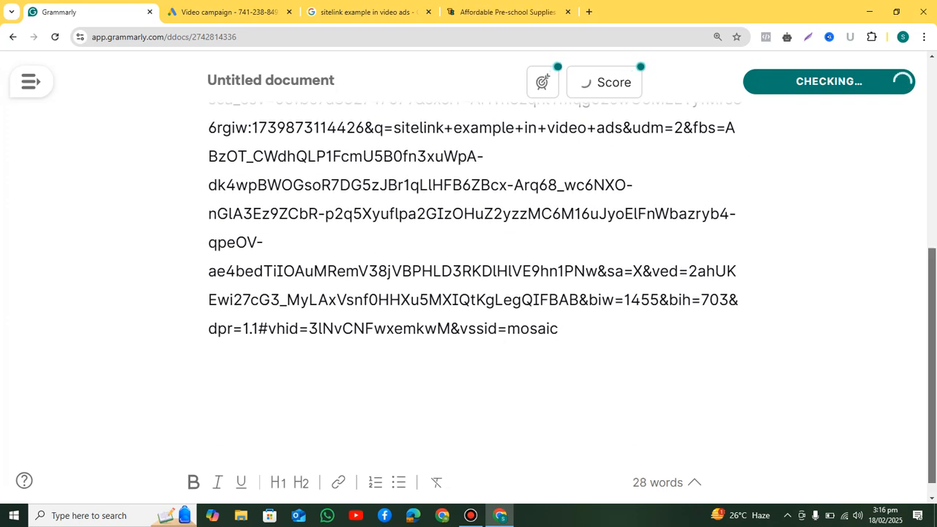
pyautogui.moveTo(932, 351); pyautogui.dragTo(932, 308)
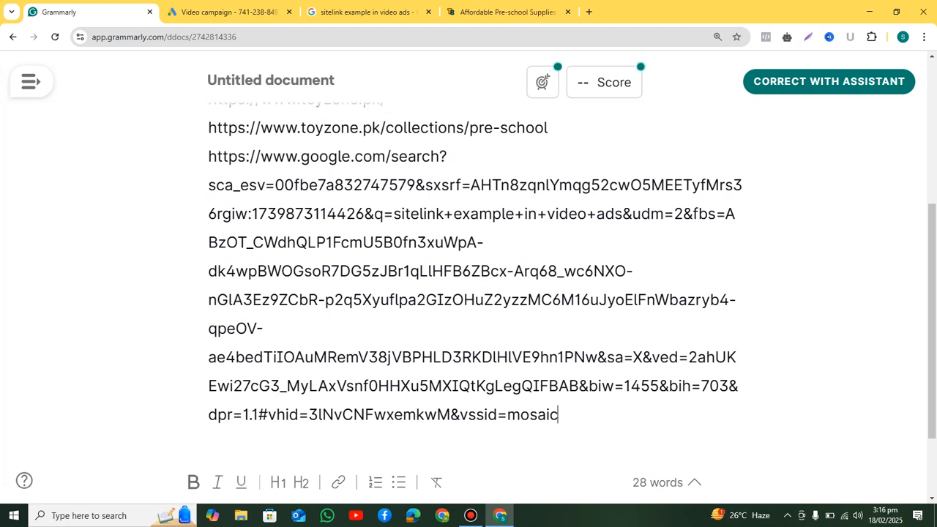
pyautogui.hotkey('ctrl', 'z')
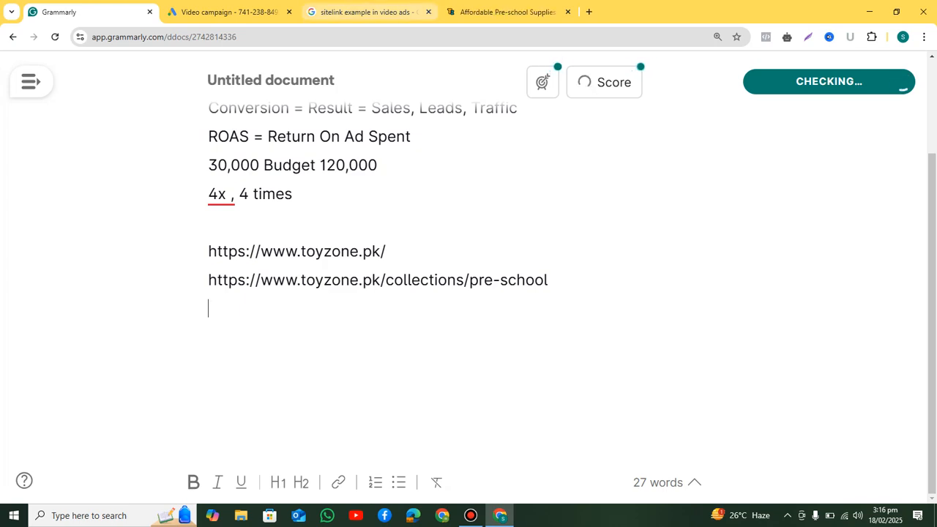
# - Compare the sitelink fields in the Google Ads campaign with the sitelink examples in the Google image results
pyautogui.click(369, 12)
pyautogui.click(226, 12)
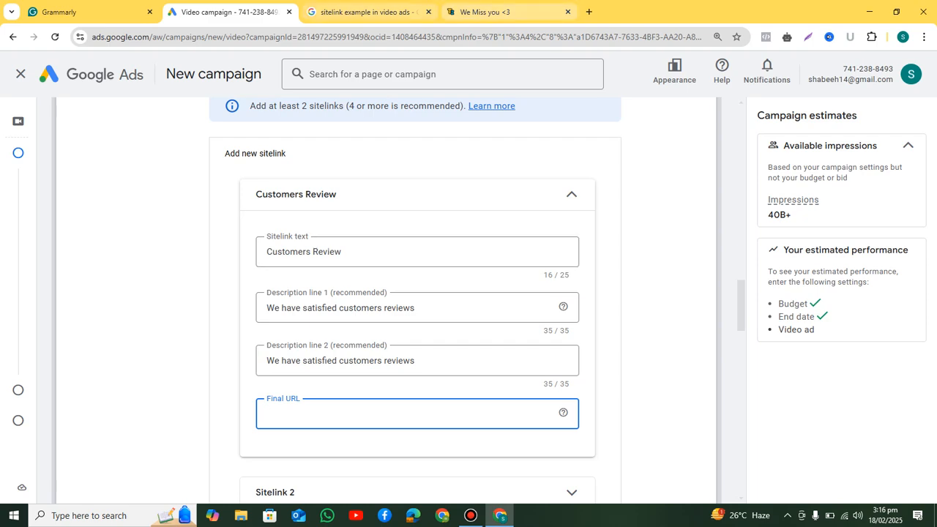
pyautogui.click(369, 11)
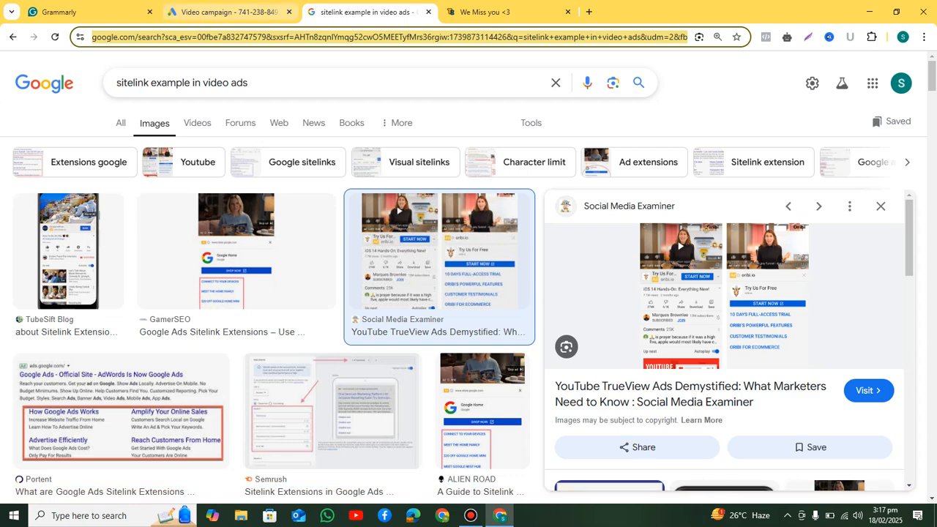
pyautogui.click(224, 12)
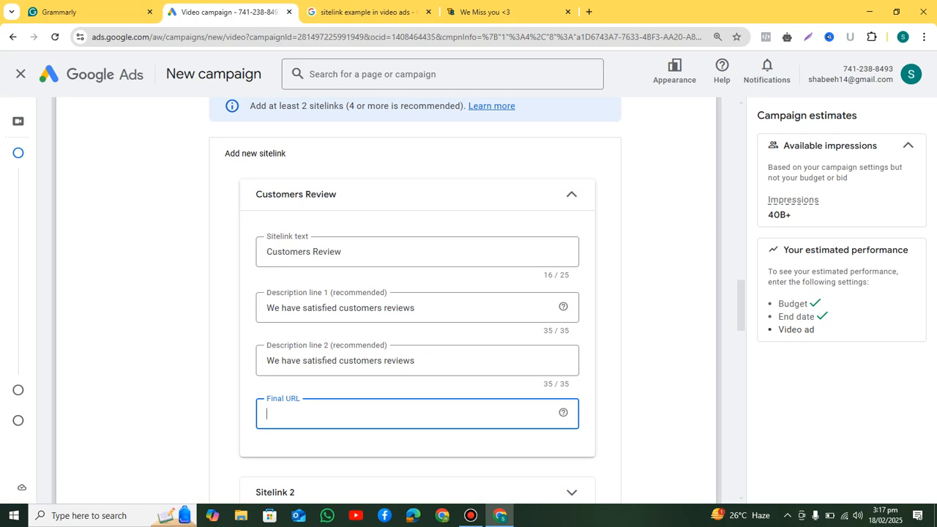
pyautogui.scroll(-2, 417, 293)
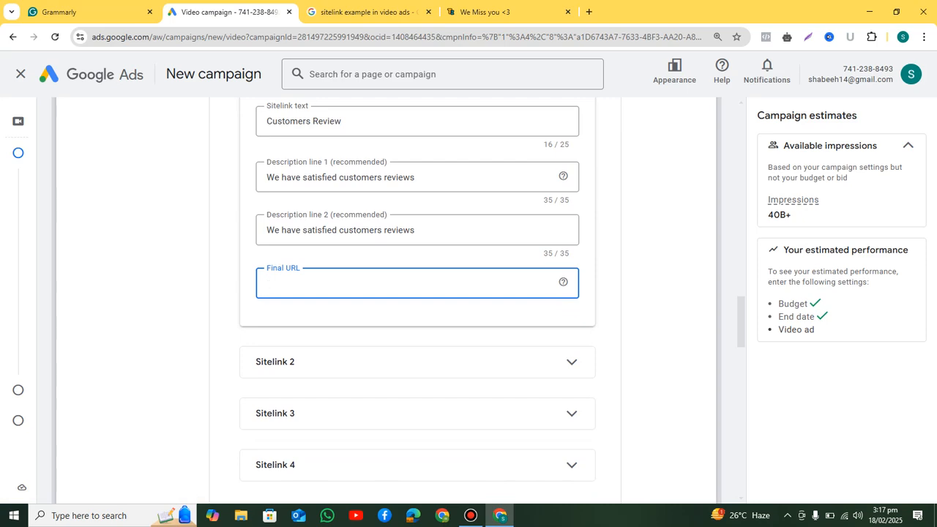
pyautogui.scroll(-1, 417, 293)
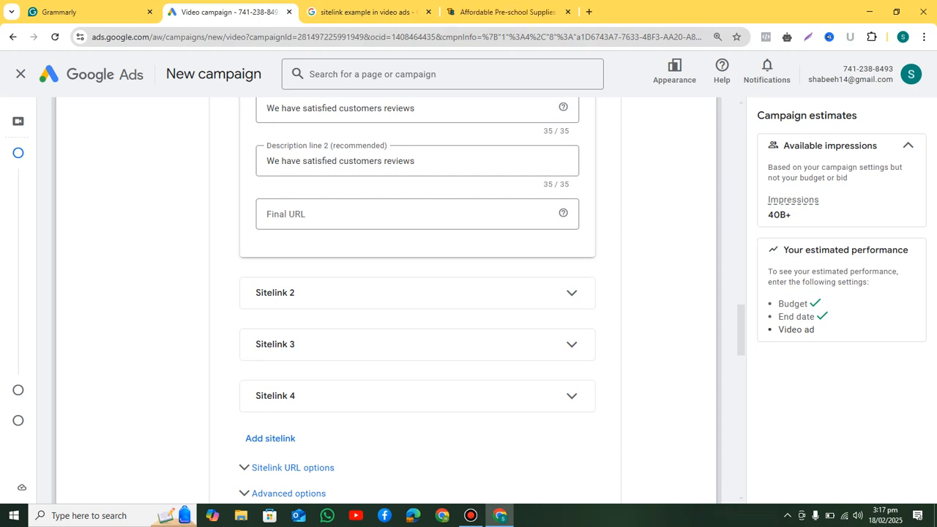
pyautogui.hotkey('ctrl', 'Tab')
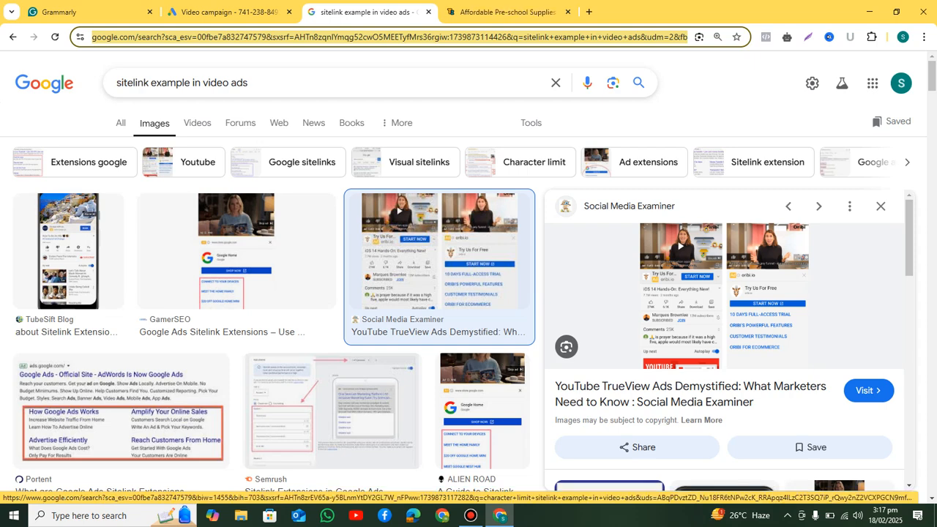
pyautogui.click(227, 12)
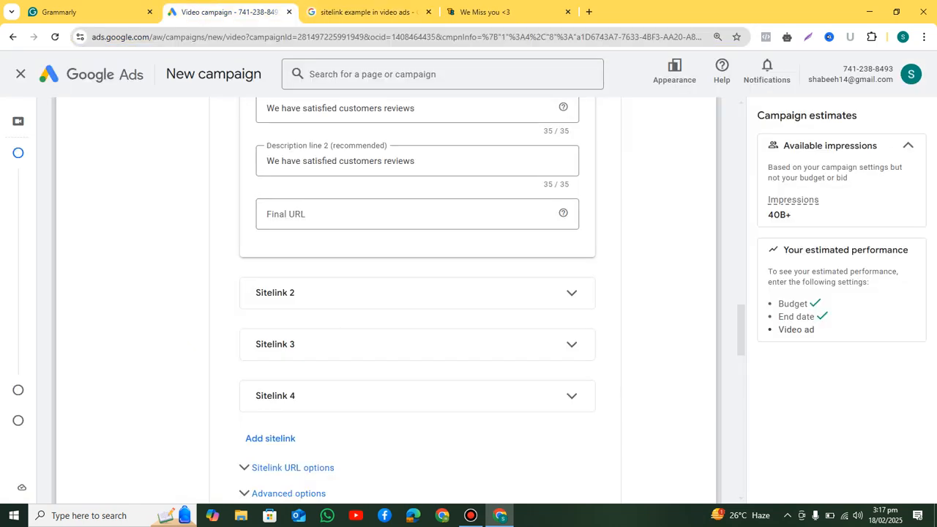
# - In the campaign's additional settings, set specific device targeting to computers, mobile phones and tablets, excluding TV screens
pyautogui.scroll(-5, 388, 293)
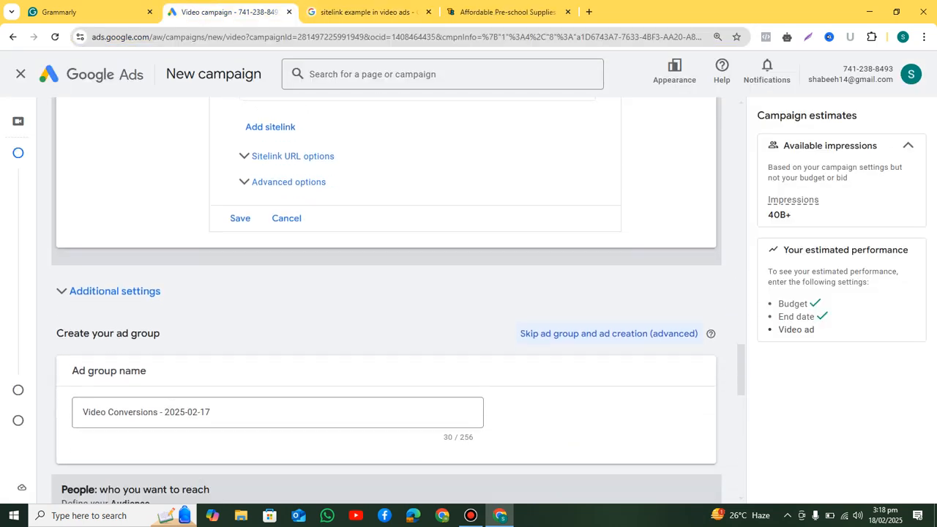
pyautogui.click(115, 240)
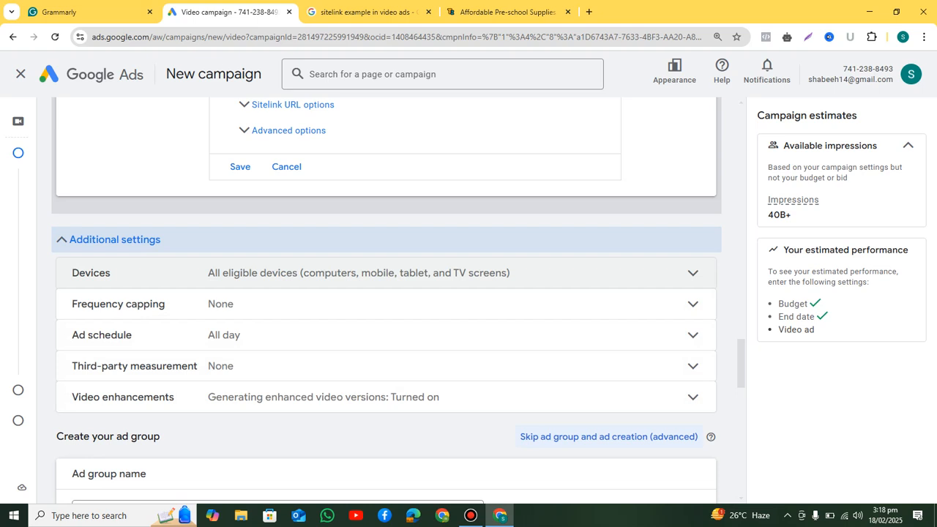
pyautogui.click(366, 272)
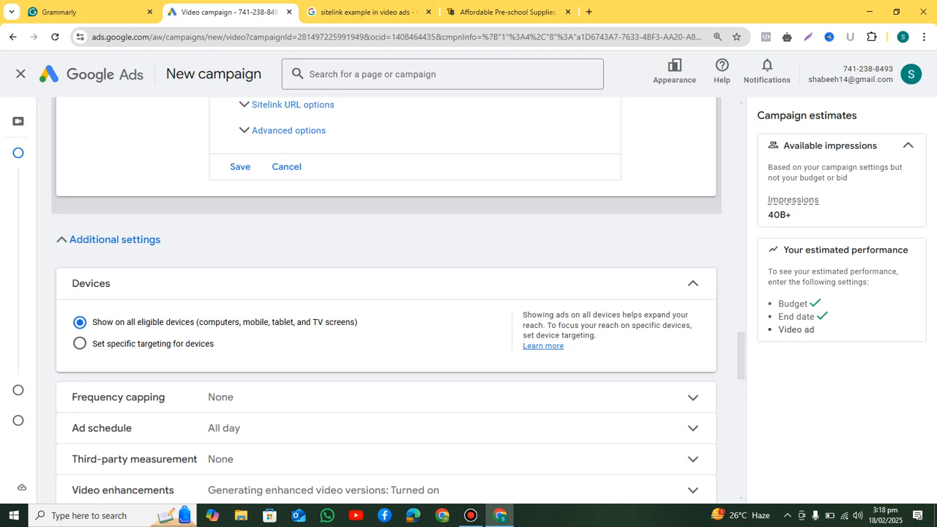
pyautogui.click(80, 343)
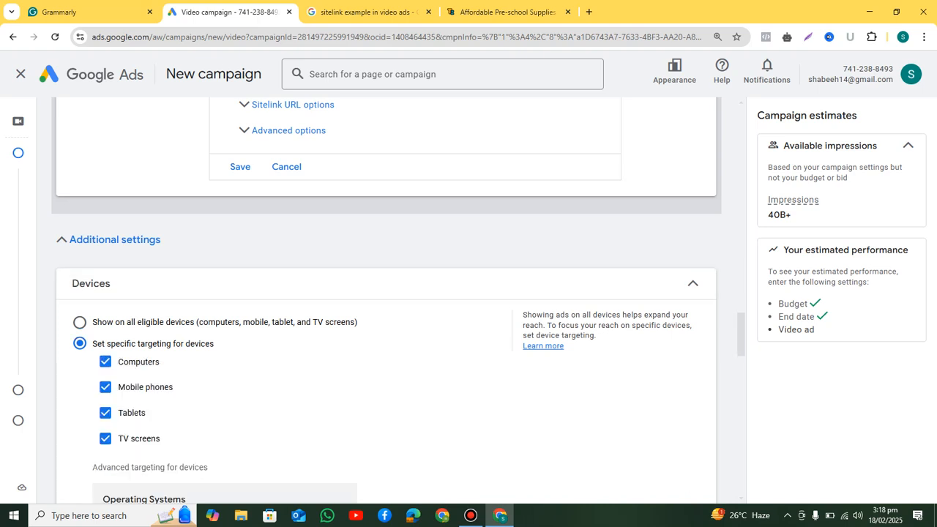
pyautogui.scroll(-2, 386, 300)
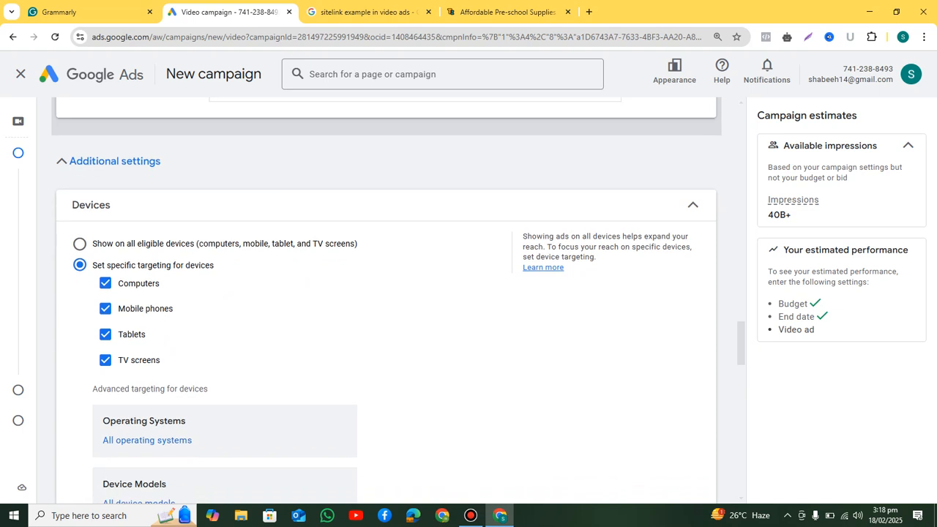
pyautogui.scroll(-1, 387, 300)
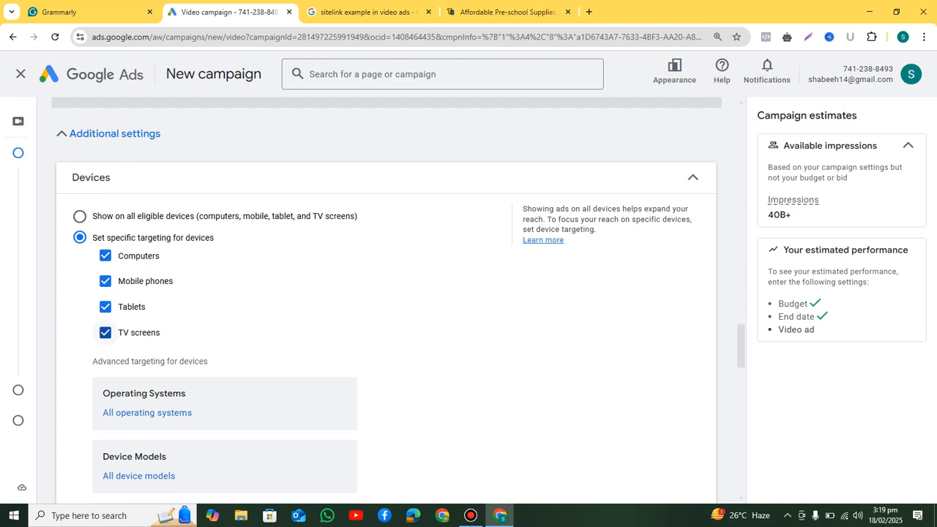
pyautogui.click(106, 333)
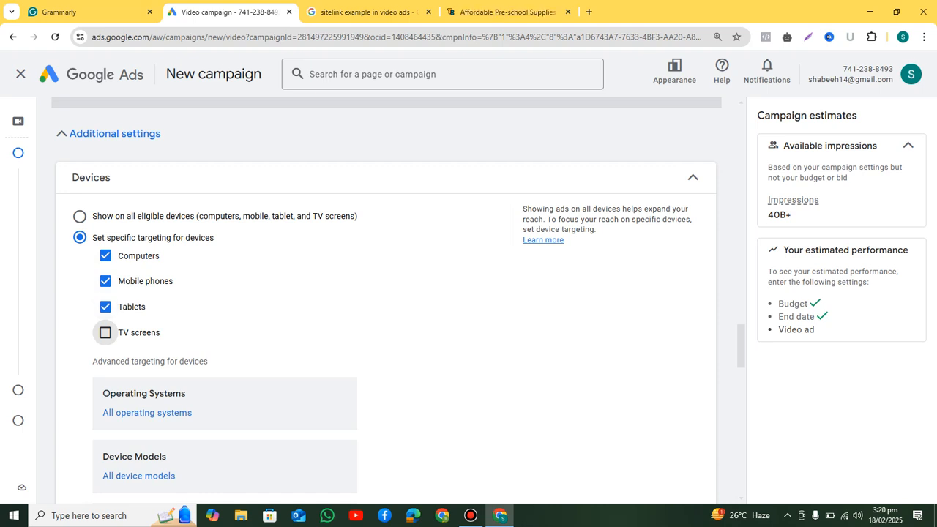
# - Try out Android, iOS and BlackBerry as targeted operating systems, and discard the selection
pyautogui.scroll(-2, 398, 300)
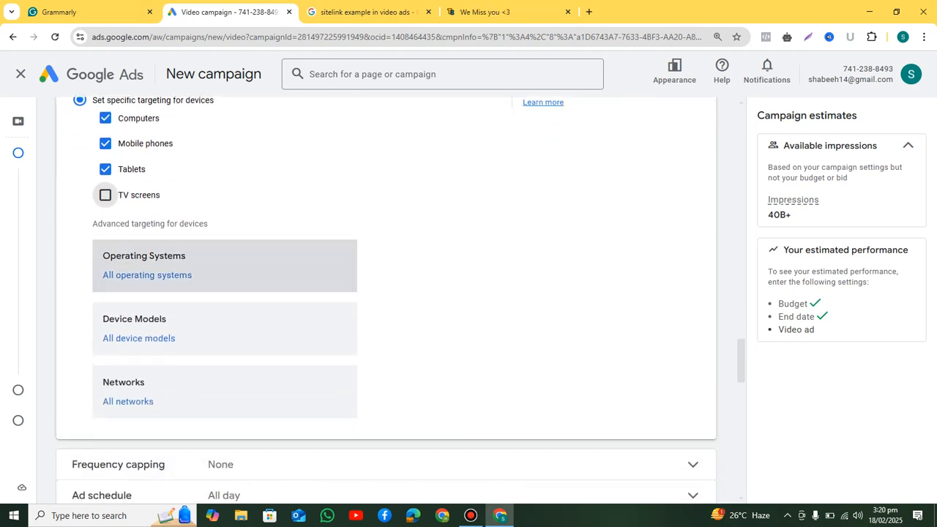
pyautogui.click(146, 264)
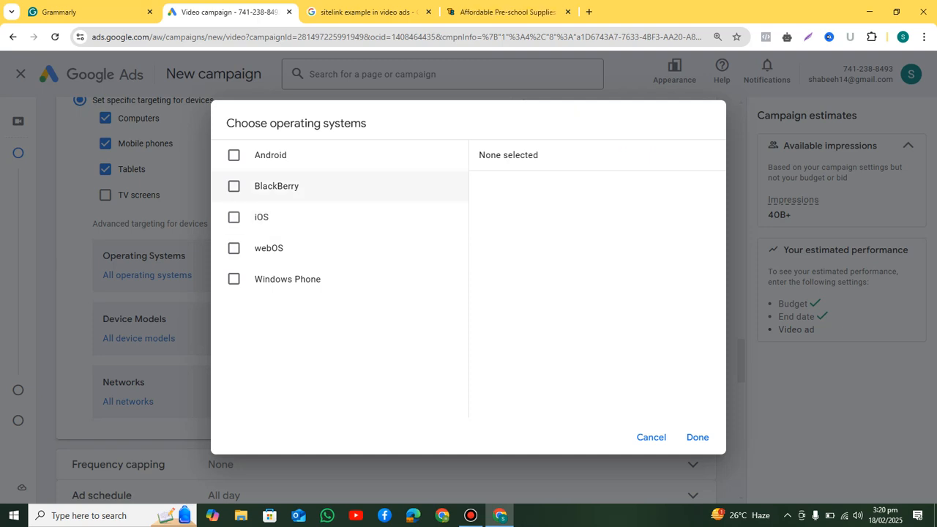
pyautogui.click(233, 155)
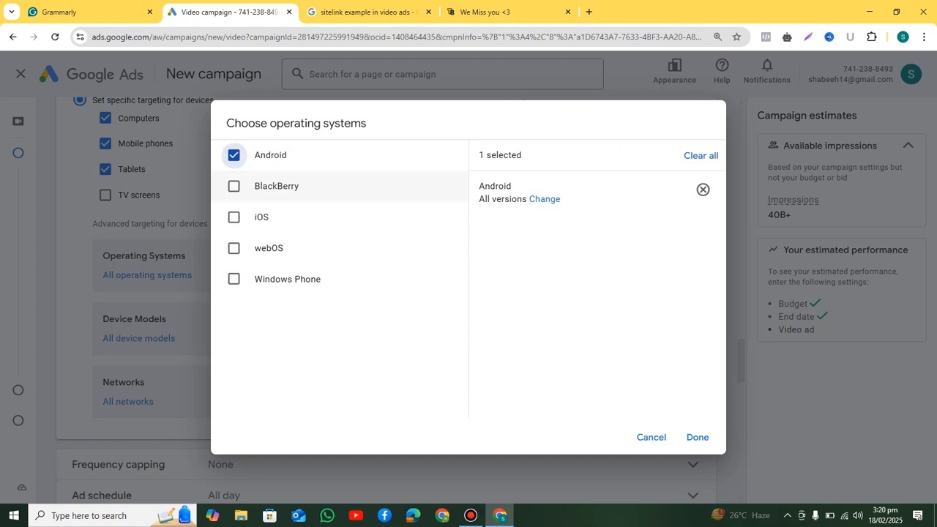
pyautogui.click(234, 216)
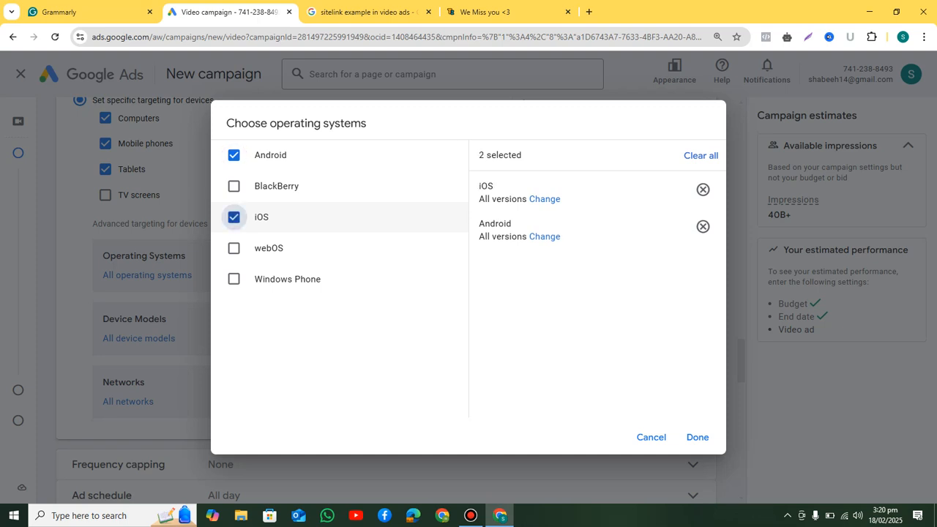
pyautogui.click(234, 154)
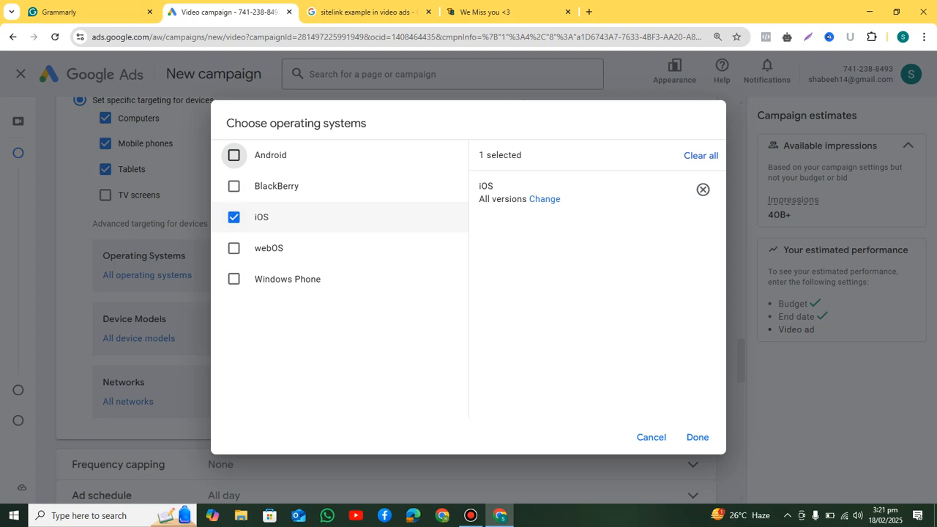
pyautogui.click(234, 186)
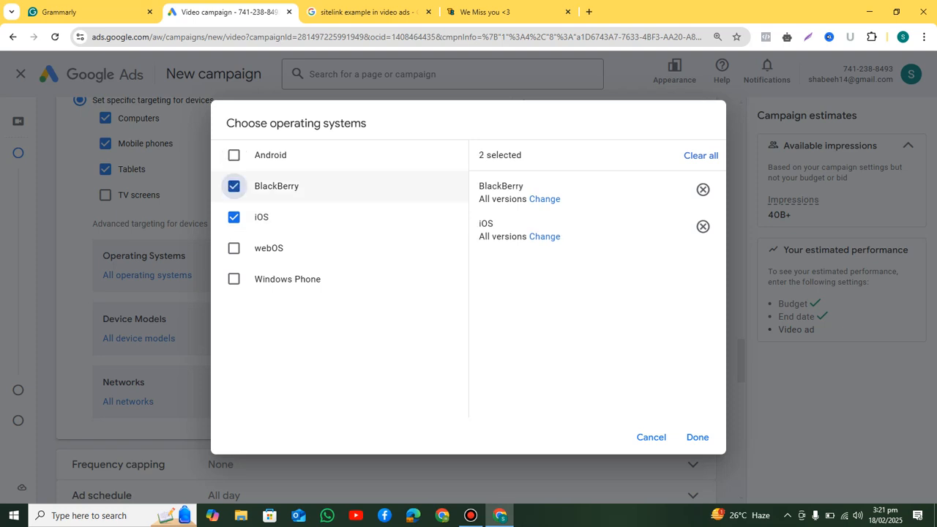
pyautogui.click(233, 186)
pyautogui.click(233, 217)
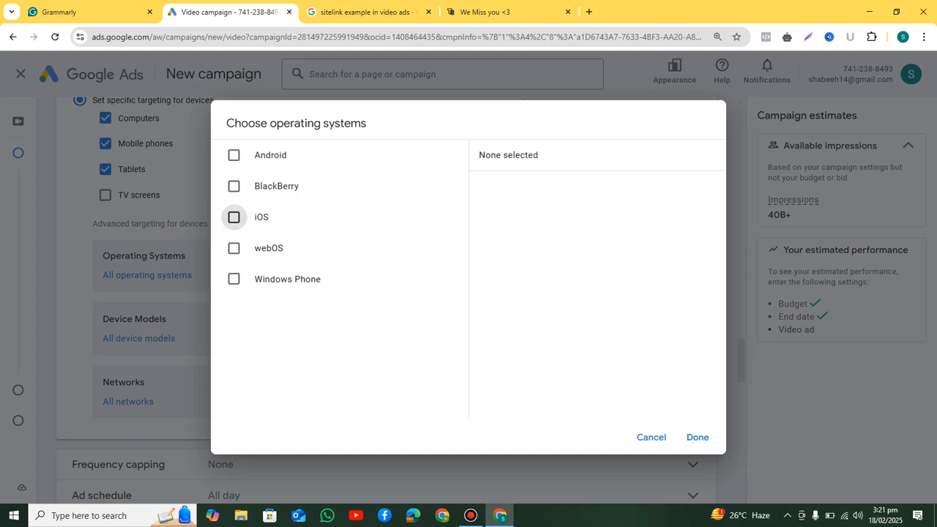
pyautogui.click(652, 437)
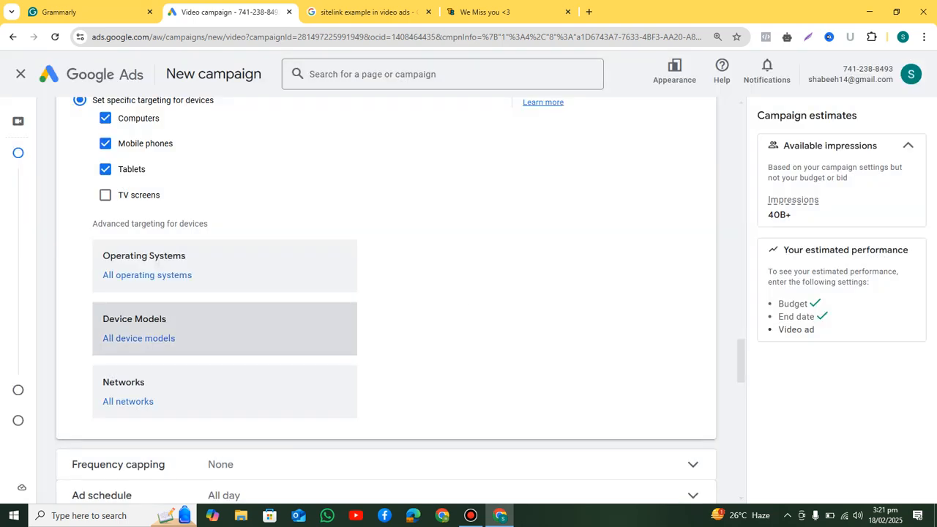
# - Browse the Android device models available for targeting, including the Samsung model list, and close the selection without choosing any
pyautogui.click(139, 333)
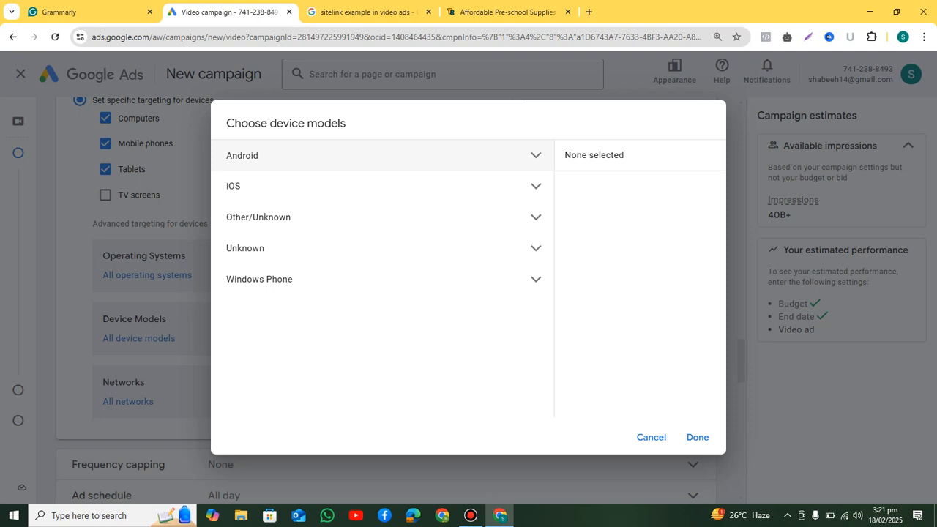
pyautogui.click(536, 155)
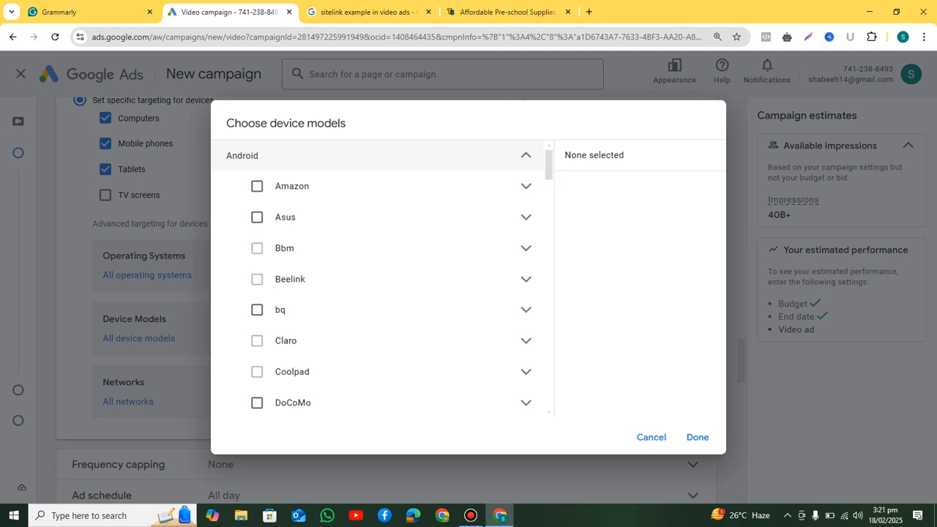
pyautogui.scroll(-1, 379, 278)
pyautogui.scroll(-8, 379, 279)
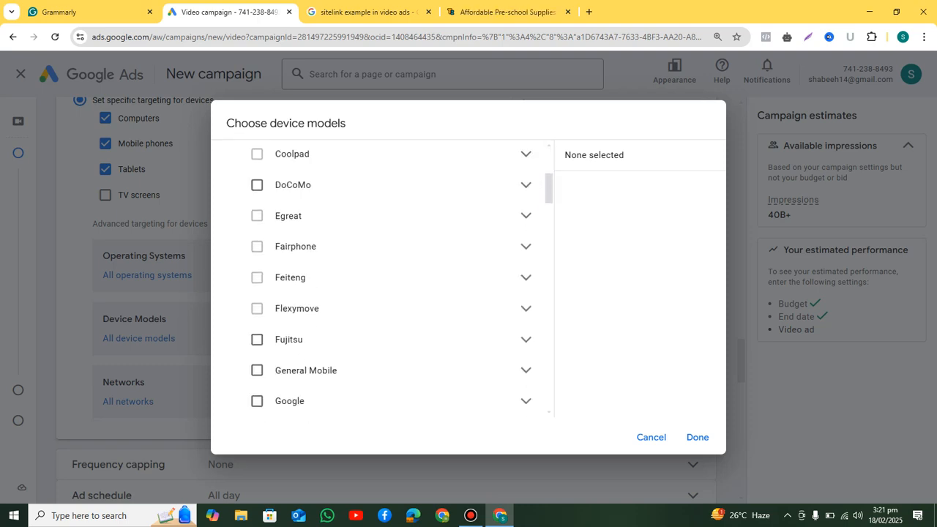
pyautogui.scroll(-1, 379, 242)
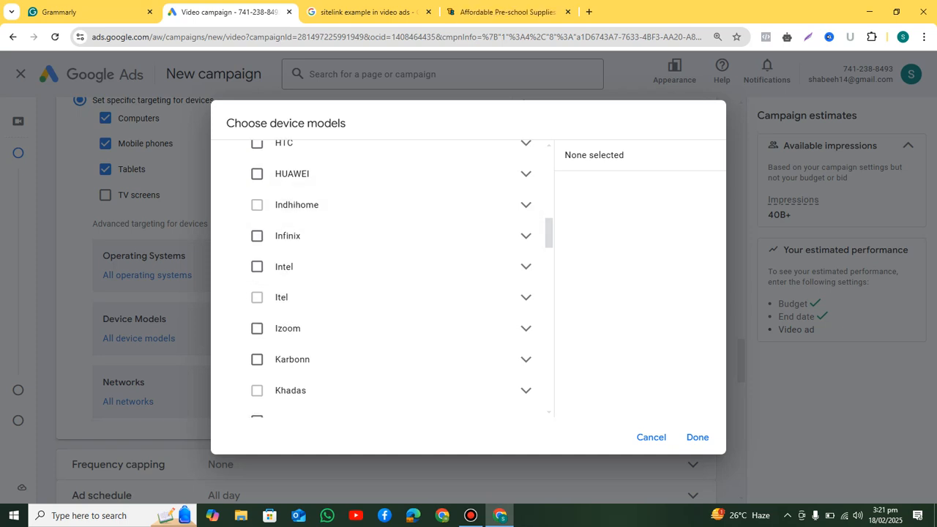
pyautogui.scroll(-5, 379, 279)
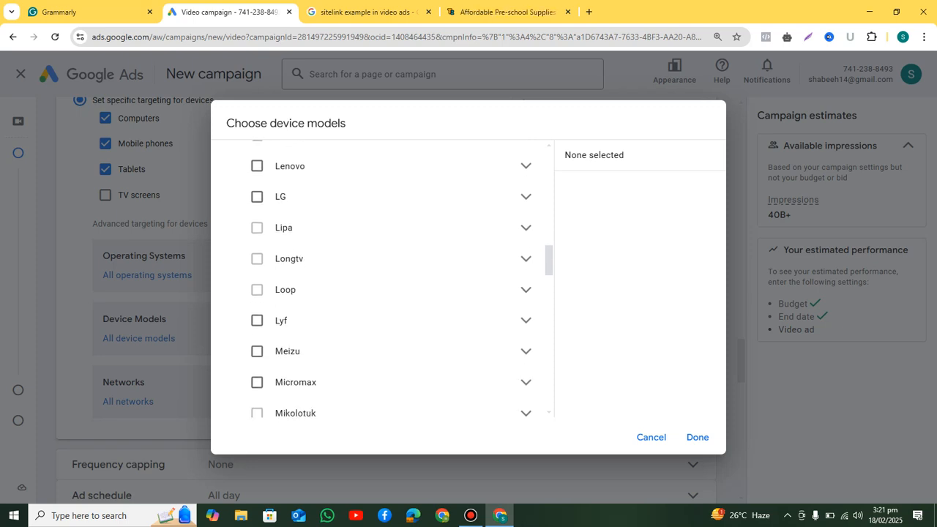
pyautogui.scroll(1, 379, 278)
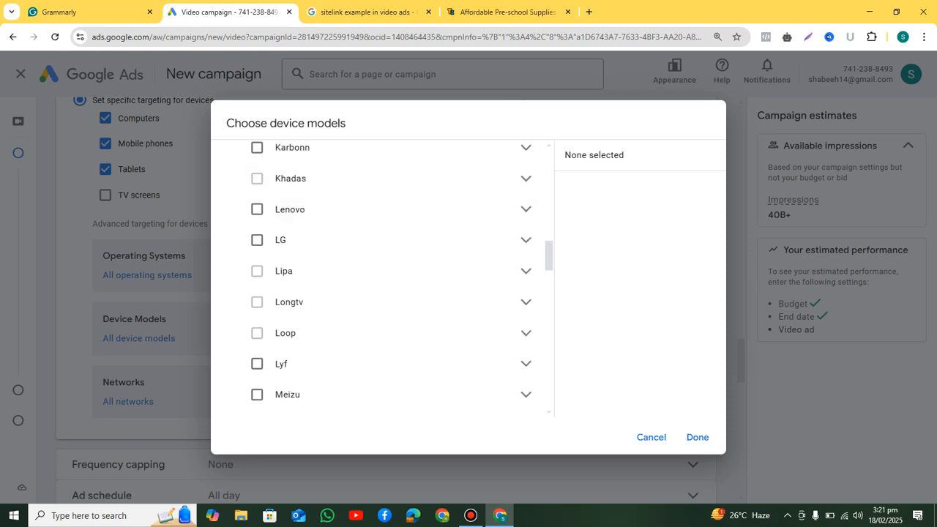
pyautogui.scroll(-4, 379, 278)
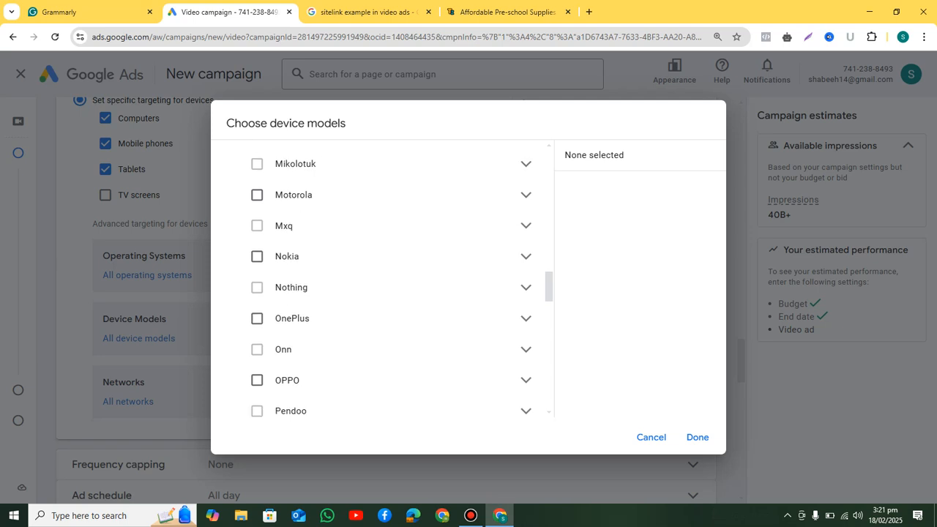
pyautogui.scroll(-3, 391, 278)
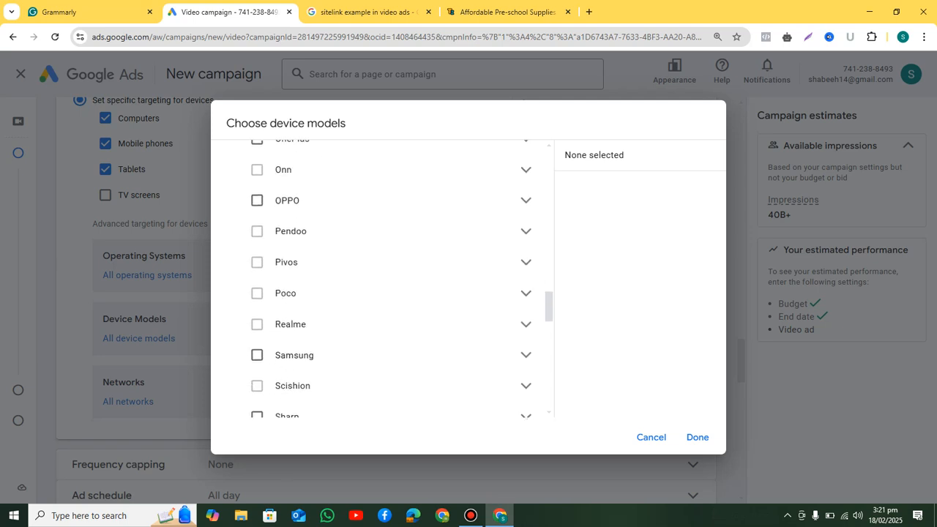
pyautogui.scroll(-1, 390, 278)
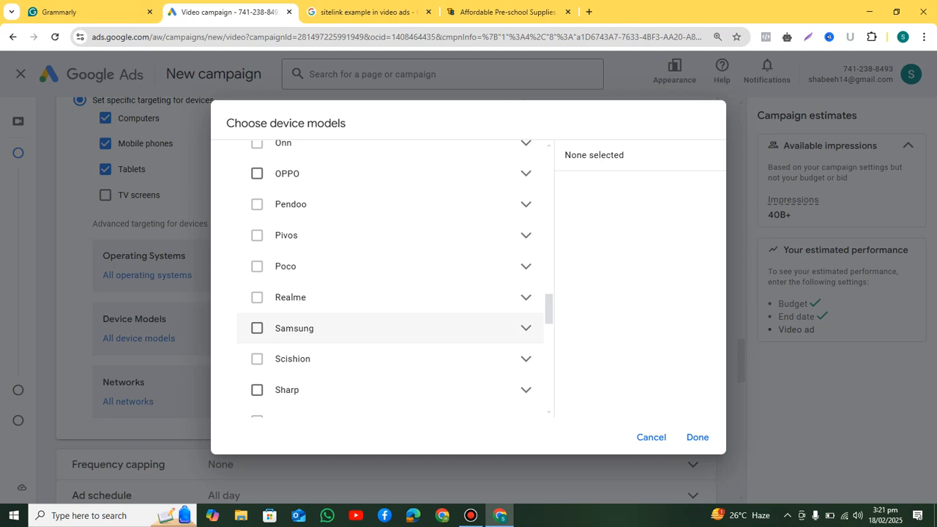
pyautogui.click(526, 328)
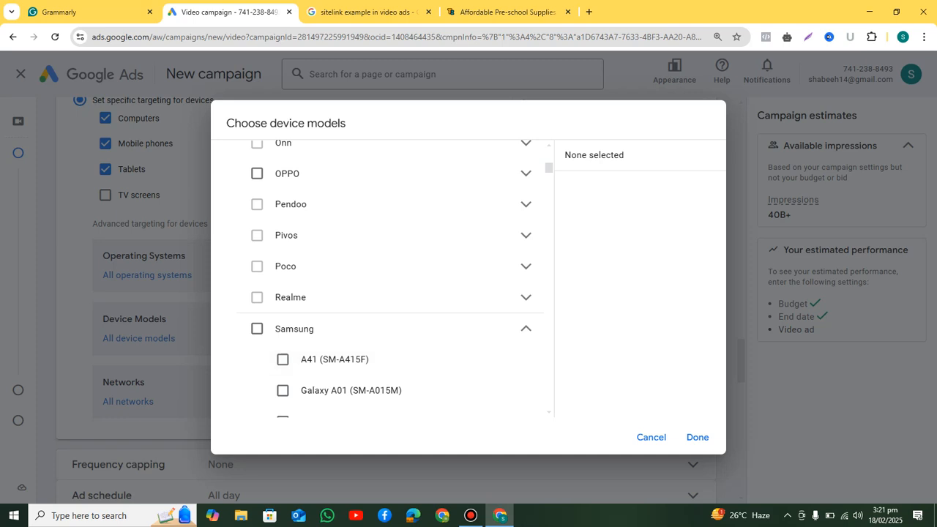
pyautogui.scroll(-7, 390, 278)
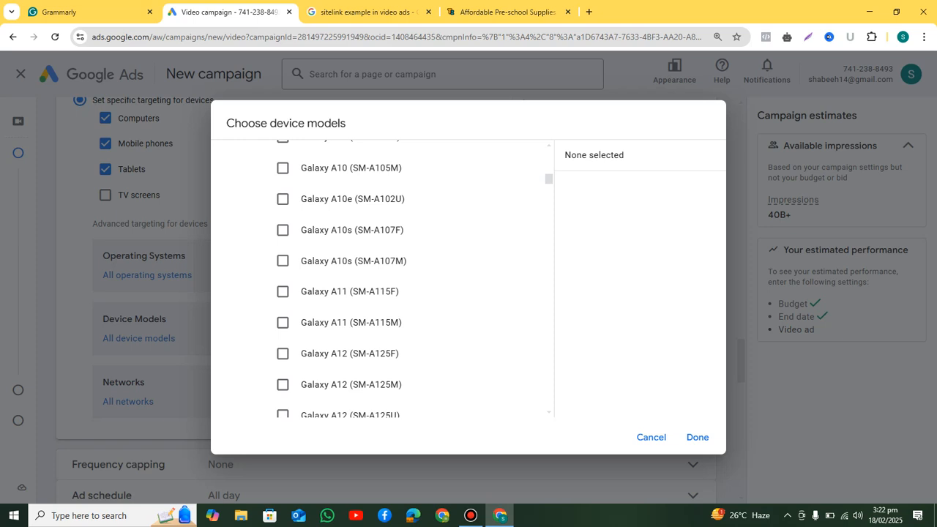
pyautogui.press('Escape')
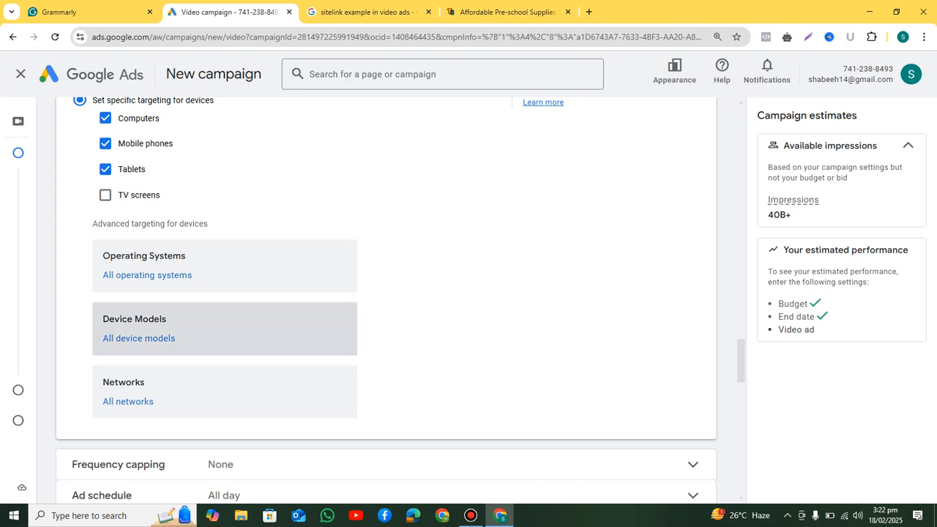
# - Try out Wifi and the Pakistan carriers without Jazz as targeted networks, and discard the selection
pyautogui.click(220, 392)
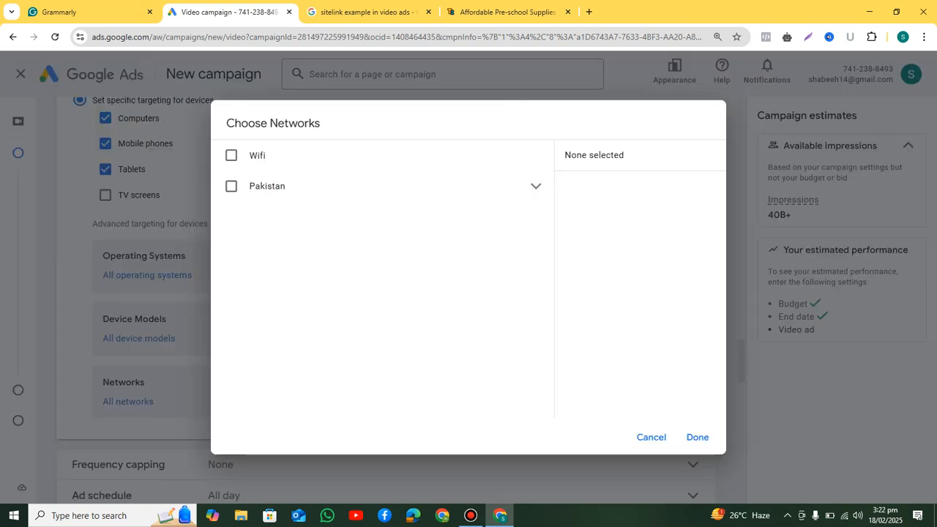
pyautogui.click(231, 155)
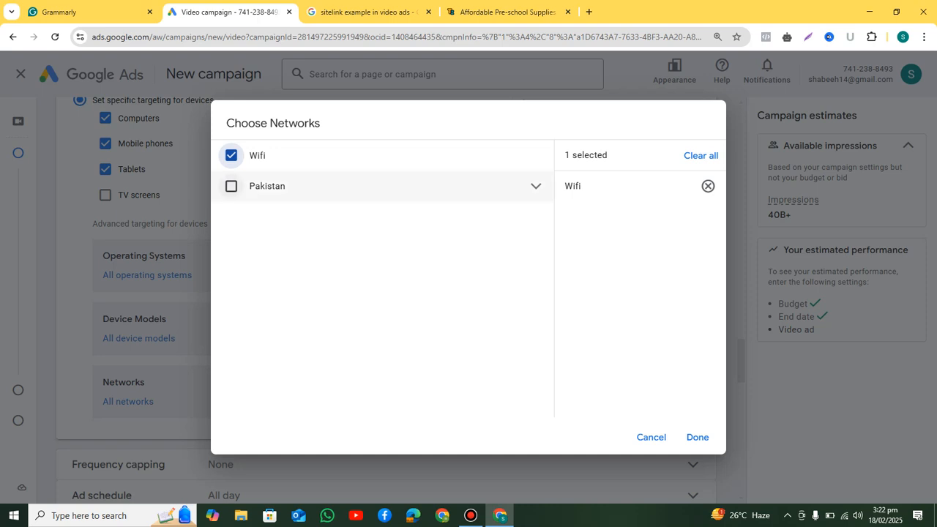
pyautogui.click(231, 186)
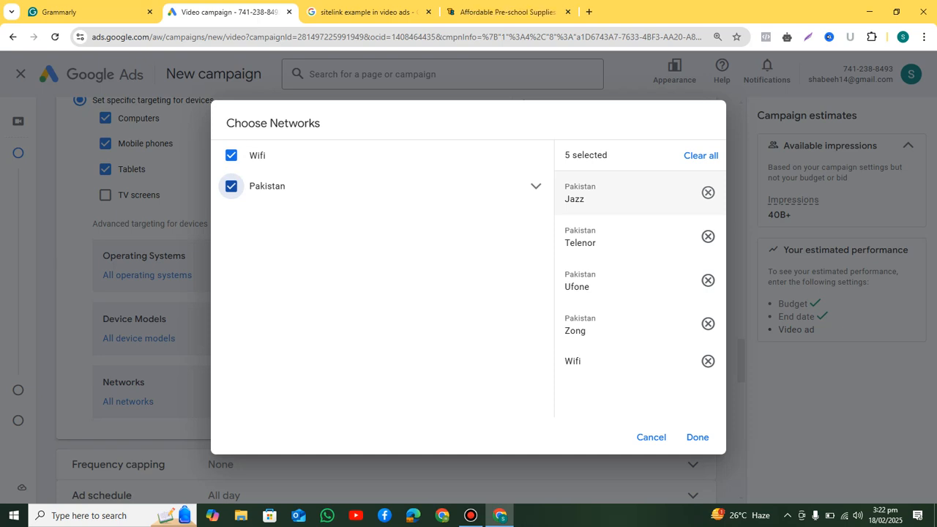
pyautogui.click(708, 193)
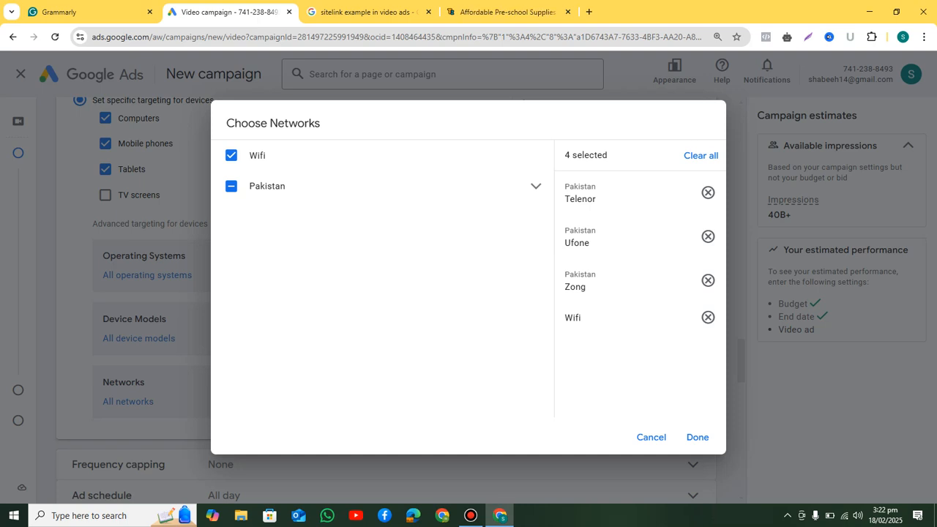
pyautogui.click(650, 437)
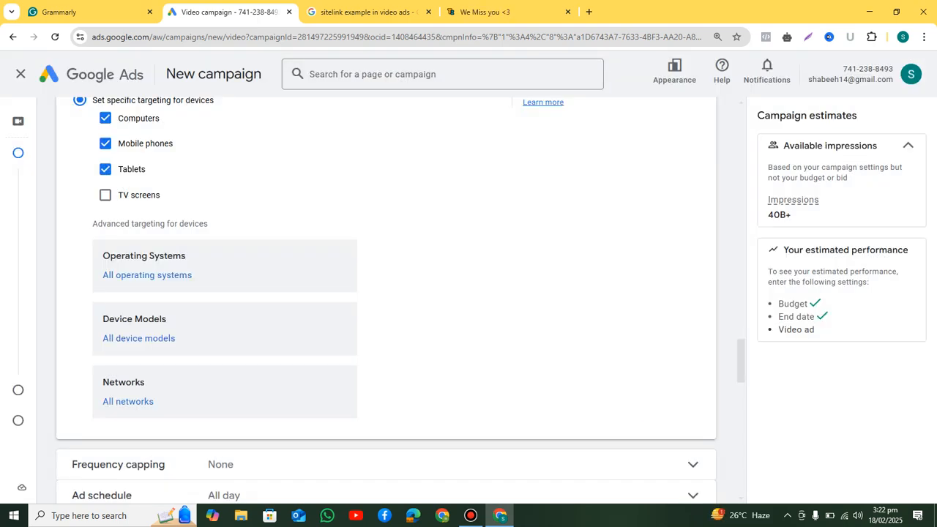
# - Collapse the campaign's device targeting settings and open the frequency capping settings
pyautogui.scroll(2, 386, 300)
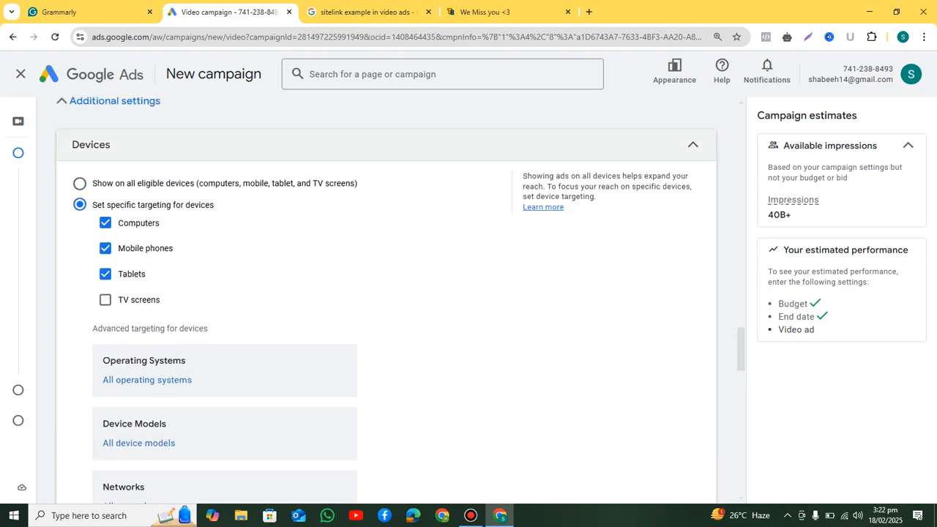
pyautogui.click(693, 145)
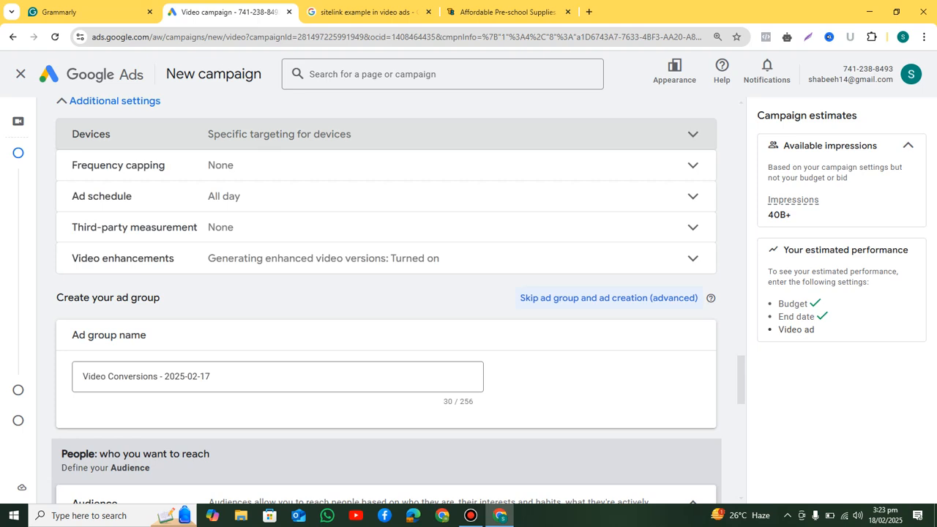
pyautogui.click(692, 165)
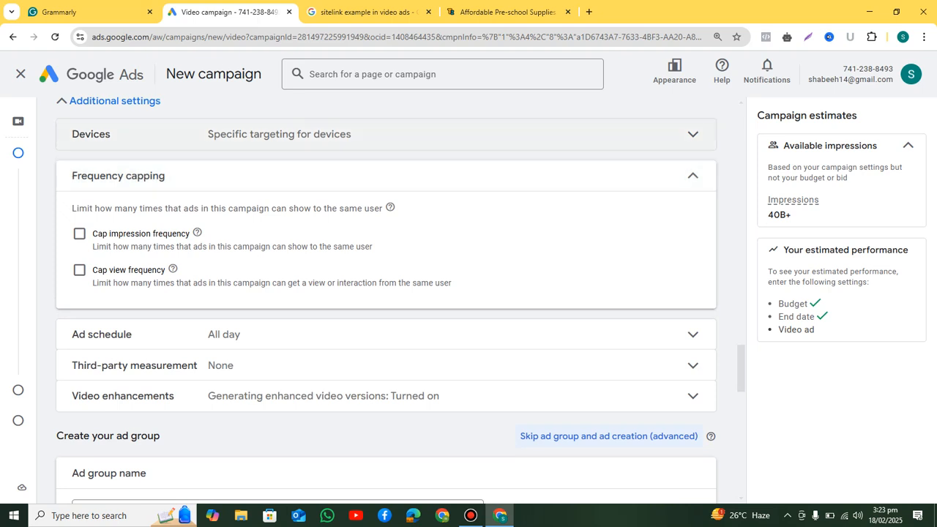
# - Add the lines "Frequency = Numbers = Tadaad" and "Capping = Limit" below the links in the Grammarly document, and return to the Google Ads campaign
pyautogui.click(59, 12)
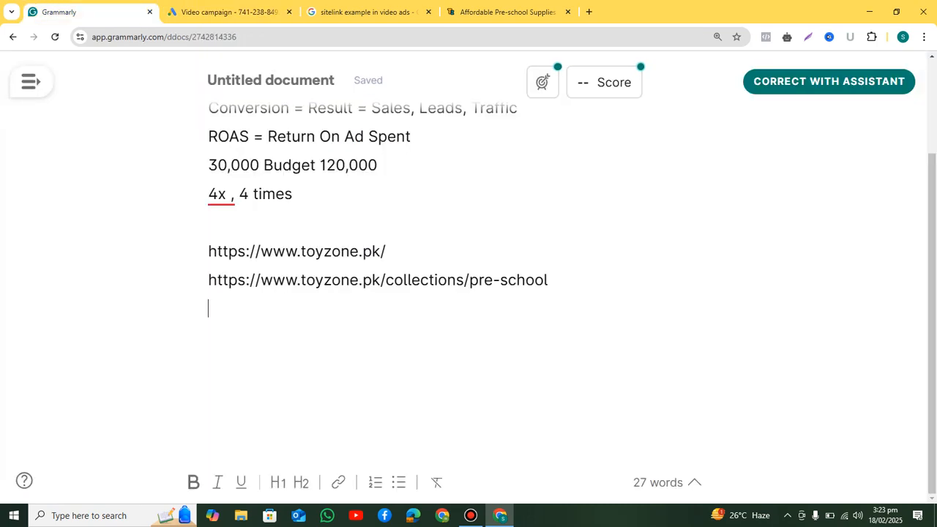
pyautogui.press('Return')
pyautogui.write('F')
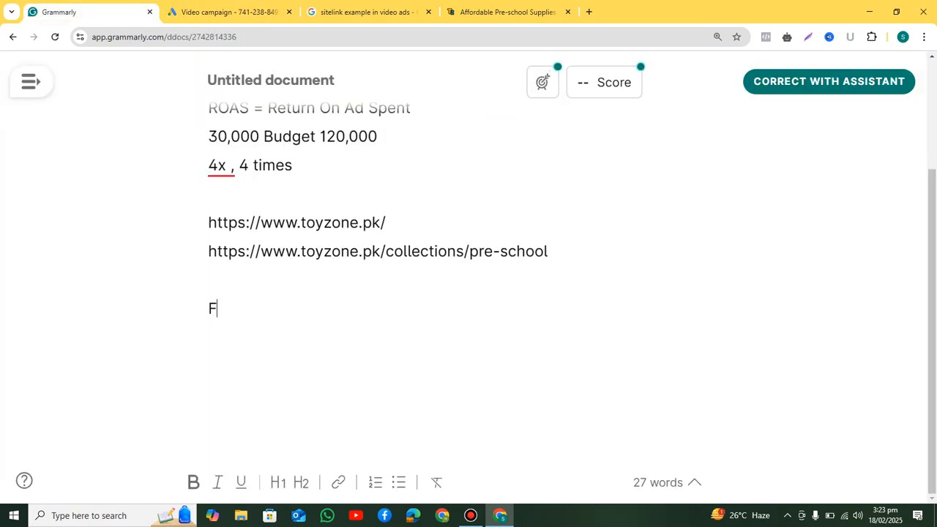
pyautogui.write('requency ')
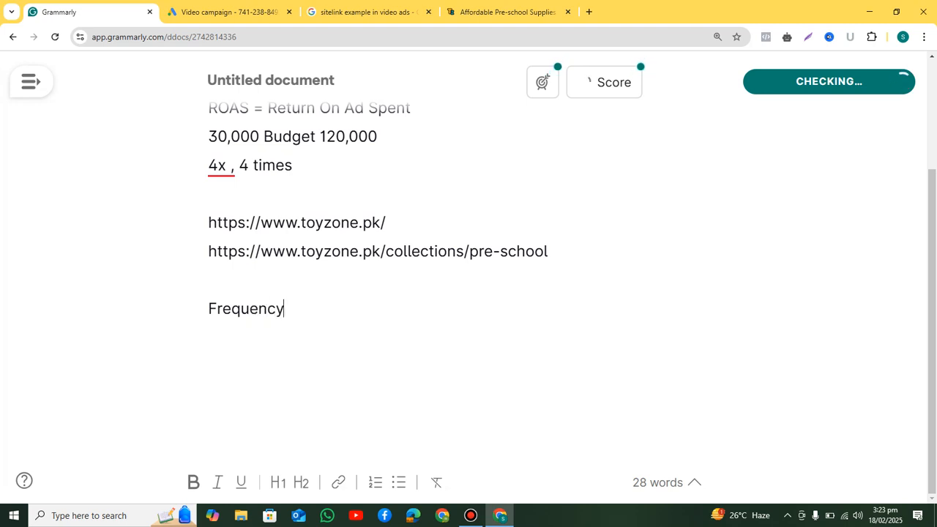
pyautogui.write('= ')
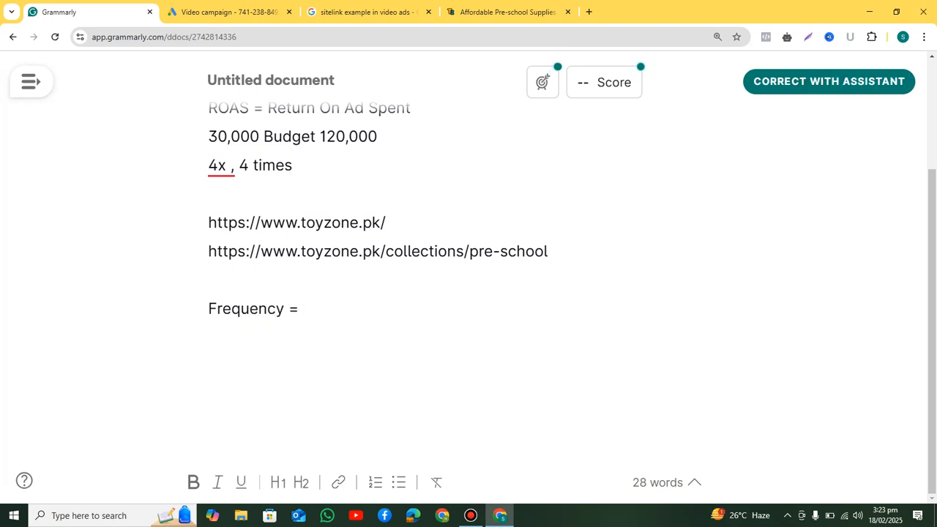
pyautogui.write('Numbers ')
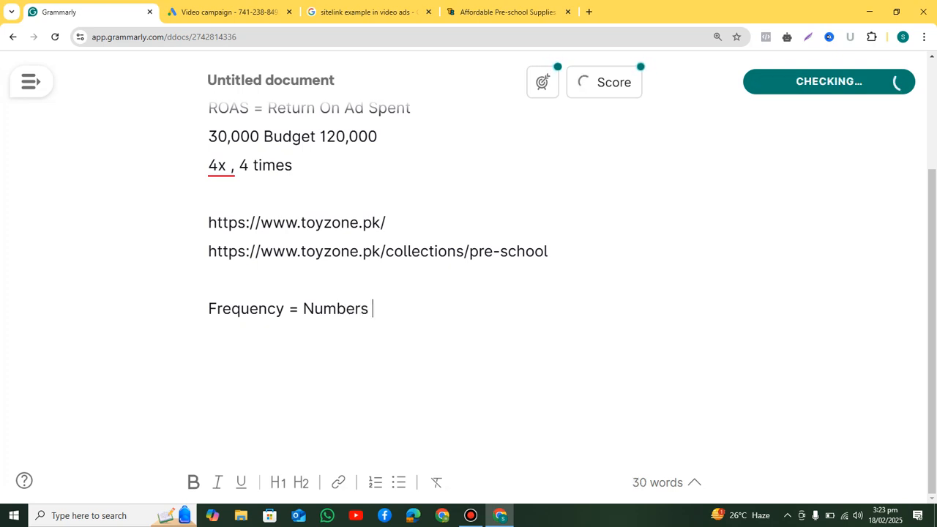
pyautogui.write('= Tadaad')
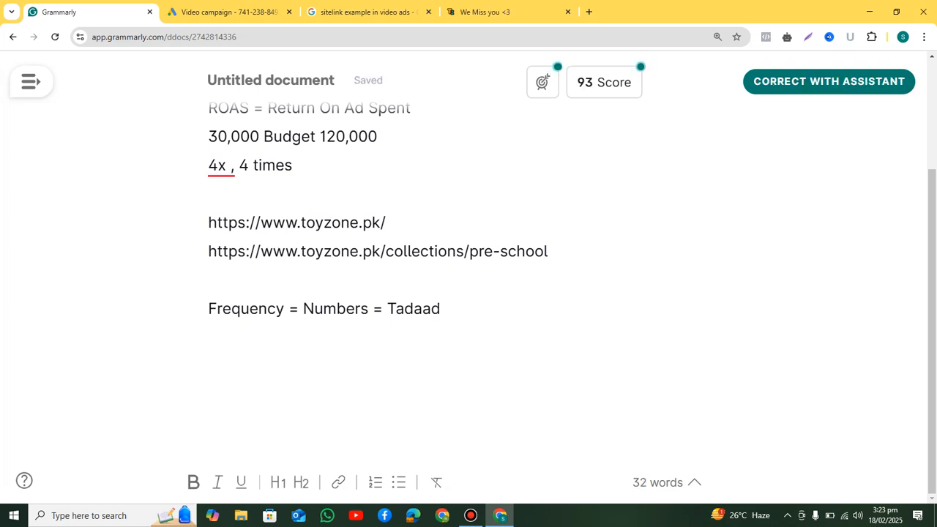
pyautogui.press('Return')
pyautogui.write('Capping')
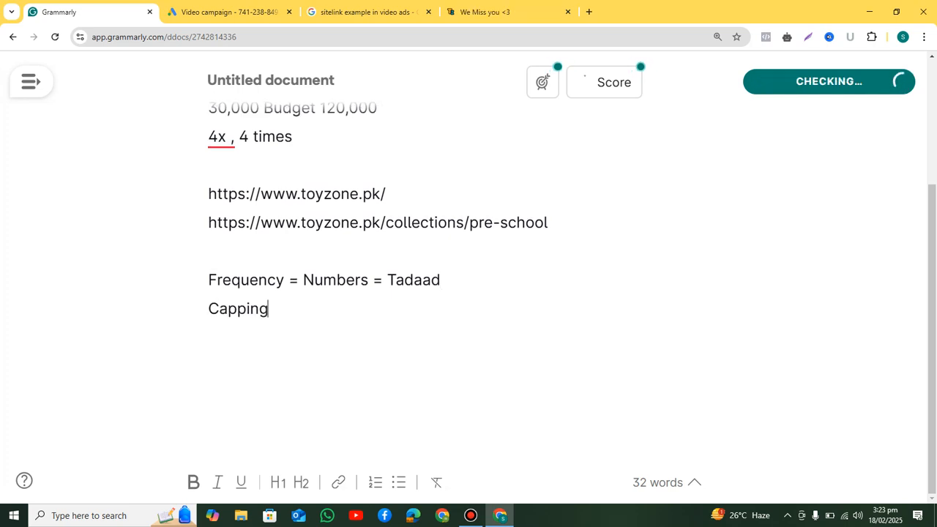
pyautogui.write(' = Limite')
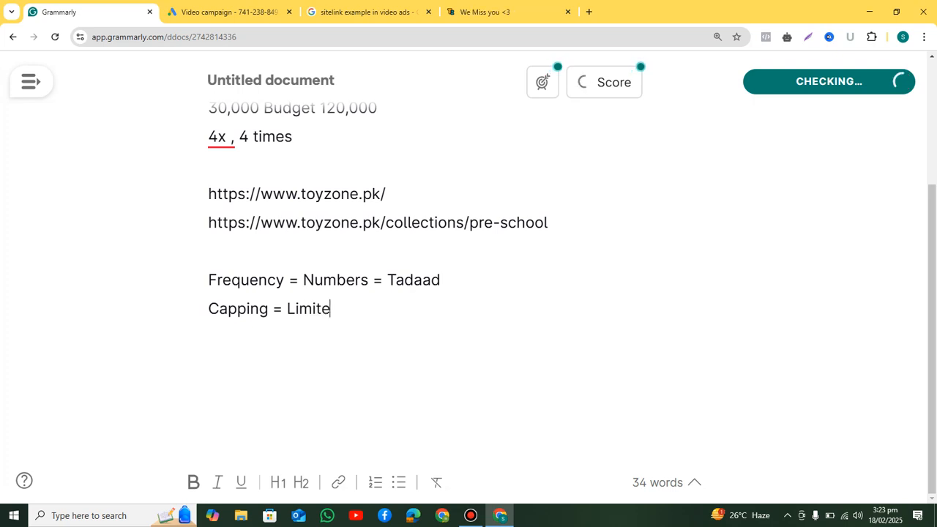
pyautogui.press('BackSpace')
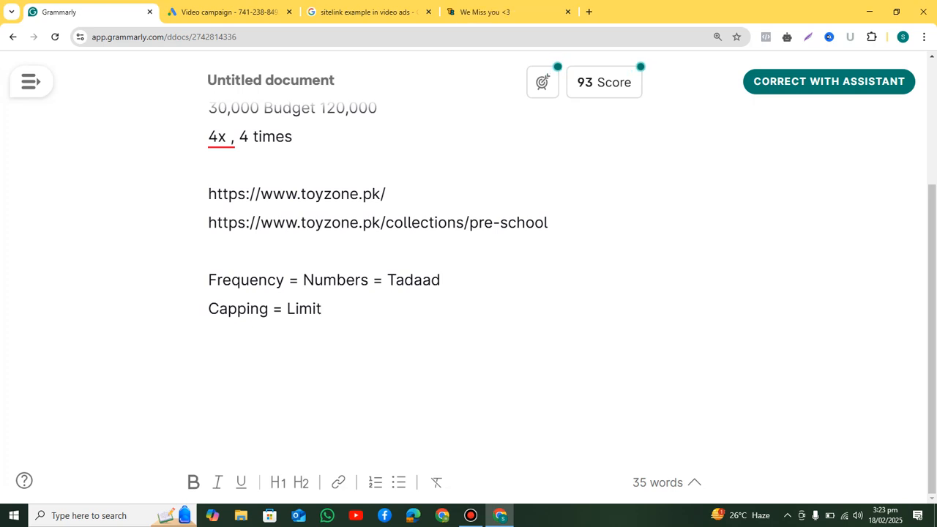
pyautogui.click(230, 11)
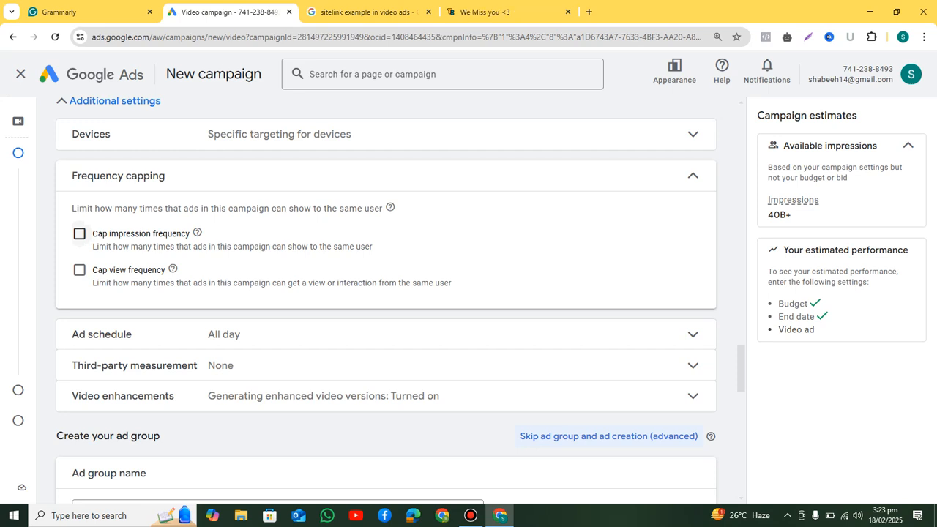
# - Try out an impression frequency cap of 3 per day, and turn the cap off again
pyautogui.click(79, 233)
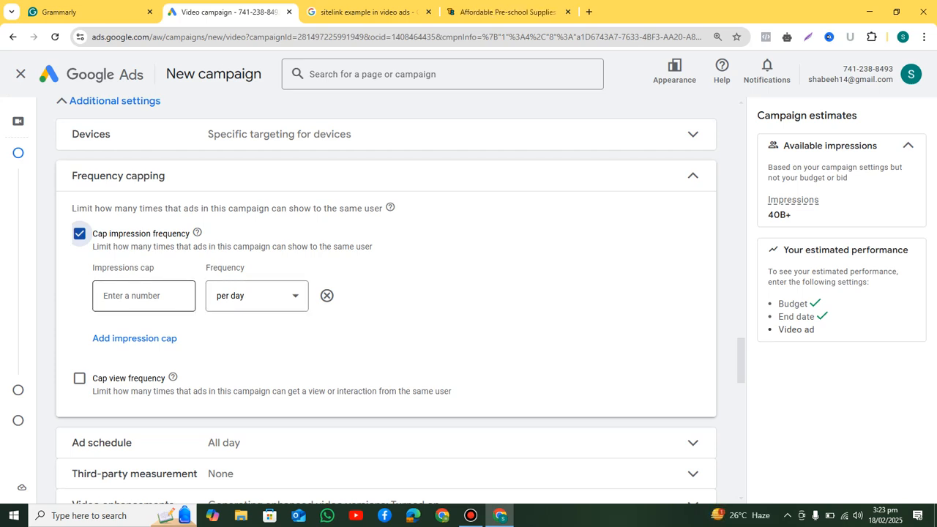
pyautogui.click(144, 296)
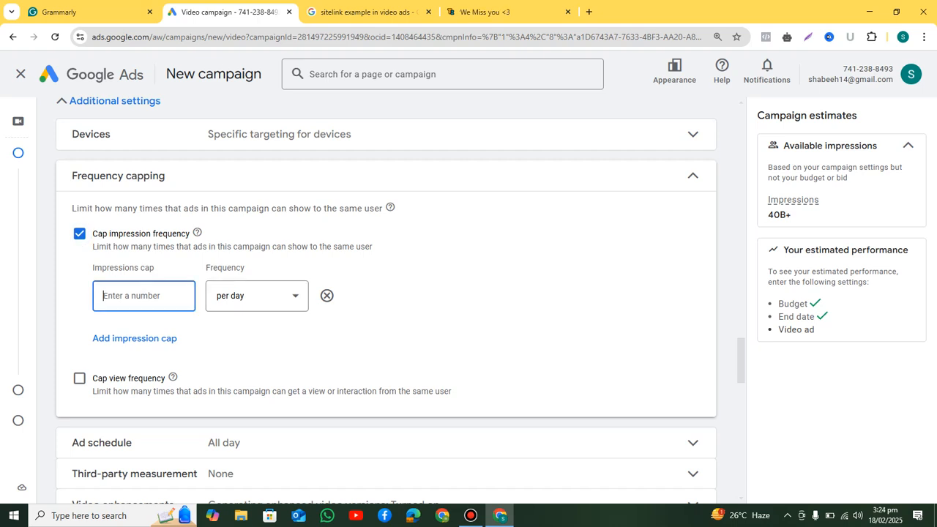
pyautogui.write('3')
pyautogui.press('BackSpace')
pyautogui.click(79, 233)
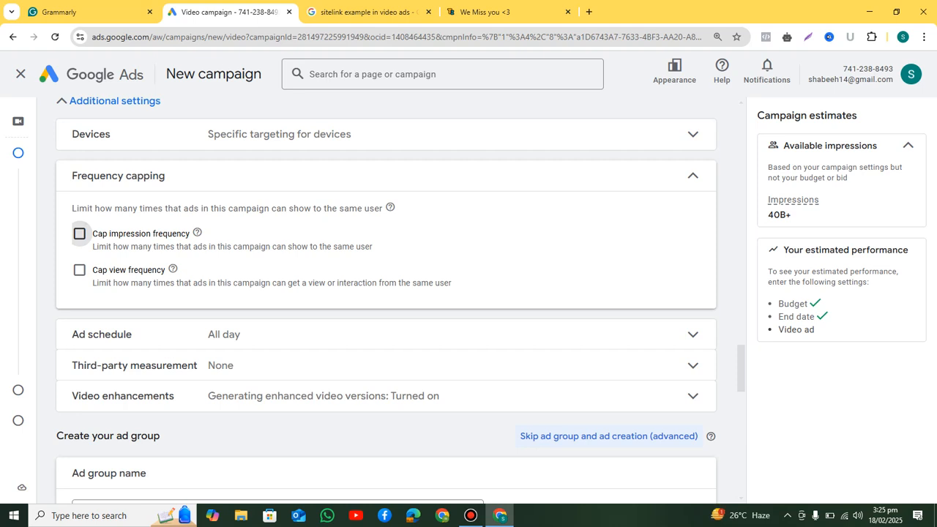
# - Enable the impression frequency cap for the campaign and set it to 3 impressions per day
pyautogui.click(79, 234)
pyautogui.click(144, 295)
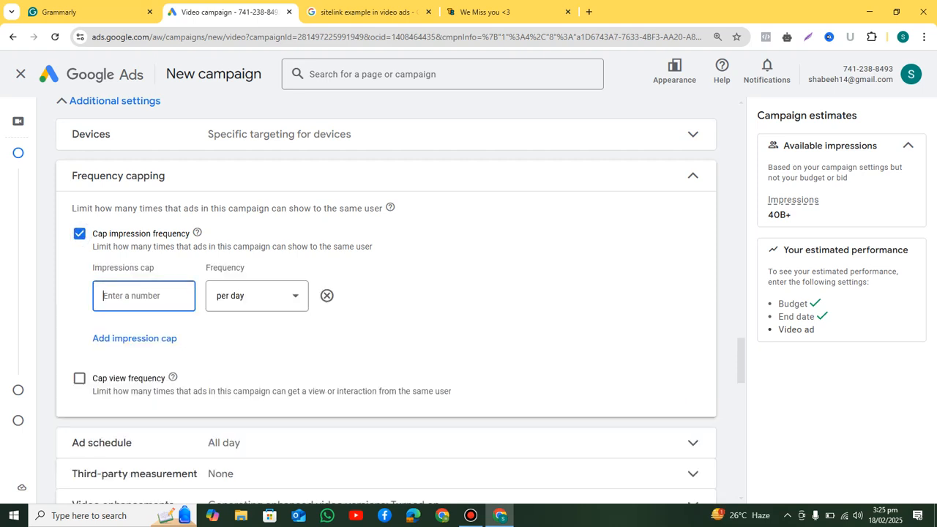
pyautogui.write('3')
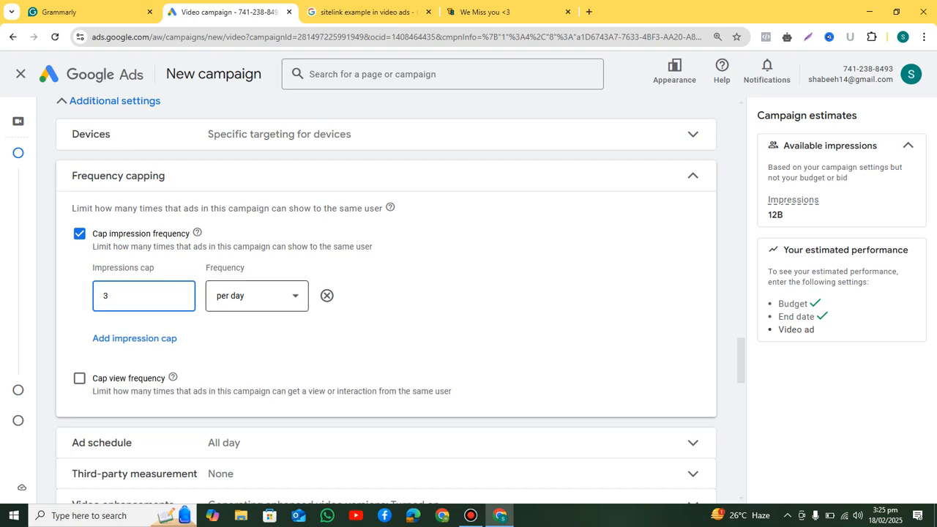
# - Keep the impression cap's frequency set to per day, and turn off the campaign's impression frequency cap
pyautogui.click(257, 296)
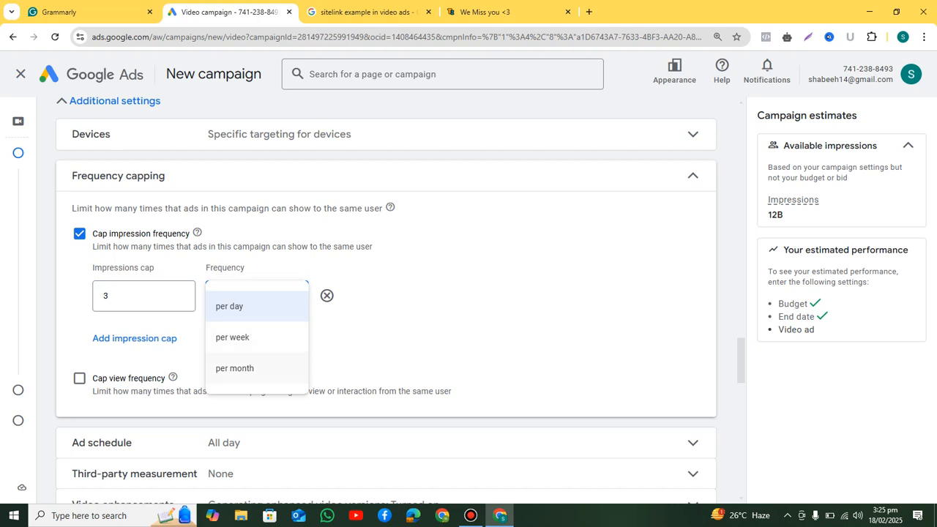
pyautogui.click(252, 306)
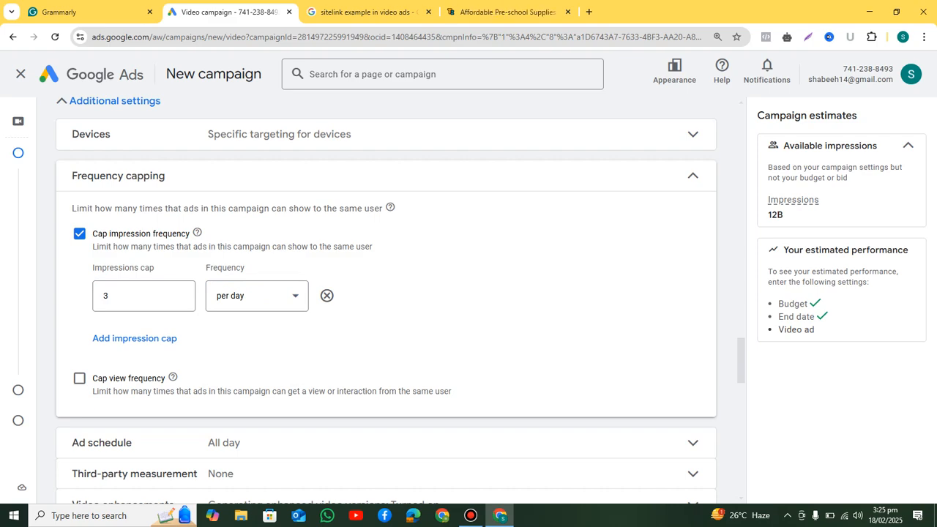
pyautogui.click(79, 234)
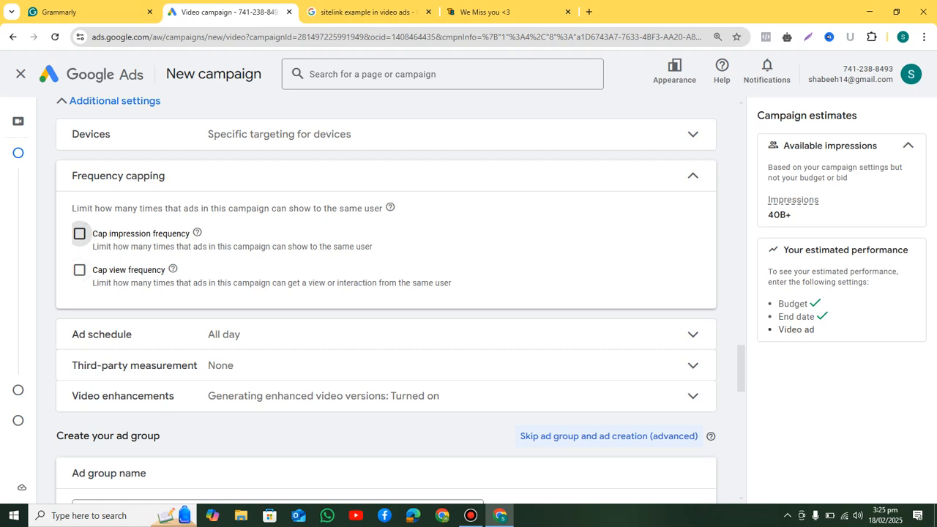
# - Open YouTube in a new browser tab and search for "real estate"
pyautogui.click(589, 11)
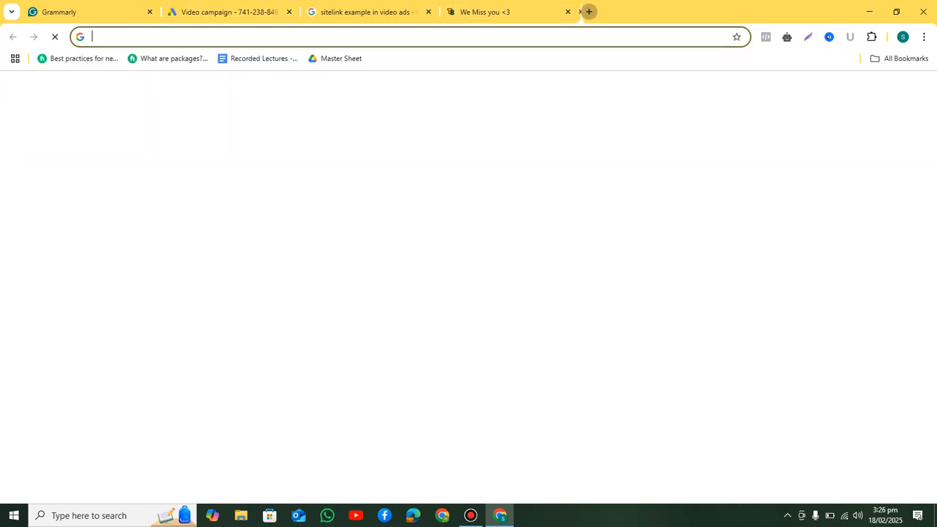
pyautogui.click(239, 293)
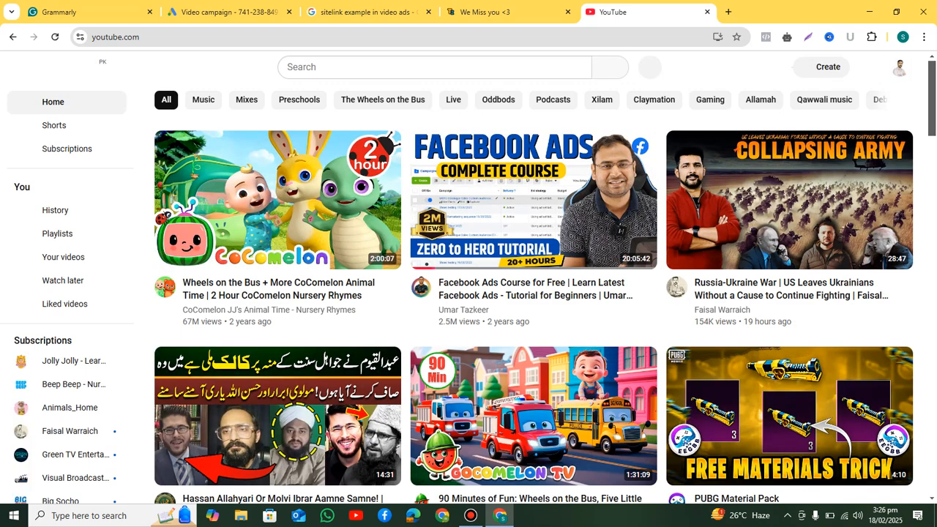
pyautogui.click(426, 67)
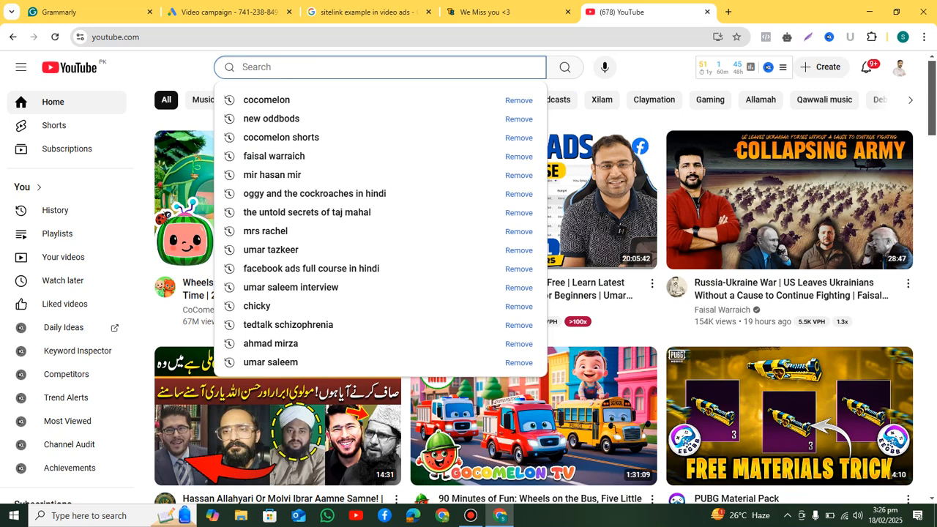
pyautogui.write('real es')
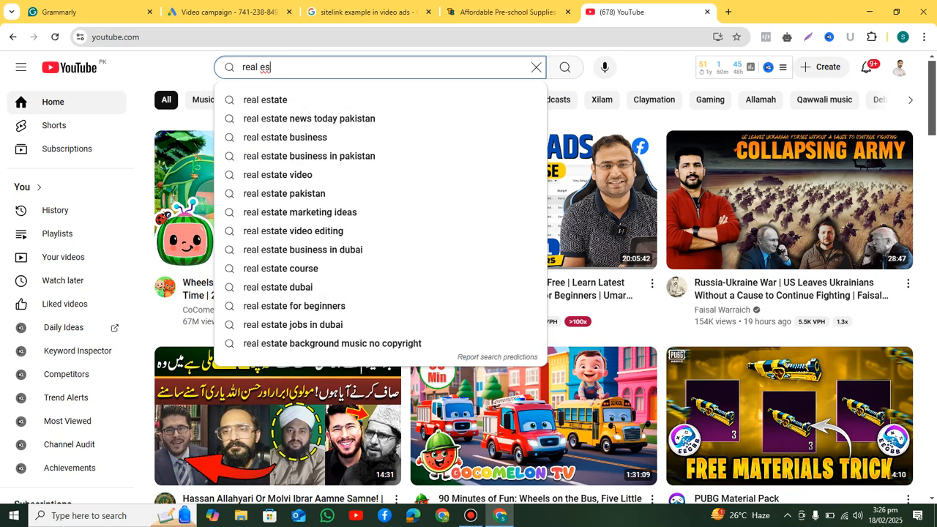
pyautogui.press('Down')
pyautogui.press('Return')
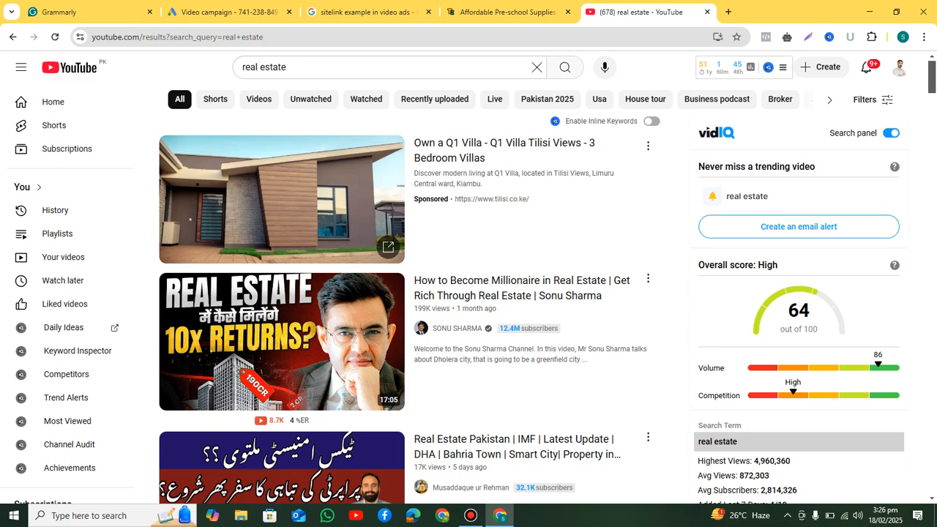
# - Look through the YouTube results for sponsored video ads placed among the real estate videos
pyautogui.scroll(-3, 531, 293)
pyautogui.scroll(-1, 282, 315)
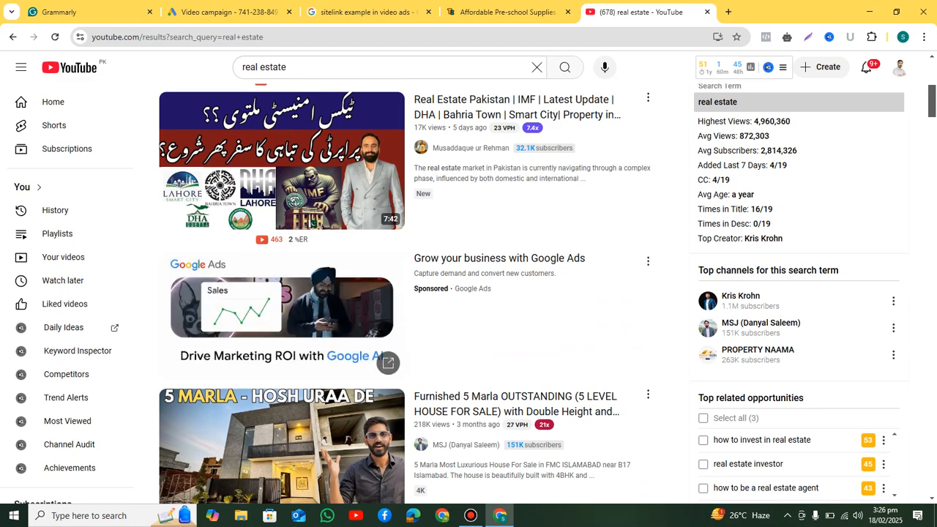
pyautogui.scroll(-3, 410, 292)
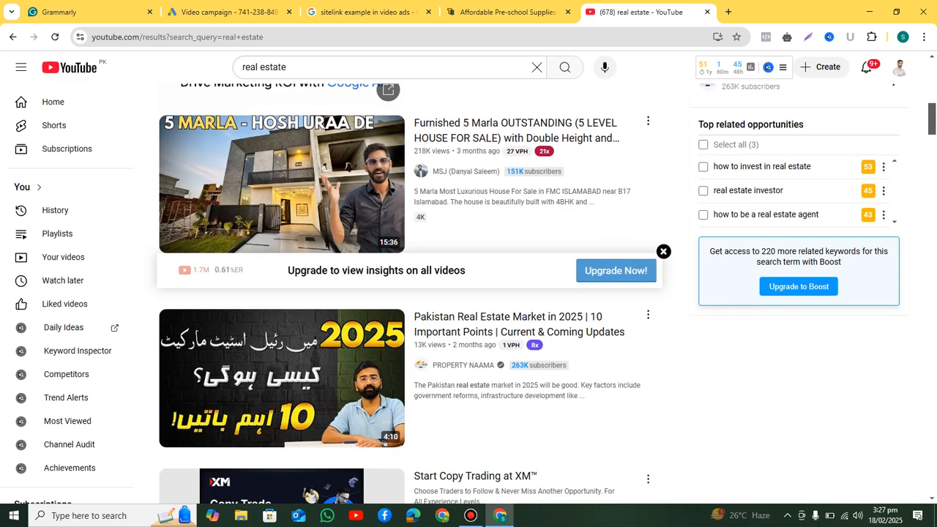
pyautogui.scroll(2, 410, 293)
pyautogui.scroll(5, 410, 293)
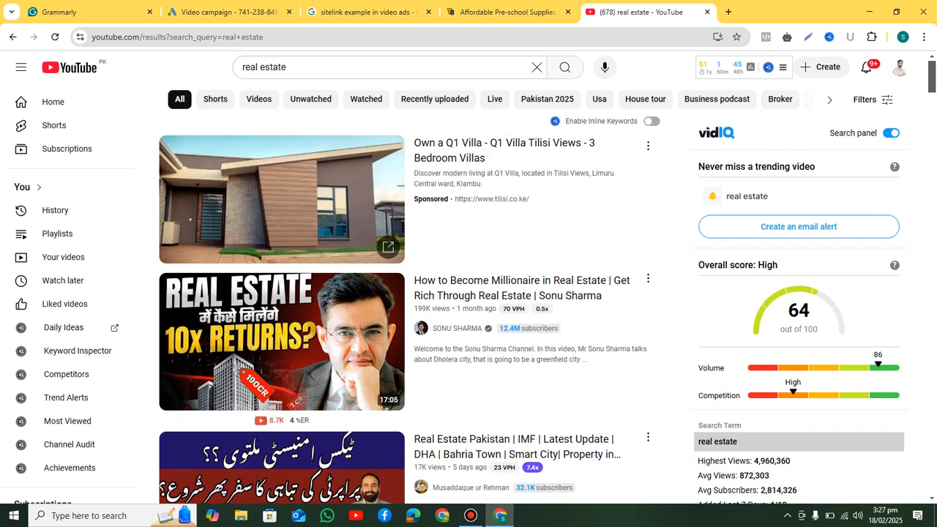
pyautogui.scroll(-4, 410, 293)
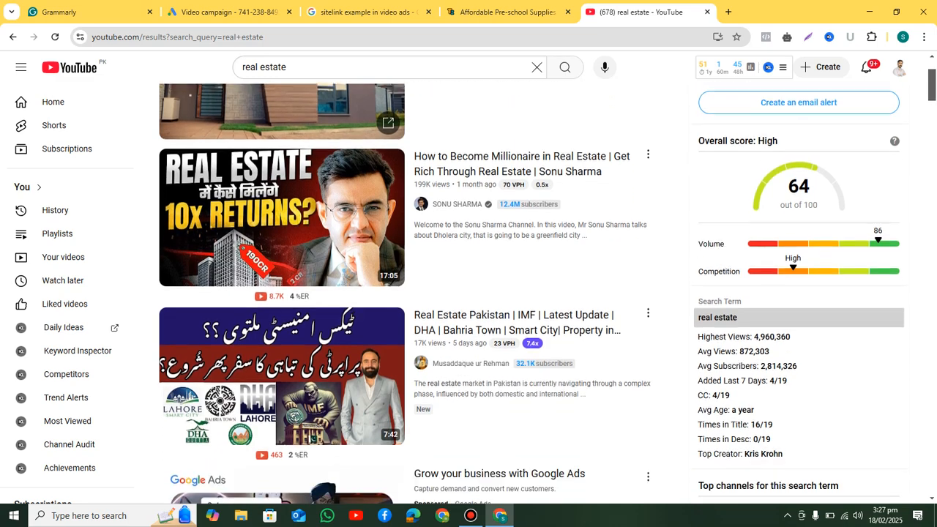
pyautogui.scroll(-3, 409, 293)
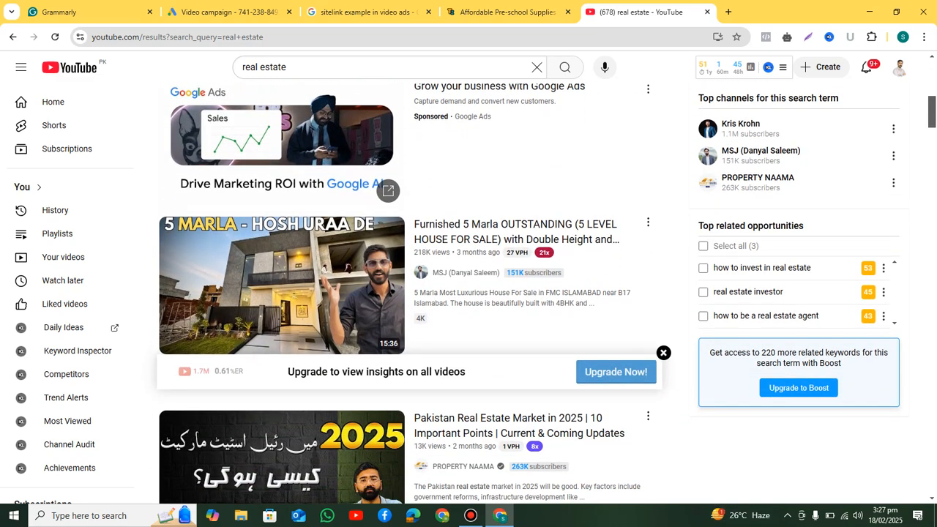
pyautogui.scroll(-3, 410, 292)
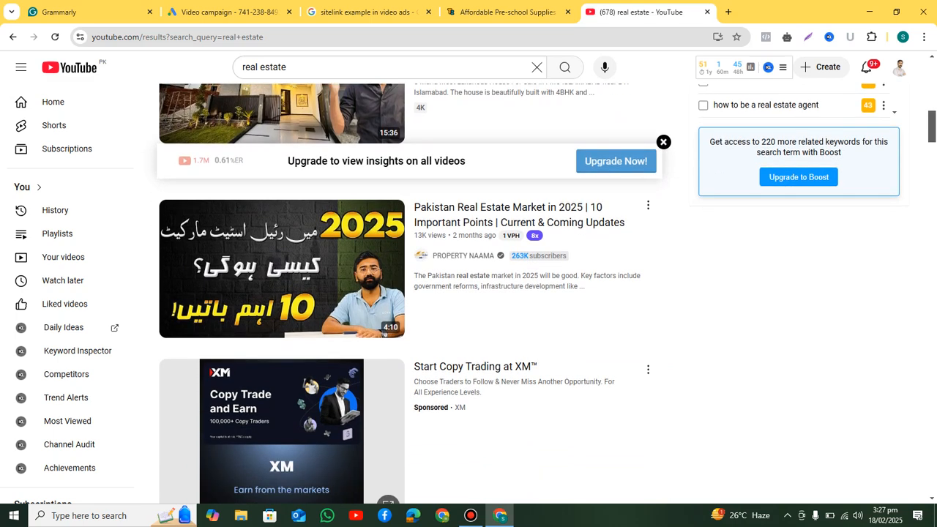
pyautogui.scroll(-1, 410, 293)
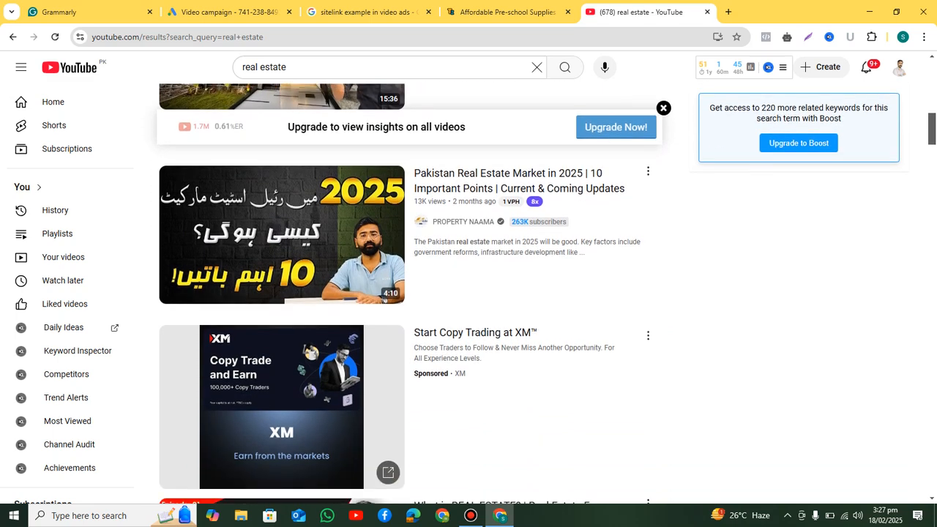
pyautogui.scroll(5, 410, 293)
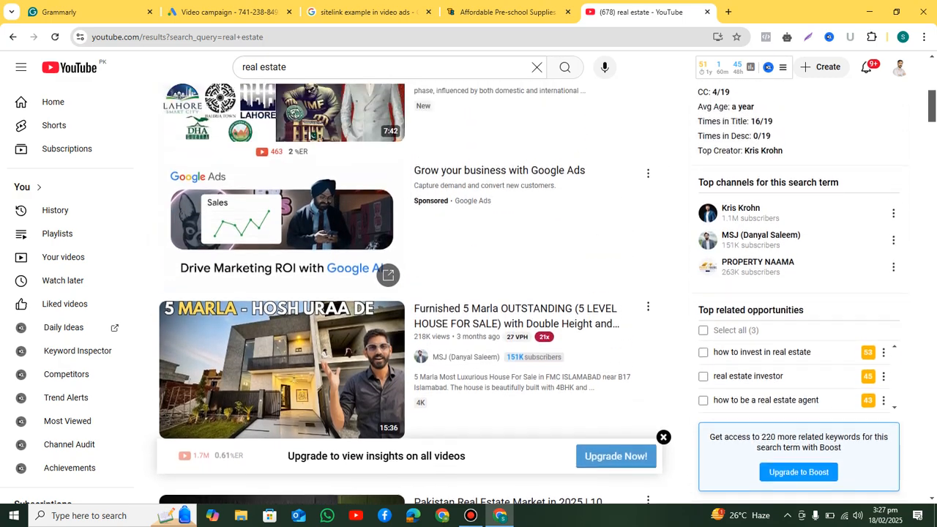
pyautogui.scroll(5, 410, 293)
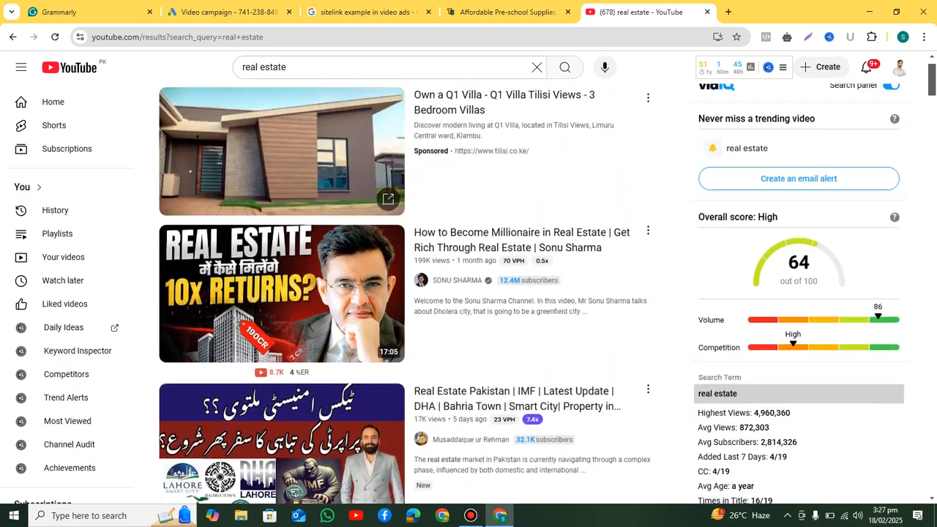
pyautogui.scroll(1, 410, 293)
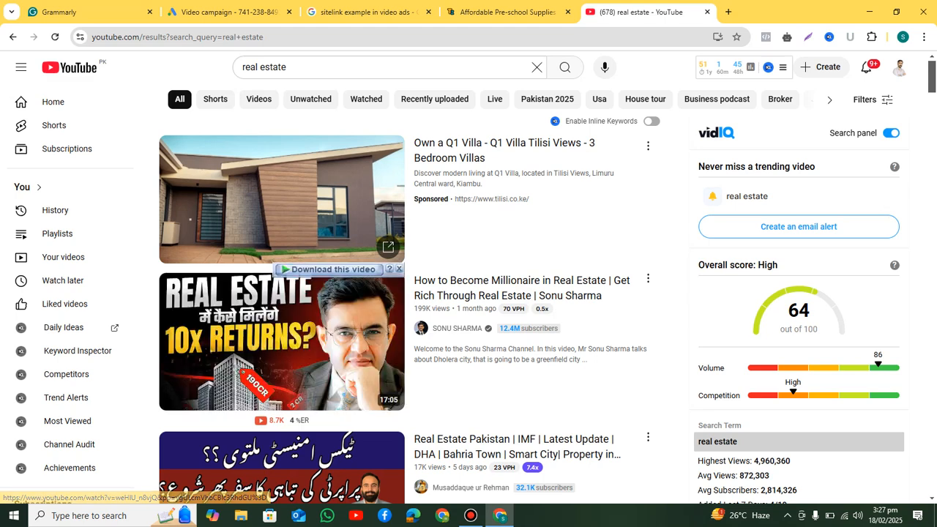
# - Return to the Google Ads campaign, try out the view and impression frequency caps, and turn both off again
pyautogui.click(229, 12)
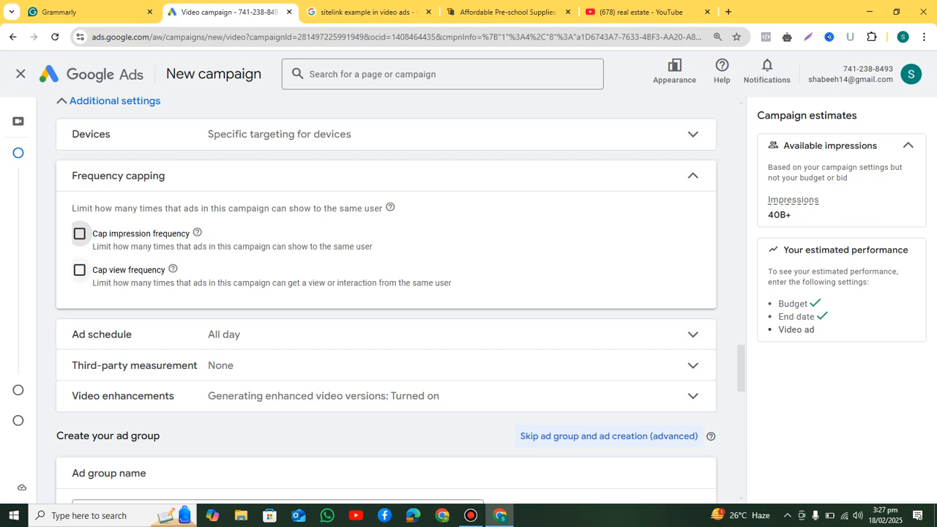
pyautogui.click(79, 269)
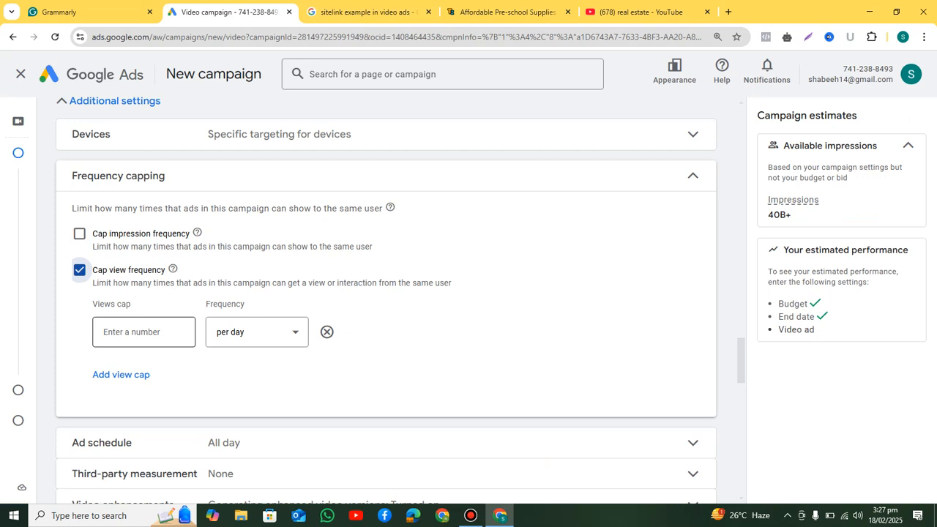
pyautogui.click(144, 332)
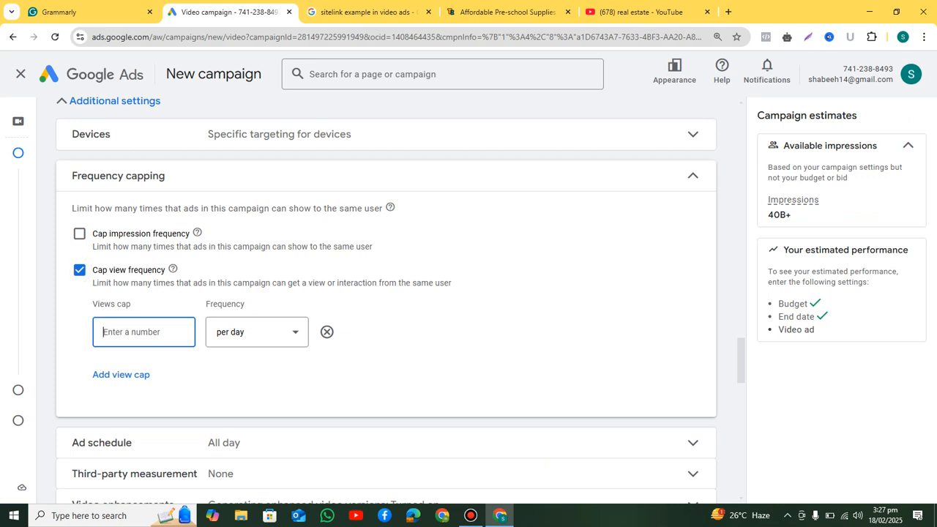
pyautogui.click(79, 233)
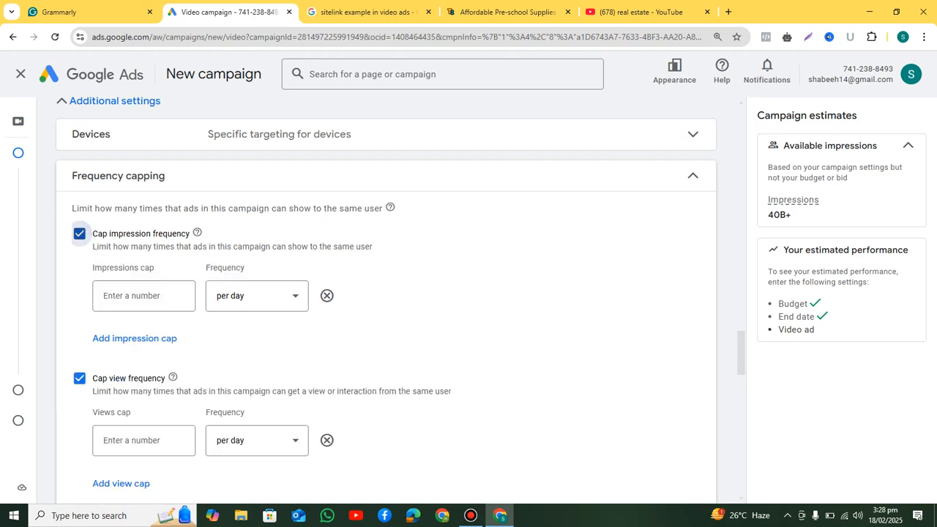
pyautogui.click(79, 233)
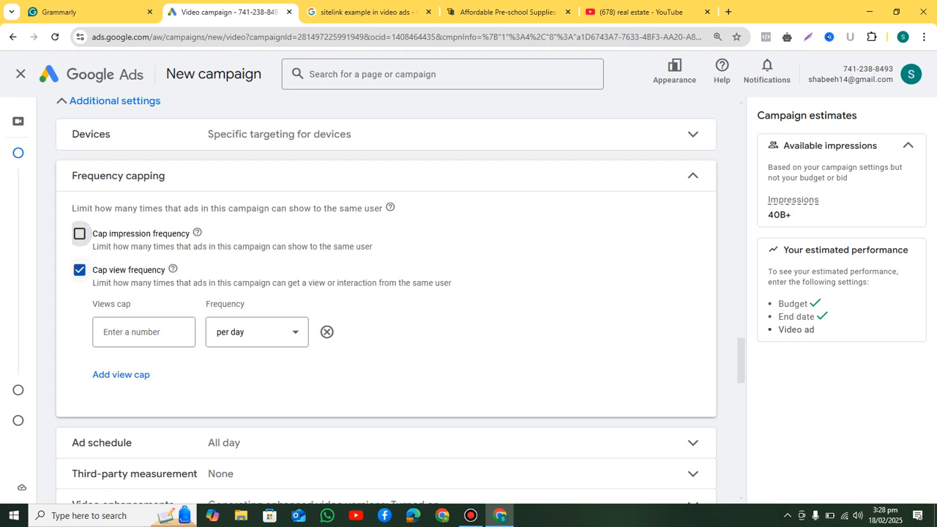
pyautogui.click(79, 270)
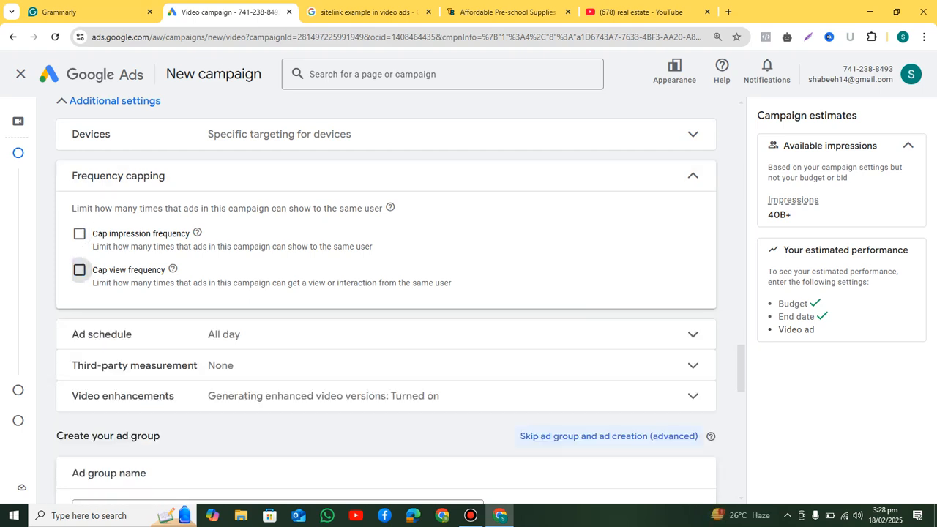
pyautogui.scroll(-1, 79, 270)
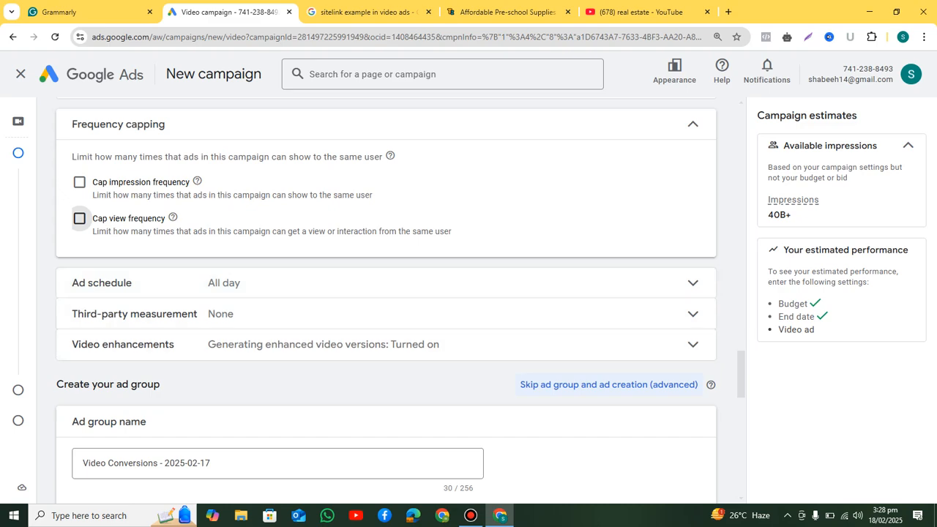
pyautogui.click(470, 515)
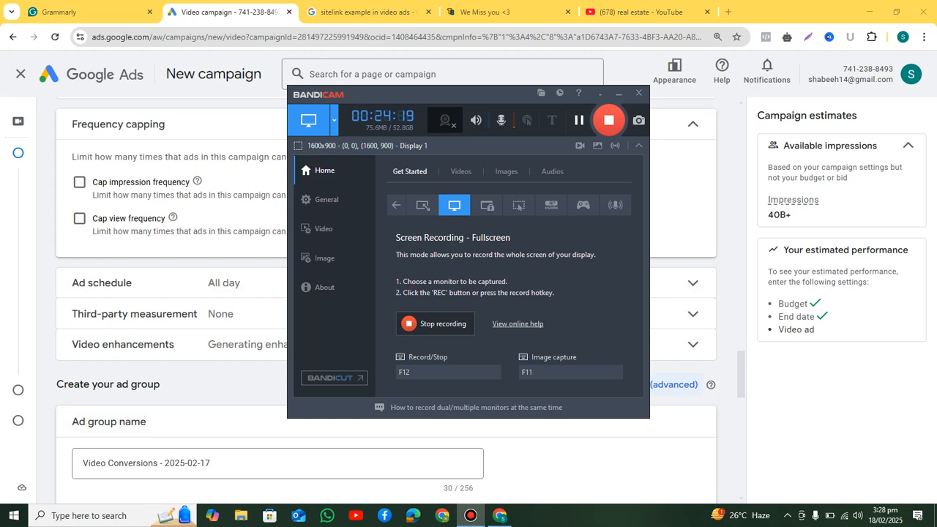
pyautogui.click(618, 93)
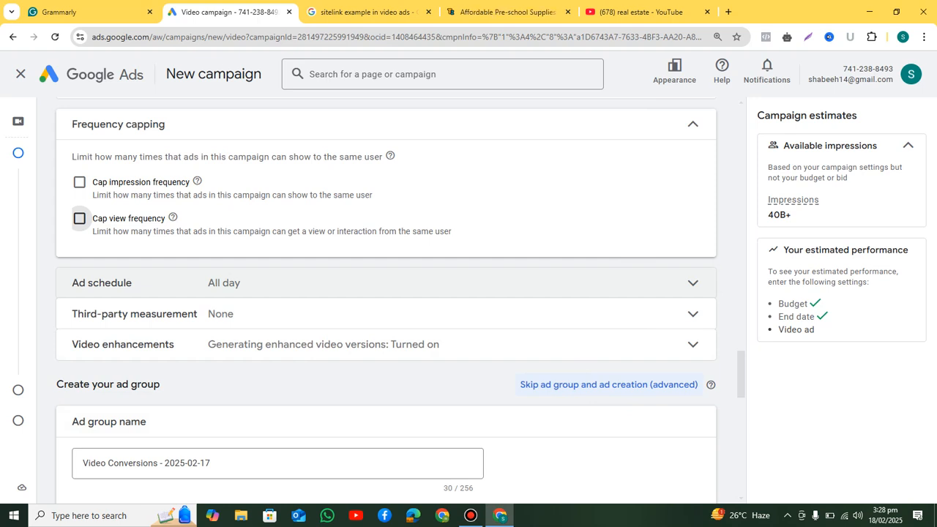
# - Open the campaign's ad schedule settings below frequency capping
pyautogui.click(102, 283)
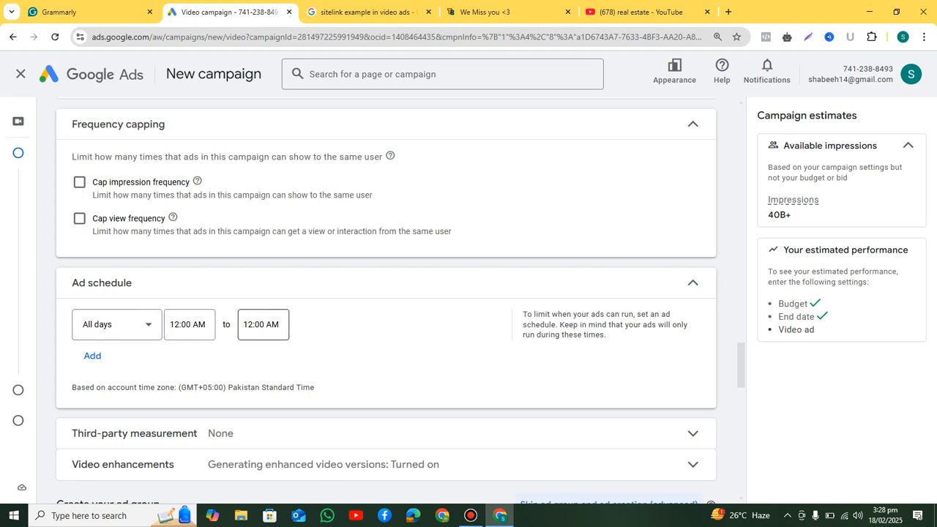
pyautogui.scroll(-1, 400, 301)
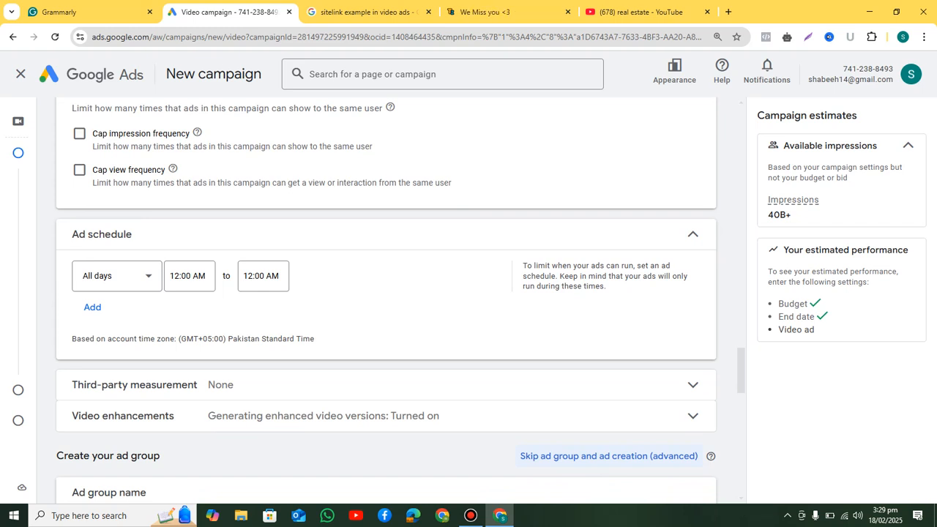
# - Switch to the Grammarly document and add the line "9 am to 5 pm" below the frequency capping notes
pyautogui.click(89, 12)
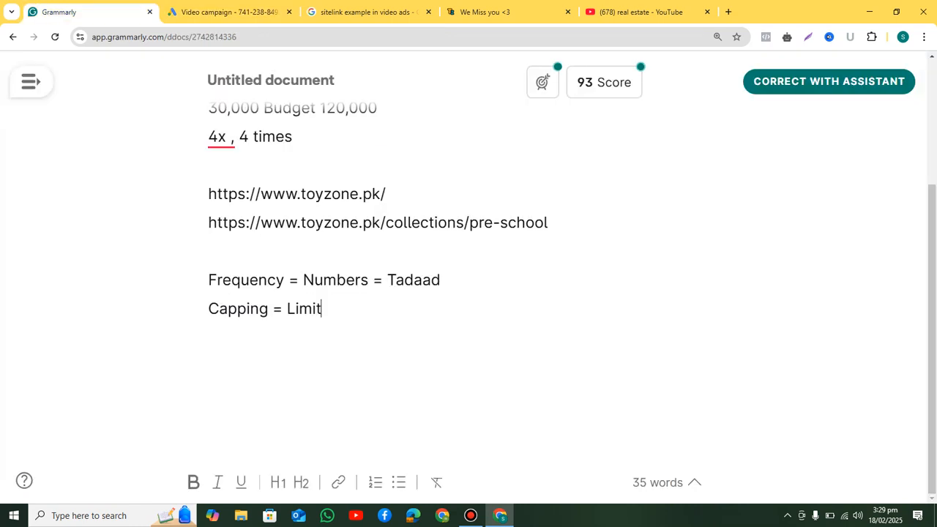
pyautogui.press('Return')
pyautogui.press('Return')
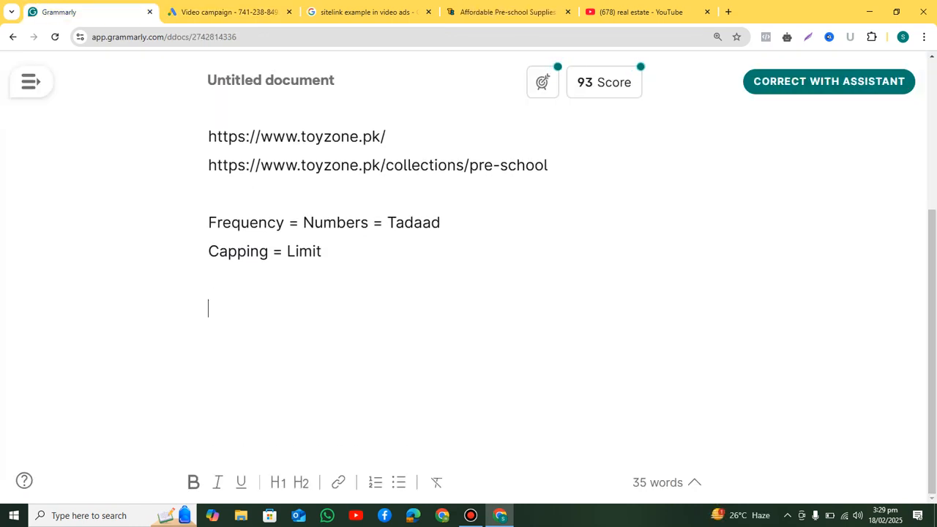
pyautogui.write('(9 ')
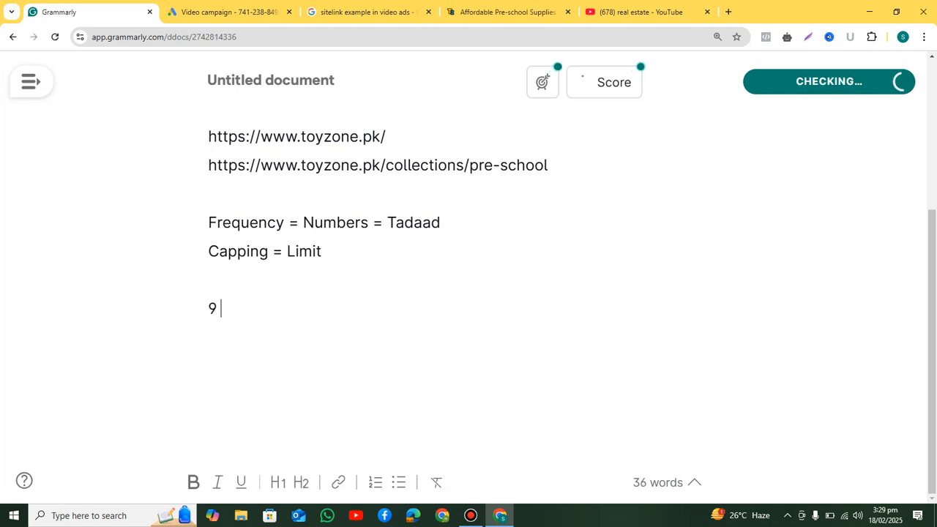
pyautogui.write('am to ')
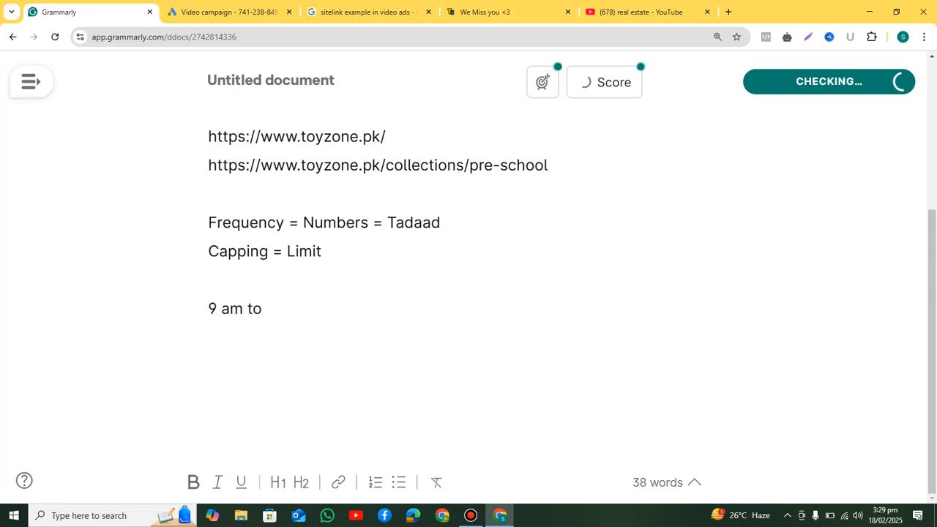
pyautogui.write('5 pm')
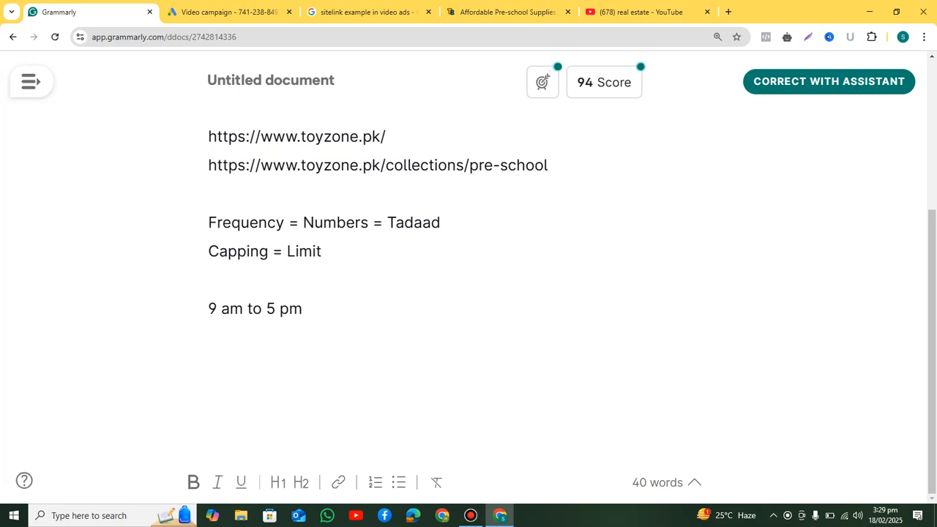
pyautogui.press('Return')
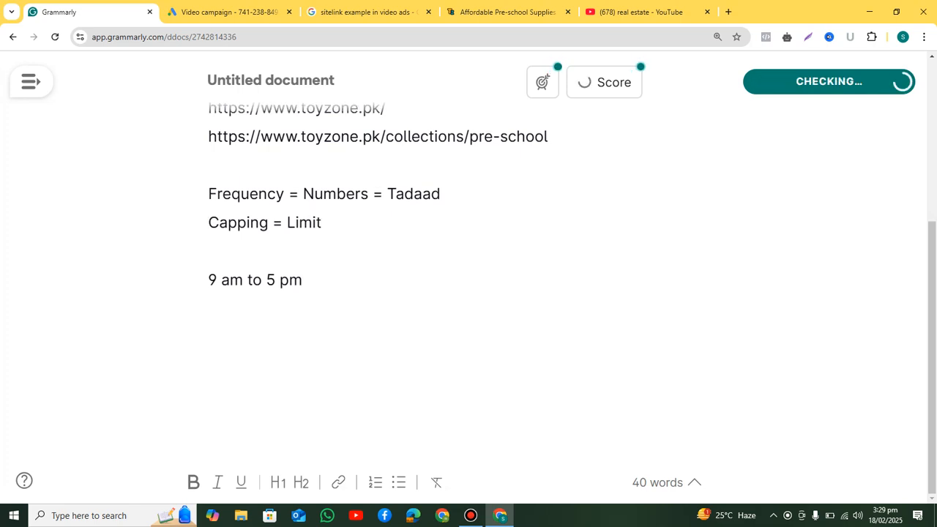
# - Add the lines "Monday to Friday" and "Friday to Sunday" below "9 am to 5 pm" in the notes
pyautogui.write('Monday to Fird')
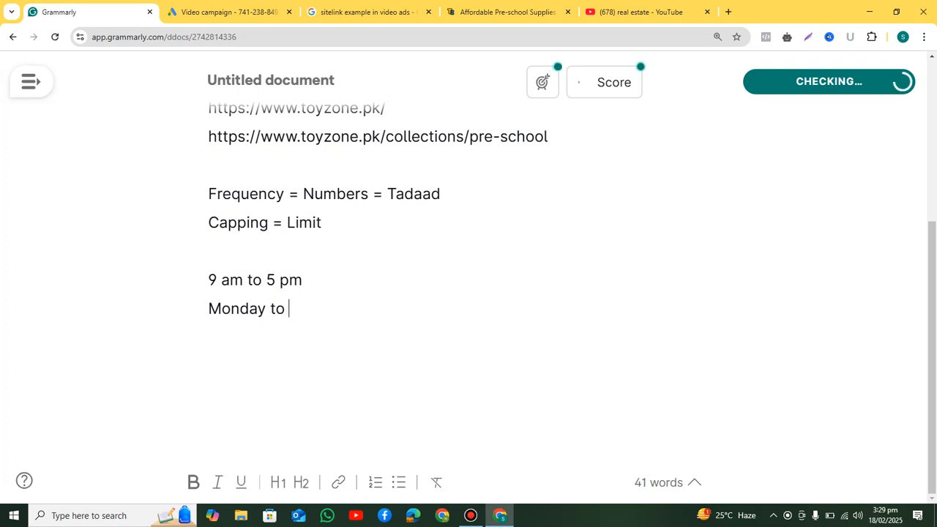
pyautogui.press('BackSpace')
pyautogui.press('BackSpace')
pyautogui.press('BackSpace')
pyautogui.write('riday')
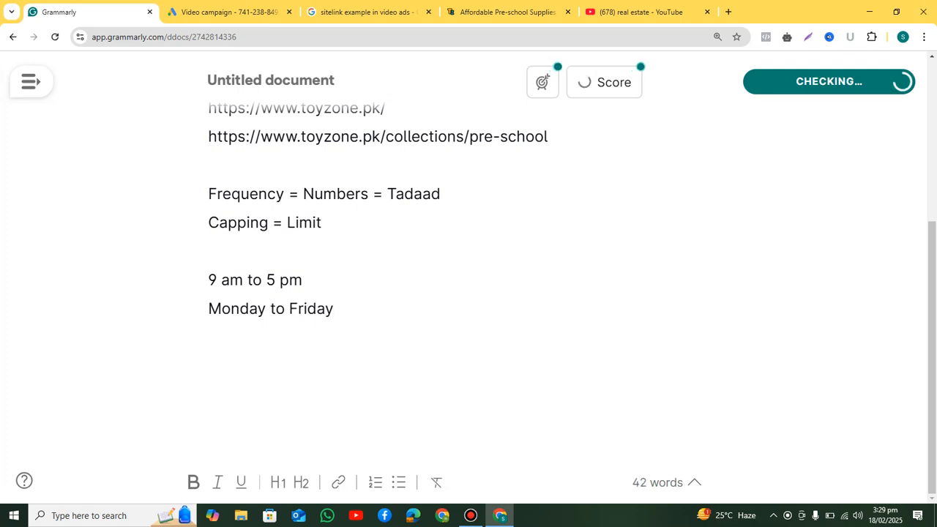
pyautogui.press('Return')
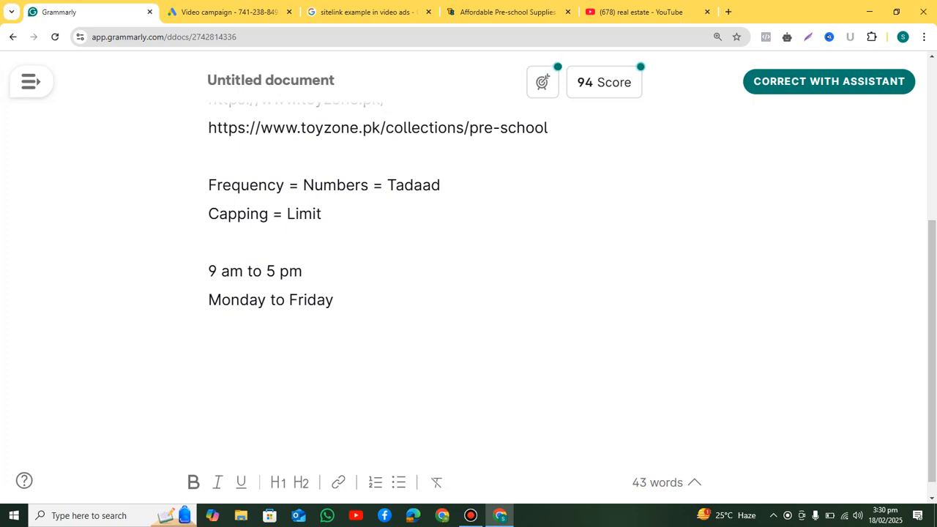
pyautogui.write('Friday ')
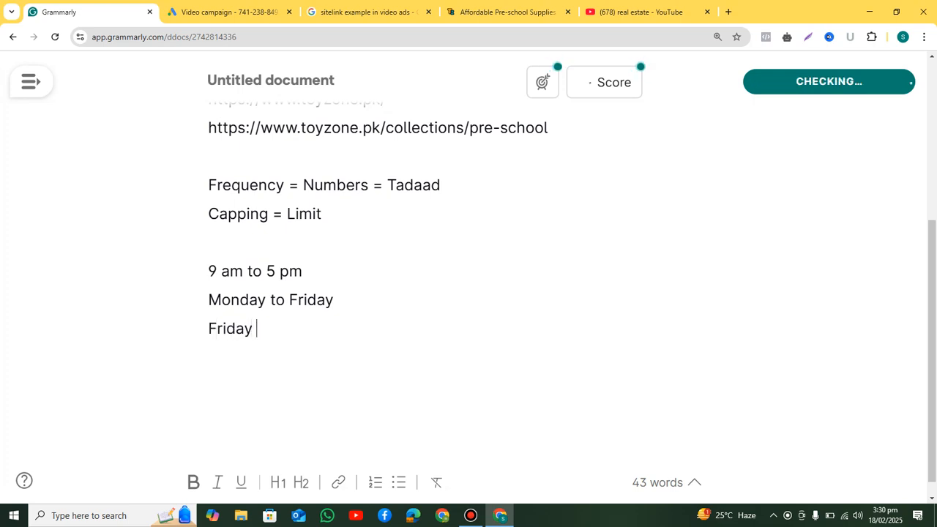
pyautogui.write('to Sunday')
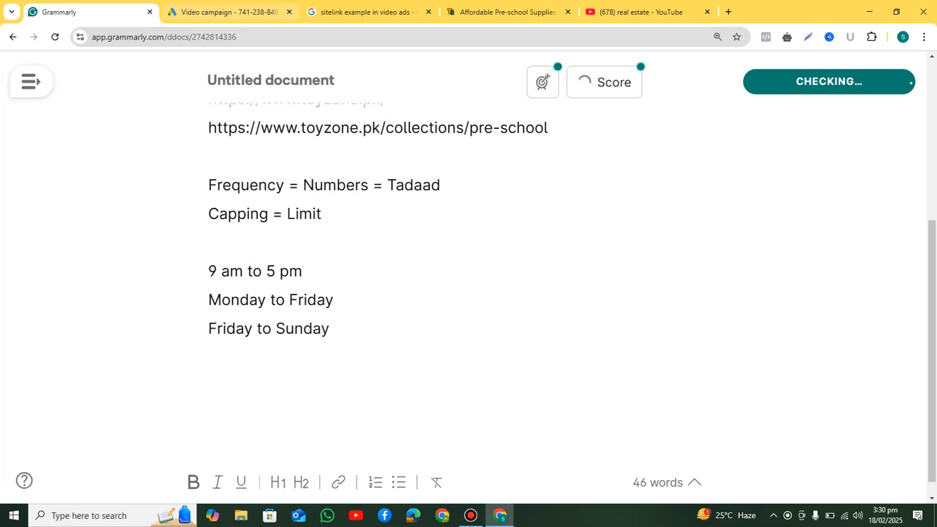
# - Switch to the Google Ads campaign and look through the day options available for the ad schedule
pyautogui.hotkey('ctrl', 'Tab')
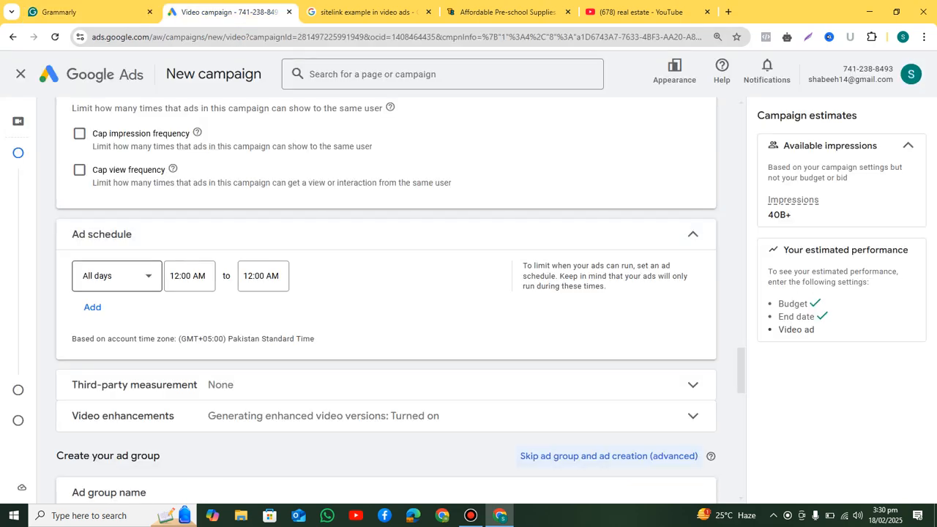
pyautogui.click(118, 275)
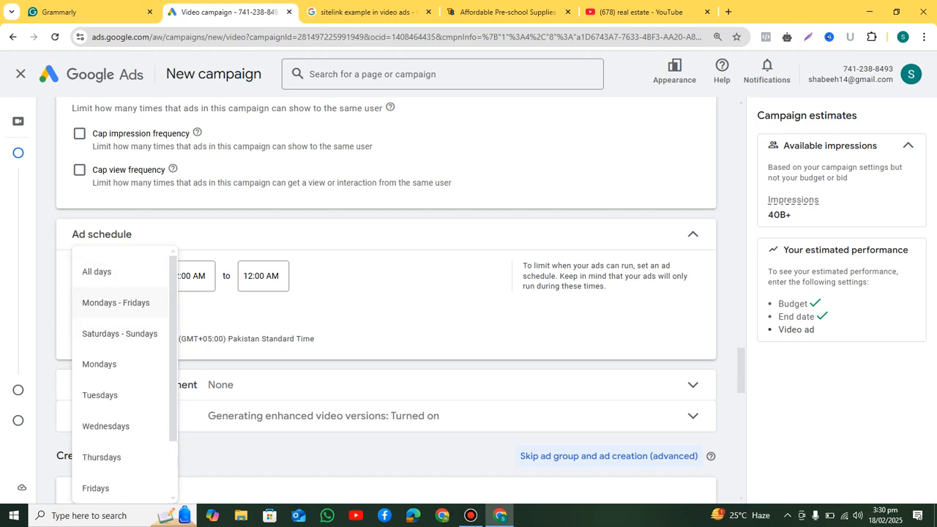
pyautogui.scroll(-1, 117, 314)
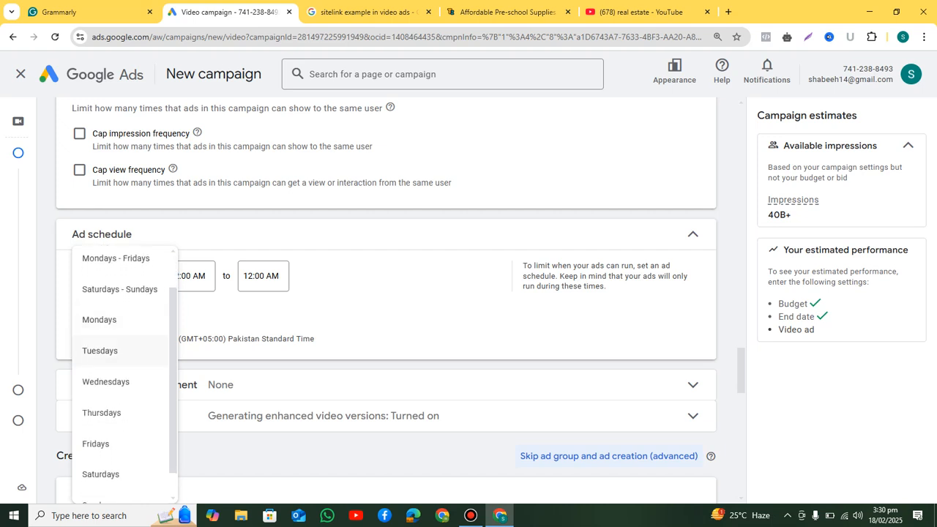
pyautogui.click(196, 280)
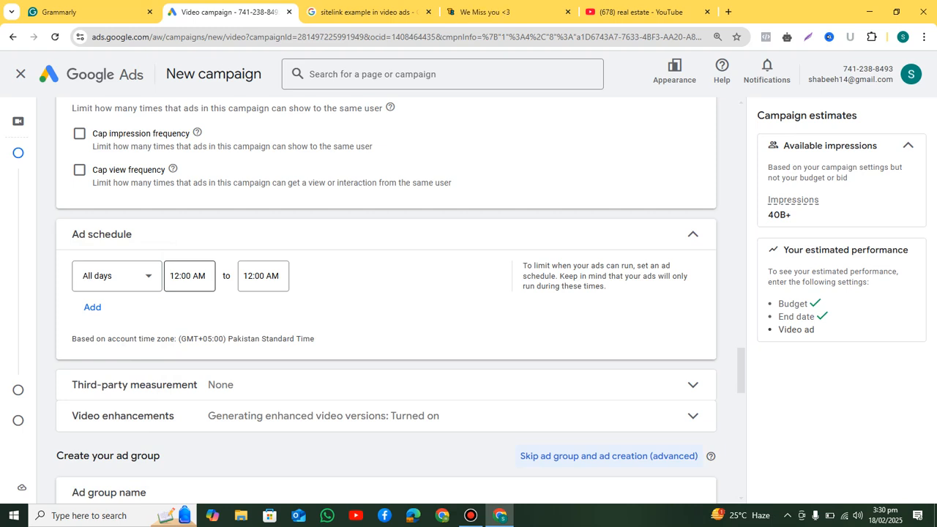
# - Set the ad schedule's hours from 9:00 AM to 5:00 PM
pyautogui.click(180, 277)
pyautogui.scroll(-8, 196, 395)
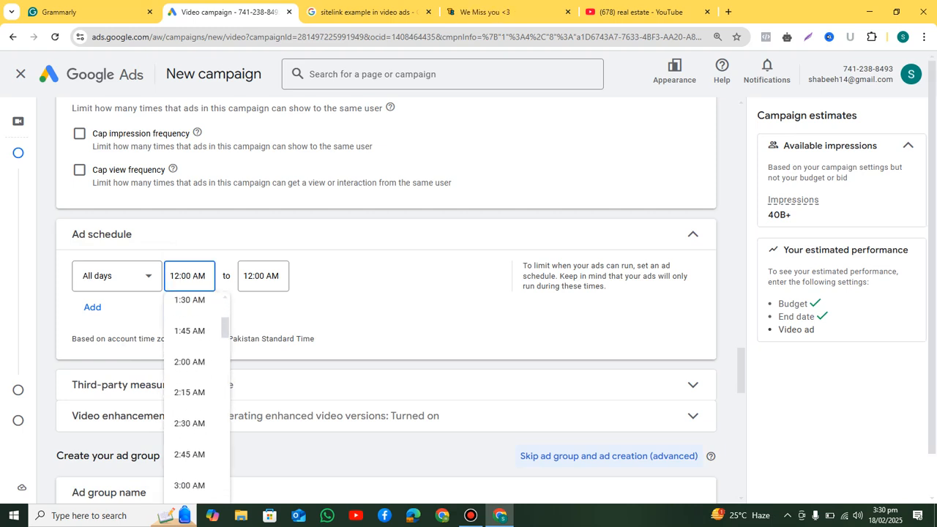
pyautogui.scroll(-5, 196, 395)
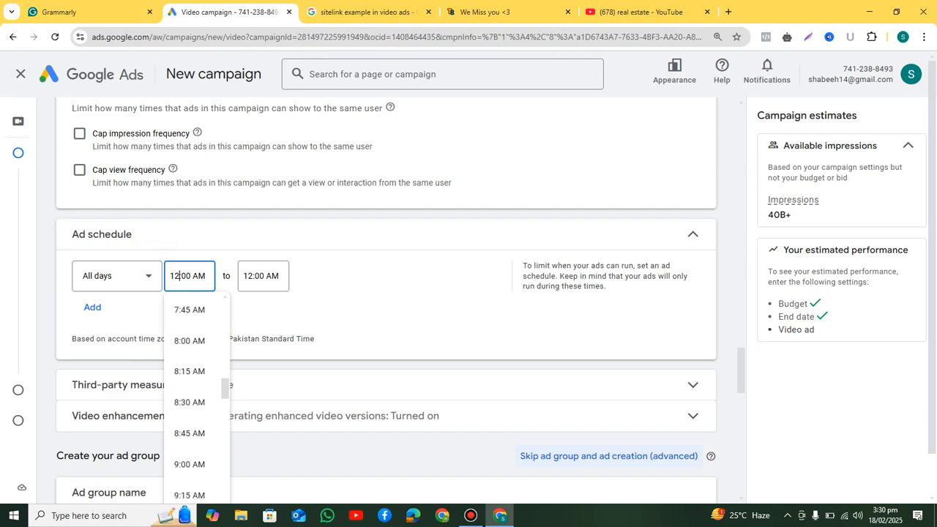
pyautogui.click(189, 464)
pyautogui.click(264, 275)
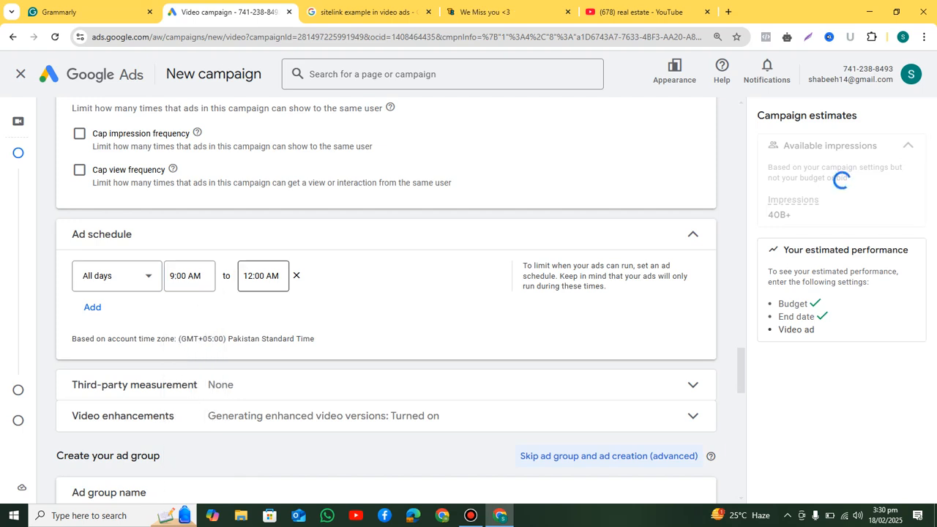
pyautogui.scroll(-20, 270, 395)
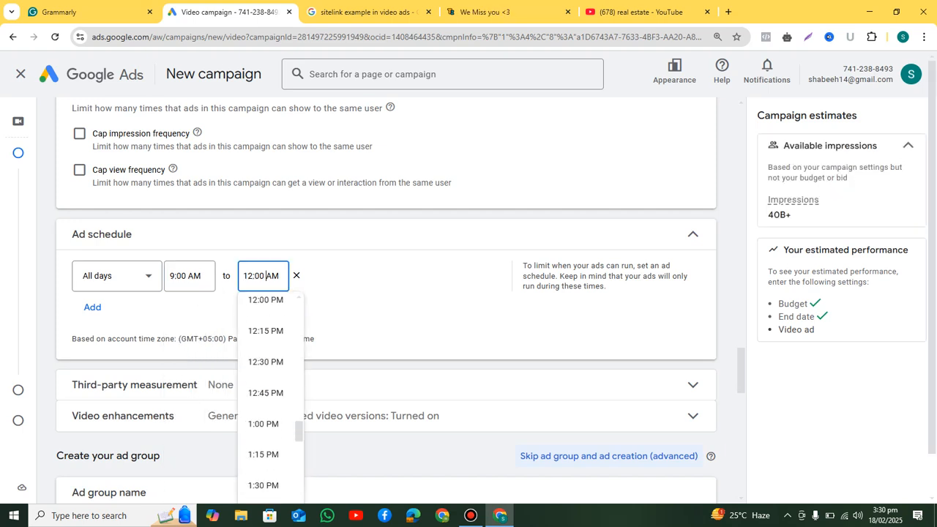
pyautogui.scroll(-5, 270, 395)
pyautogui.scroll(-1, 270, 395)
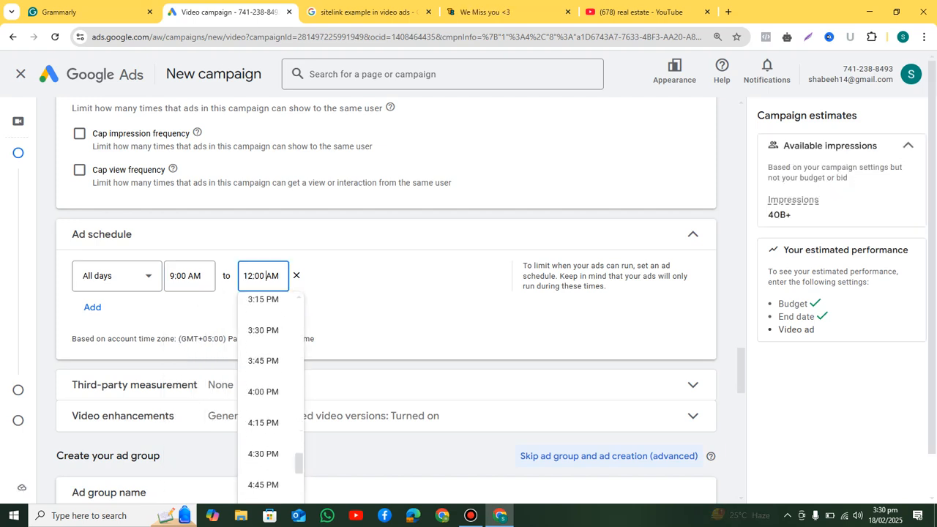
pyautogui.click(263, 478)
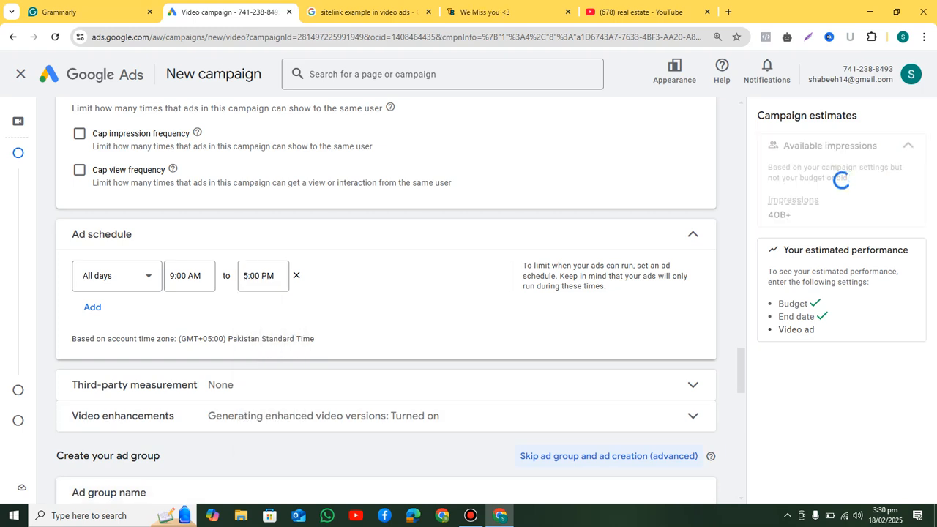
# - Set the ad schedule's days to Mondays - Fridays
pyautogui.click(117, 281)
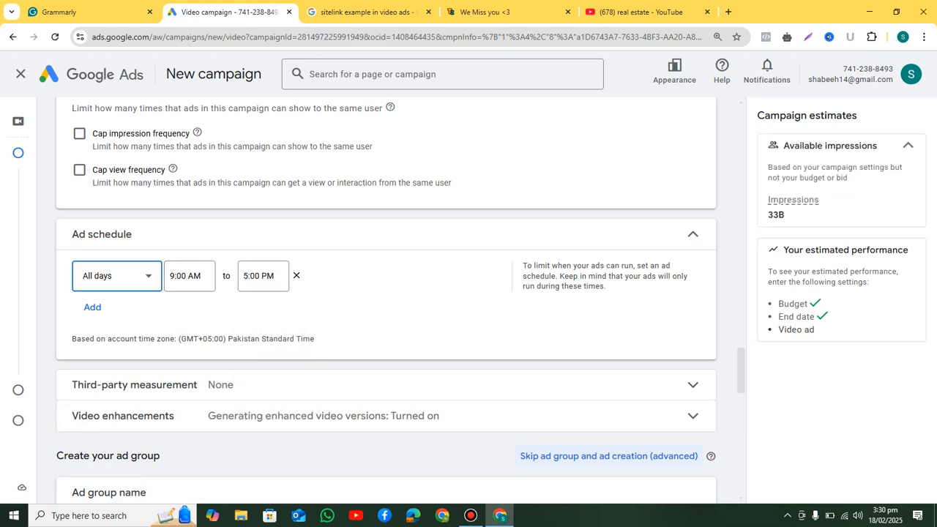
pyautogui.scroll(-1, 117, 286)
pyautogui.click(116, 258)
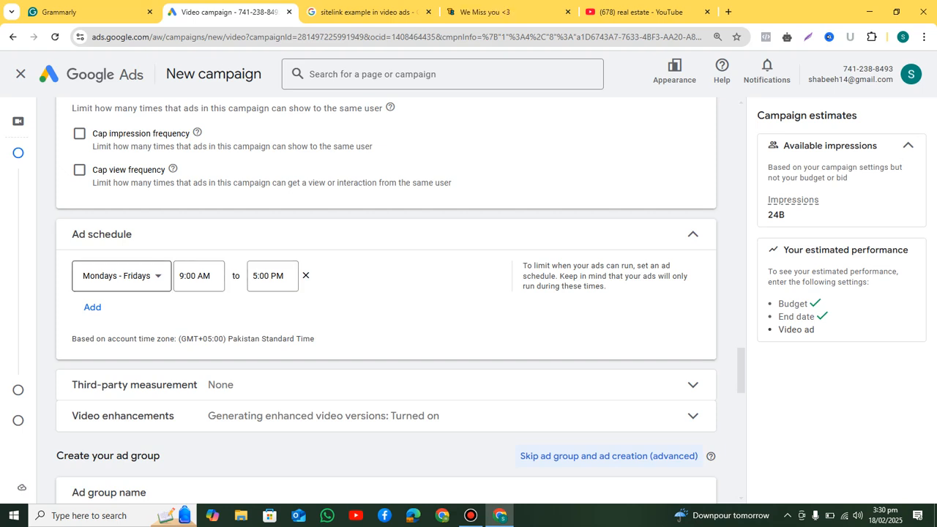
# - Add a second ad schedule entry, setting the first entry to Mondays and the second to Tuesdays
pyautogui.click(93, 306)
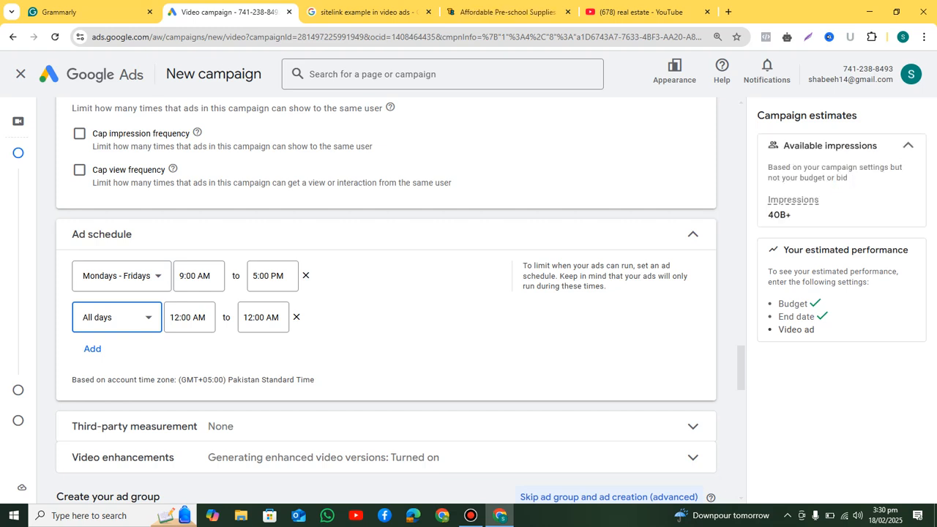
pyautogui.click(128, 277)
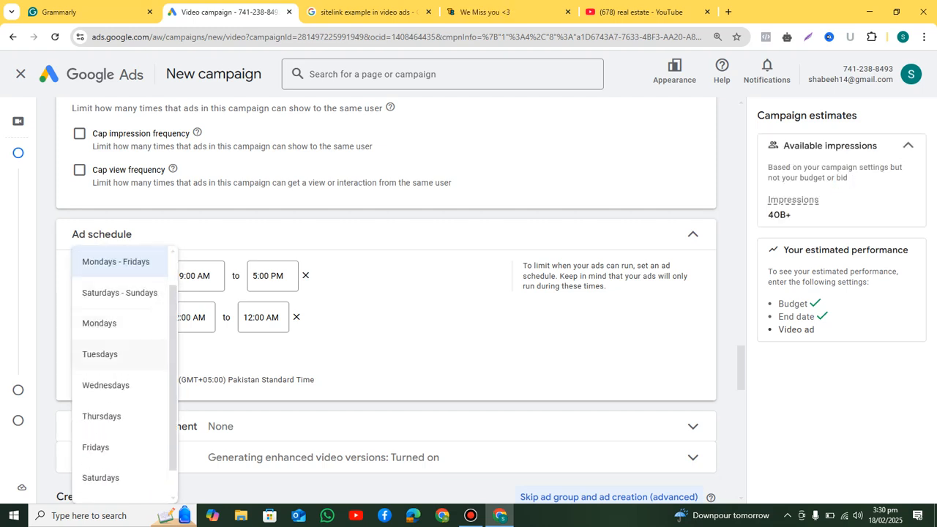
pyautogui.click(99, 323)
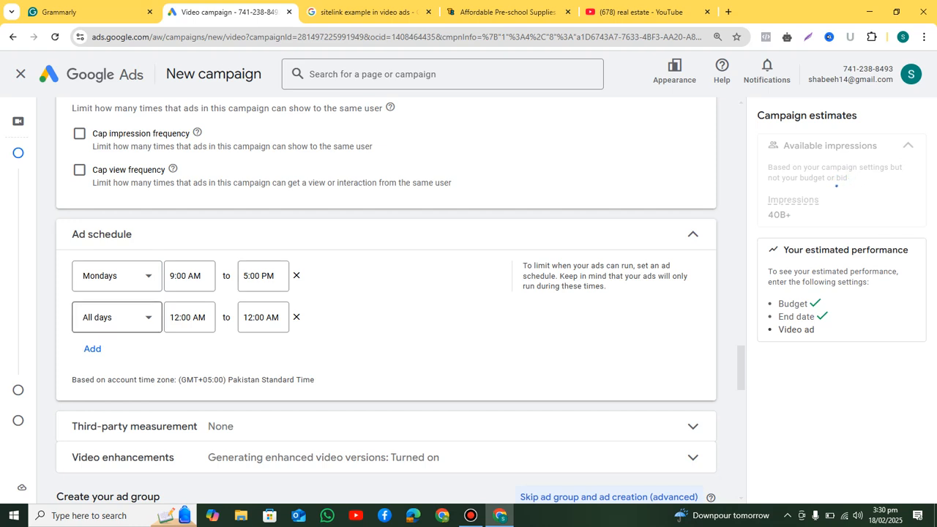
pyautogui.click(110, 317)
pyautogui.click(99, 224)
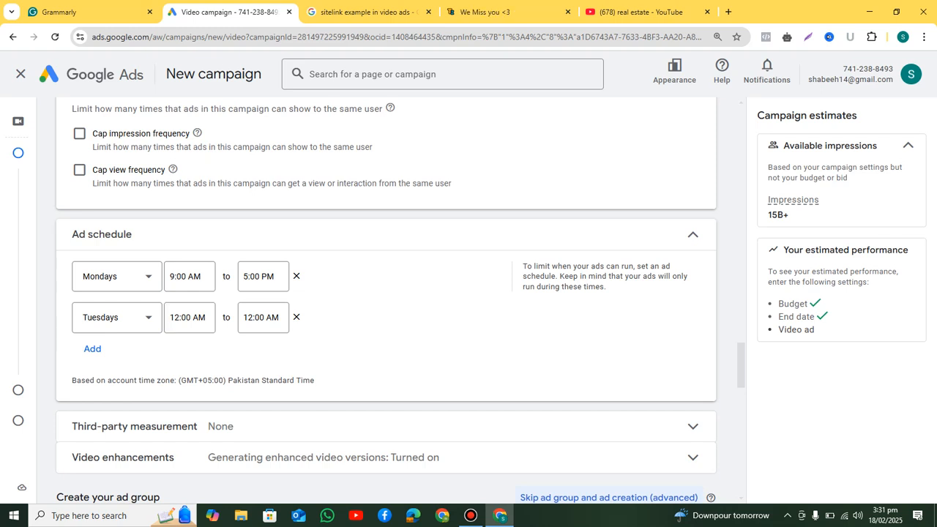
# - Remove the Tuesdays and Mondays entries from the ad schedule
pyautogui.click(297, 317)
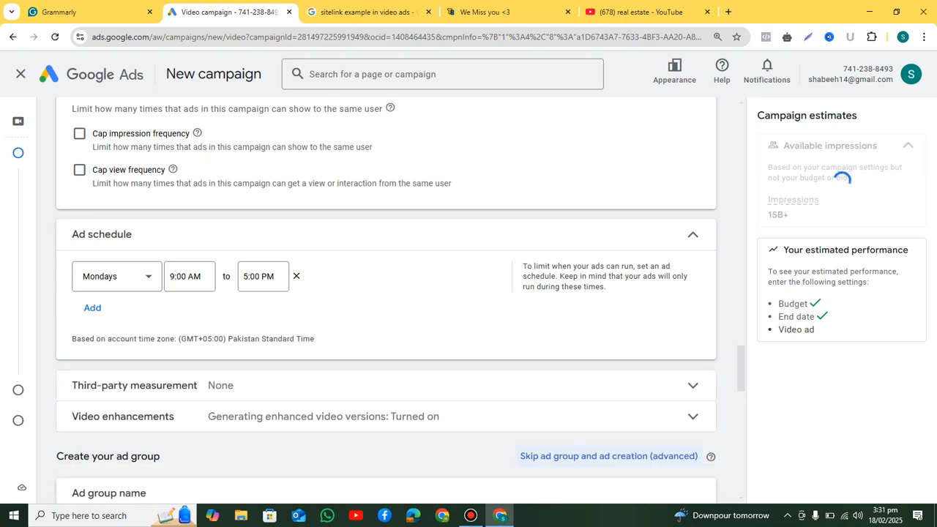
pyautogui.click(296, 276)
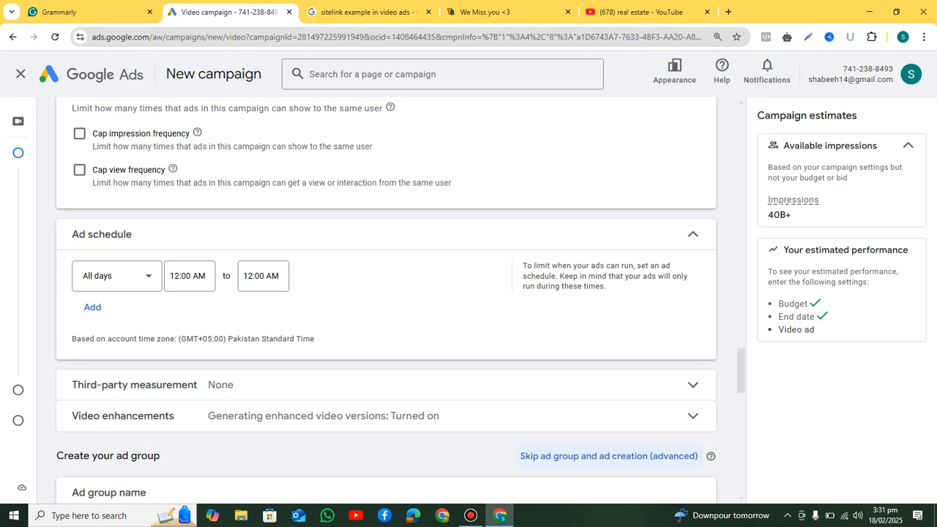
# - Expand the campaign's third-party measurement settings and check which vendors are available
pyautogui.scroll(-2, 386, 264)
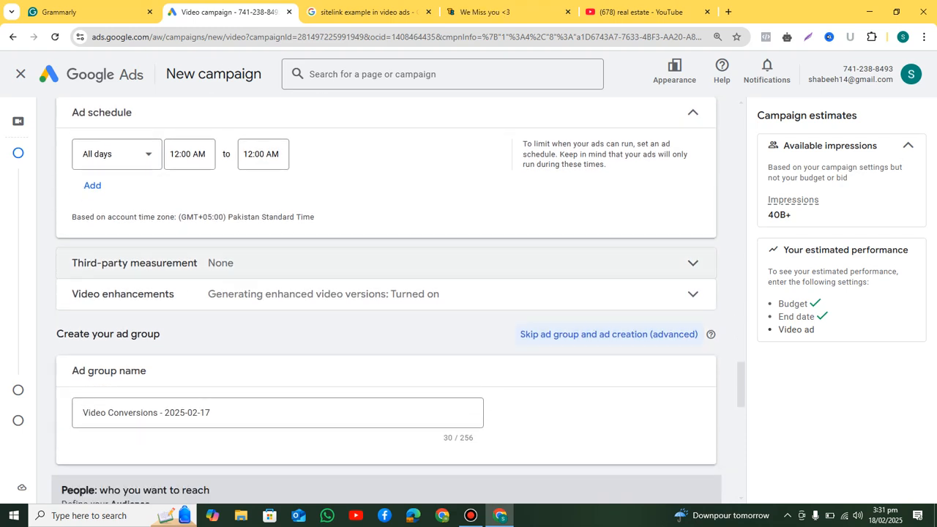
pyautogui.click(386, 263)
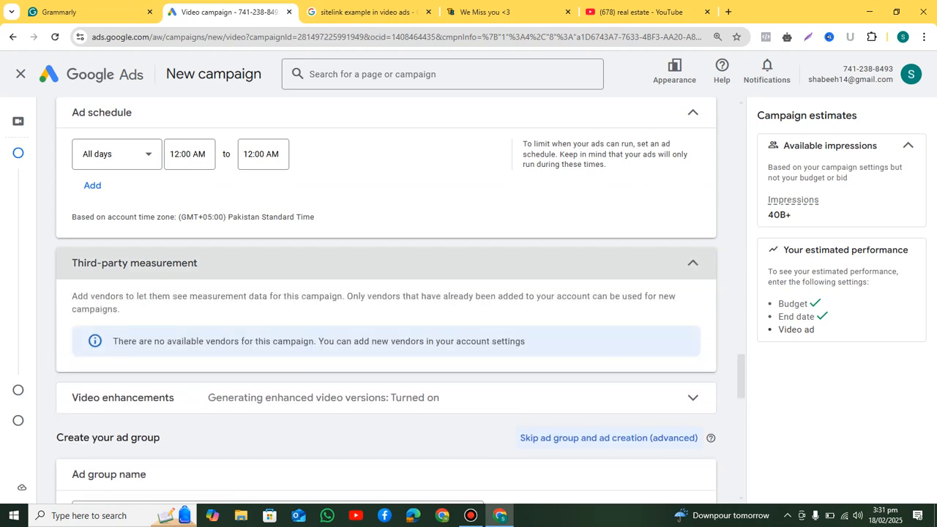
pyautogui.scroll(-3, 386, 305)
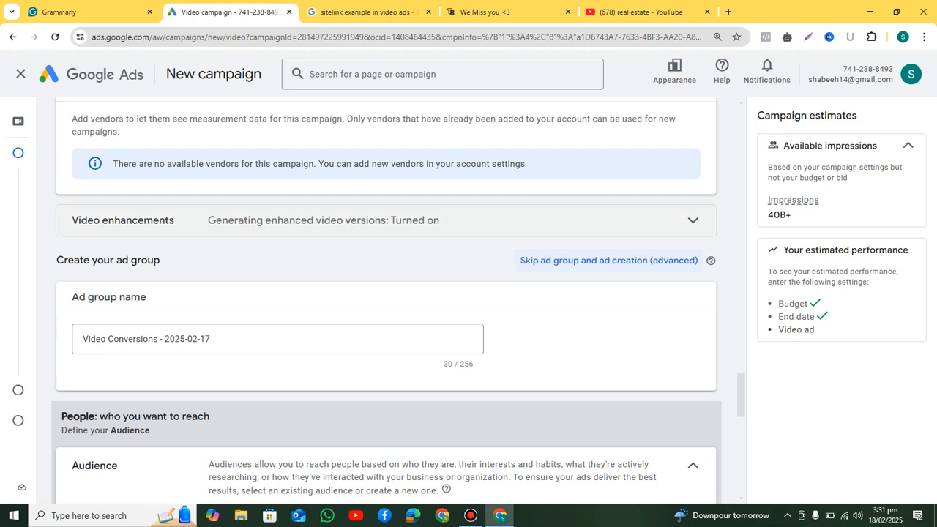
# - Expand the video enhancements and turn off both the shorter versions and the vertical and square versions generated by Google
pyautogui.click(691, 220)
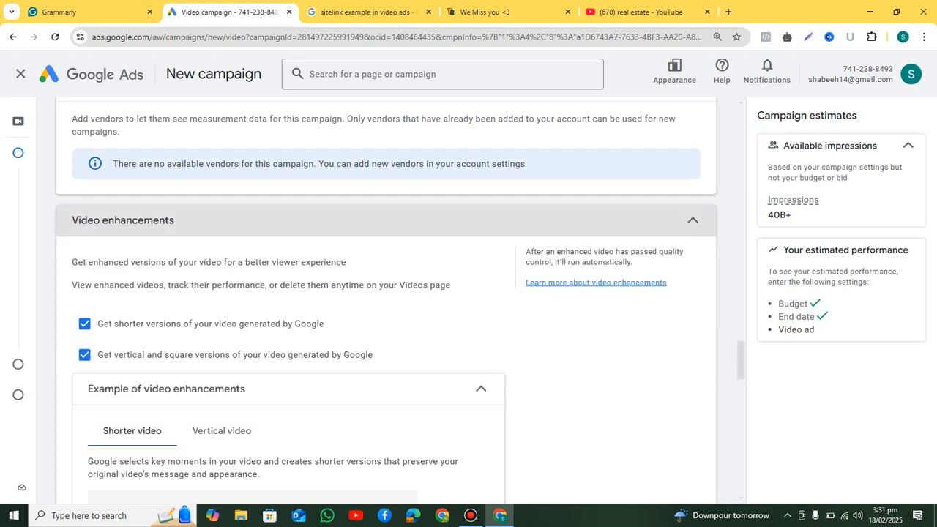
pyautogui.scroll(-1, 386, 294)
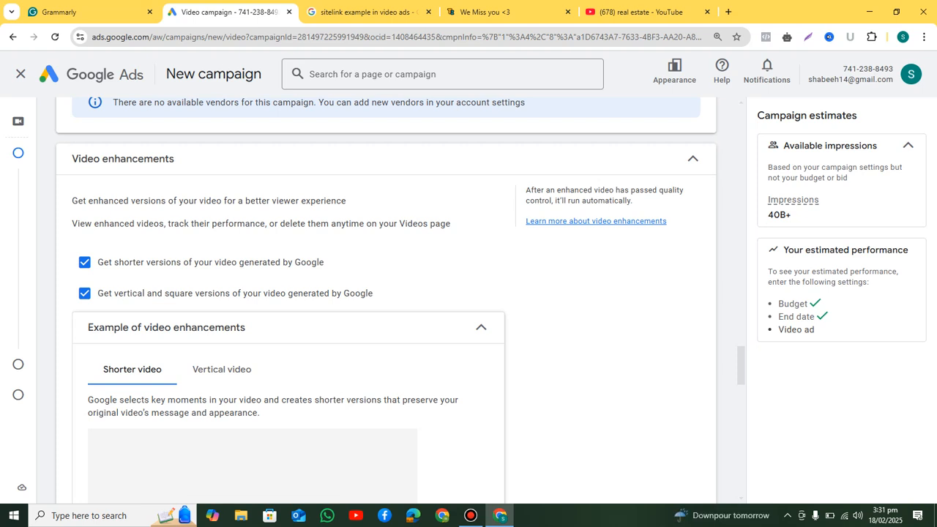
pyautogui.scroll(-2, 385, 300)
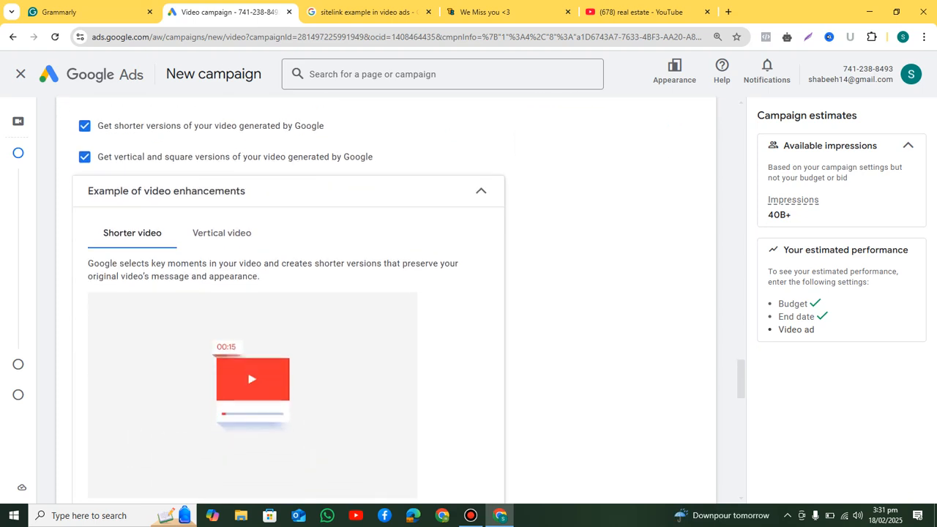
pyautogui.scroll(1, 246, 409)
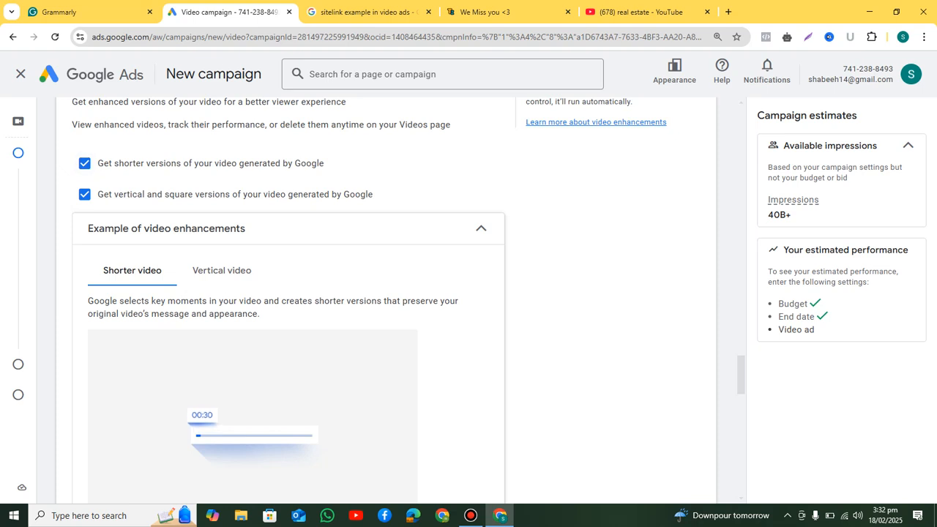
pyautogui.click(84, 164)
pyautogui.click(84, 194)
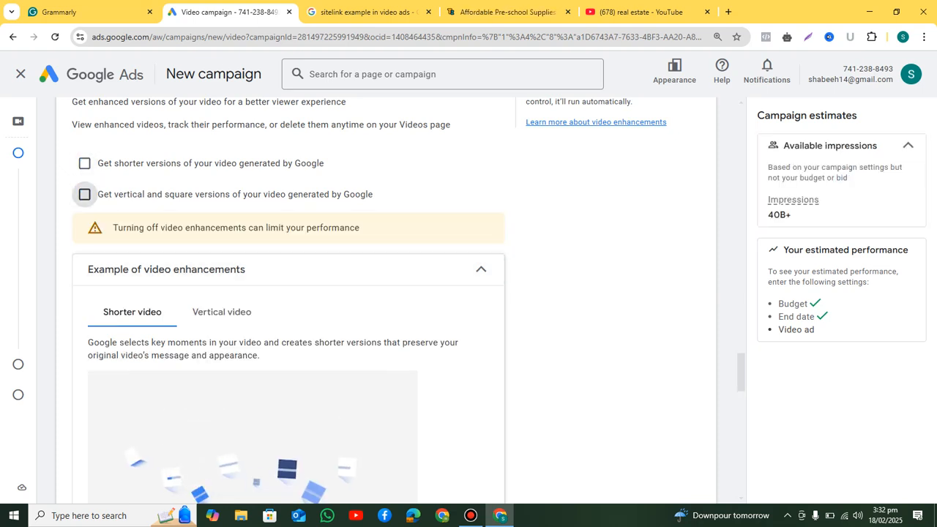
pyautogui.scroll(2, 399, 293)
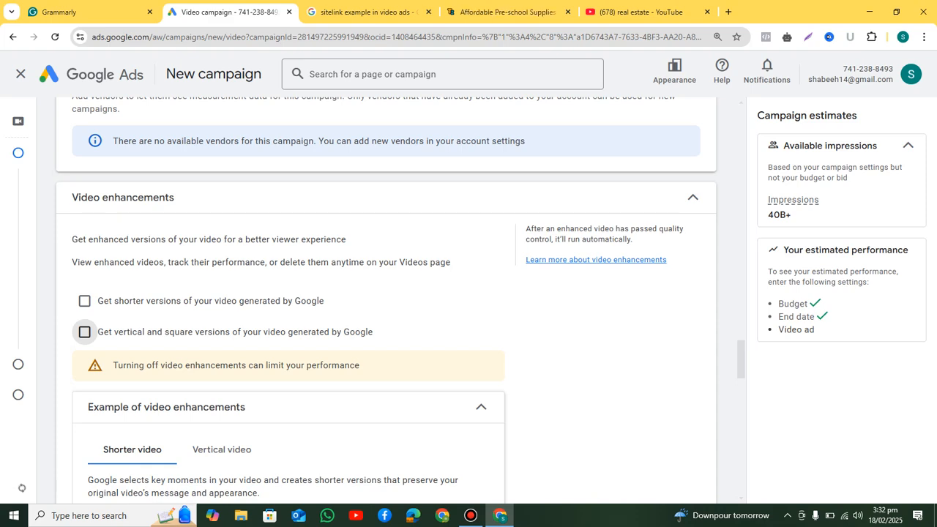
pyautogui.scroll(-5, 84, 331)
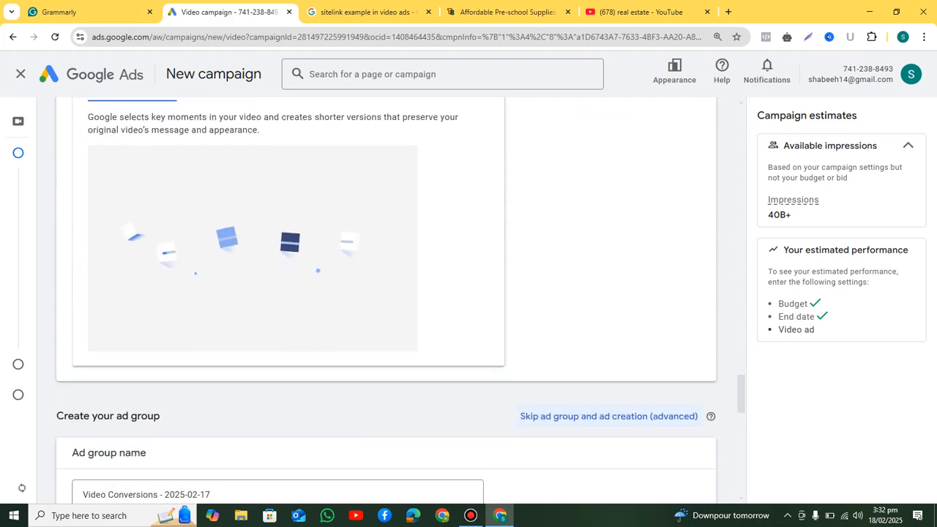
pyautogui.scroll(6, 84, 462)
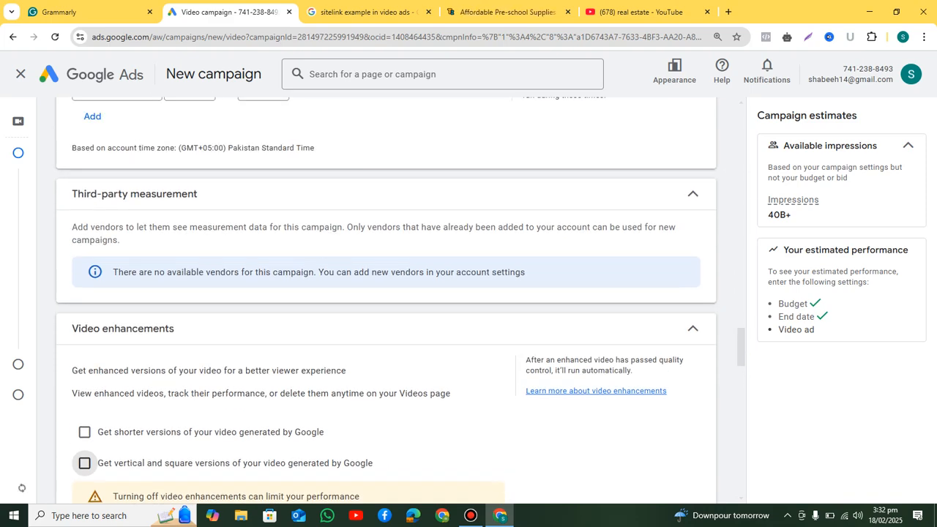
pyautogui.scroll(-9, 84, 462)
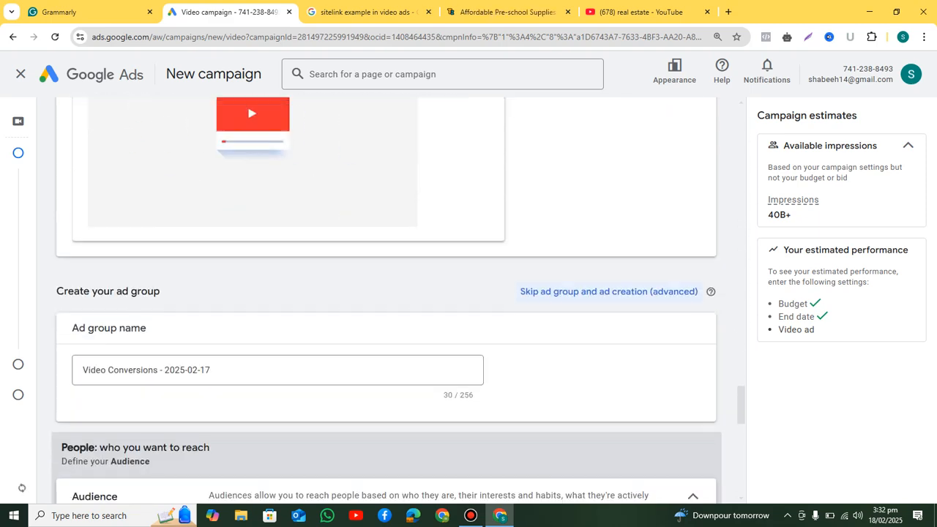
pyautogui.scroll(1, 386, 293)
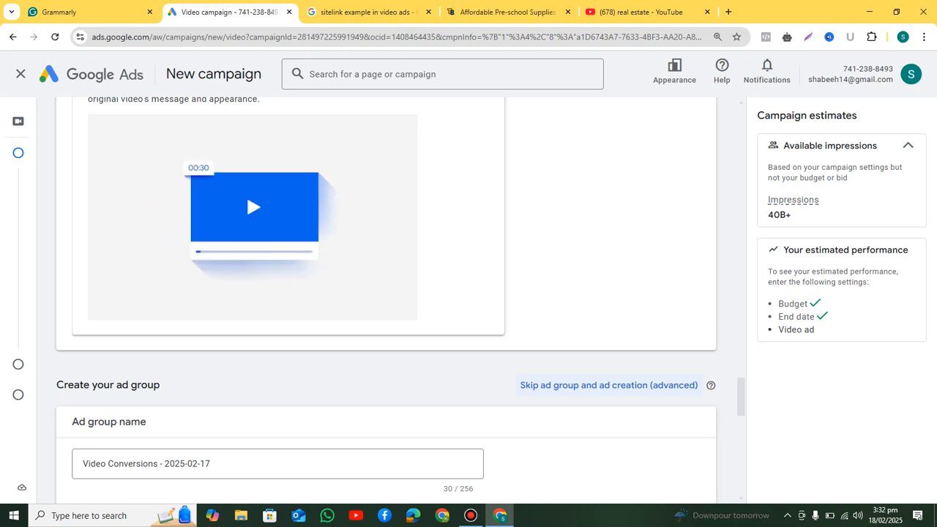
# - Switch to the Grammarly document and add the lines "Campaign", "Ad group" and "Ad" below the existing notes, after a blank line
pyautogui.click(87, 12)
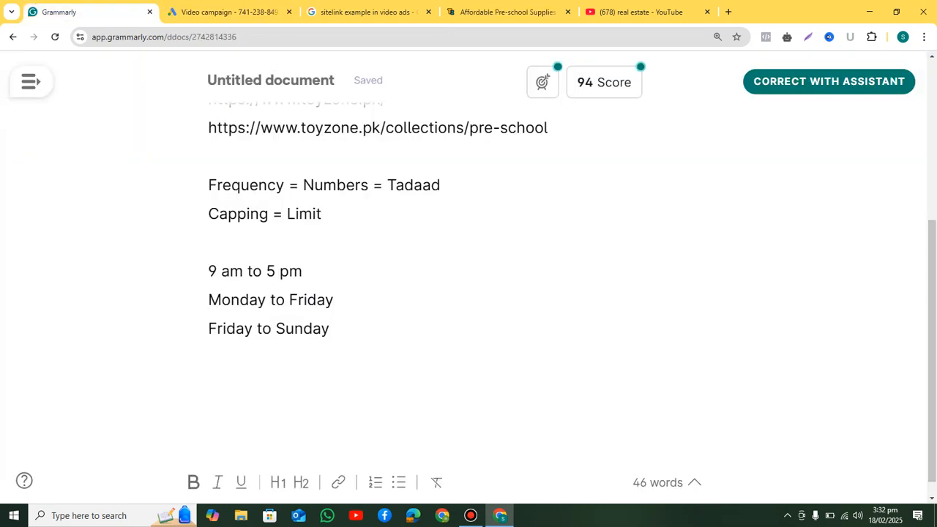
pyautogui.press('Return')
pyautogui.press('Return')
pyautogui.write('Ca')
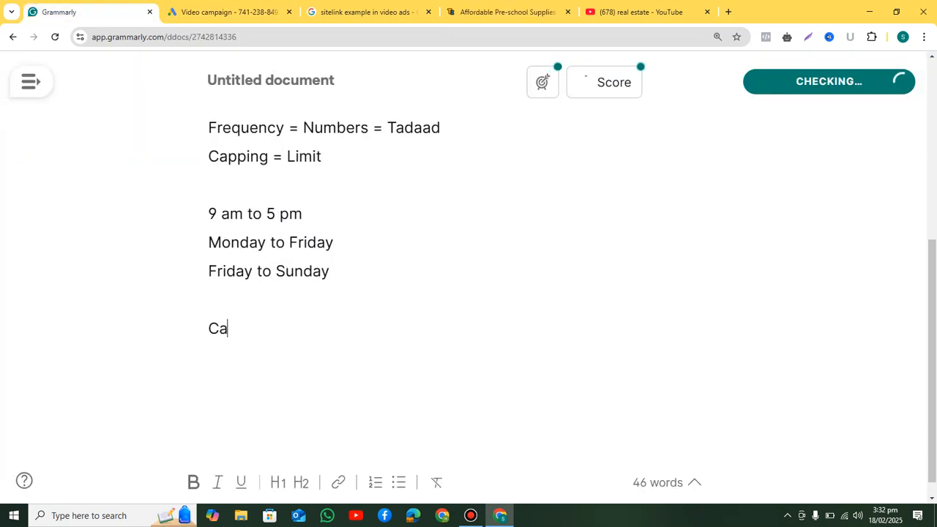
pyautogui.write('mpaign')
pyautogui.press('Return')
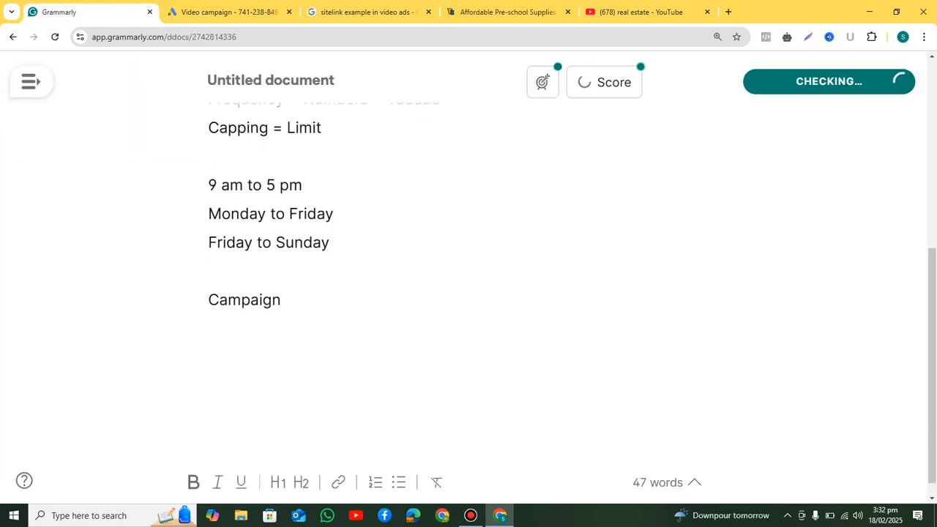
pyautogui.write('Ad group')
pyautogui.press('Return')
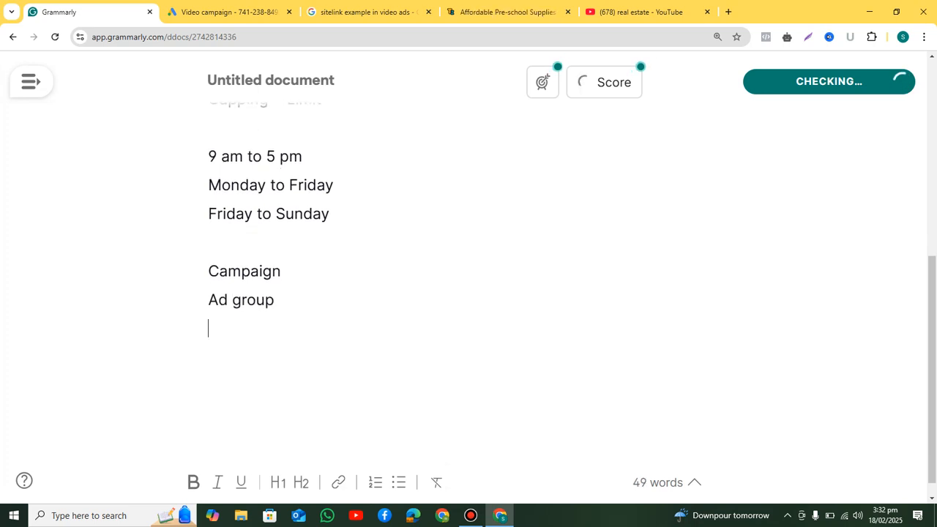
pyautogui.write('Ad')
# - Make the "Campaign" line in the notes bold
pyautogui.click(281, 272)
pyautogui.hotkey('shift', 'Home')
pyautogui.hotkey('ctrl', 'b')
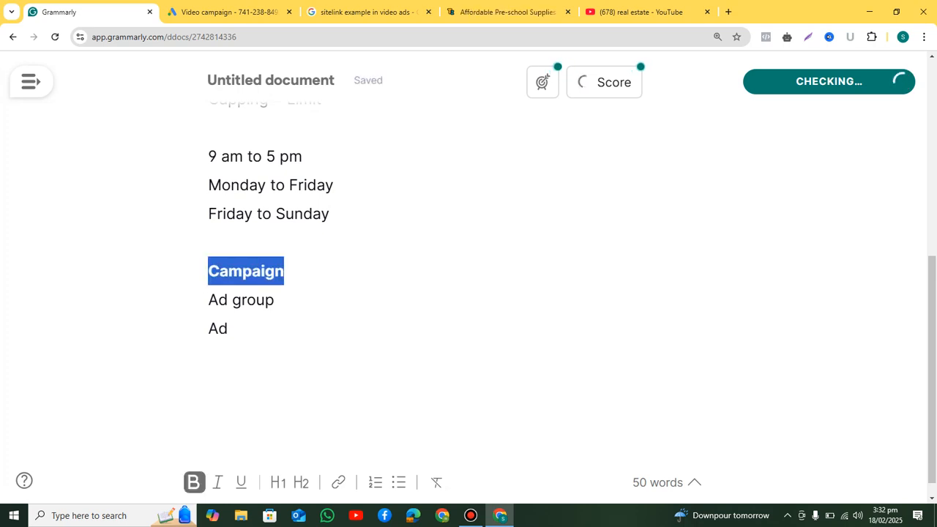
pyautogui.click(274, 301)
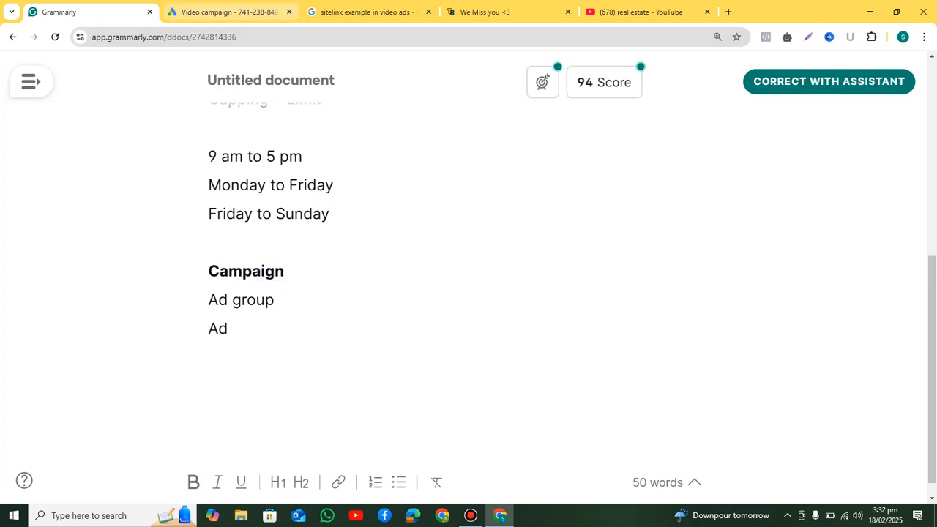
# - Switch back to the Google Ads campaign, start creating a new audience for the ad group and look over its form sections
pyautogui.hotkey('ctrl', 'Tab')
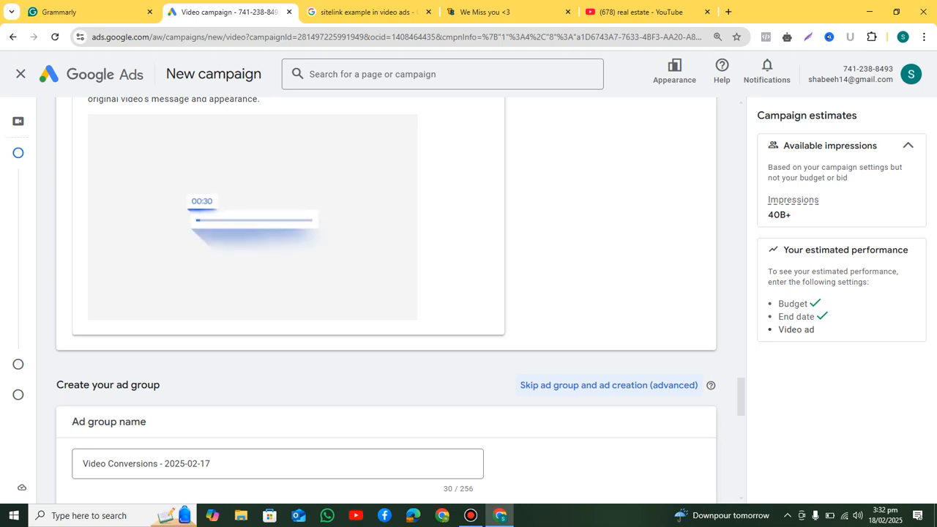
pyautogui.scroll(-2, 386, 300)
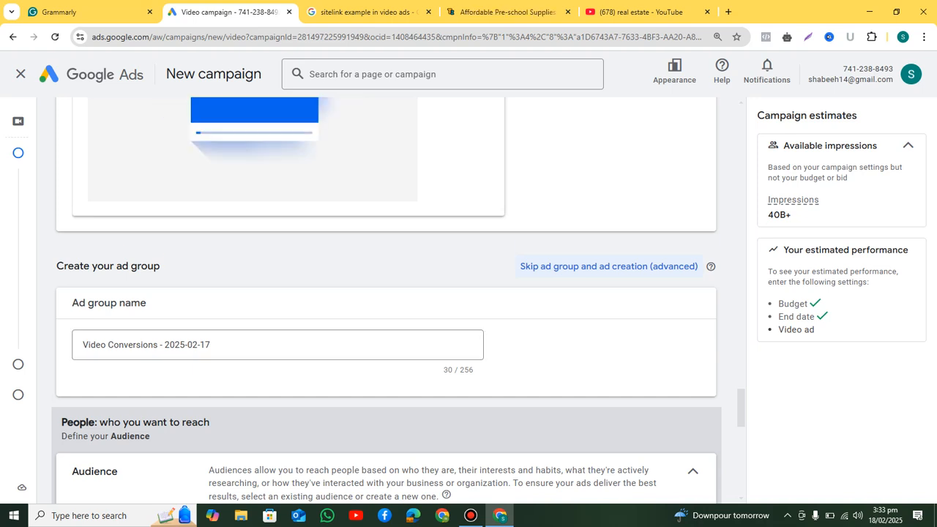
pyautogui.scroll(-2, 386, 300)
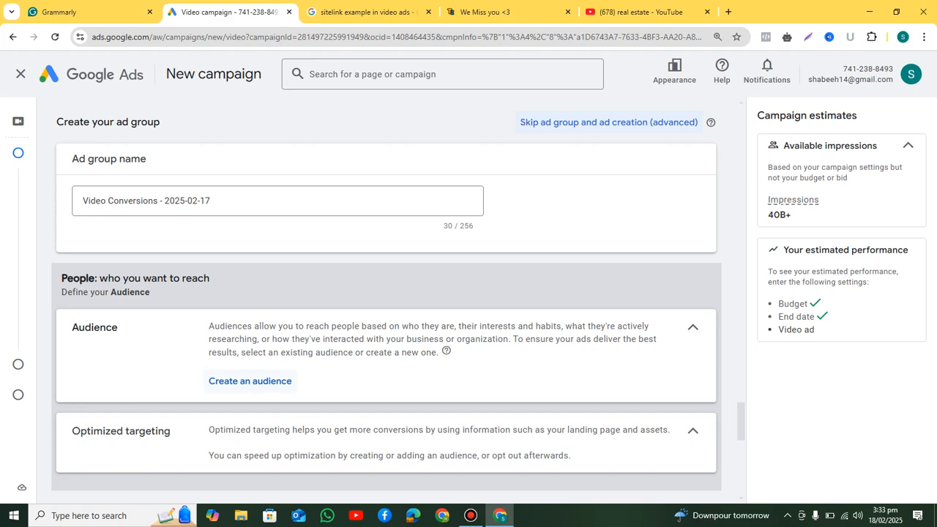
pyautogui.click(249, 381)
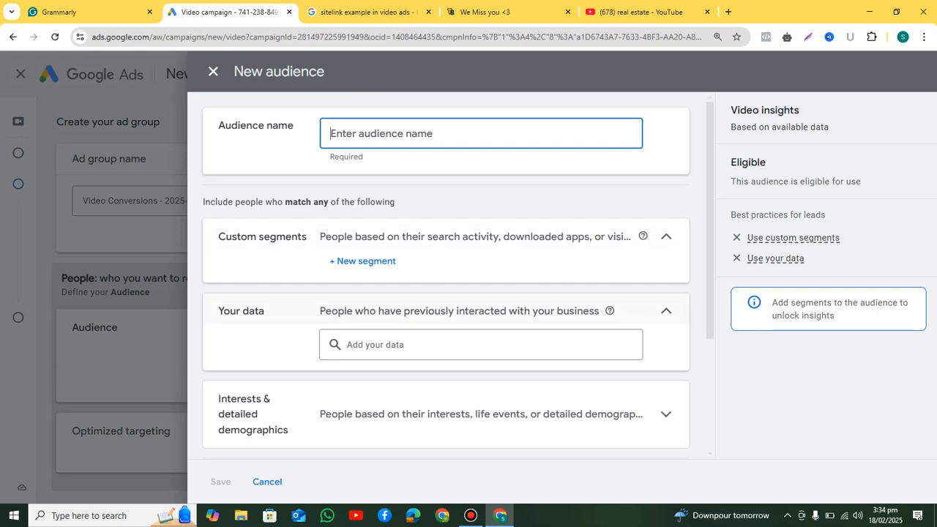
pyautogui.click(481, 269)
pyautogui.scroll(-2, 482, 269)
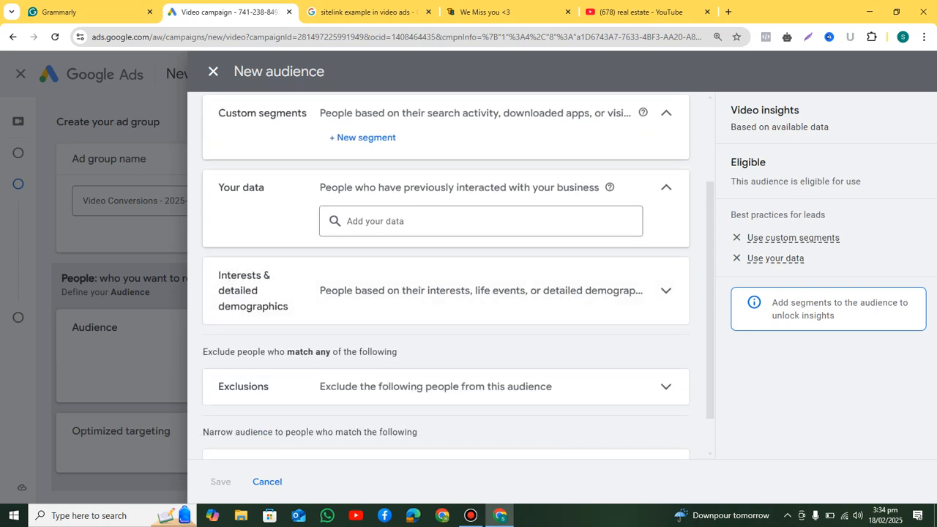
pyautogui.scroll(-1, 458, 274)
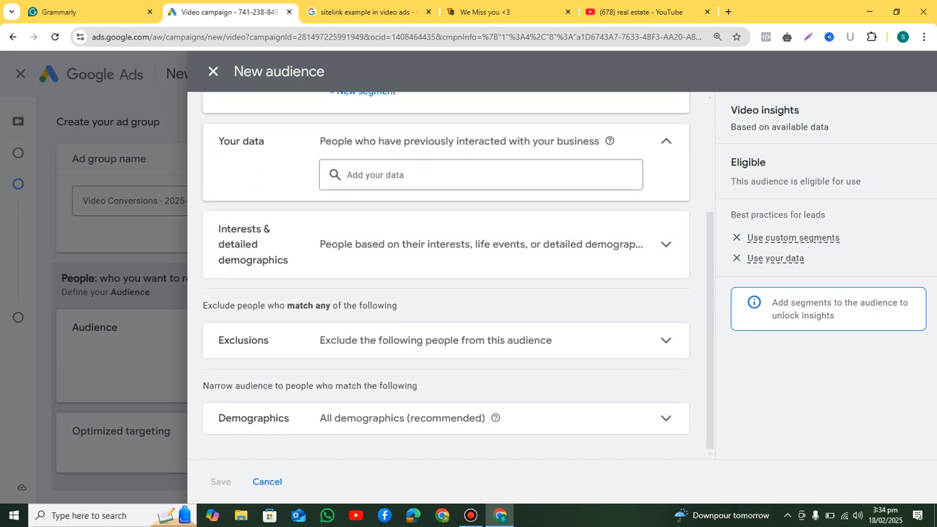
pyautogui.scroll(2, 445, 275)
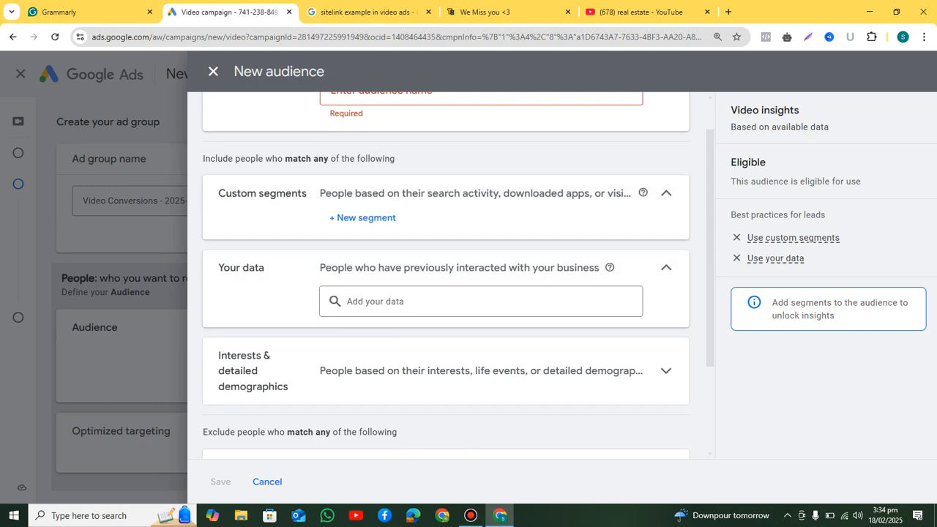
pyautogui.scroll(-1, 457, 274)
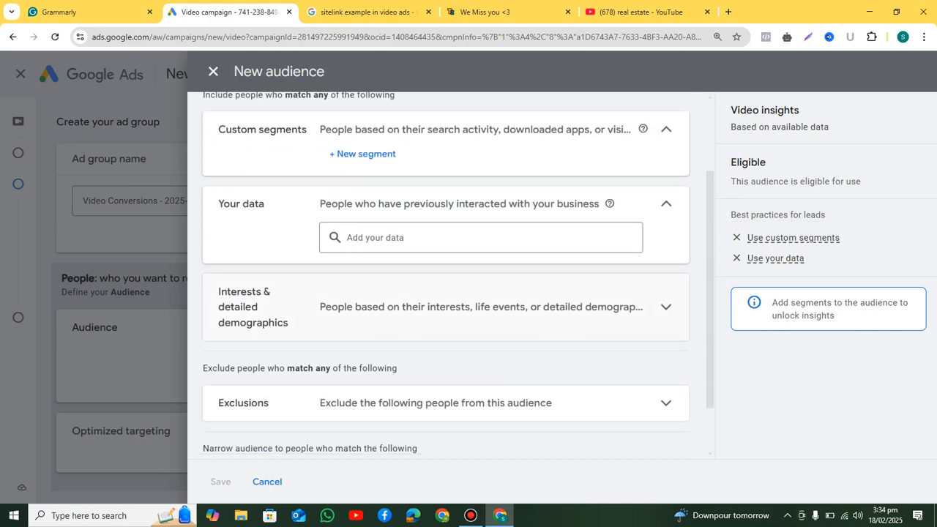
# - Switch to the Grammarly document and add the lines "General Audience" and "Custom Audience" below the "Ad" line, after a blank line
pyautogui.click(80, 12)
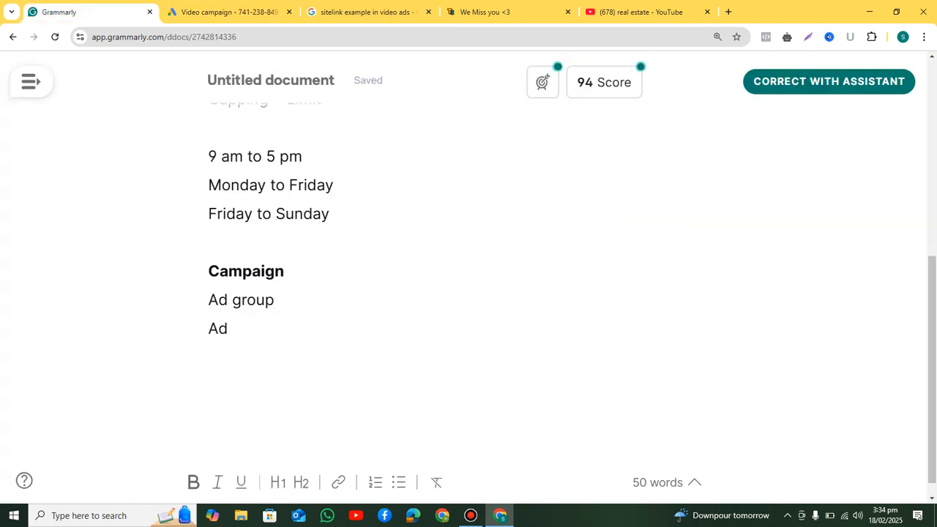
pyautogui.press('Down')
pyautogui.press('Return')
pyautogui.press('Return')
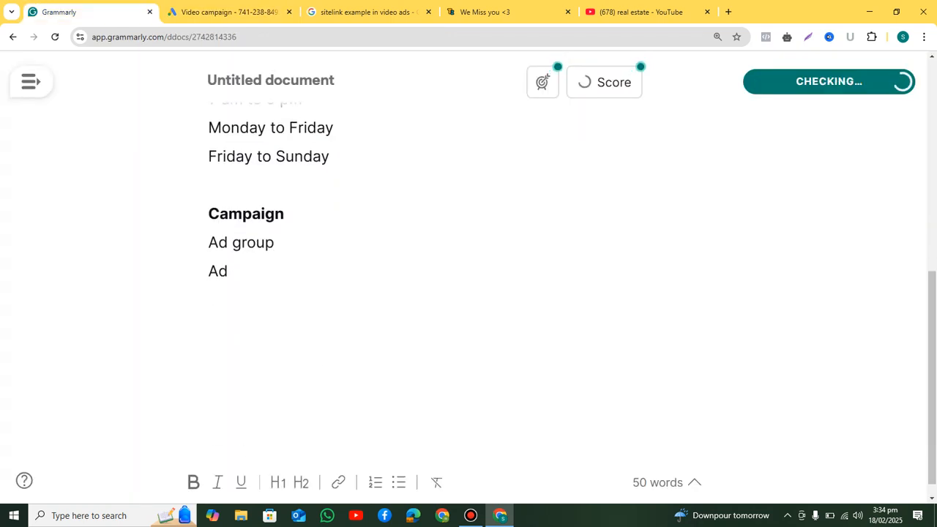
pyautogui.write('General A')
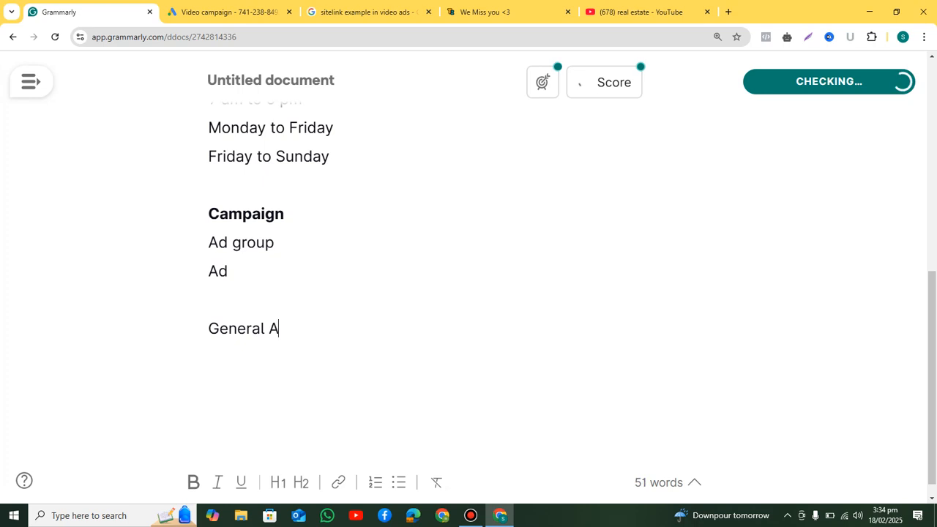
pyautogui.write('udience')
pyautogui.press('Return')
pyautogui.write('C')
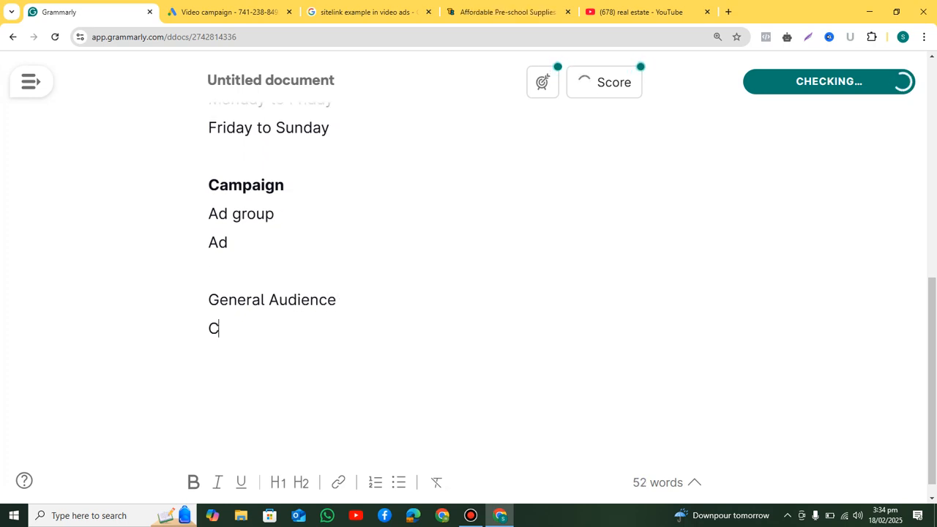
pyautogui.write('ustom Aud')
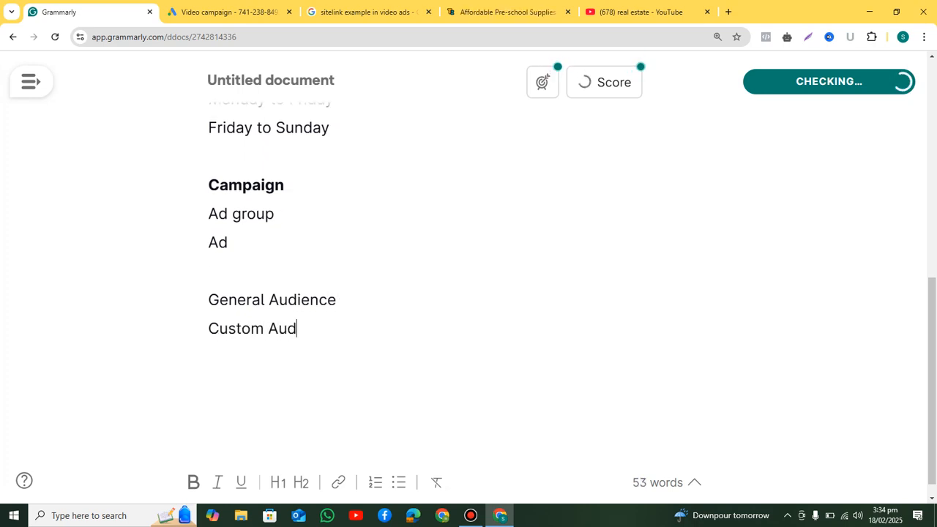
pyautogui.write('ience')
pyautogui.press('Return')
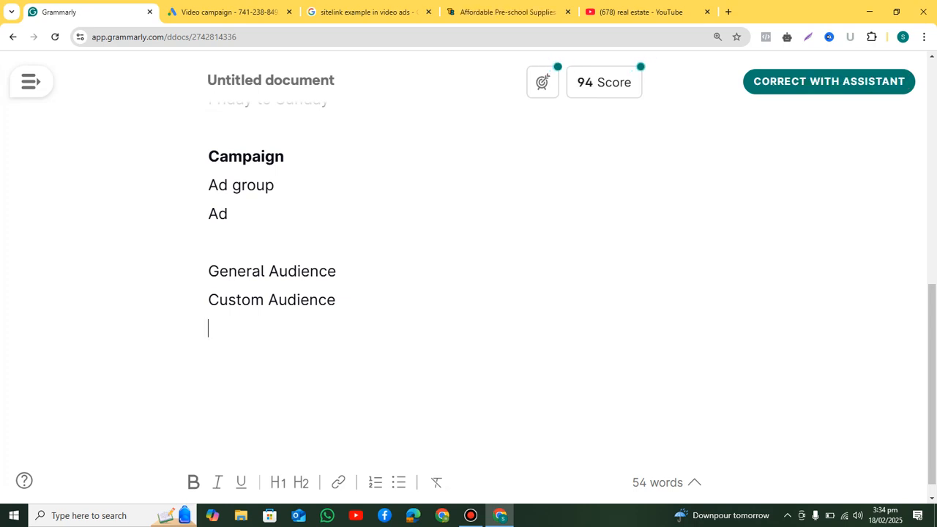
# - Append ", Cold Audience" to the "General Audience" line
pyautogui.click(208, 300)
pyautogui.write(', Cold ')
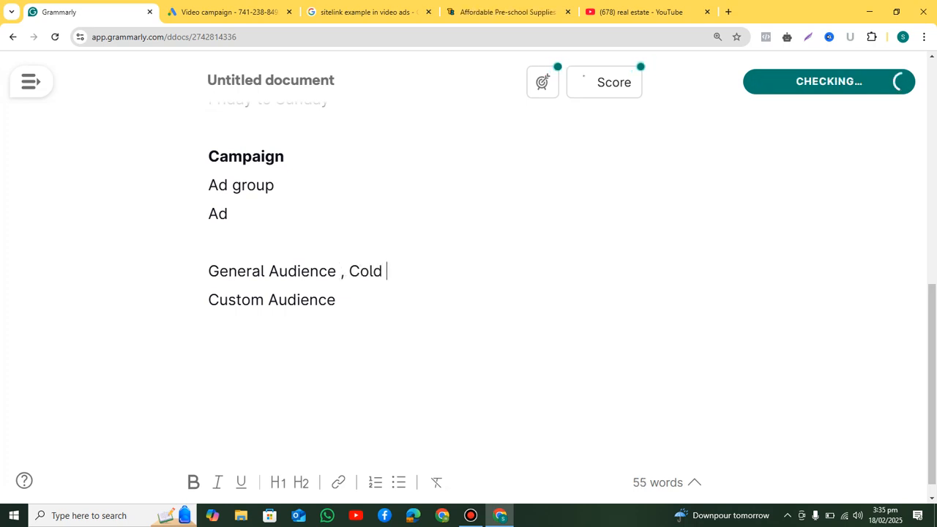
pyautogui.write('Audience')
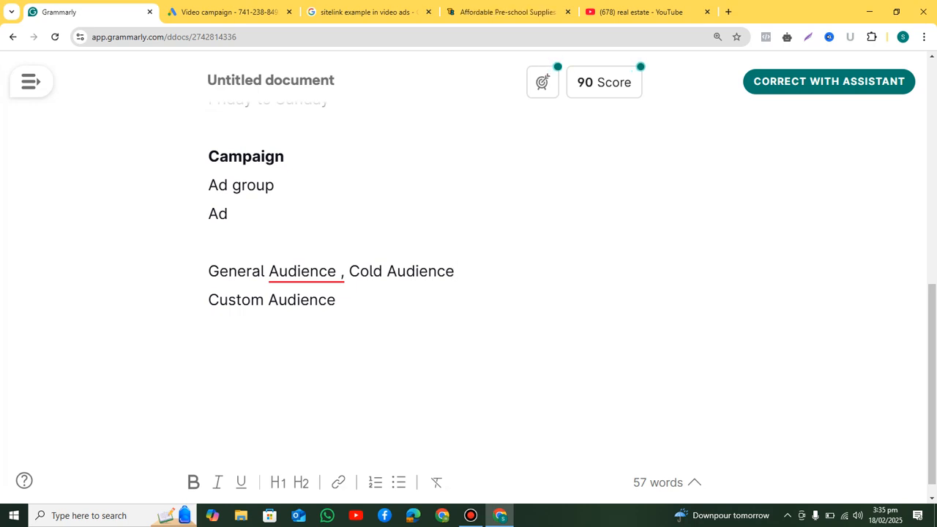
# - Switch back to Google Ads and expand the Interests & detailed demographics section of the new audience
pyautogui.hotkey('ctrl', 'Tab')
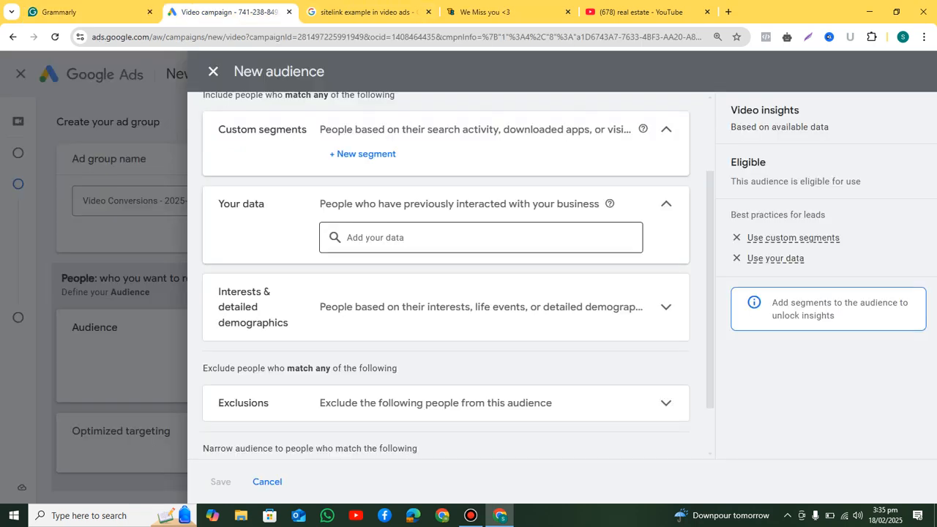
pyautogui.click(665, 308)
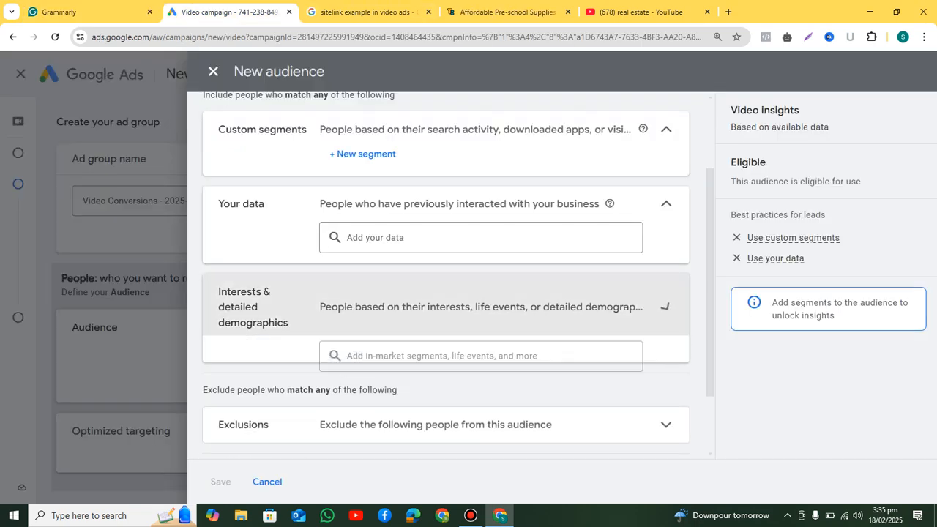
pyautogui.scroll(-1, 480, 344)
pyautogui.scroll(-1, 480, 274)
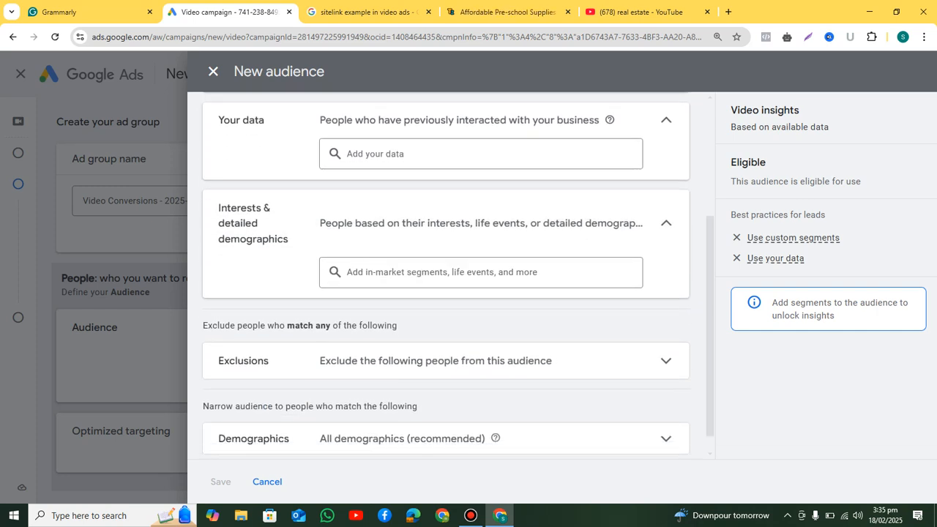
# - Browse the interest and demographic segments, expanding Life events and its Business Creation category
pyautogui.click(480, 251)
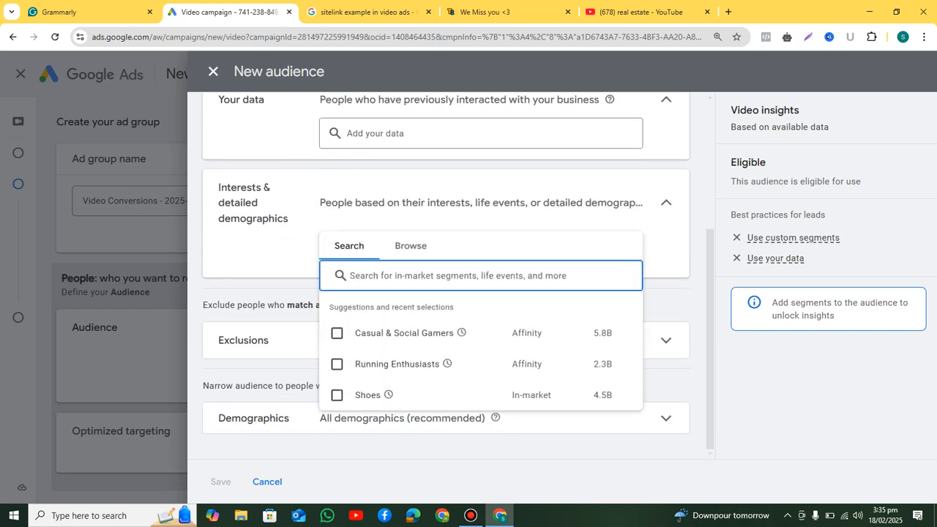
pyautogui.press('Escape')
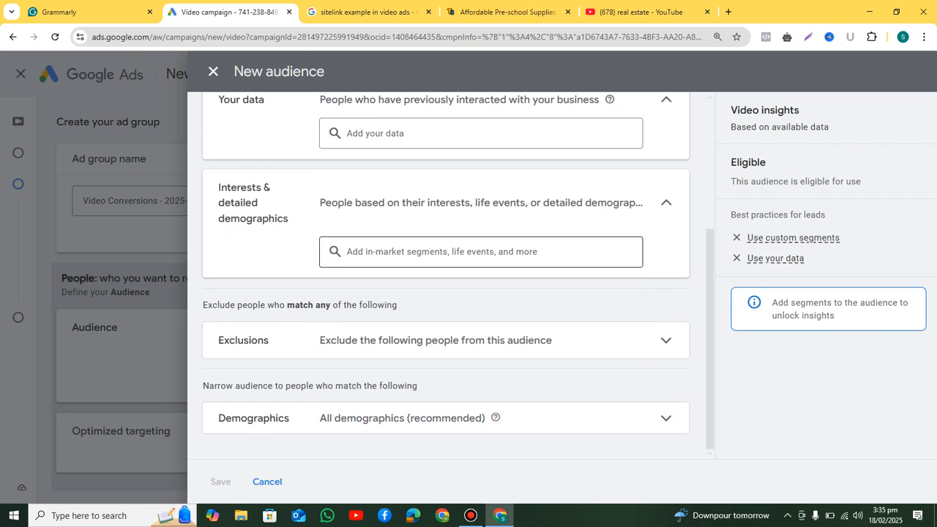
pyautogui.click(480, 252)
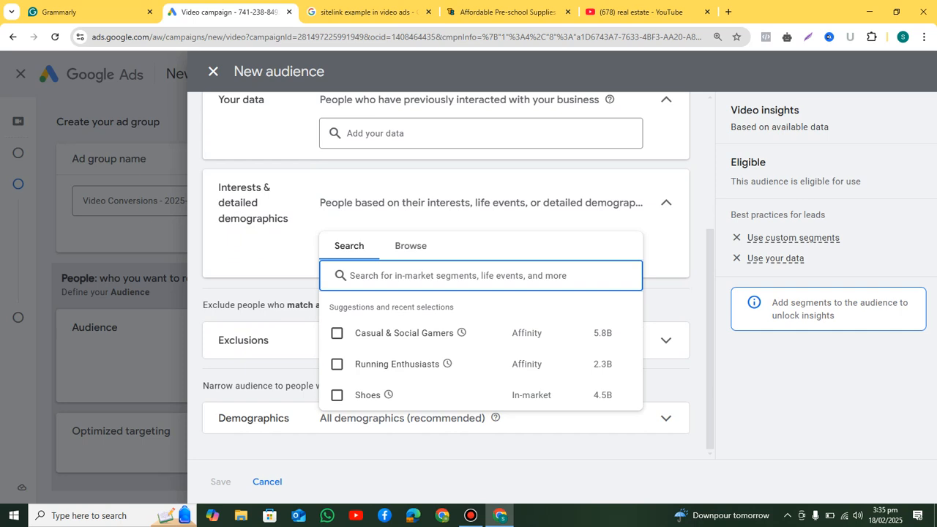
pyautogui.click(410, 246)
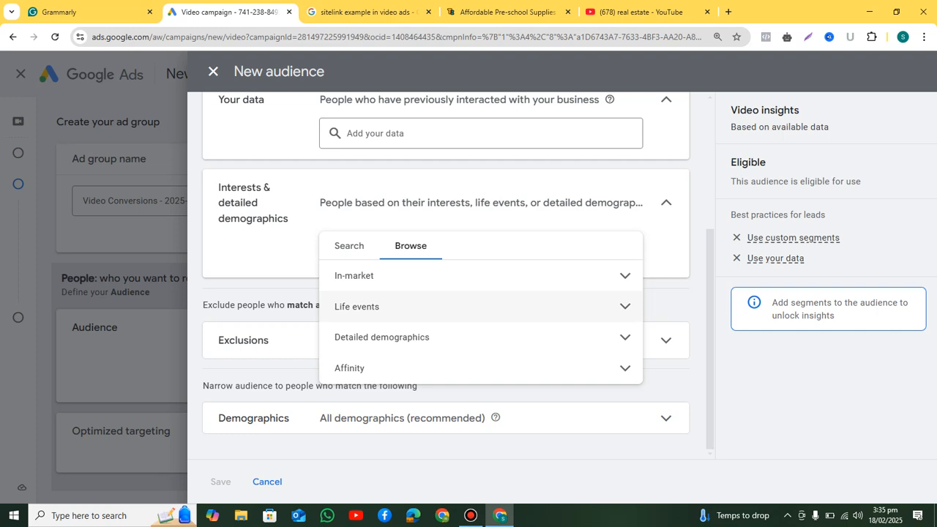
pyautogui.click(380, 306)
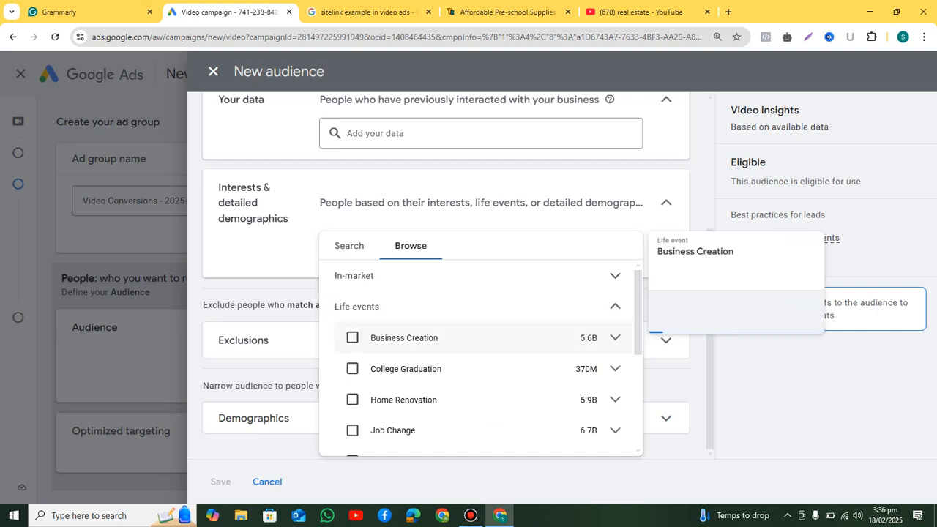
pyautogui.click(615, 338)
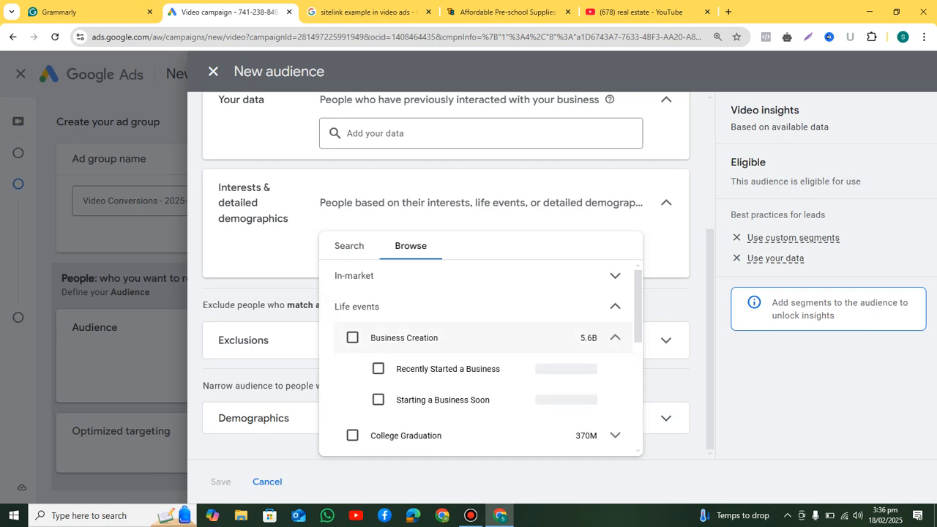
# - Examine the sub-segments of the Business Creation, College Graduation and Home Renovation life events, collapsing each one after viewing
pyautogui.scroll(-1, 481, 357)
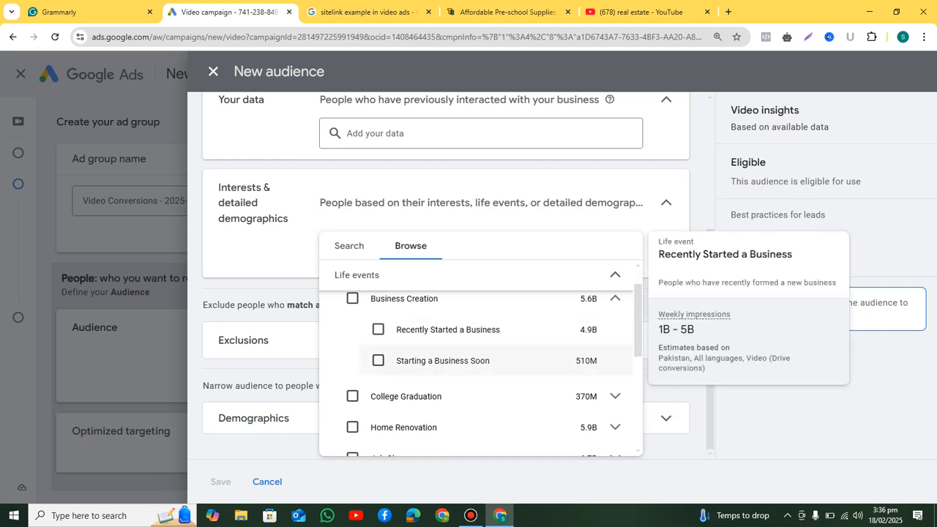
pyautogui.moveTo(443, 361)
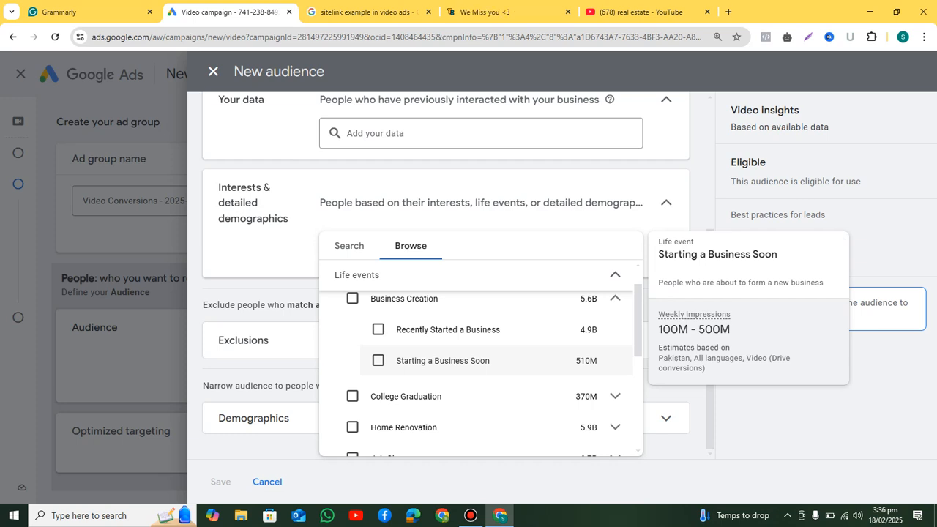
pyautogui.click(615, 299)
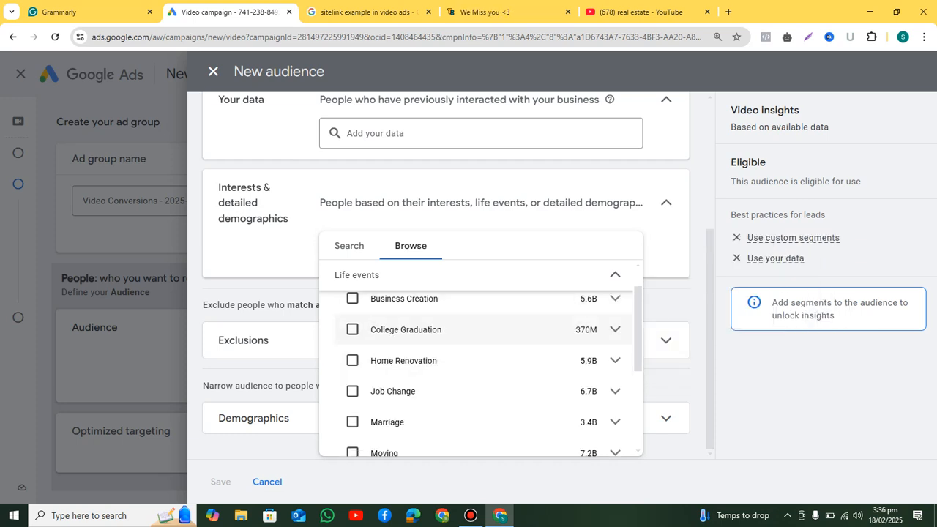
pyautogui.click(615, 329)
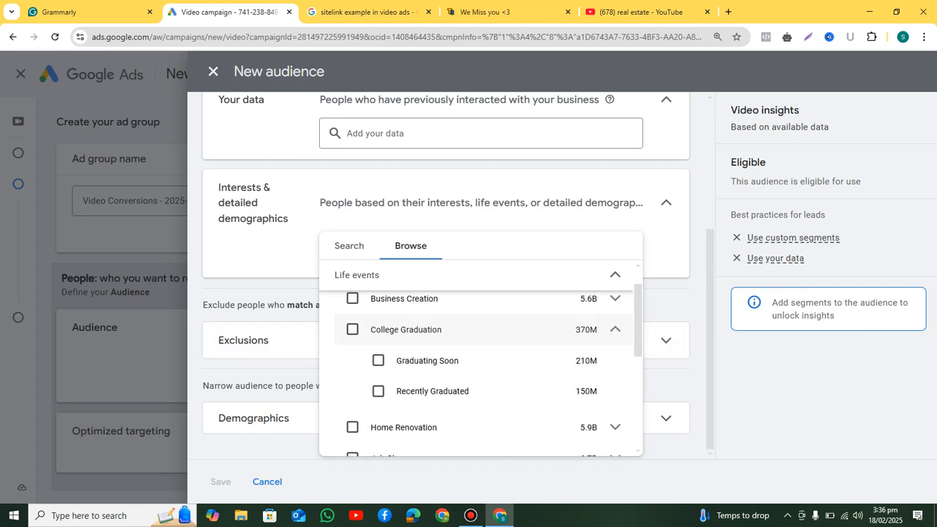
pyautogui.click(615, 329)
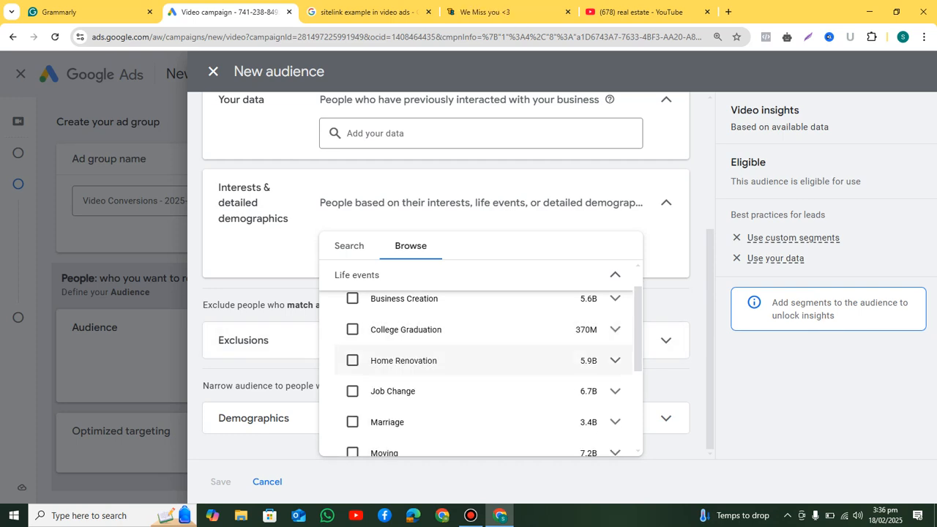
pyautogui.click(615, 360)
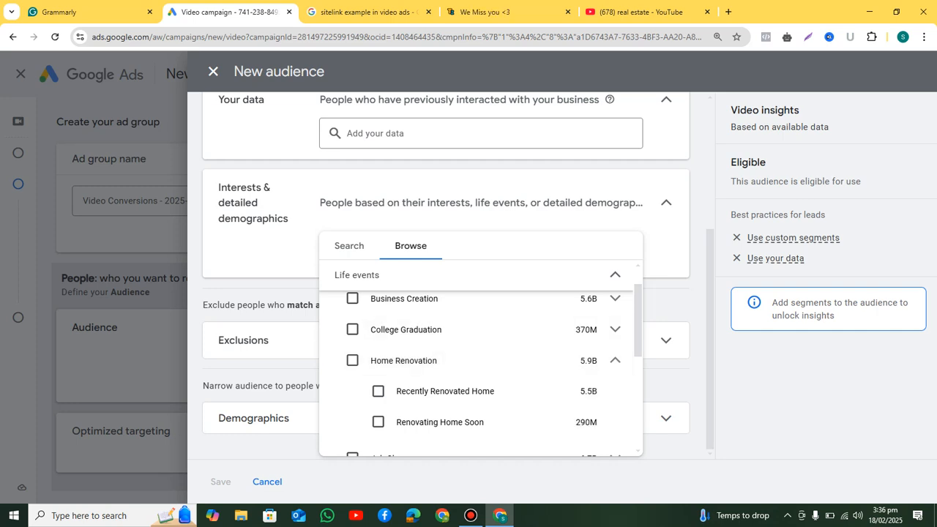
pyautogui.scroll(-1, 483, 370)
pyautogui.click(614, 324)
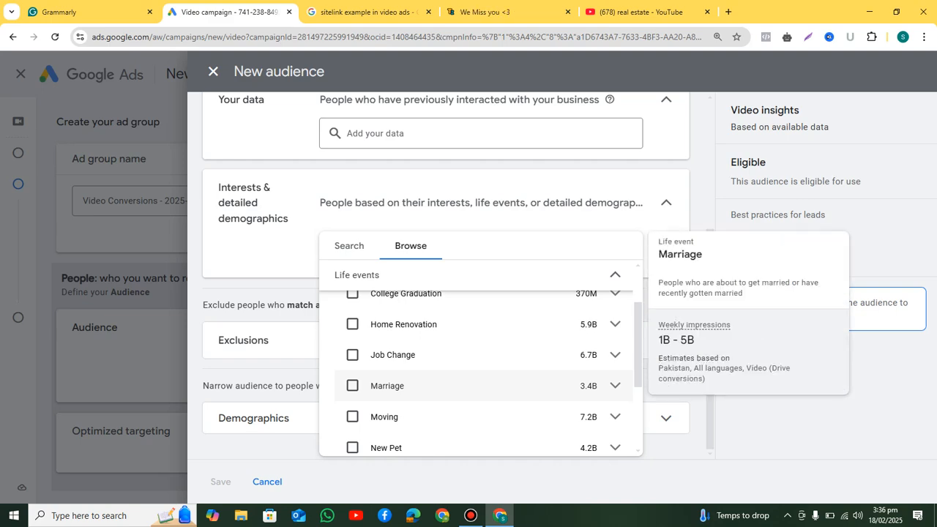
# - Expand the Marriage life event to examine its sub-segments and look through the remaining life events down to Retirement
pyautogui.click(615, 385)
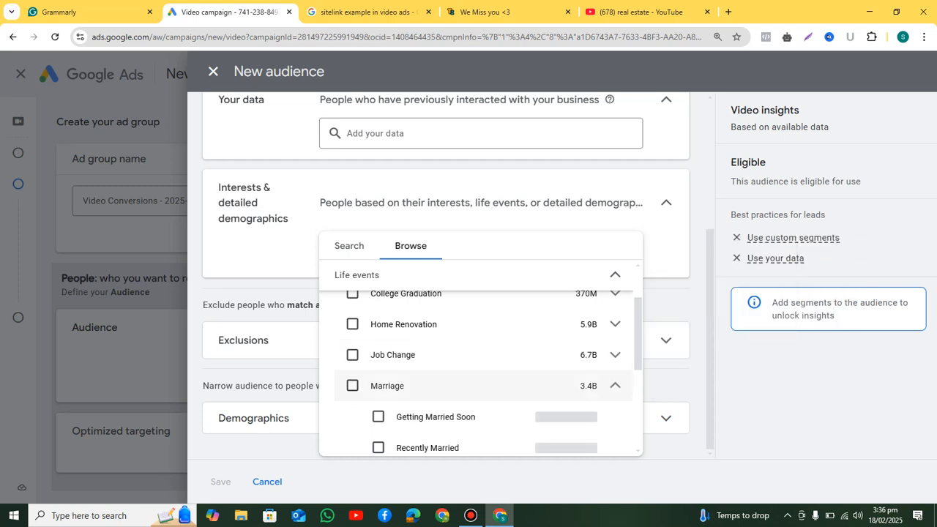
pyautogui.scroll(-2, 483, 366)
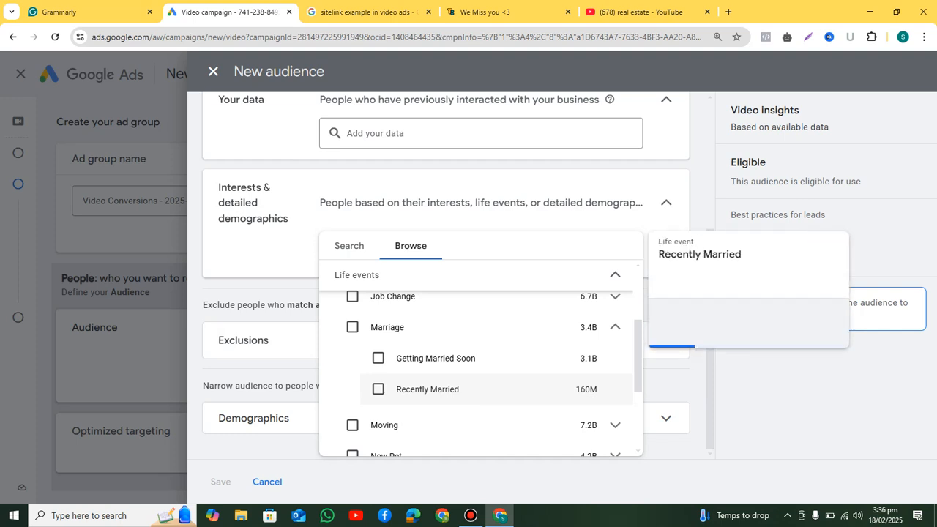
pyautogui.moveTo(437, 359)
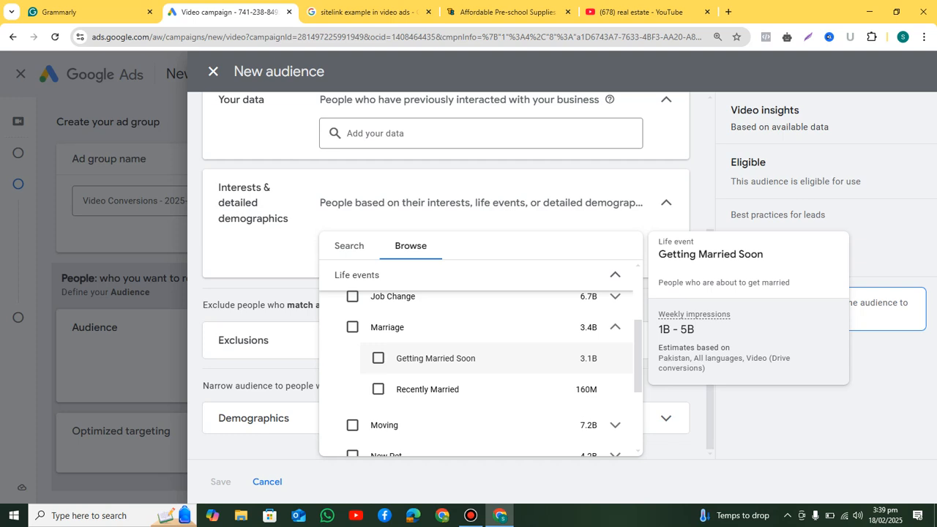
pyautogui.scroll(-2, 481, 374)
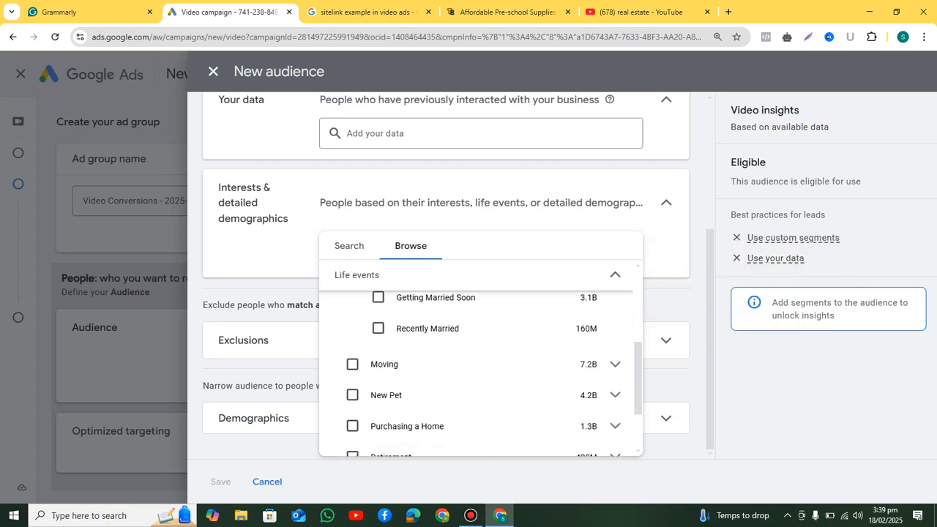
pyautogui.scroll(-1, 480, 373)
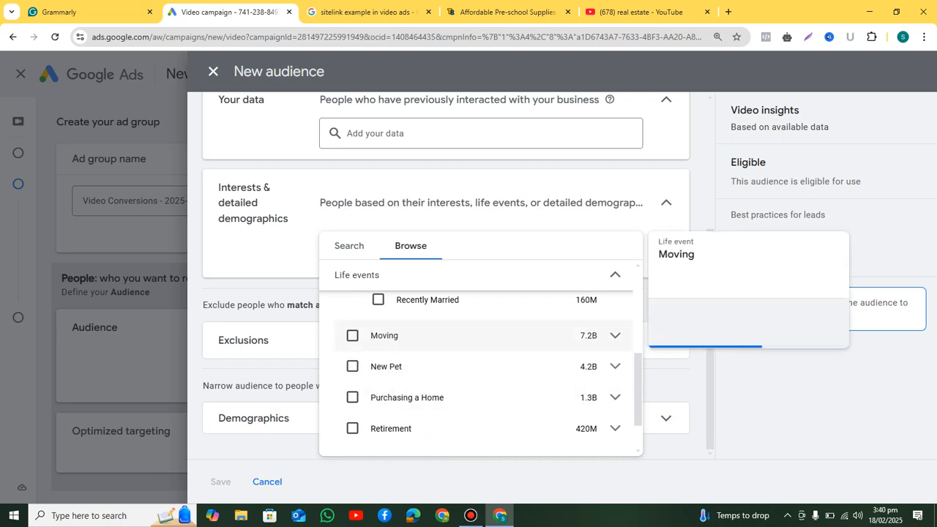
pyautogui.scroll(-2, 483, 366)
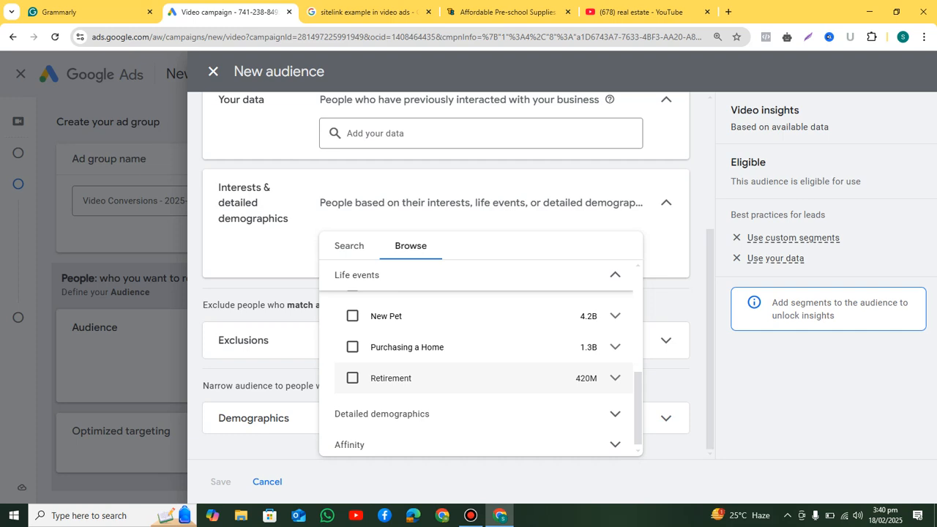
pyautogui.scroll(3, 483, 373)
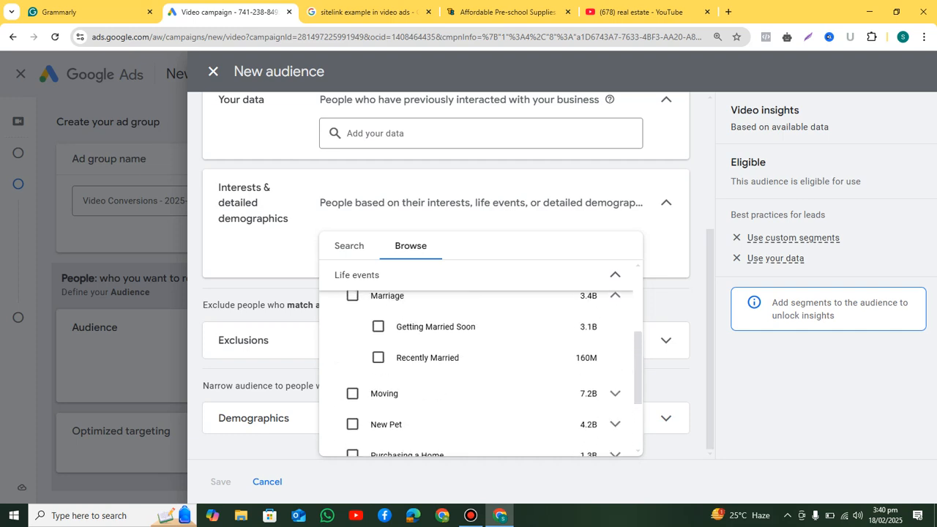
pyautogui.scroll(2, 480, 358)
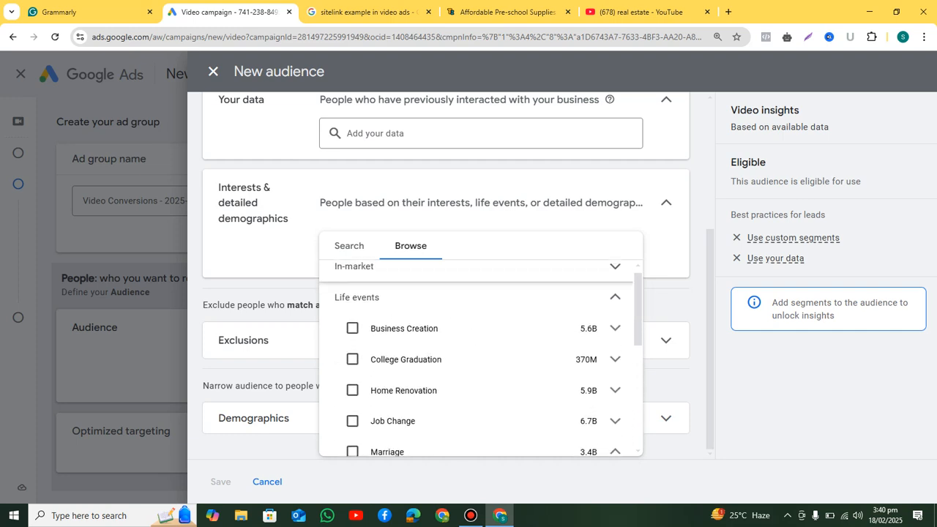
# - Examine the Home Renovation and Job Change sub-segments, and collapse the Life events category
pyautogui.scroll(-1, 481, 359)
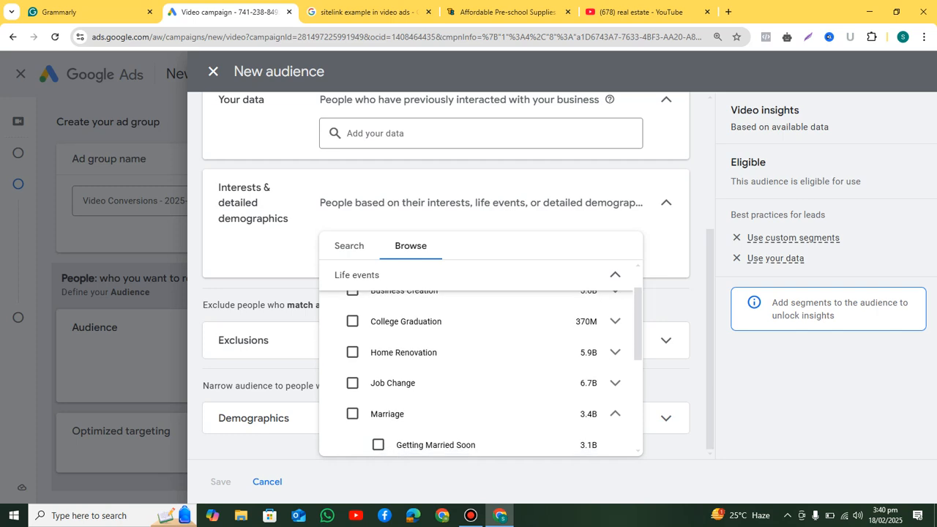
pyautogui.click(614, 352)
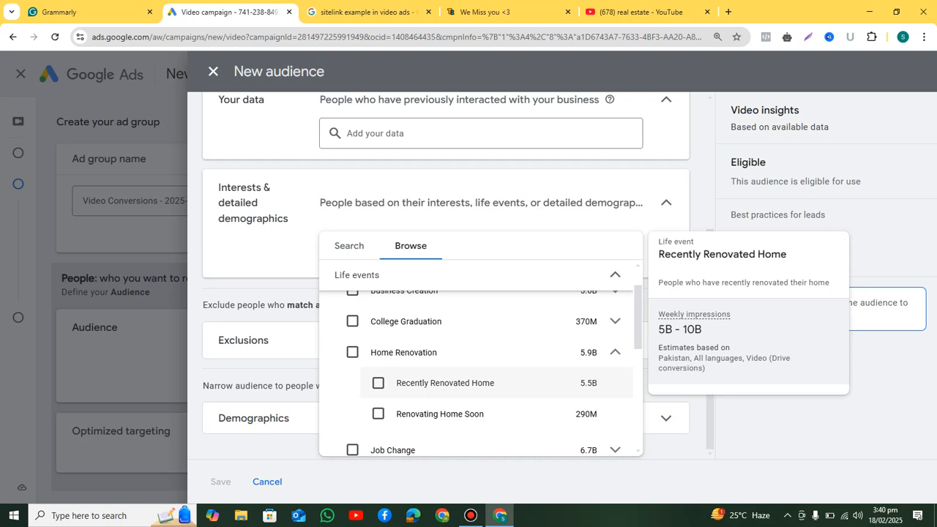
pyautogui.moveTo(637, 319); pyautogui.dragTo(638, 321)
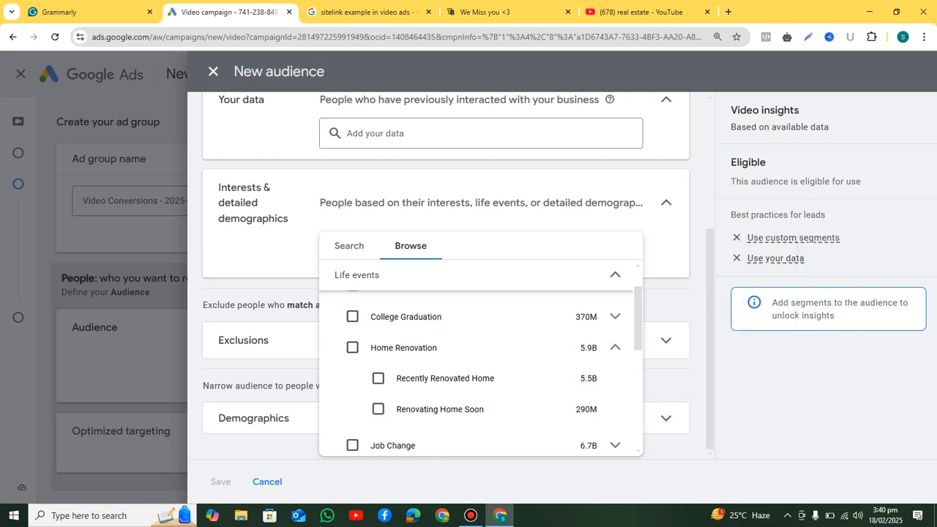
pyautogui.scroll(-2, 481, 370)
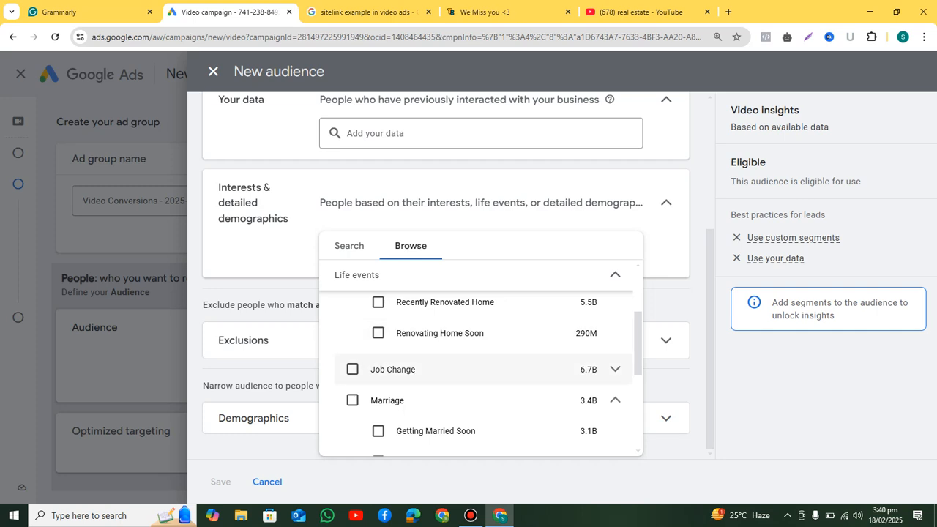
pyautogui.click(615, 369)
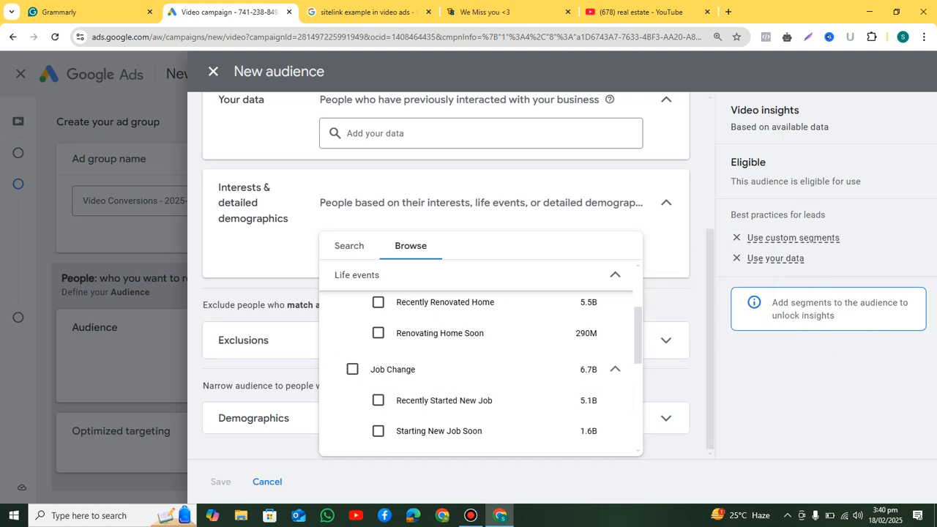
pyautogui.scroll(1, 476, 366)
pyautogui.scroll(1, 481, 359)
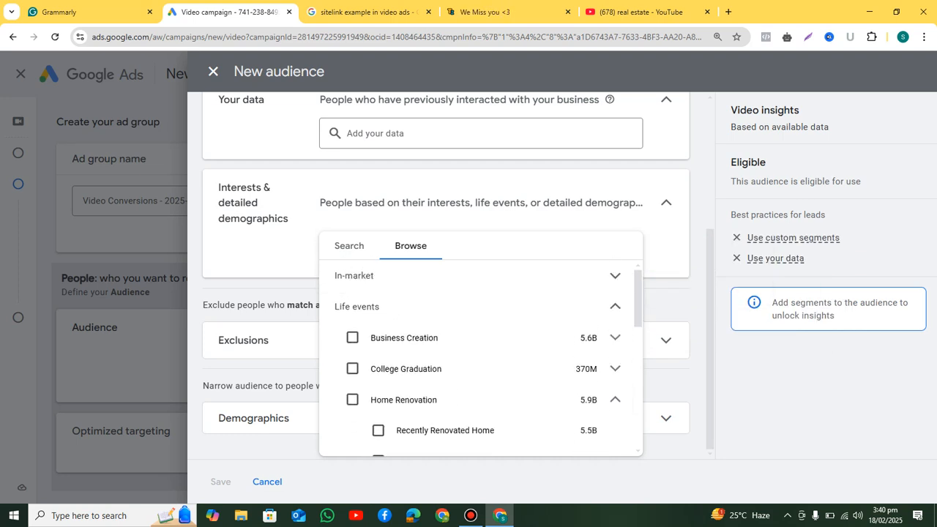
pyautogui.click(615, 305)
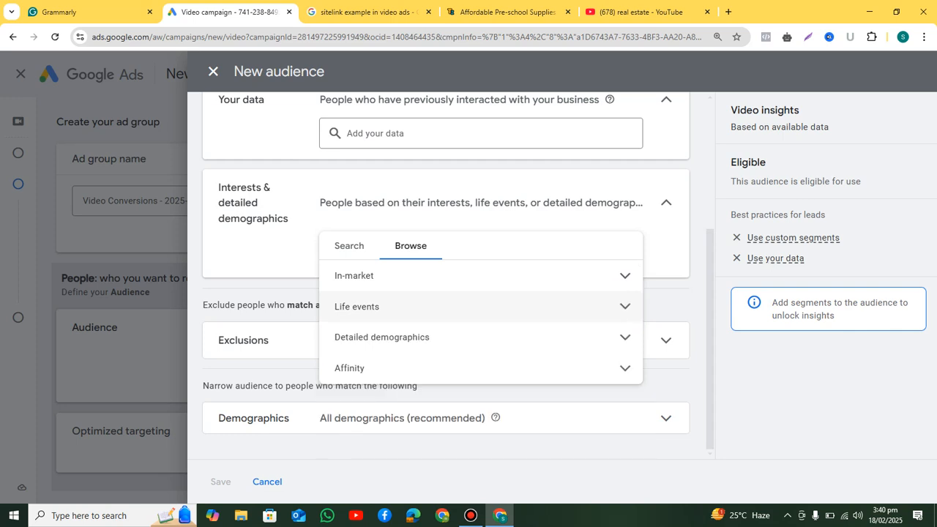
# - Expand Detailed demographics down to Parents under Parental Status and examine the segments by children's age
pyautogui.click(615, 338)
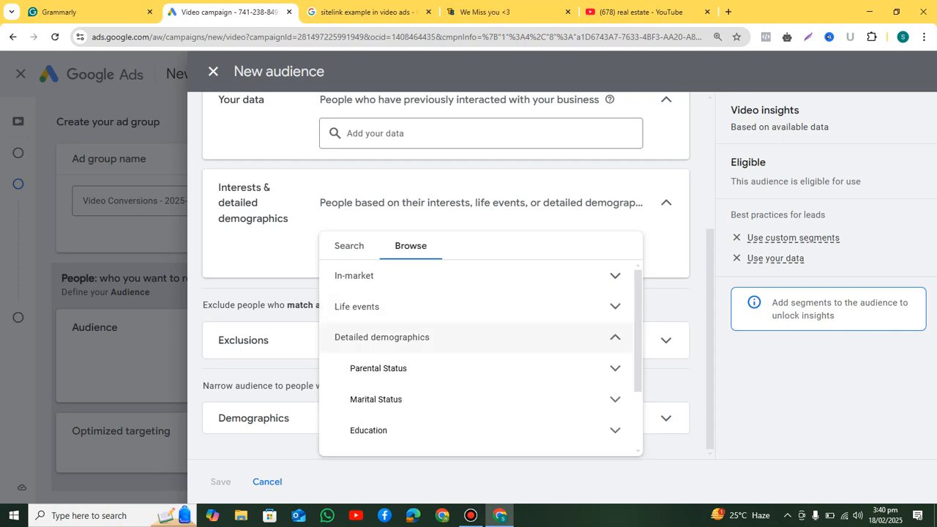
pyautogui.scroll(-1, 481, 359)
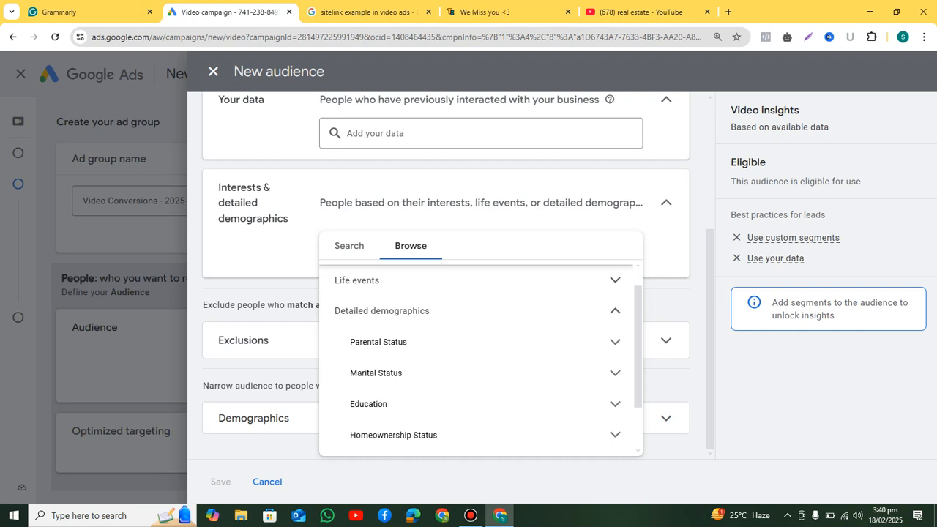
pyautogui.click(378, 341)
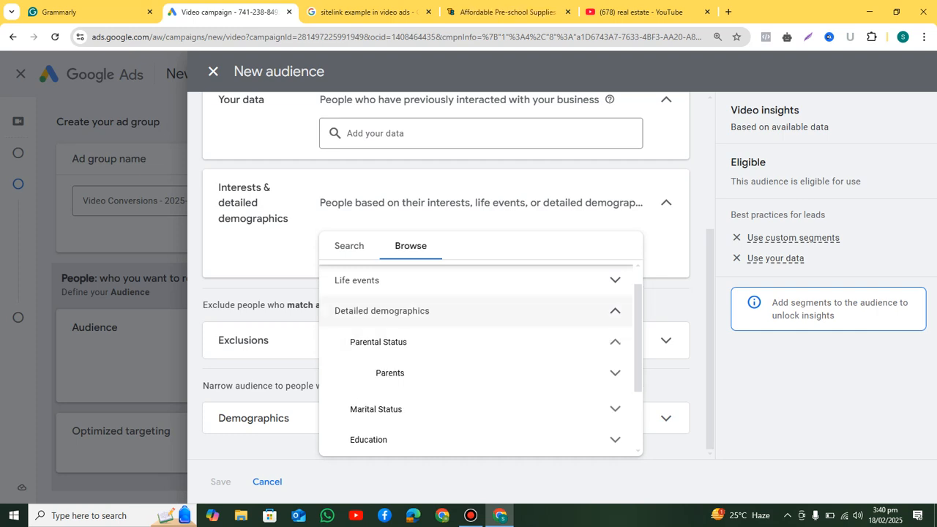
pyautogui.scroll(-1, 476, 359)
pyautogui.click(390, 344)
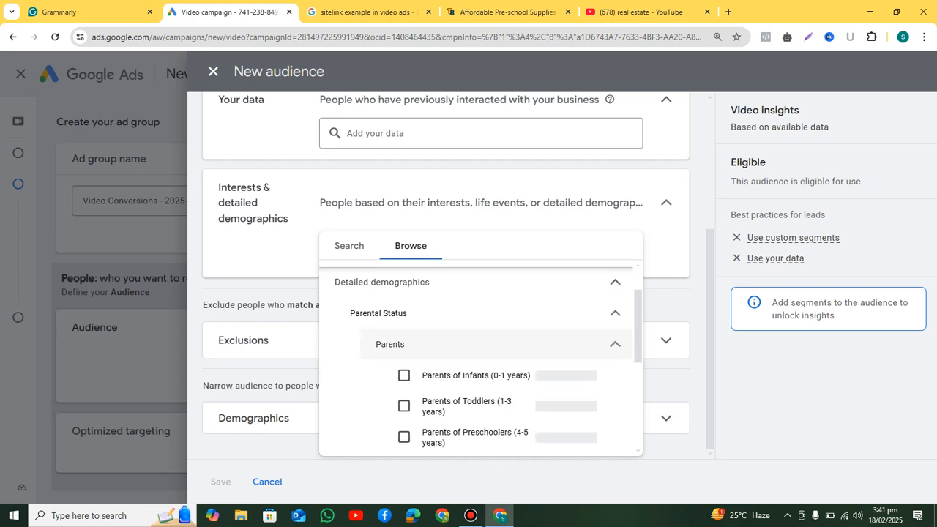
pyautogui.scroll(-2, 476, 373)
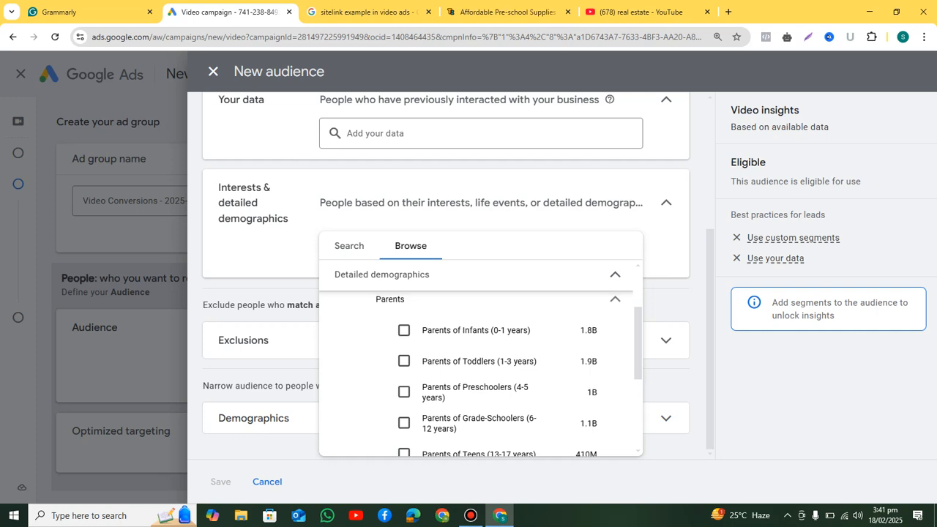
pyautogui.scroll(-1, 480, 373)
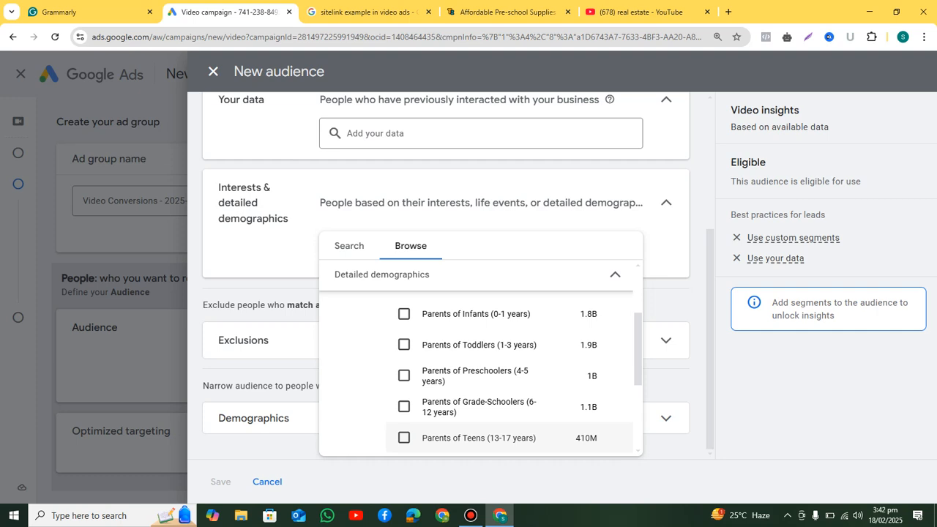
pyautogui.moveTo(475, 376)
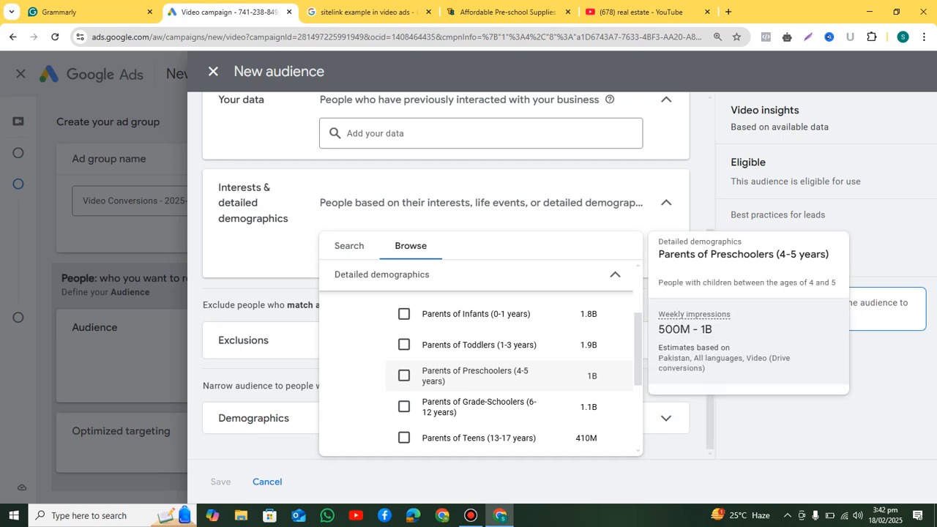
pyautogui.scroll(-1, 476, 366)
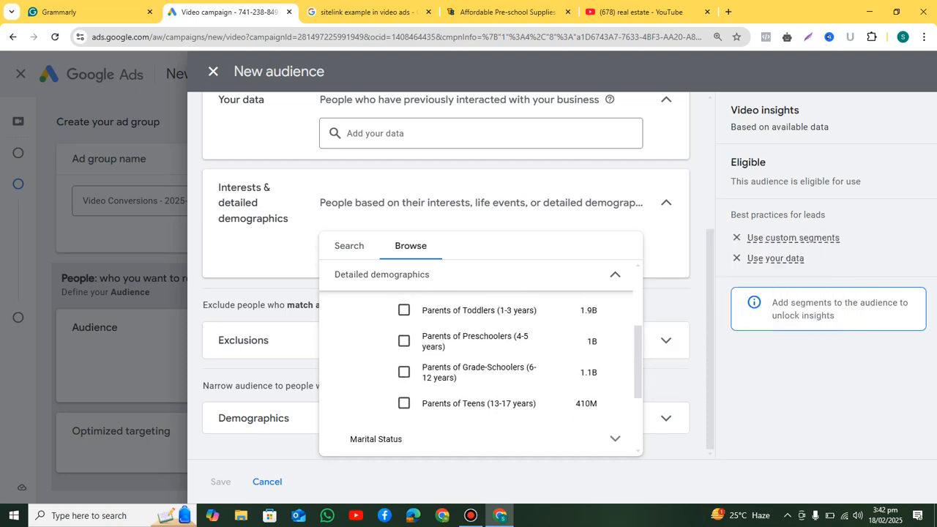
# - Collapse Parental Status and examine the relationship segments under Marital Status
pyautogui.scroll(1, 475, 366)
pyautogui.scroll(1, 476, 366)
pyautogui.click(615, 352)
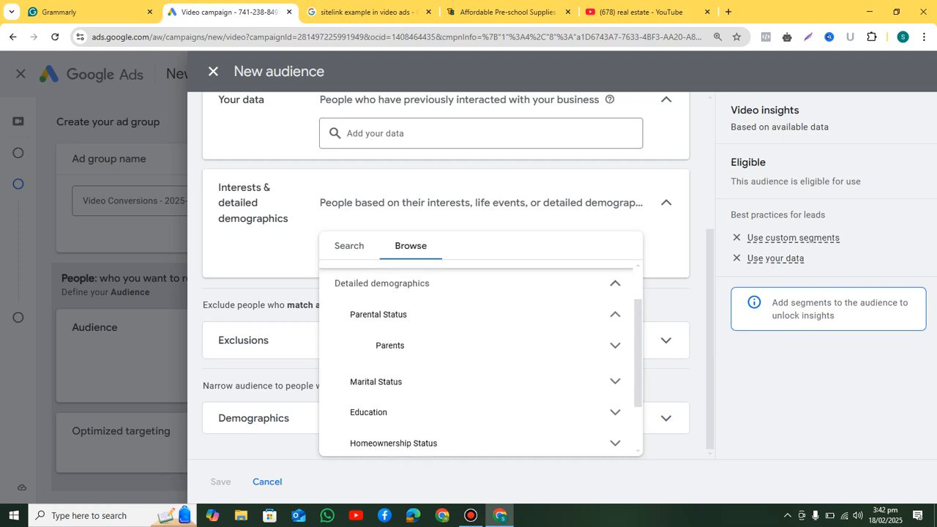
pyautogui.click(615, 314)
pyautogui.click(614, 344)
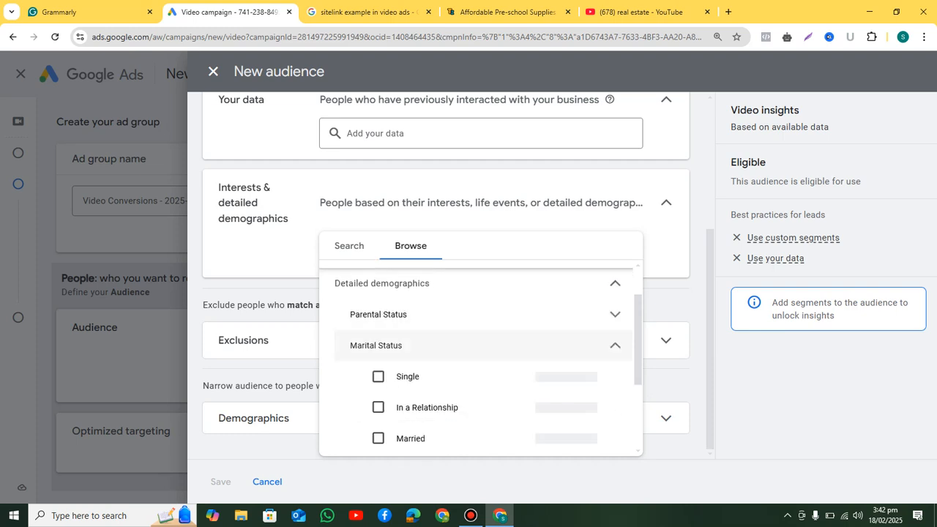
pyautogui.scroll(-1, 476, 344)
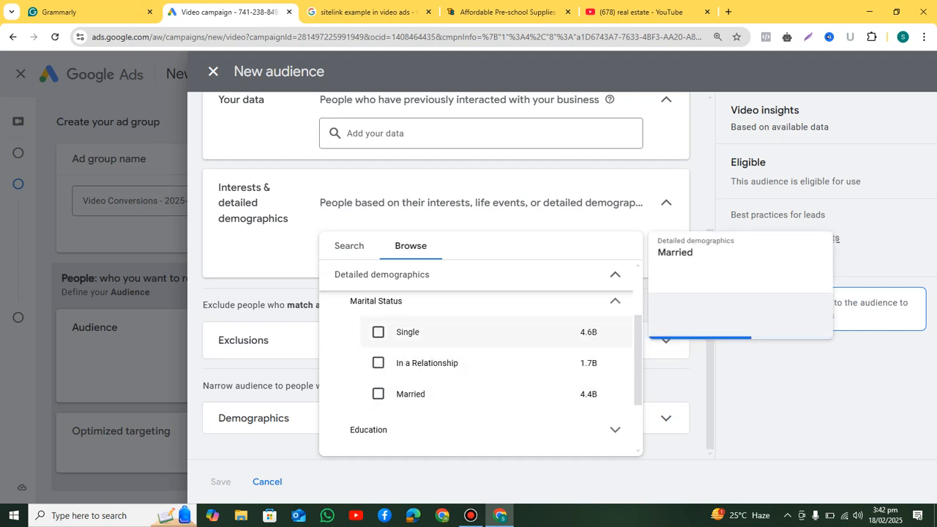
pyautogui.scroll(-1, 476, 366)
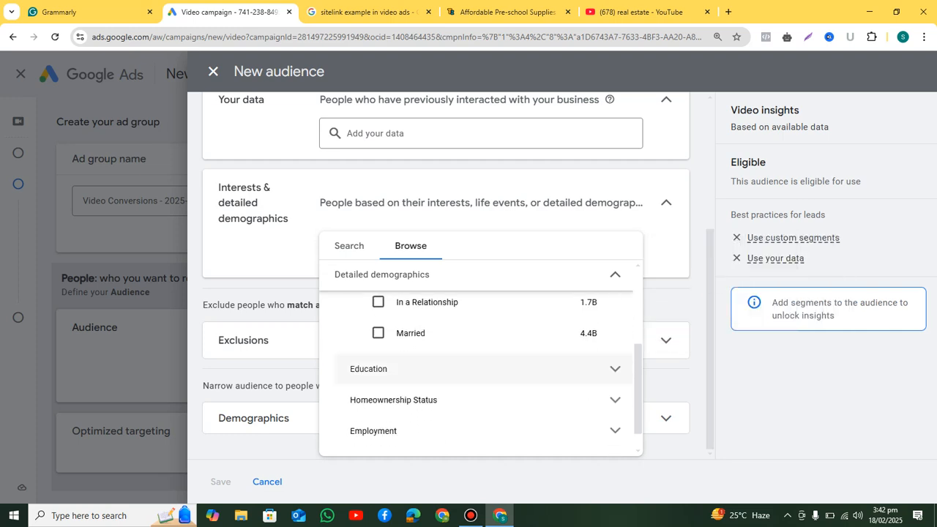
# - Expand Education and Homeownership Status under Detailed demographics to examine their segments
pyautogui.click(615, 369)
pyautogui.scroll(-1, 481, 366)
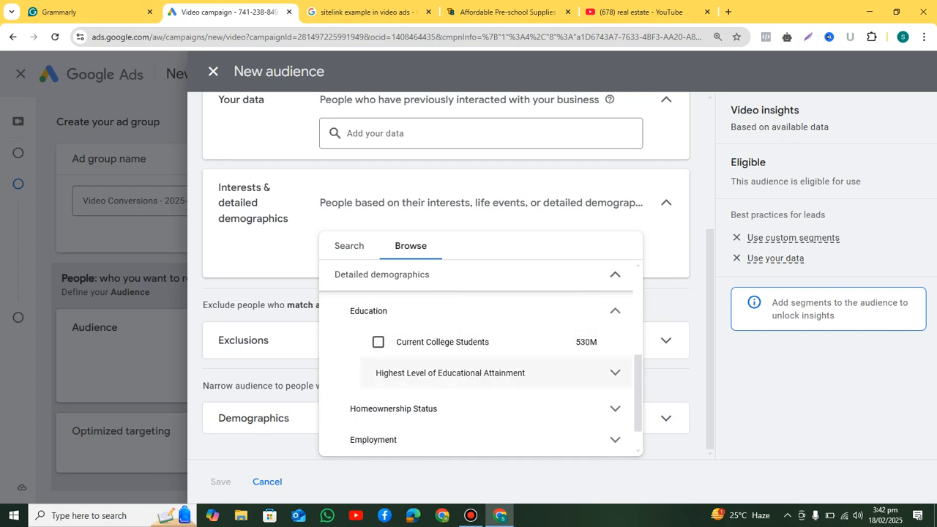
pyautogui.scroll(-1, 481, 366)
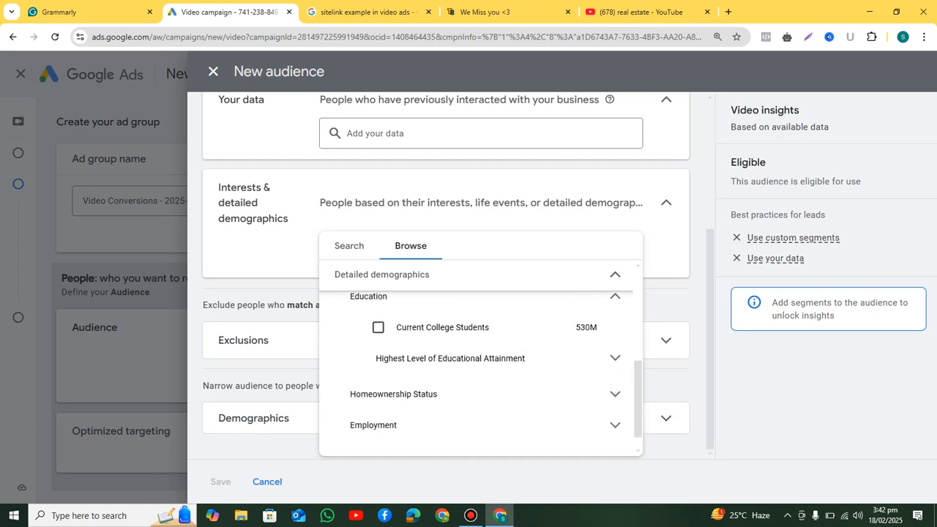
pyautogui.click(615, 373)
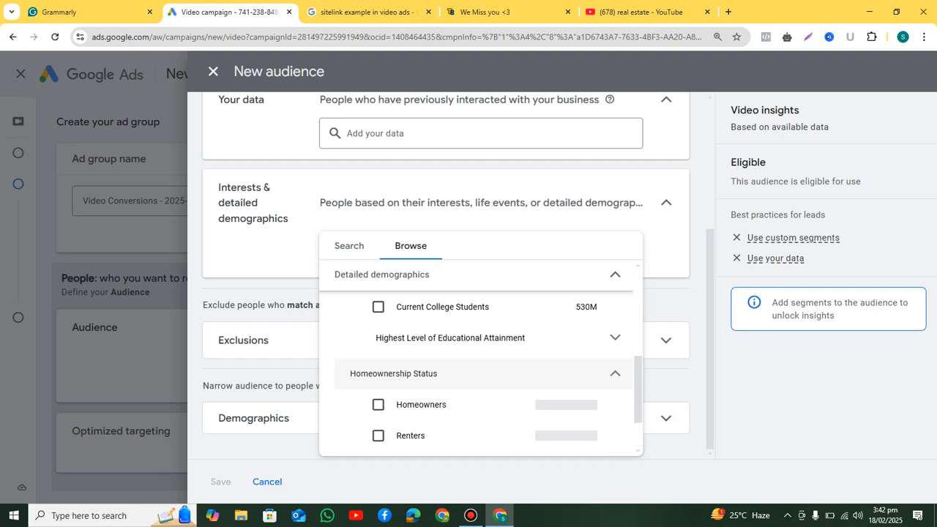
pyautogui.scroll(-1, 512, 374)
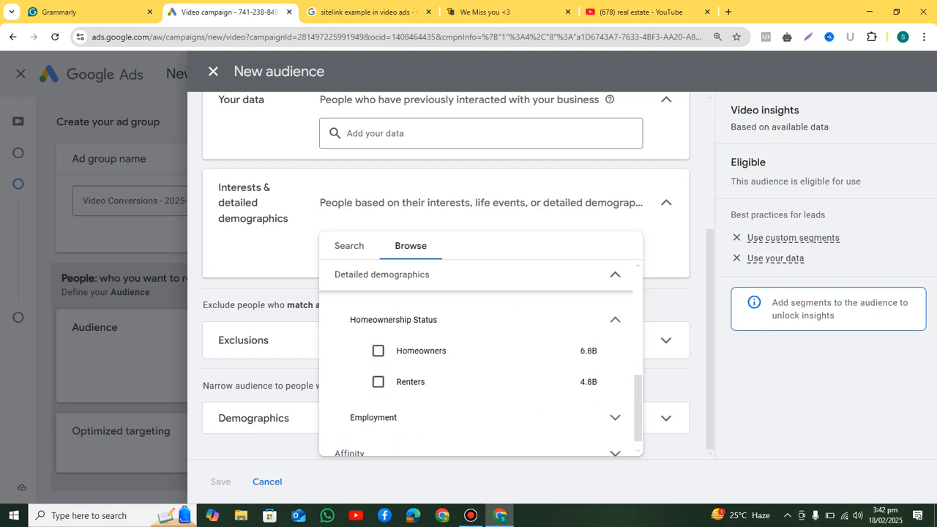
# - Expand Employment to examine its subcategories, and collapse the Detailed demographics category
pyautogui.click(512, 404)
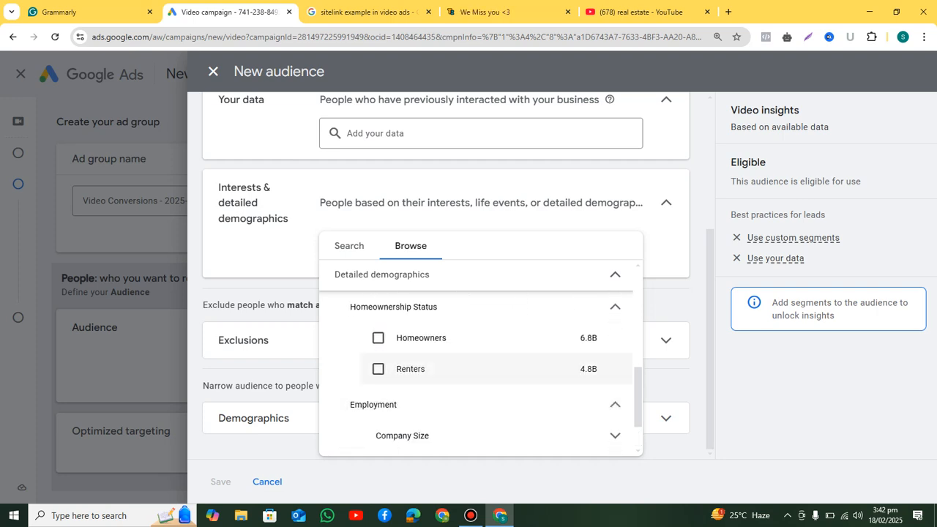
pyautogui.scroll(-1, 476, 366)
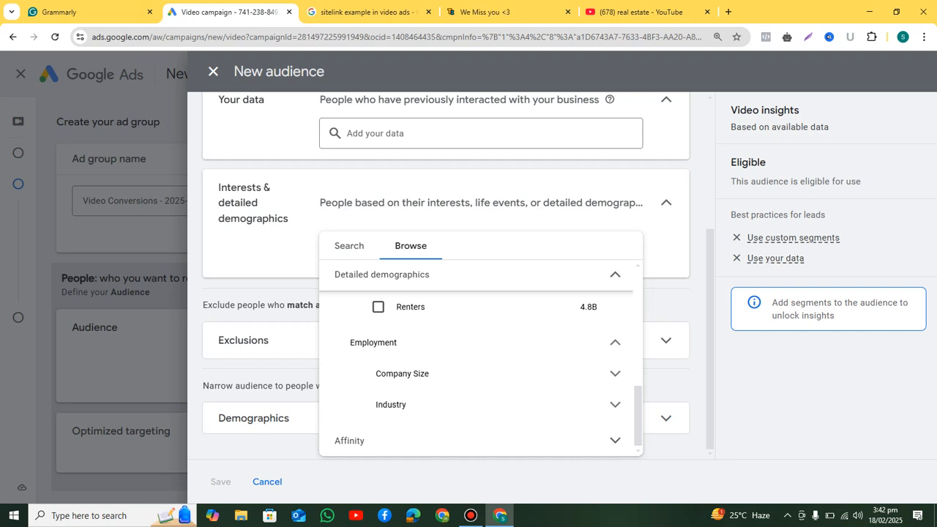
pyautogui.scroll(10, 481, 358)
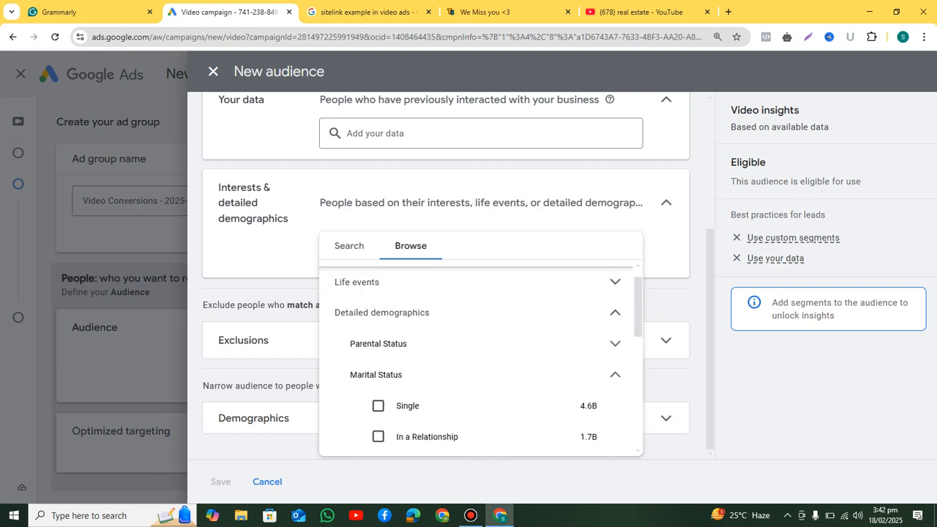
pyautogui.click(476, 313)
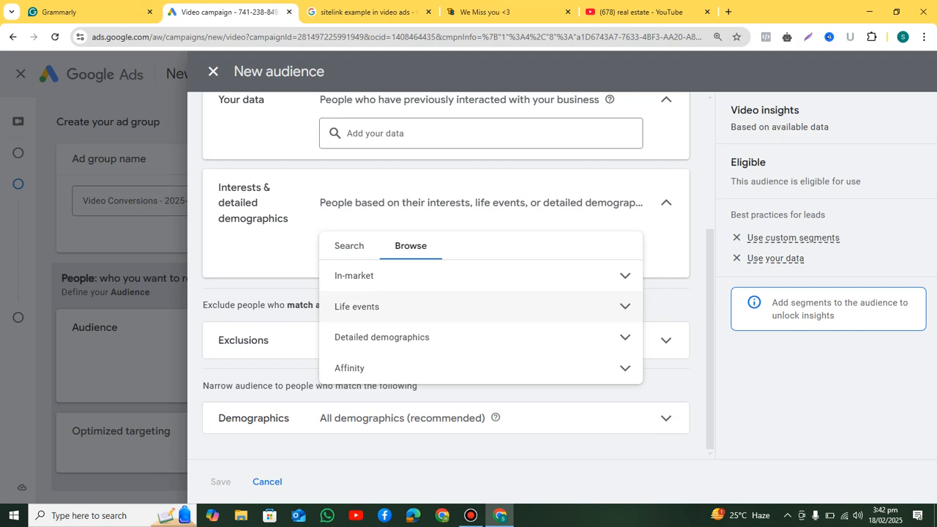
# - Expand the Affinity category and examine the Beauty Mavens and Frequently Visits Salons segments under Beauty & Wellness
pyautogui.click(475, 368)
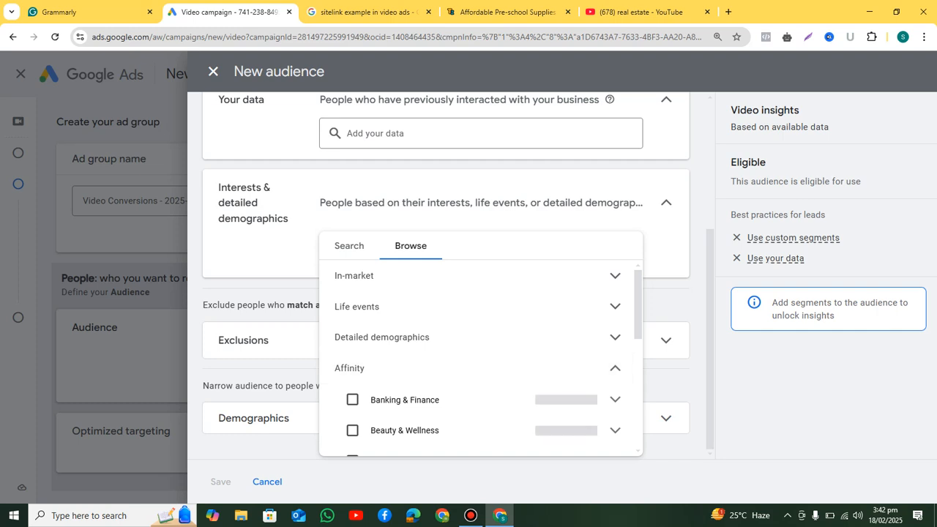
pyautogui.scroll(-1, 476, 367)
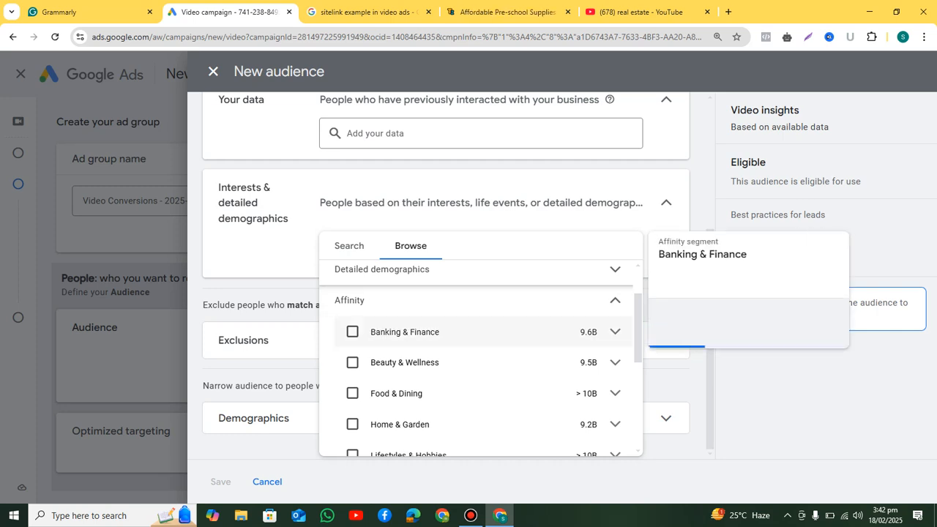
pyautogui.click(614, 331)
pyautogui.click(614, 332)
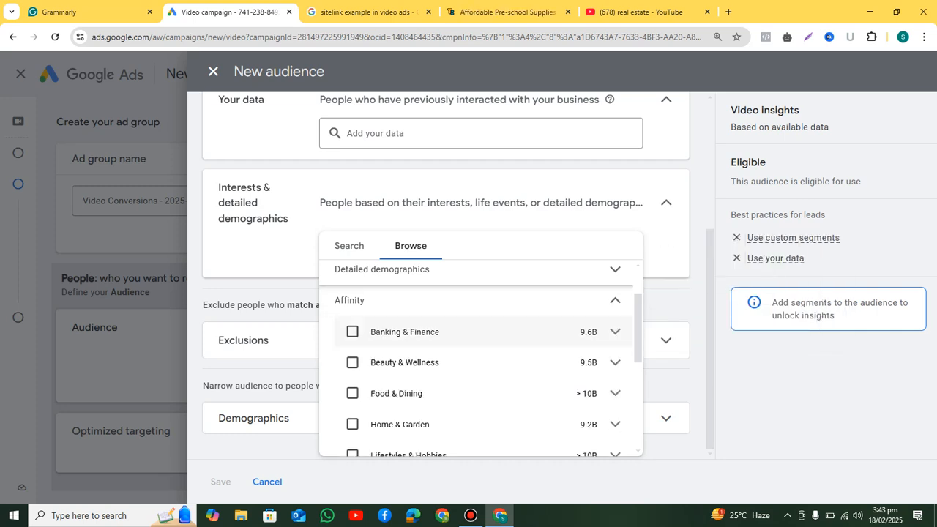
pyautogui.click(615, 363)
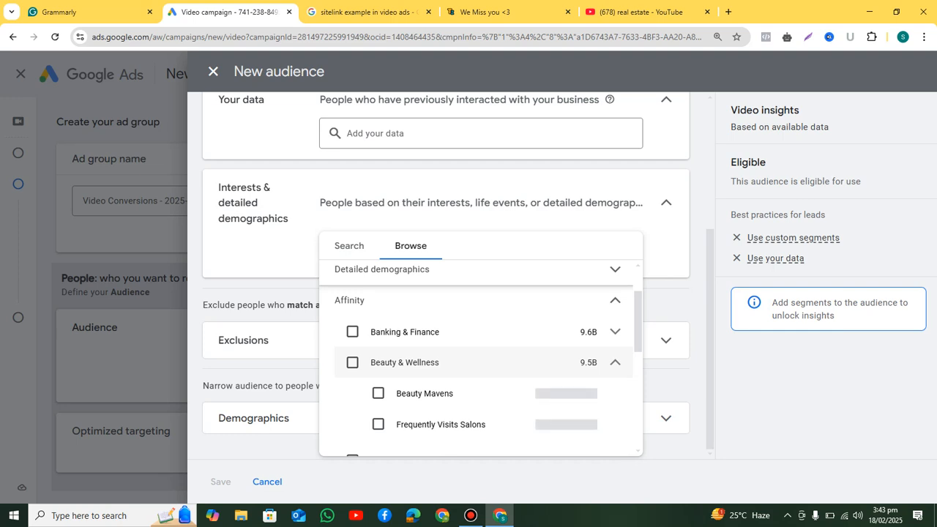
pyautogui.scroll(-1, 615, 363)
pyautogui.scroll(-1, 615, 358)
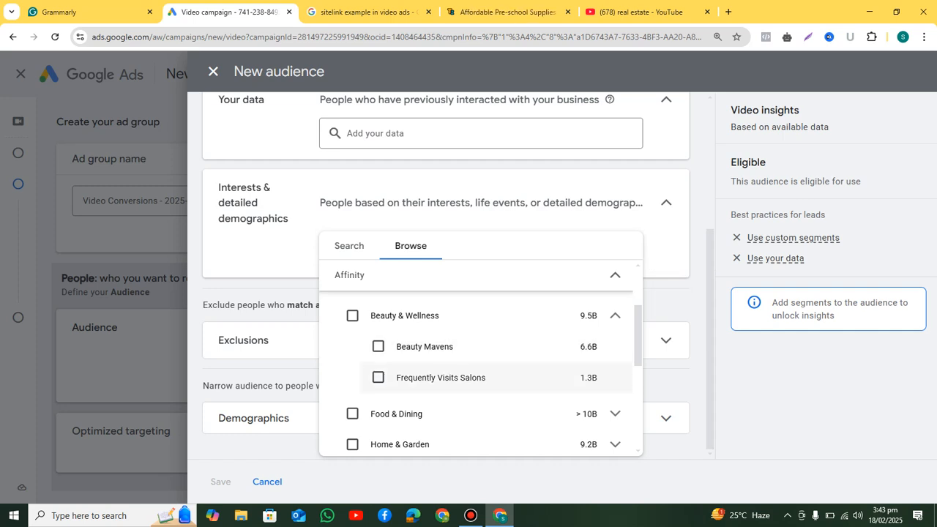
pyautogui.moveTo(440, 378)
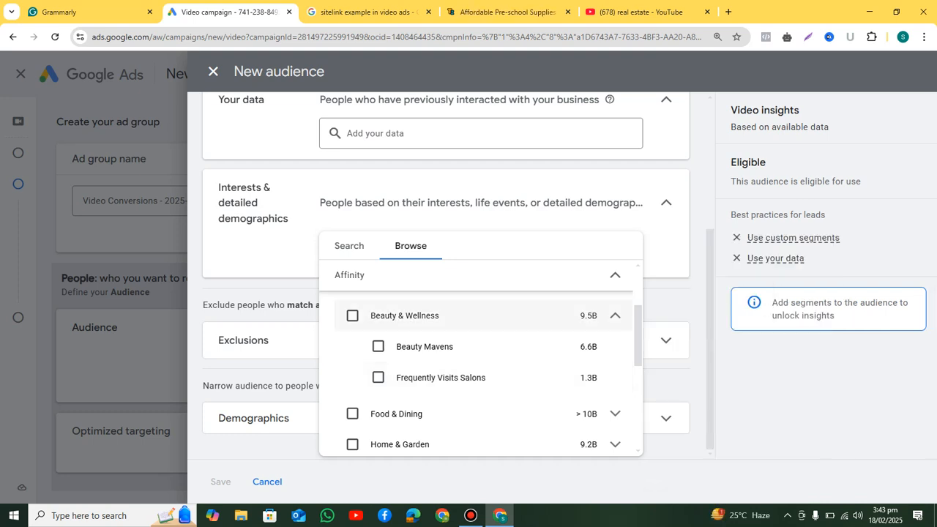
# - Collapse Beauty & Wellness and examine the Food & Dining segments from Coffee Shop Regulars down to Vegetarians & Vegans, including their detail cards
pyautogui.click(614, 315)
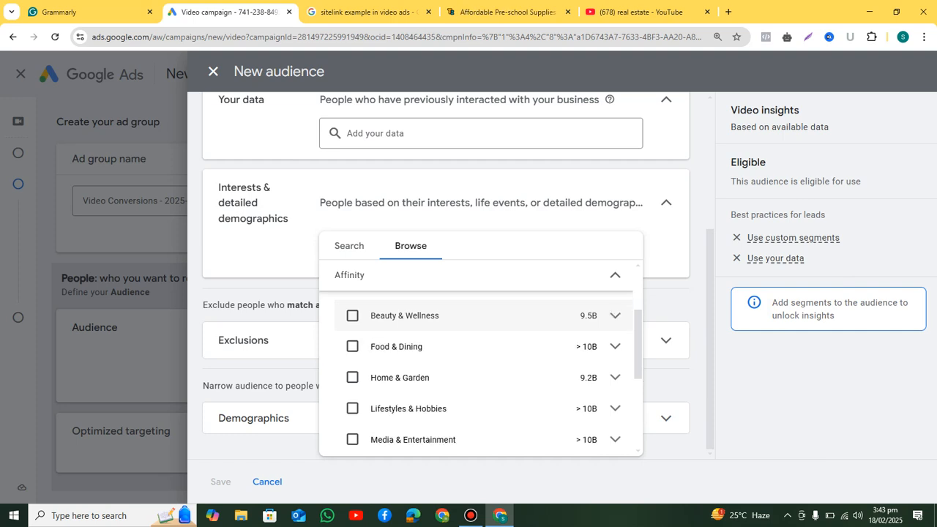
pyautogui.click(615, 347)
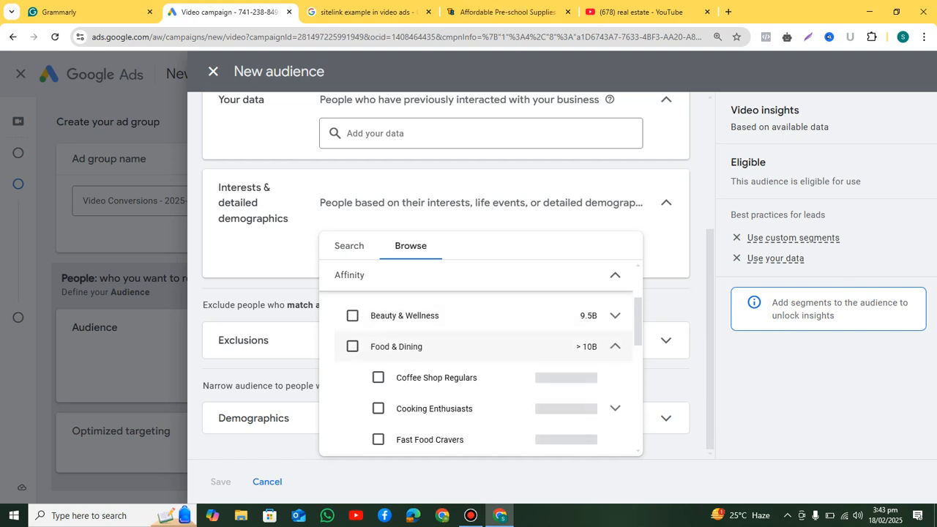
pyautogui.scroll(-1, 481, 373)
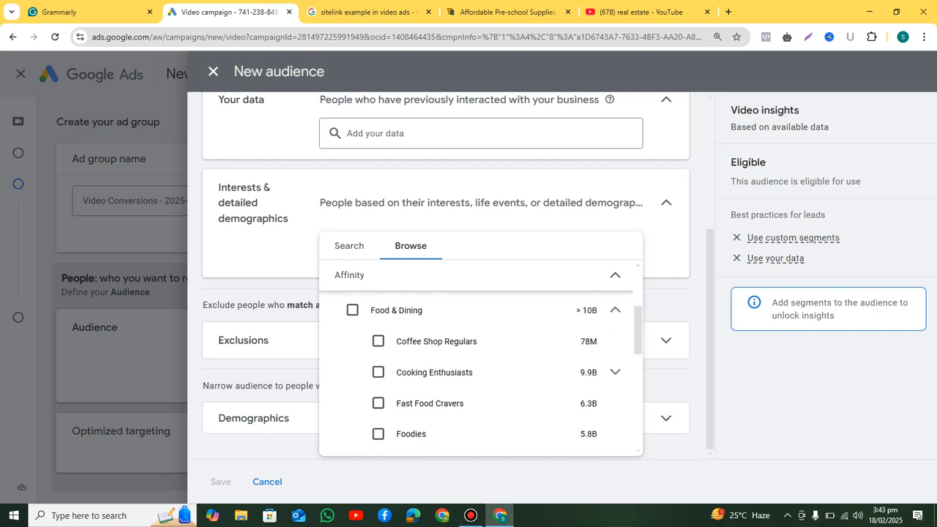
pyautogui.moveTo(453, 341)
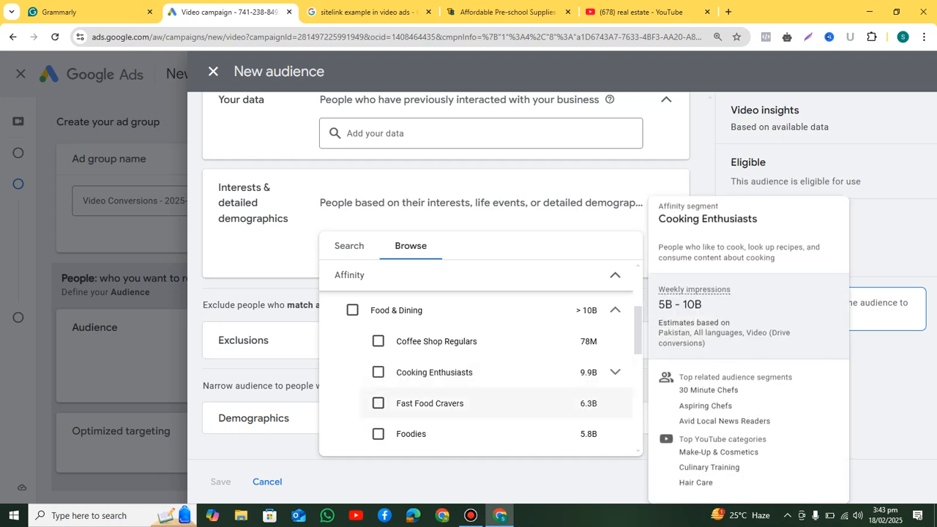
pyautogui.moveTo(454, 404)
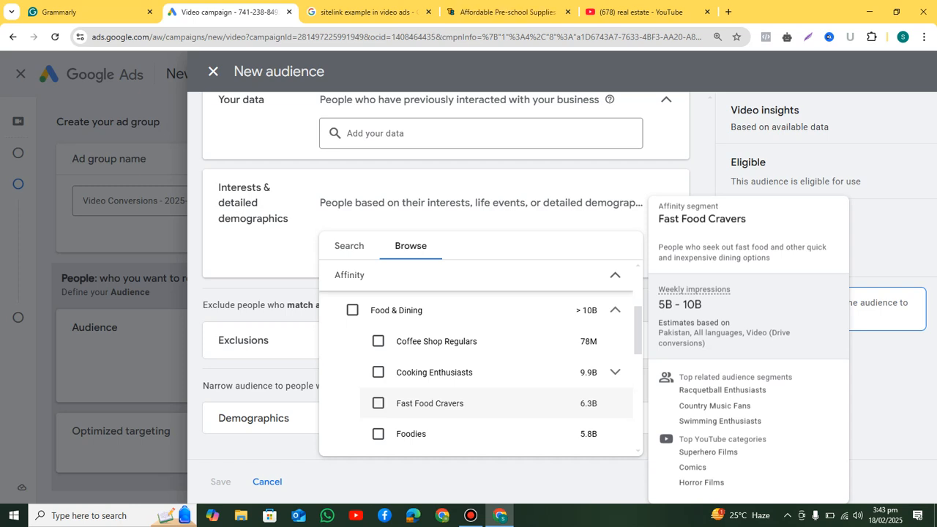
pyautogui.moveTo(454, 434)
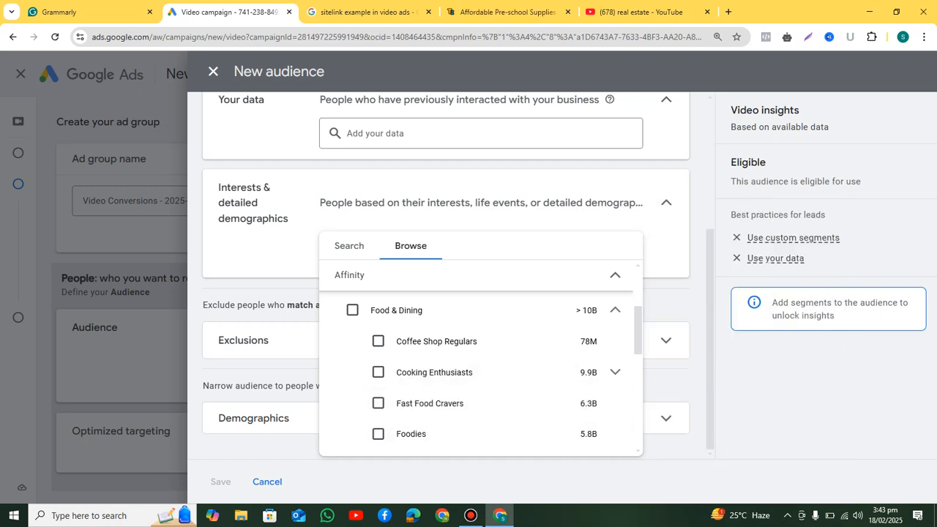
pyautogui.scroll(-2, 475, 373)
pyautogui.scroll(-3, 475, 330)
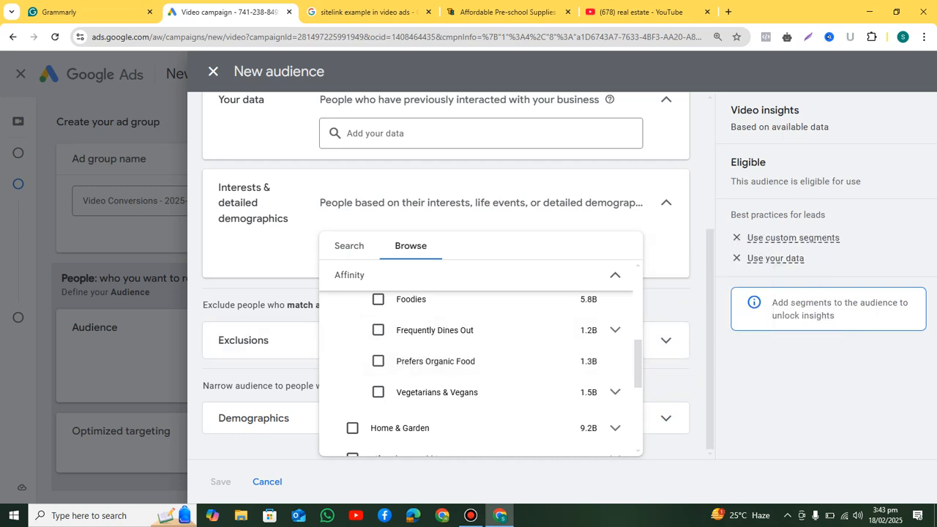
# - Collapse Food & Dining and examine the Lifestyles & Hobbies segments from Art & Theater Aficionados down to Thrill Seekers
pyautogui.scroll(3, 481, 373)
pyautogui.click(615, 321)
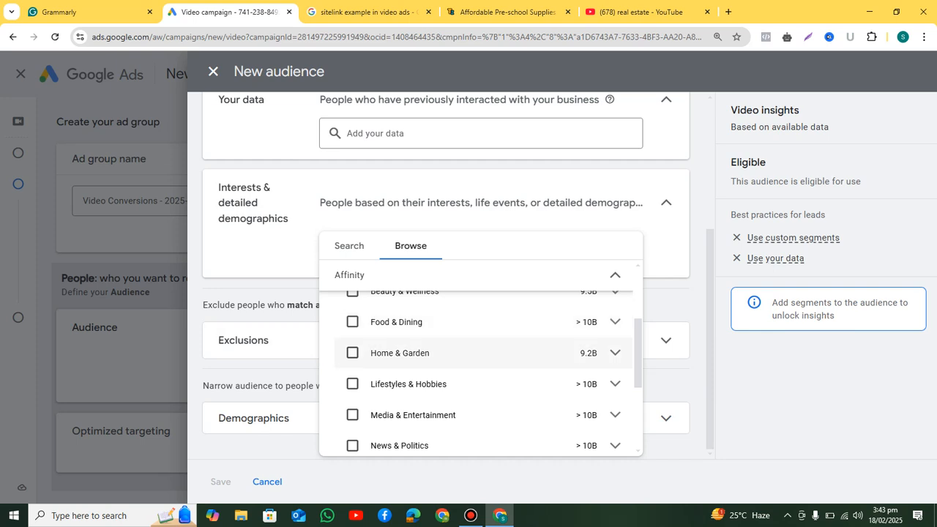
pyautogui.moveTo(476, 353)
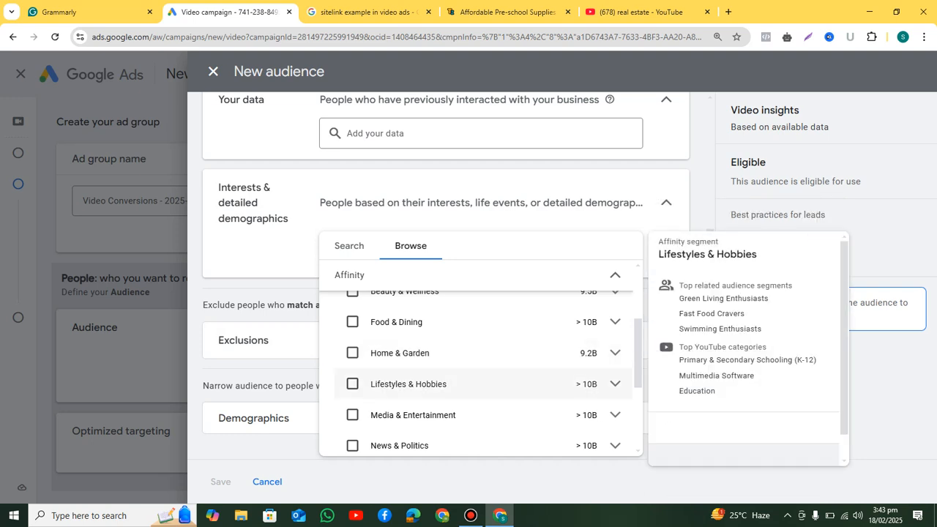
pyautogui.click(615, 384)
pyautogui.scroll(-2, 480, 371)
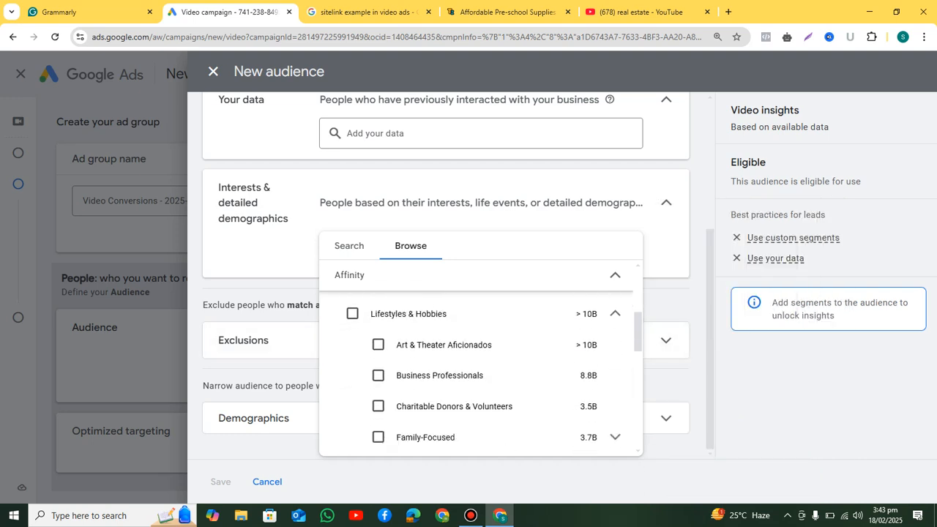
pyautogui.scroll(-2, 480, 372)
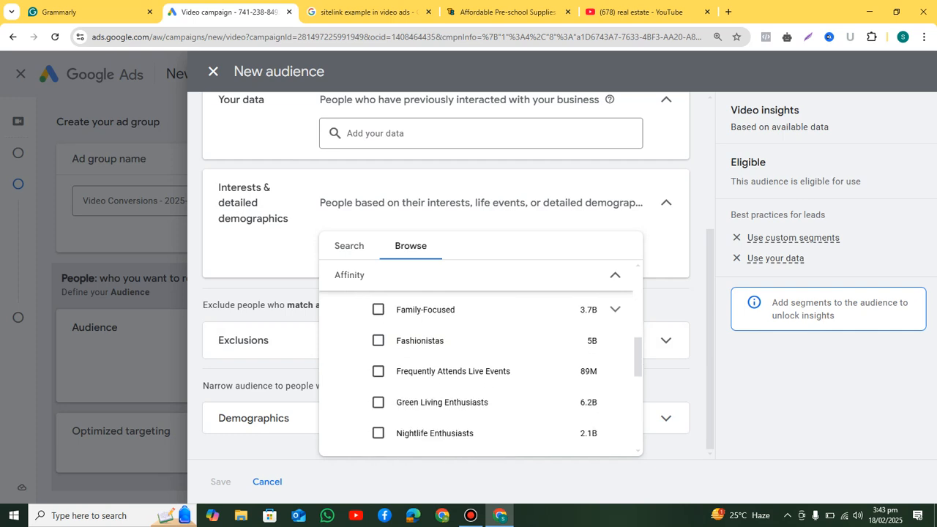
pyautogui.scroll(-1, 480, 371)
pyautogui.scroll(-2, 480, 371)
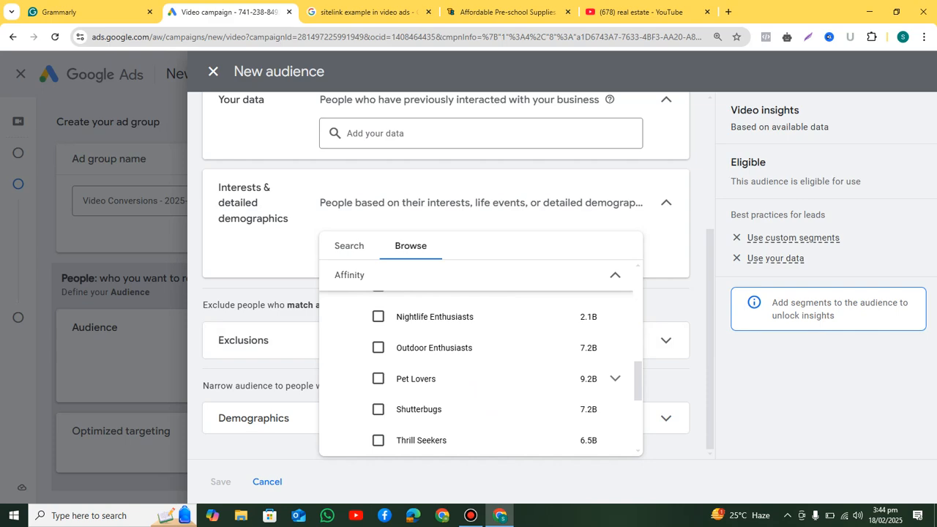
pyautogui.scroll(1, 480, 379)
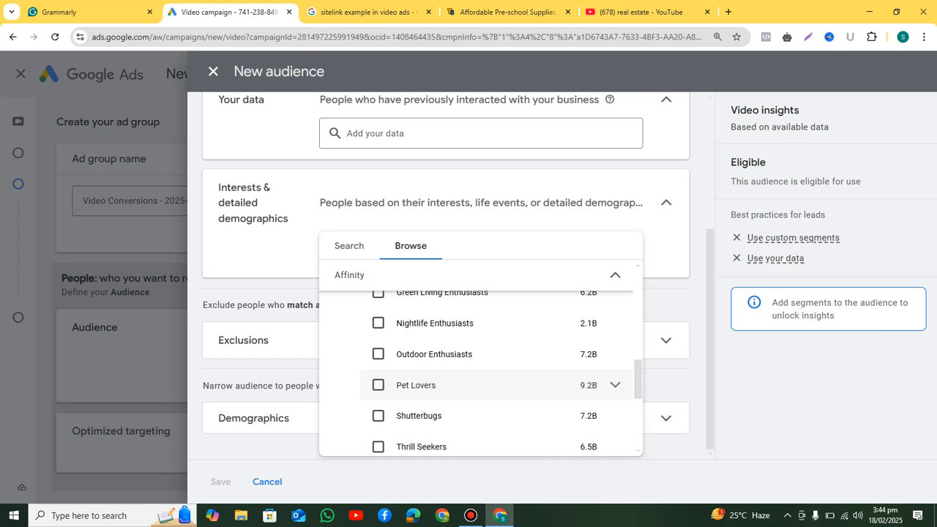
# - Expand Shoppers under Affinity and examine the details of Bargain Hunters, Luxury Shoppers and Shoppers by Store Type
pyautogui.scroll(-3, 480, 385)
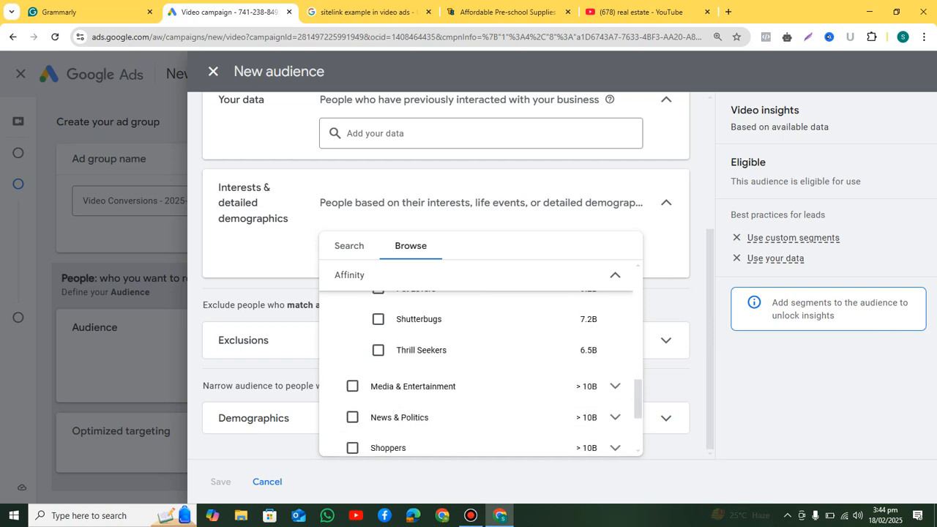
pyautogui.scroll(-1, 480, 385)
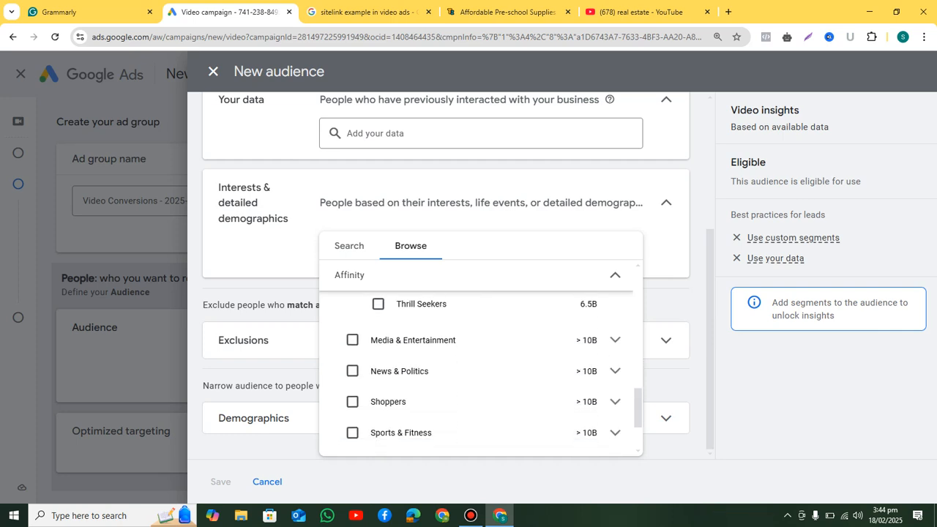
pyautogui.scroll(-1, 480, 365)
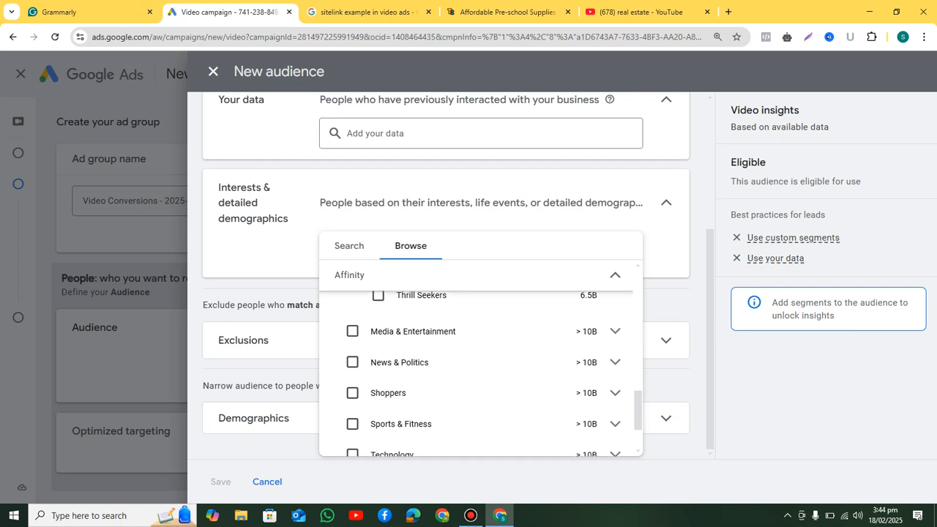
pyautogui.click(614, 360)
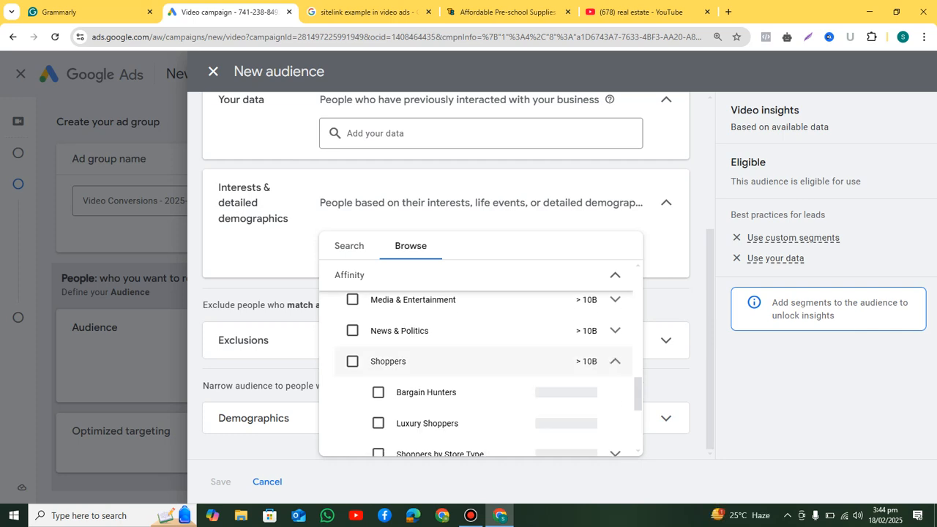
pyautogui.scroll(-1, 481, 417)
pyautogui.scroll(-1, 481, 373)
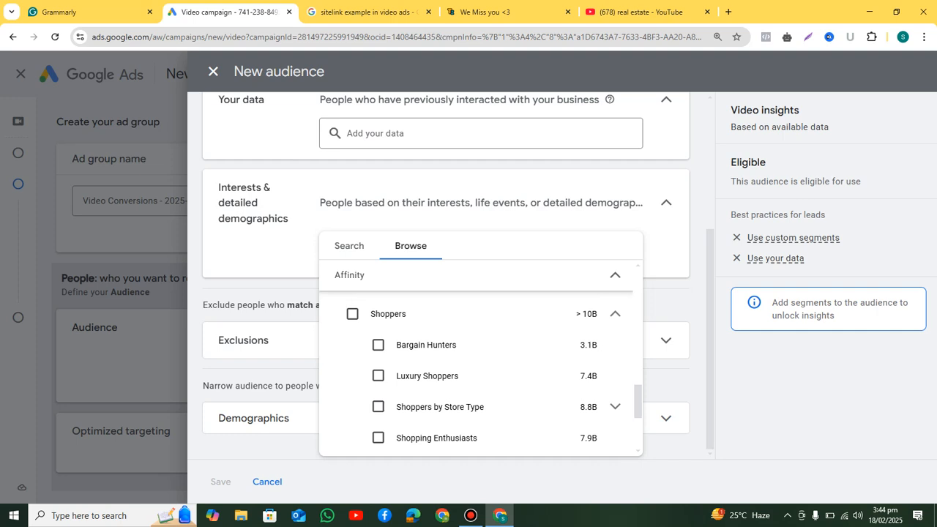
pyautogui.moveTo(426, 345)
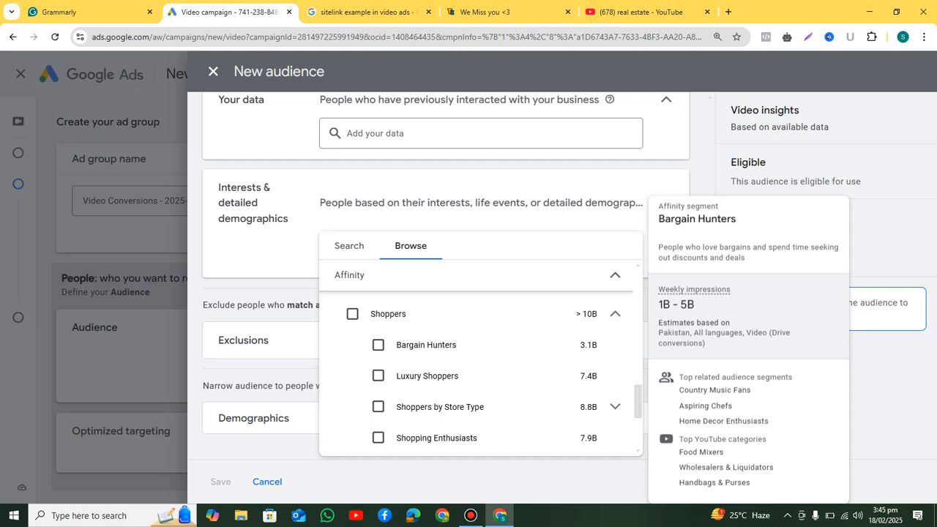
pyautogui.moveTo(439, 376)
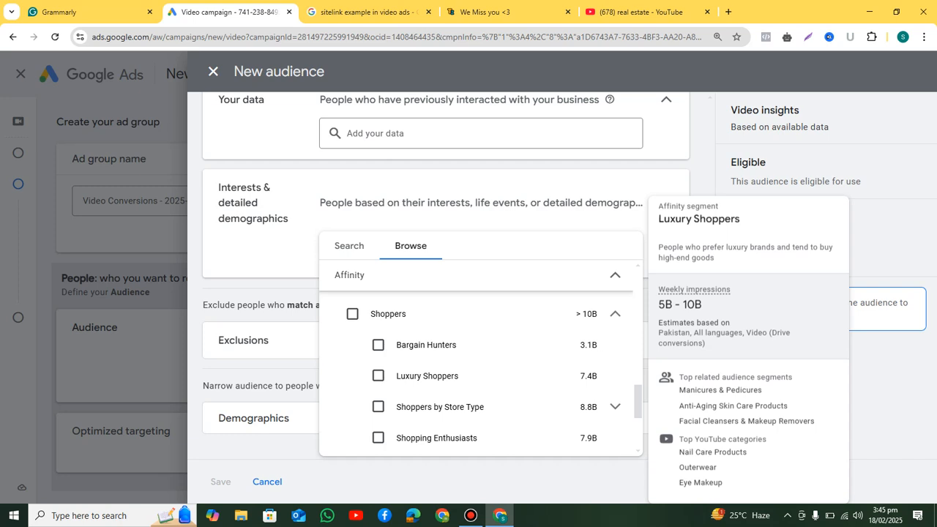
pyautogui.moveTo(439, 407)
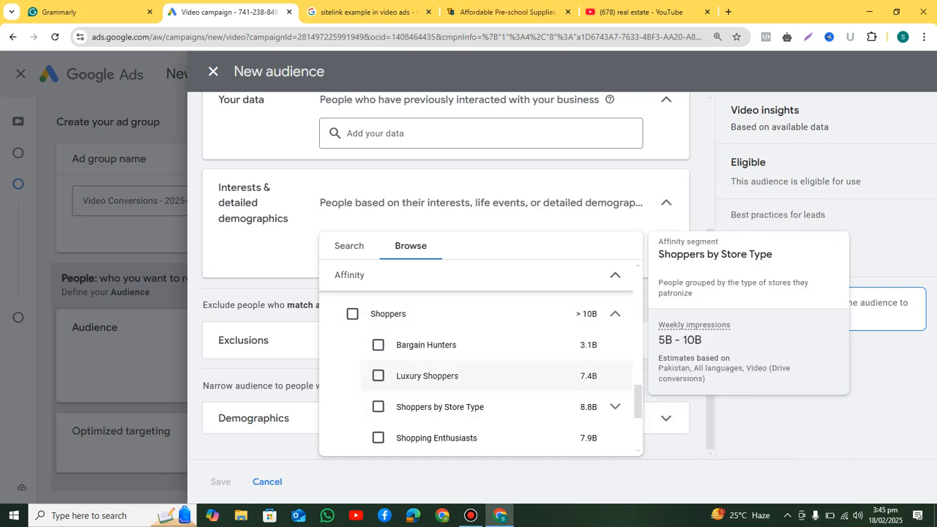
# - Examine the Shopping Enthusiasts and Value Shoppers affinity segments, and recheck the detail cards of Luxury Shoppers and Bargain Hunters
pyautogui.moveTo(439, 438)
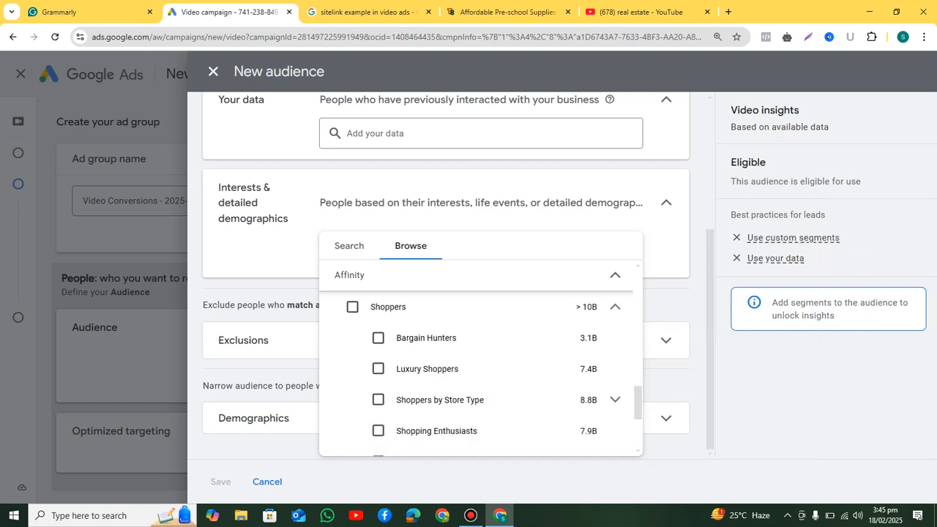
pyautogui.scroll(-2, 476, 366)
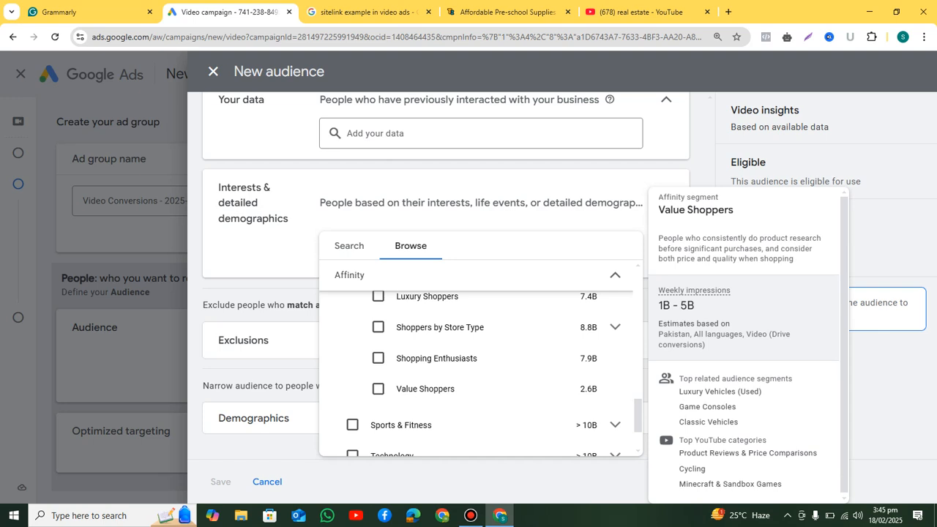
pyautogui.scroll(1, 480, 374)
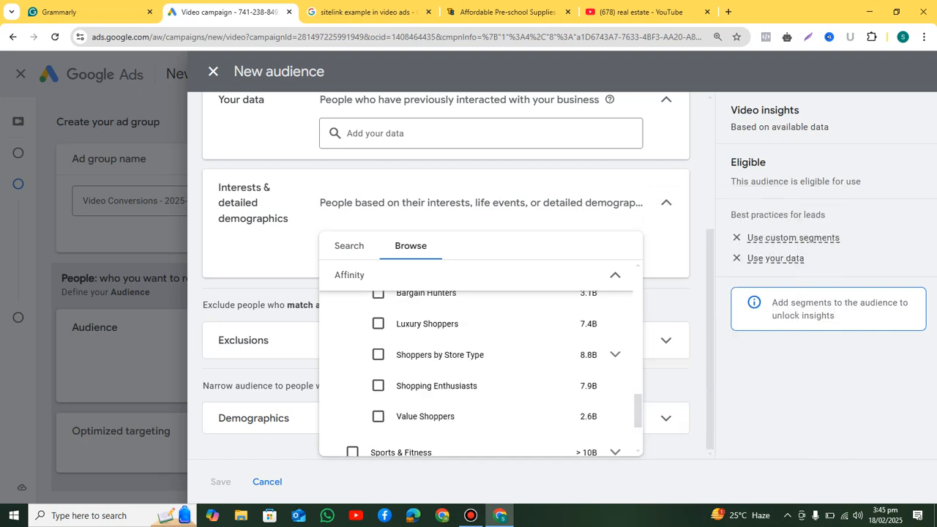
pyautogui.moveTo(483, 324)
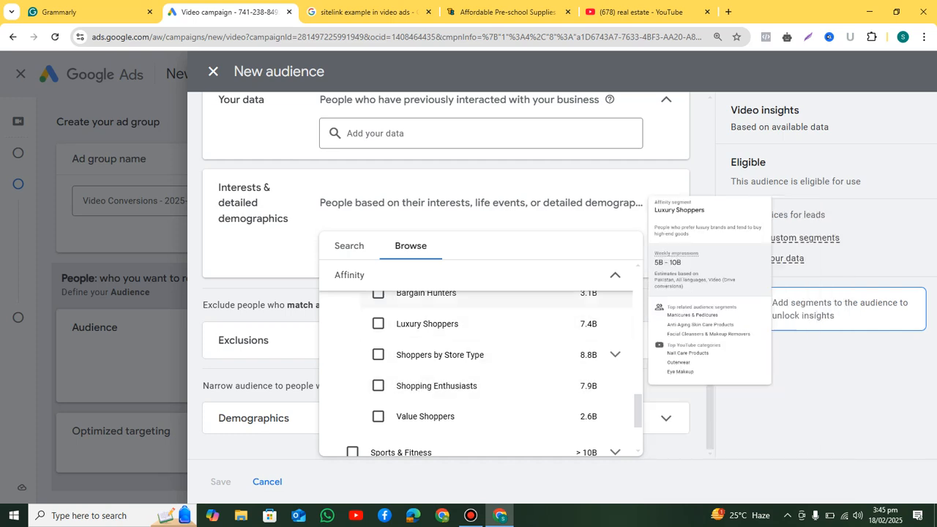
pyautogui.moveTo(483, 293)
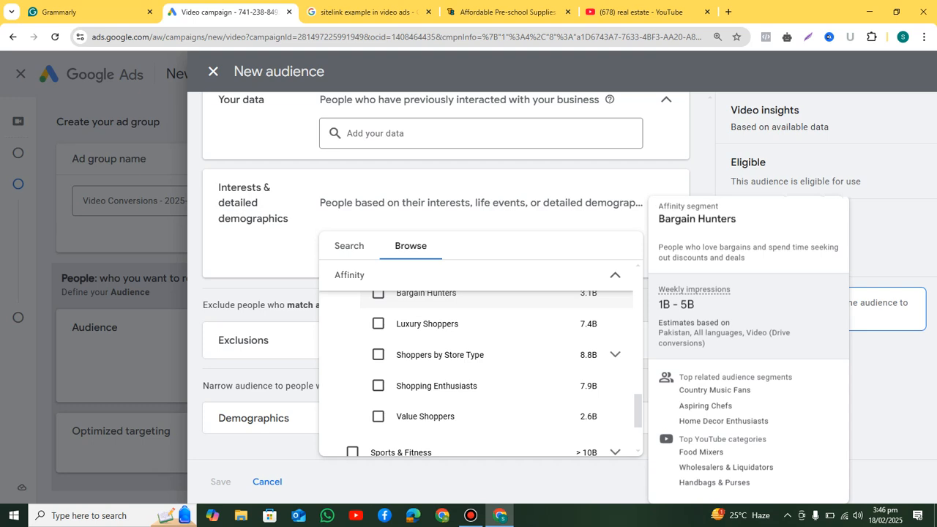
pyautogui.scroll(1, 476, 373)
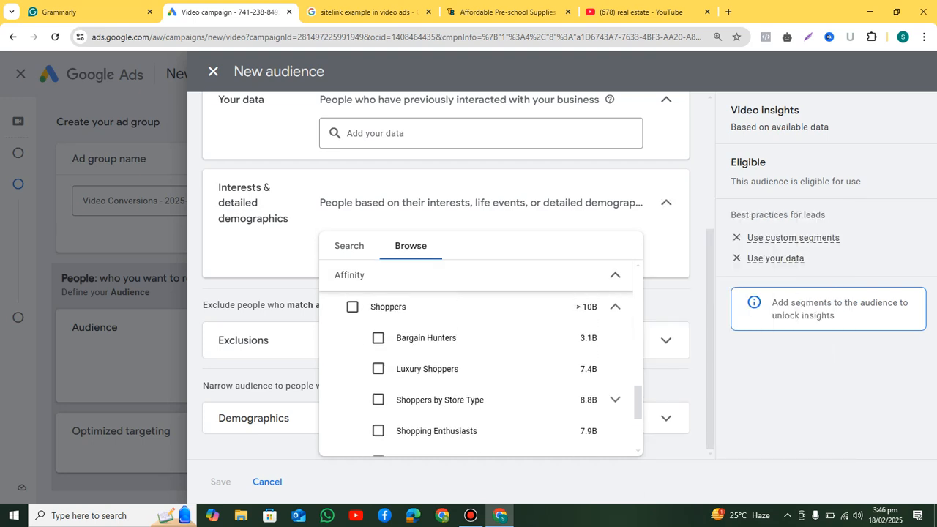
# - Collapse Shoppers, look over the other Affinity categories such as Sports & Fitness, Technology and Travel, and collapse Affinity
pyautogui.click(615, 324)
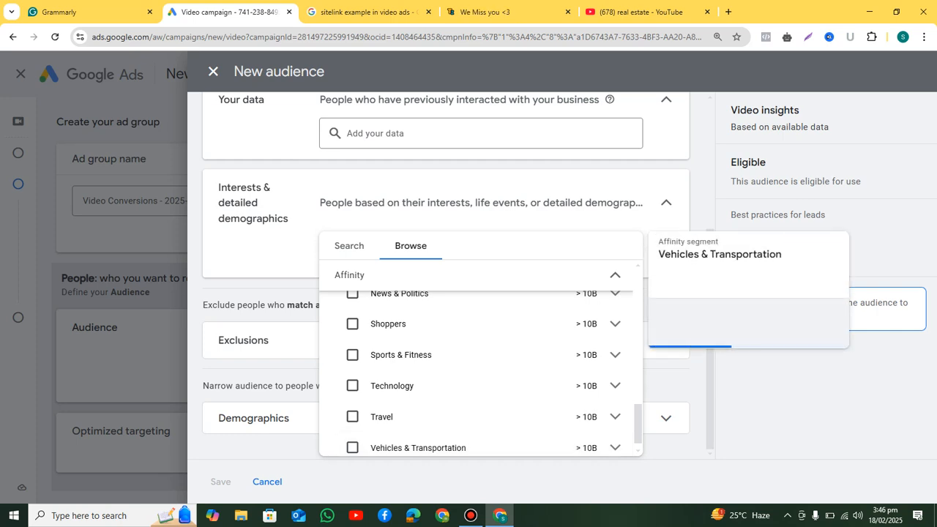
pyautogui.scroll(-1, 439, 439)
pyautogui.scroll(10, 480, 373)
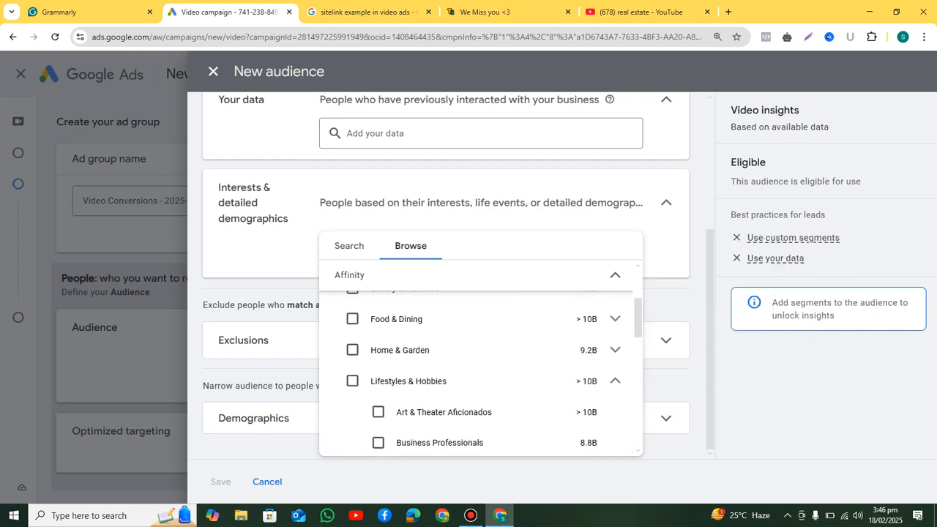
pyautogui.scroll(3, 480, 366)
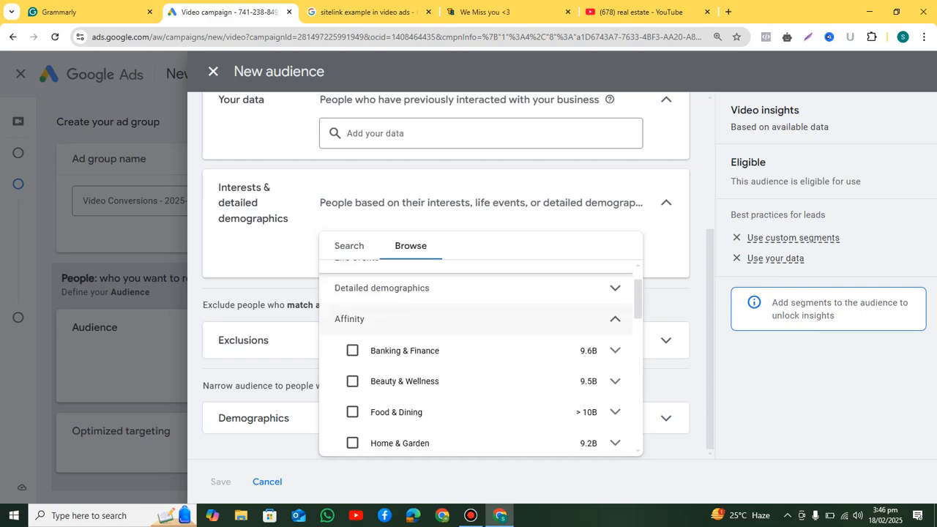
pyautogui.click(480, 320)
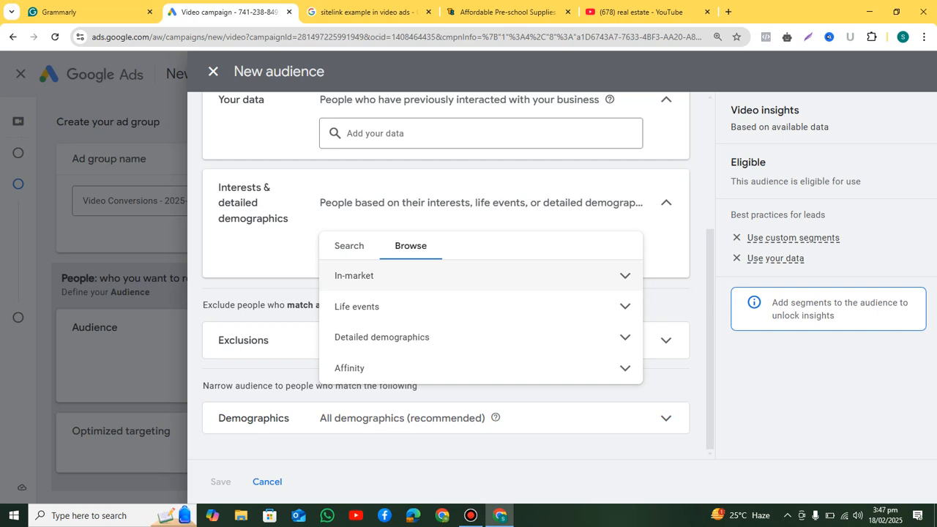
# - Expand In-market and its Apparel & Accessories category, and examine the segments from Activewear down to Women's Apparel
pyautogui.click(624, 276)
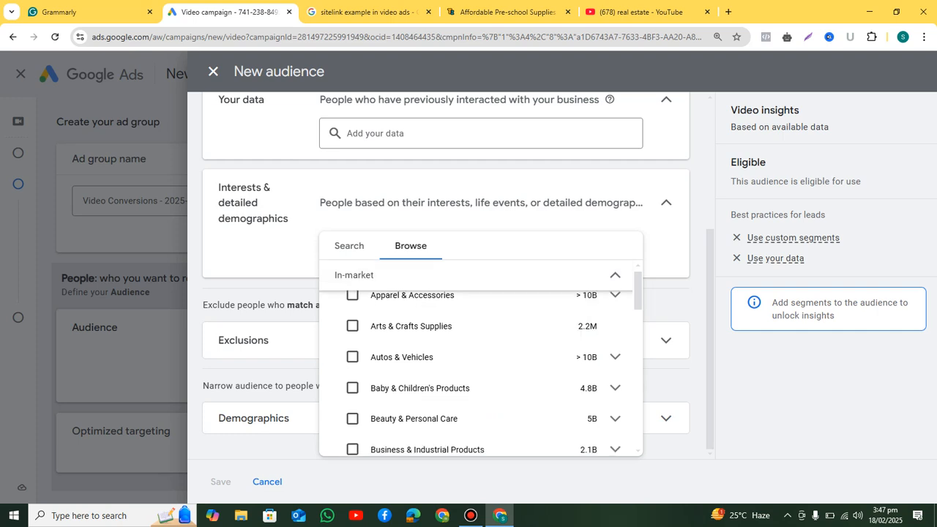
pyautogui.scroll(1, 481, 359)
pyautogui.click(614, 306)
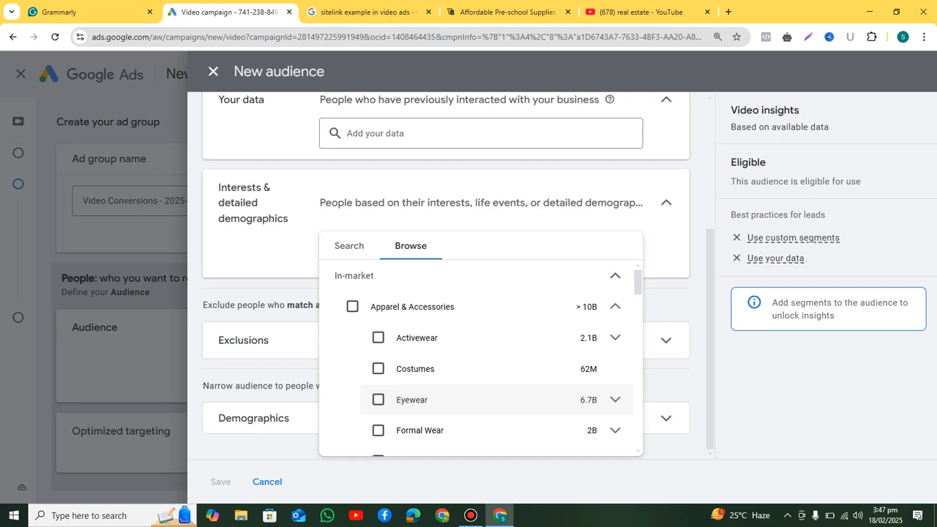
pyautogui.scroll(-1, 481, 366)
pyautogui.scroll(-1, 475, 366)
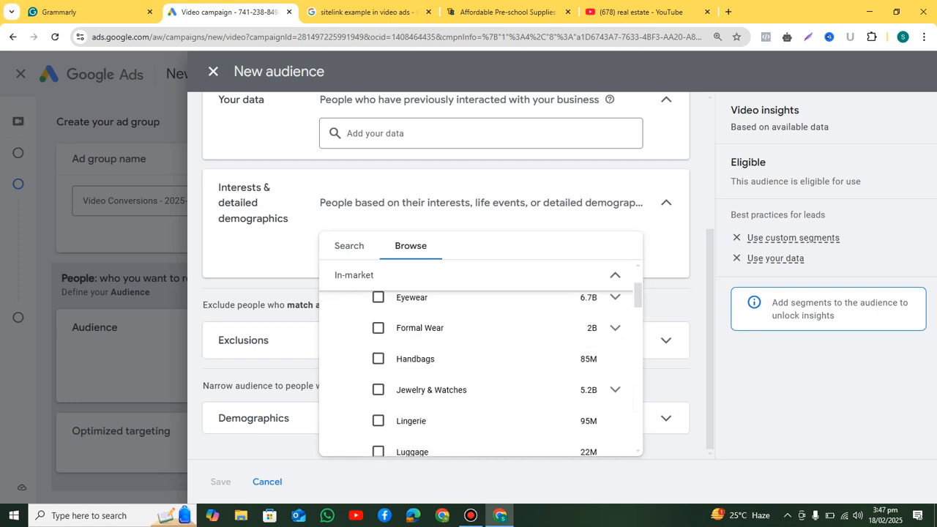
pyautogui.scroll(-4, 481, 373)
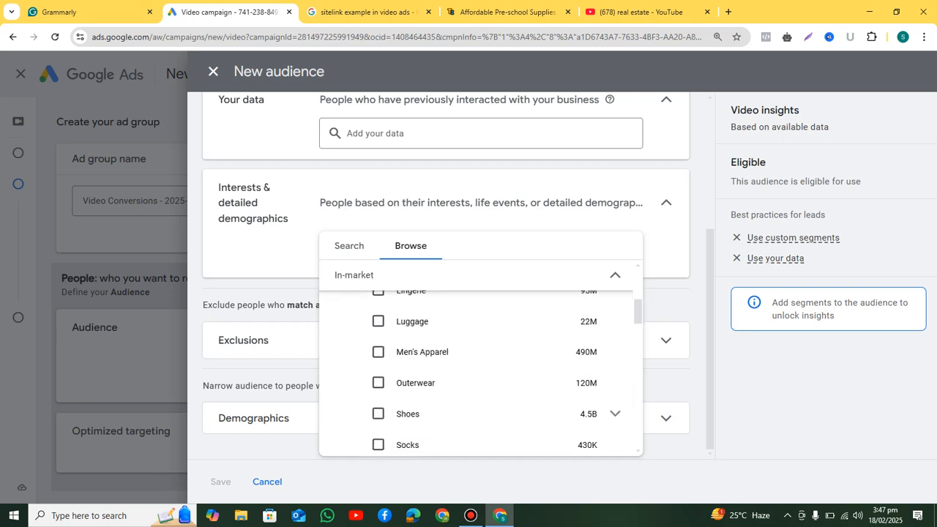
pyautogui.scroll(-4, 481, 373)
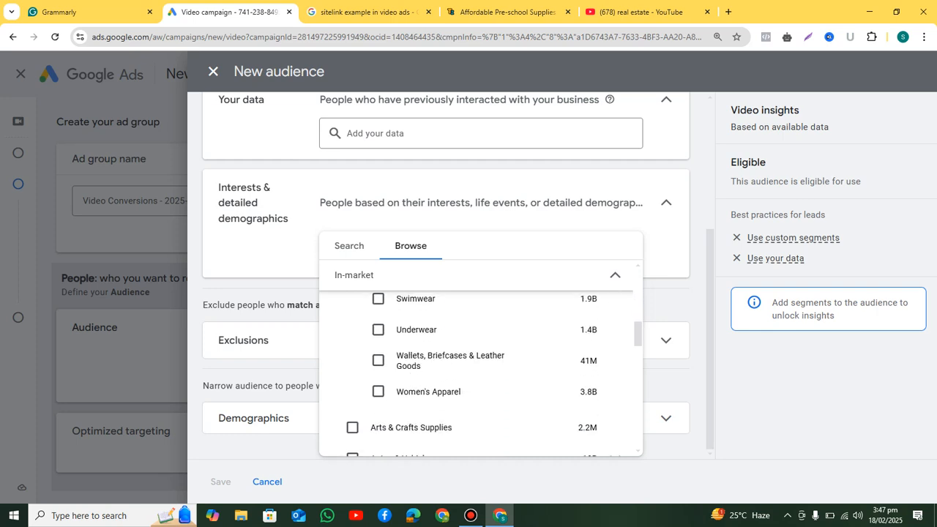
pyautogui.scroll(10, 481, 374)
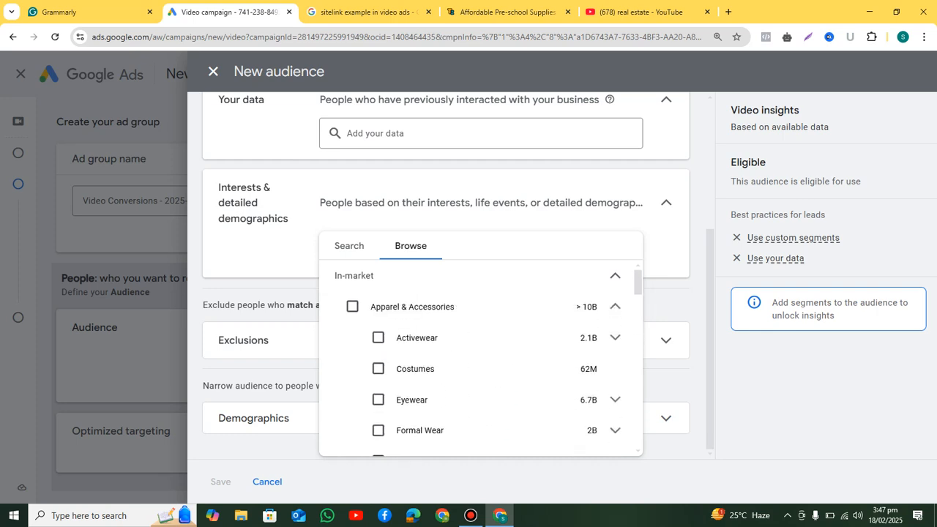
# - Collapse Apparel & Accessories and examine the In-market categories from Arts & Crafts Supplies to Business Services, including their detail cards
pyautogui.click(615, 307)
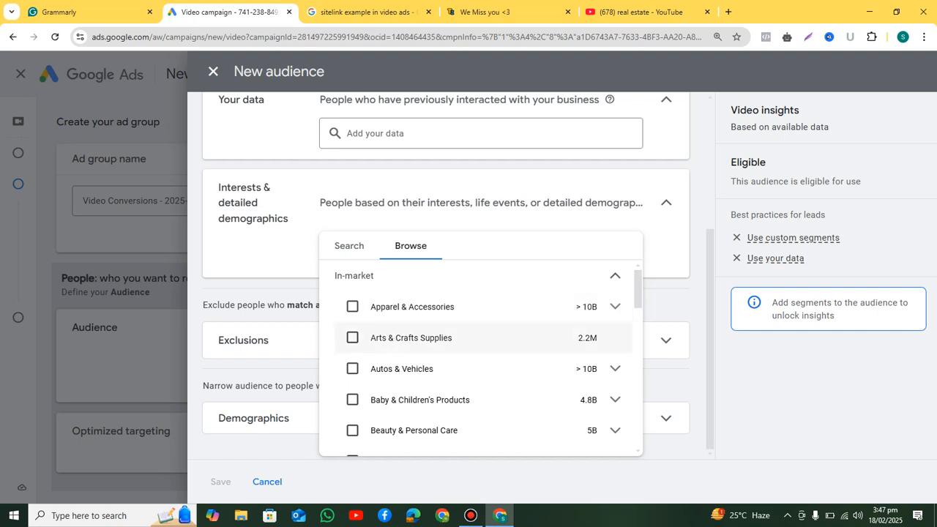
pyautogui.moveTo(439, 337)
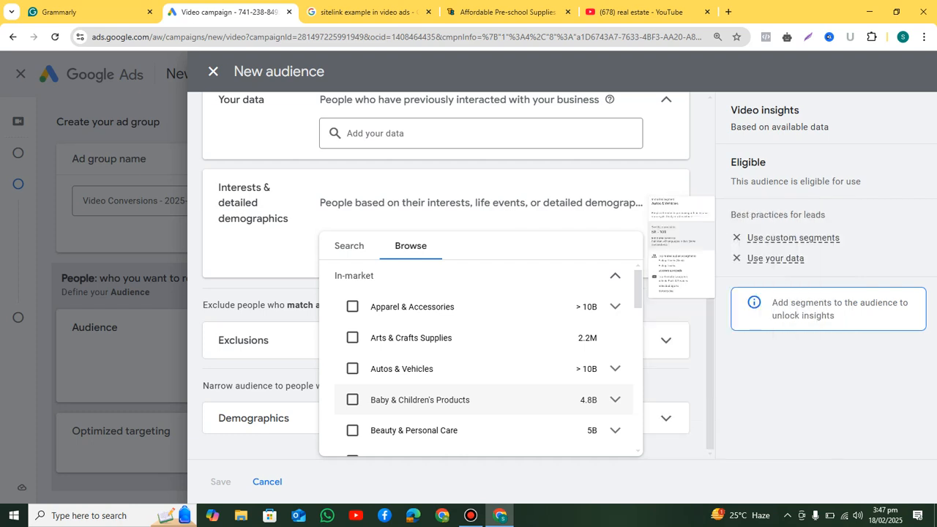
pyautogui.moveTo(420, 400)
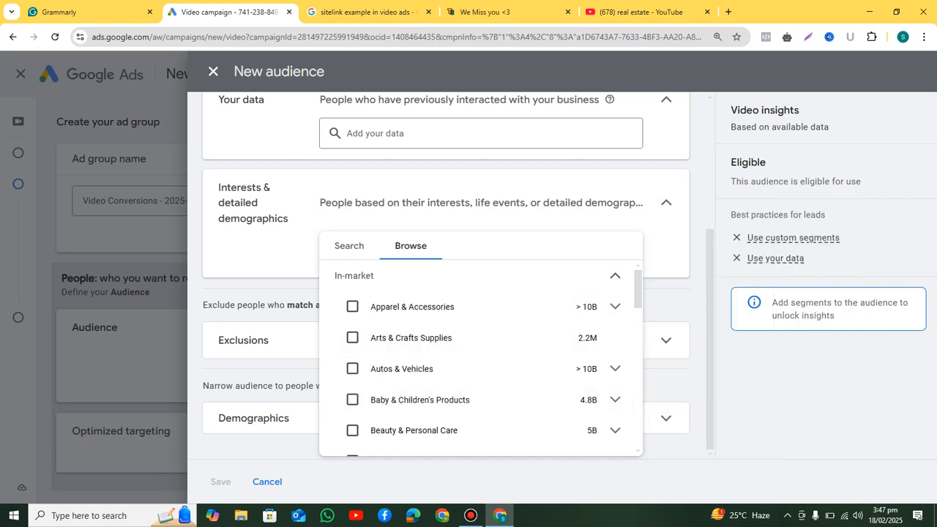
pyautogui.scroll(-2, 481, 366)
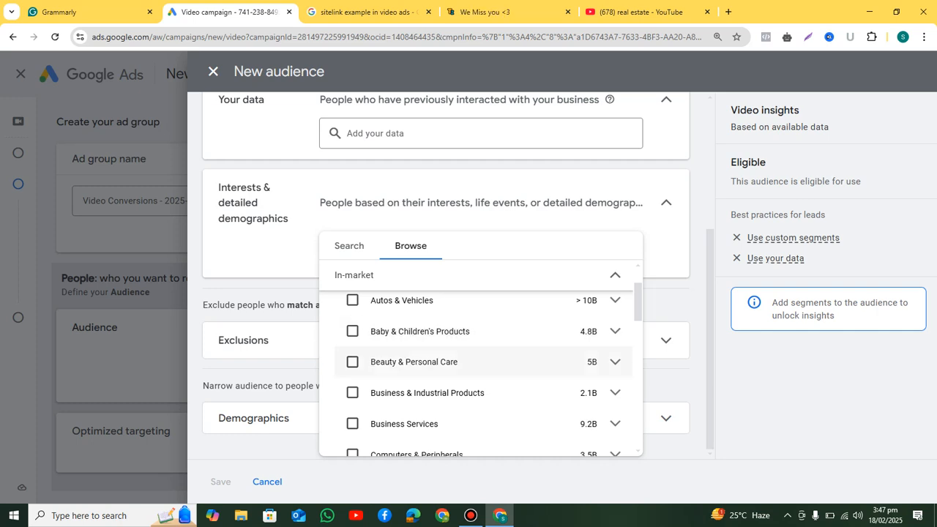
pyautogui.moveTo(481, 361)
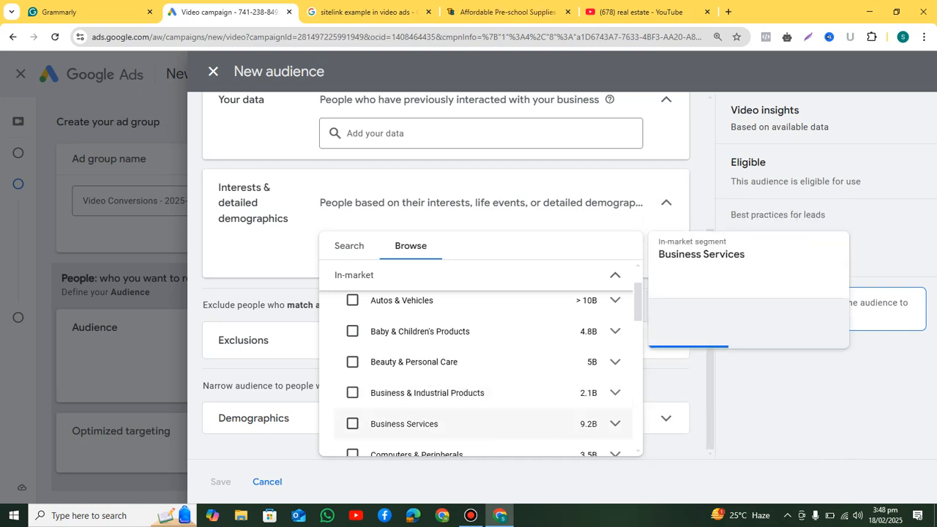
pyautogui.moveTo(439, 423)
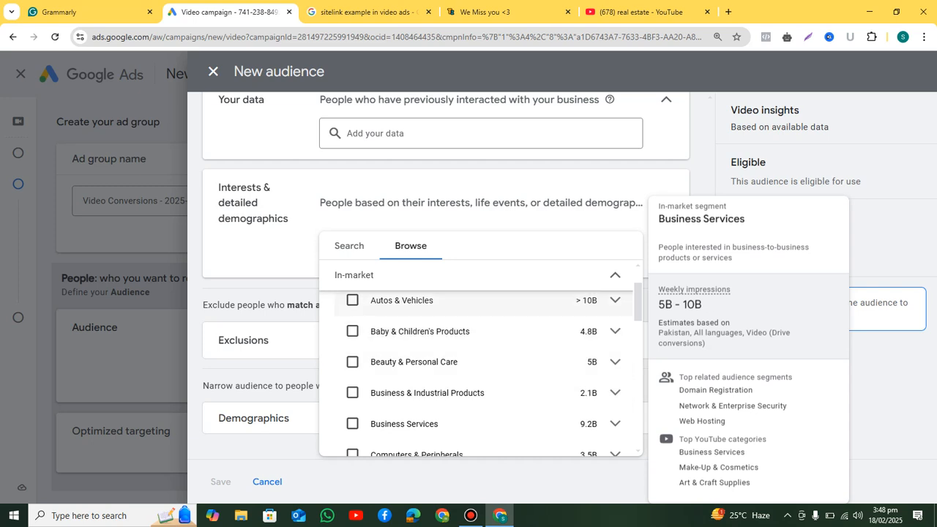
pyautogui.scroll(-1, 476, 373)
pyautogui.scroll(-1, 476, 373)
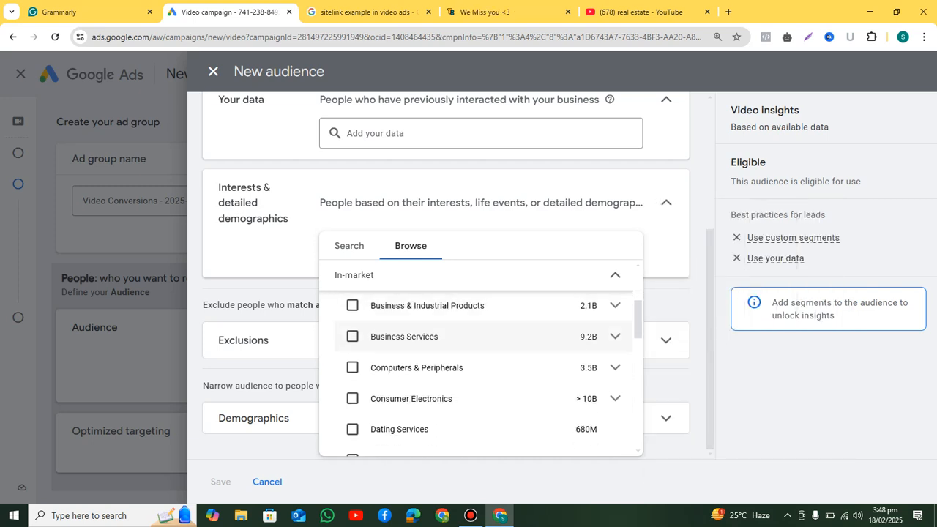
# - Expand Business Services under In-market and examine its segments from Advertising & Marketing Services down to Staffing & Recruitment Services
pyautogui.click(614, 337)
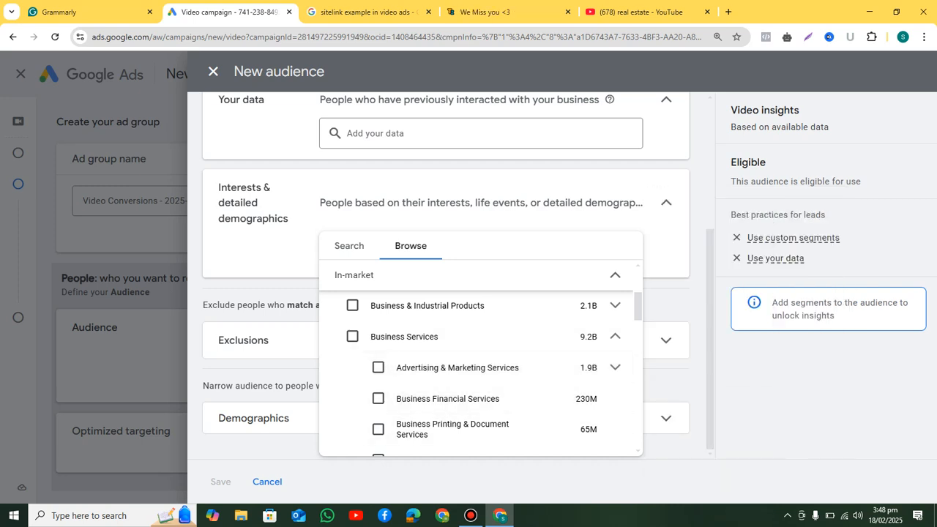
pyautogui.scroll(-2, 480, 373)
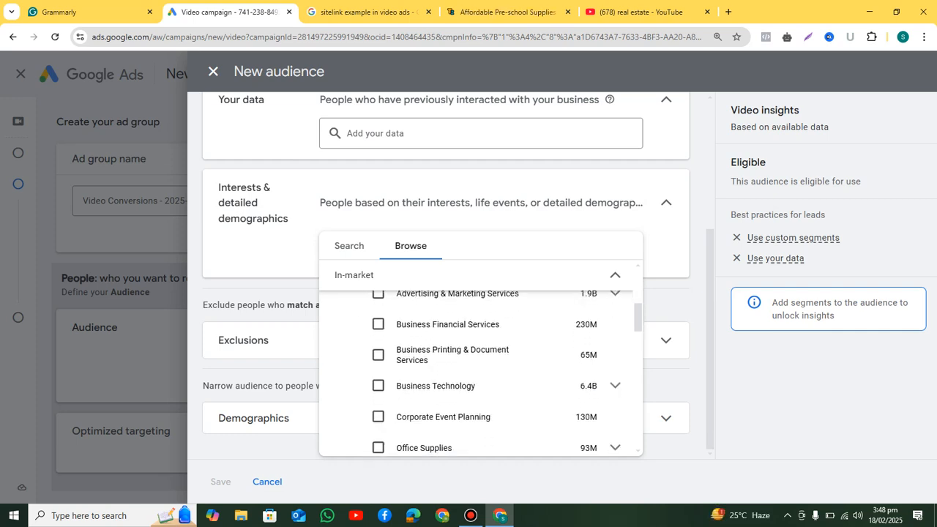
pyautogui.scroll(-2, 480, 373)
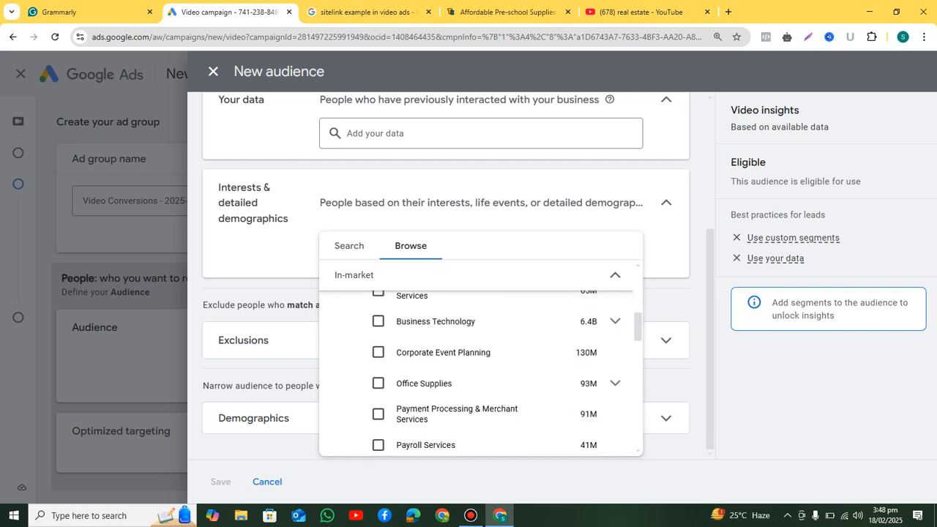
pyautogui.scroll(-5, 480, 373)
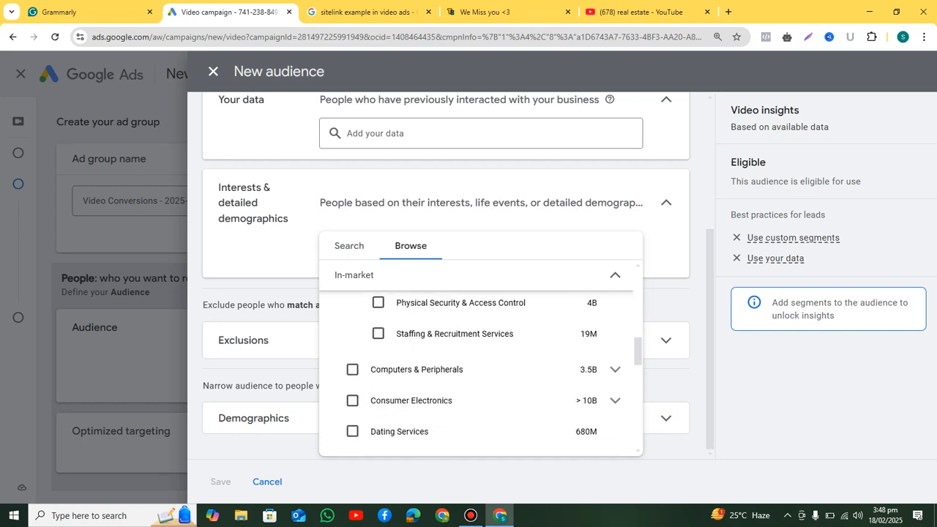
pyautogui.scroll(3, 480, 373)
pyautogui.scroll(4, 480, 373)
pyautogui.scroll(-8, 480, 373)
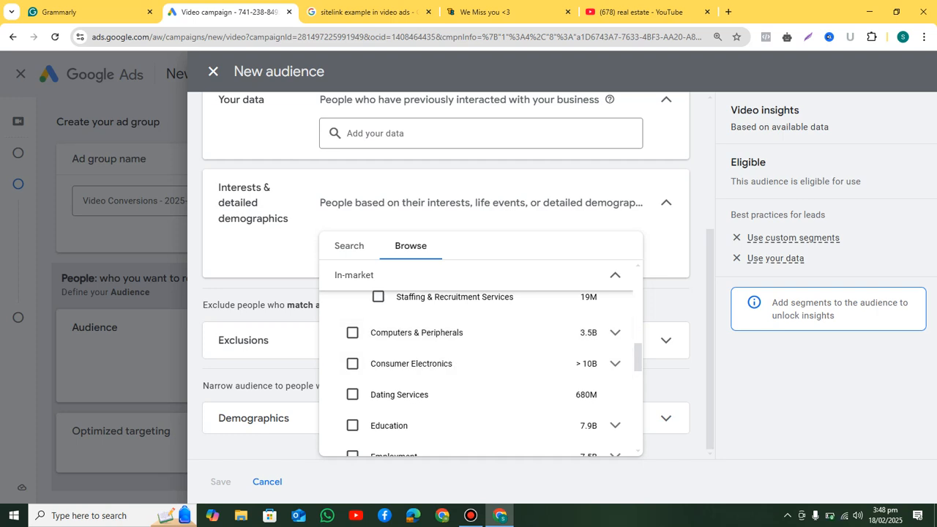
# - Review the remaining In-market categories from Dating Services and Education down to Real Estate and Software, and collapse In-market
pyautogui.scroll(-3, 480, 373)
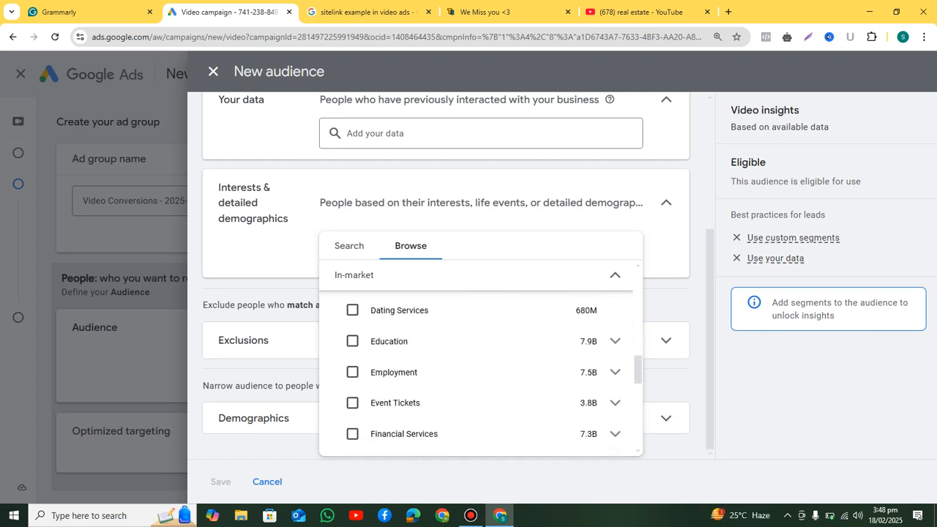
pyautogui.scroll(-2, 481, 373)
pyautogui.scroll(-2, 480, 373)
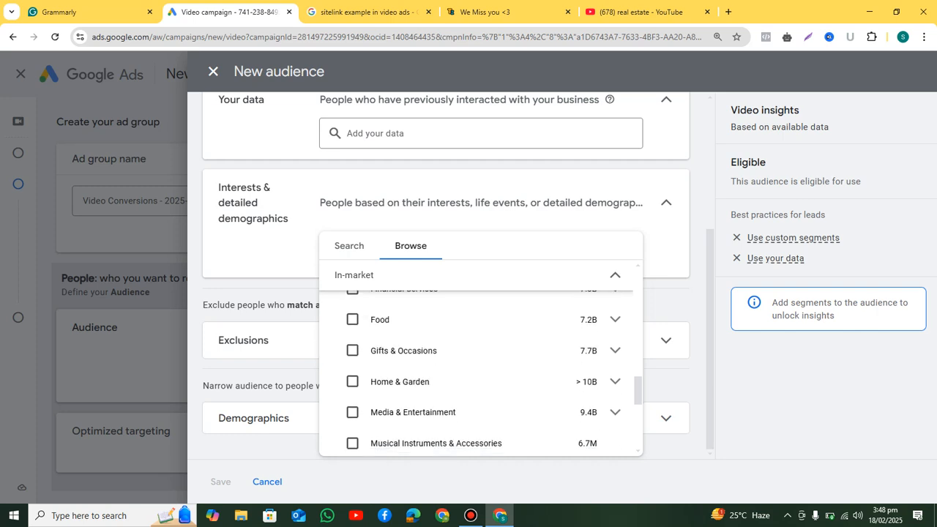
pyautogui.scroll(-2, 480, 373)
pyautogui.scroll(-2, 480, 373)
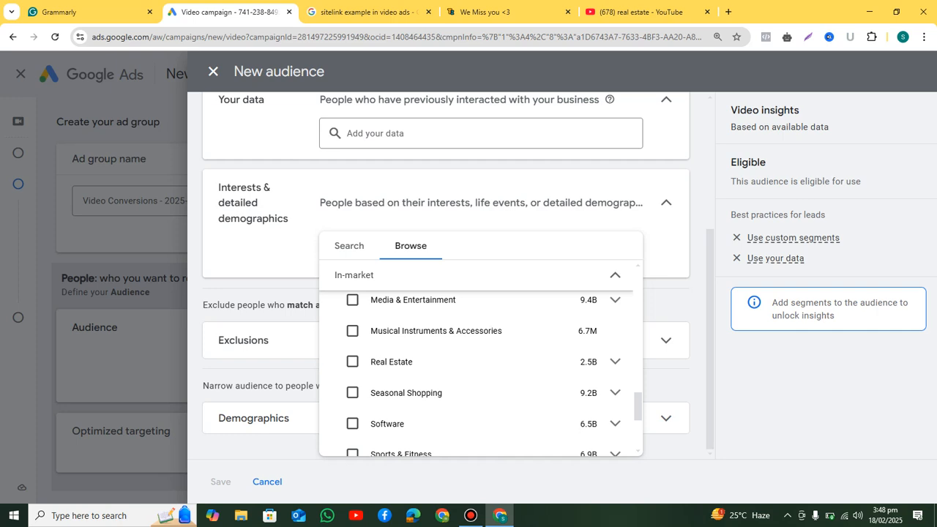
pyautogui.scroll(20, 481, 373)
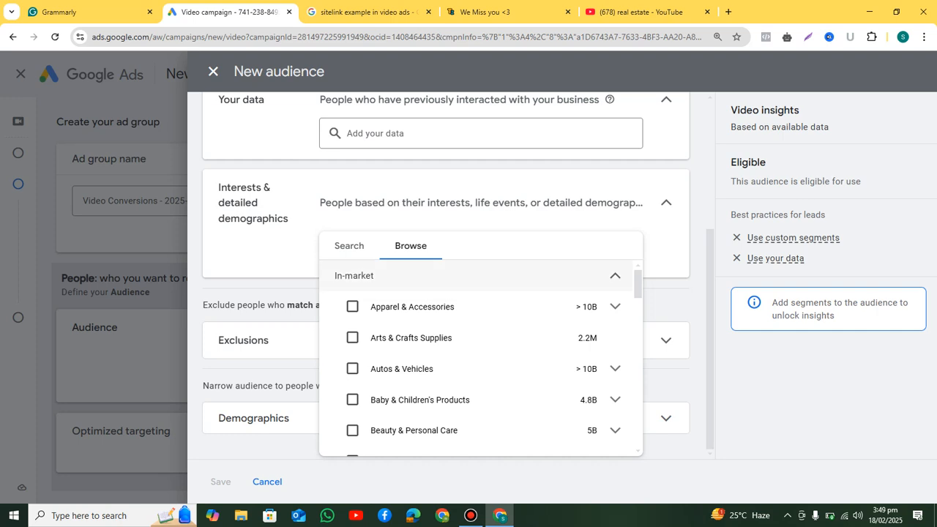
pyautogui.click(615, 275)
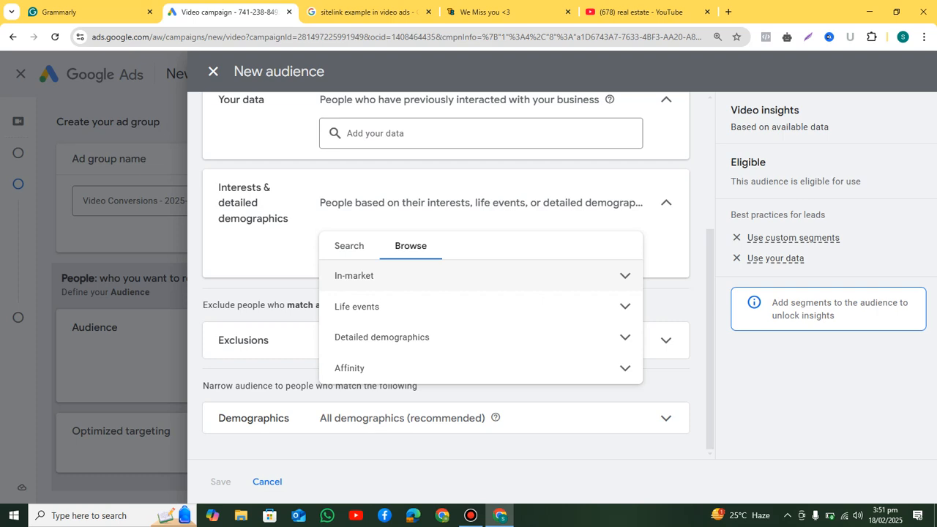
# - Collapse and reopen the Interests & detailed demographics section, and open its segment search
pyautogui.click(665, 205)
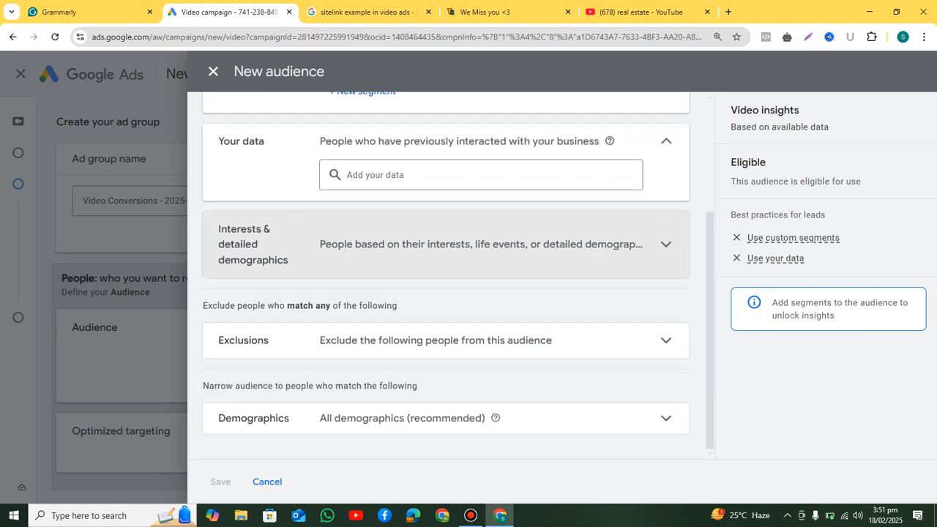
pyautogui.click(665, 244)
pyautogui.click(481, 252)
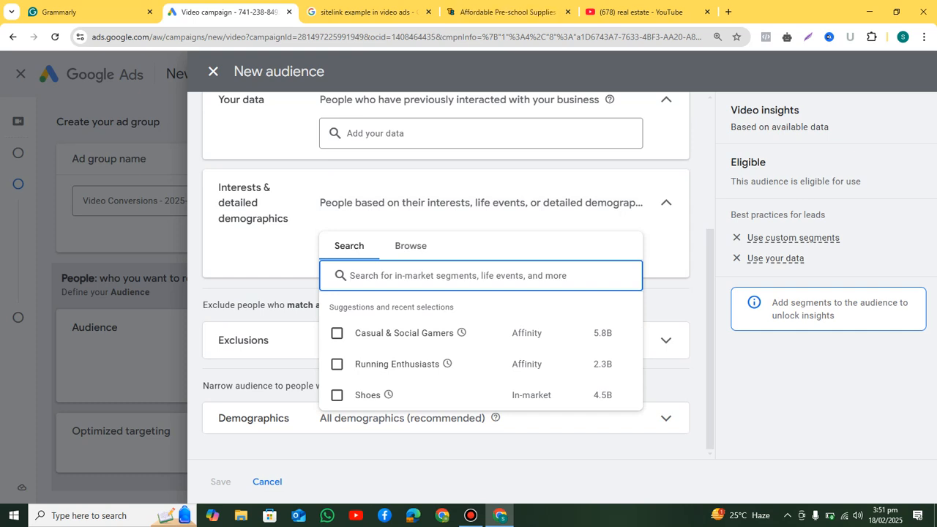
# - Search the interest segments for "advertising" and add the in-market segment Advertising & Marketing Services to the audience
pyautogui.write('ad')
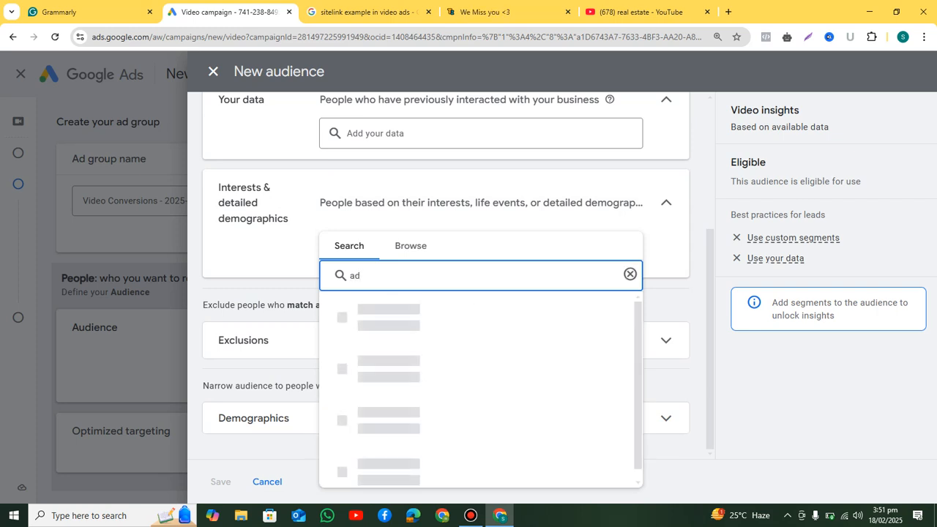
pyautogui.write('vertising')
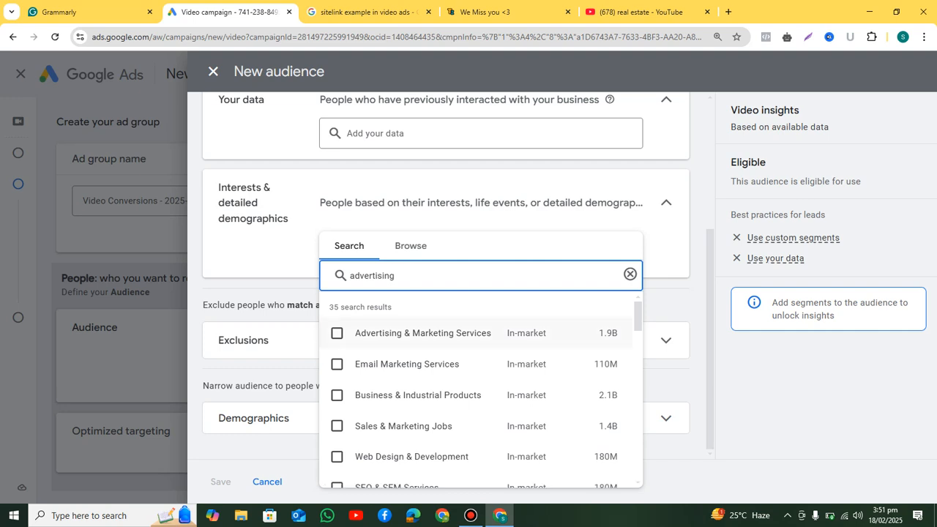
pyautogui.moveTo(423, 333)
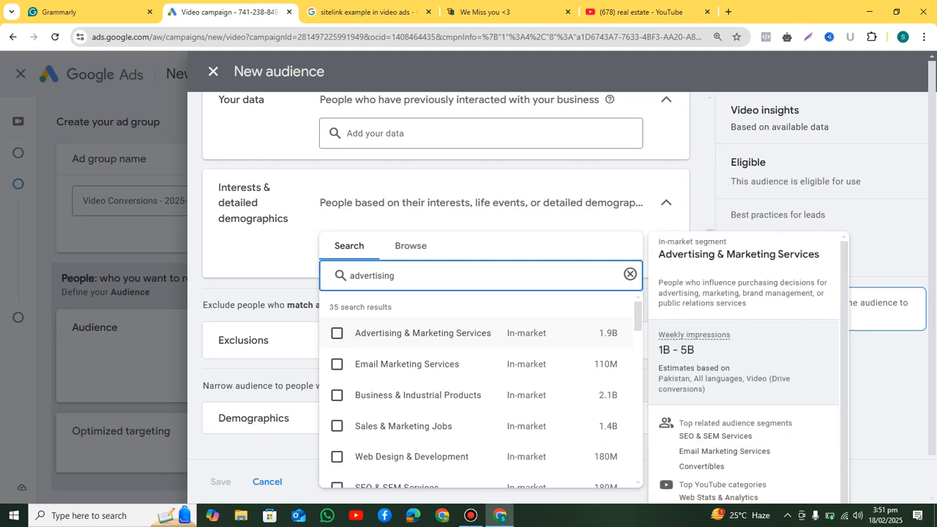
pyautogui.click(336, 333)
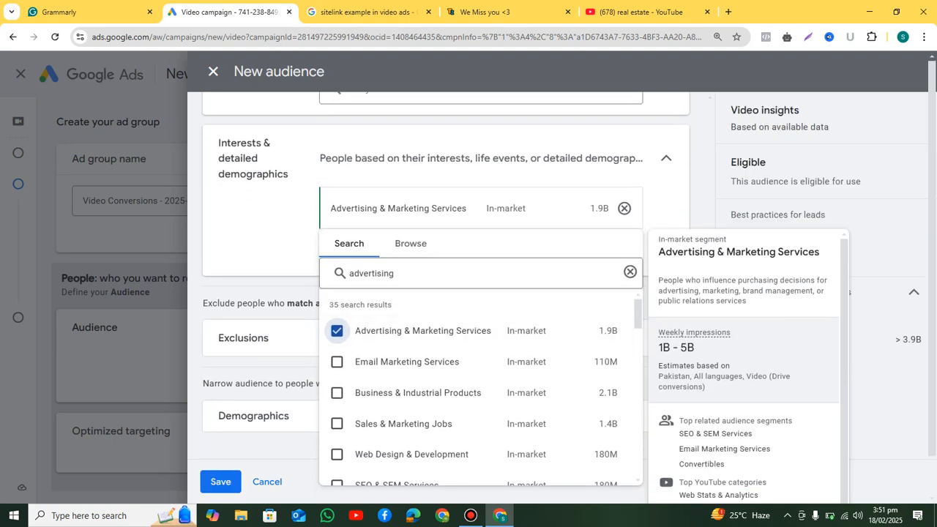
pyautogui.click(262, 238)
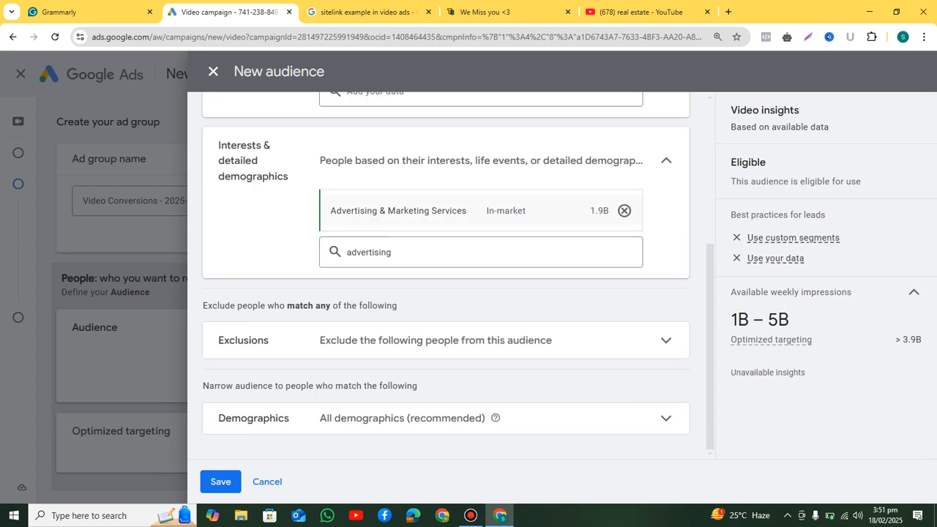
# - Reopen the "advertising" search results and examine the details of the SEO & SEM Services segment
pyautogui.click(412, 252)
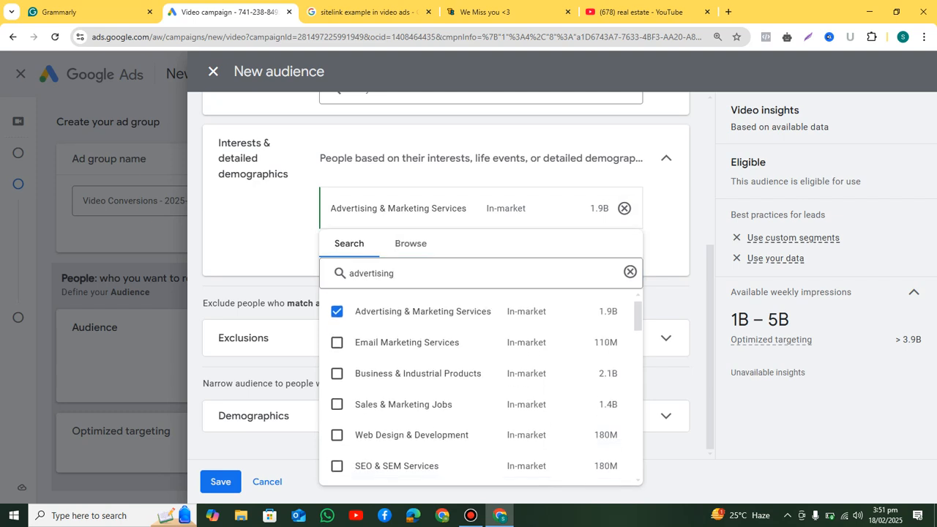
pyautogui.scroll(-3, 481, 388)
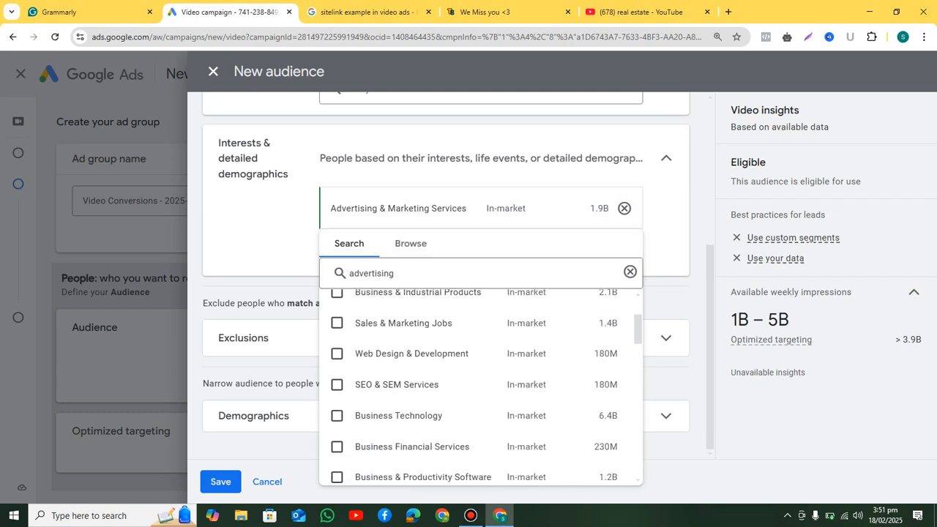
pyautogui.moveTo(475, 384)
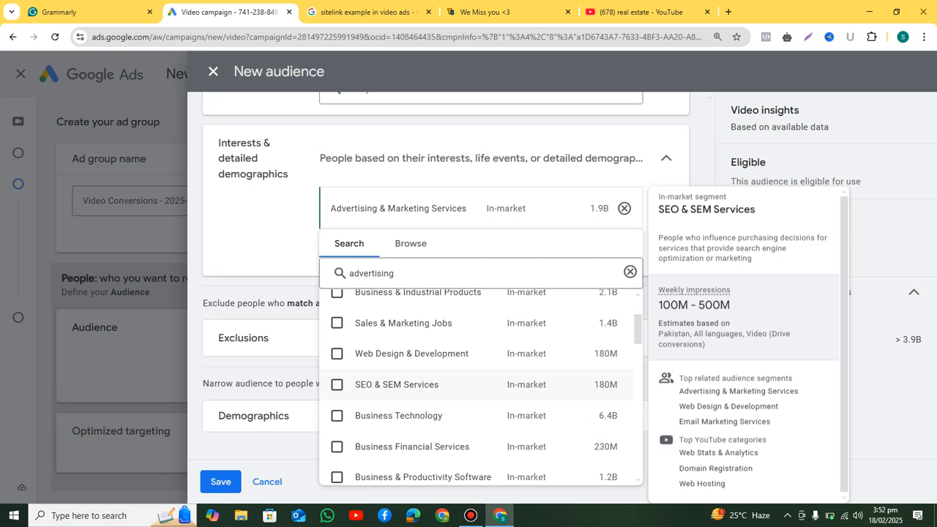
# - Switch to the Grammarly document and add the line "SEM = Search Engine Marketing" below Custom Audience
pyautogui.click(86, 12)
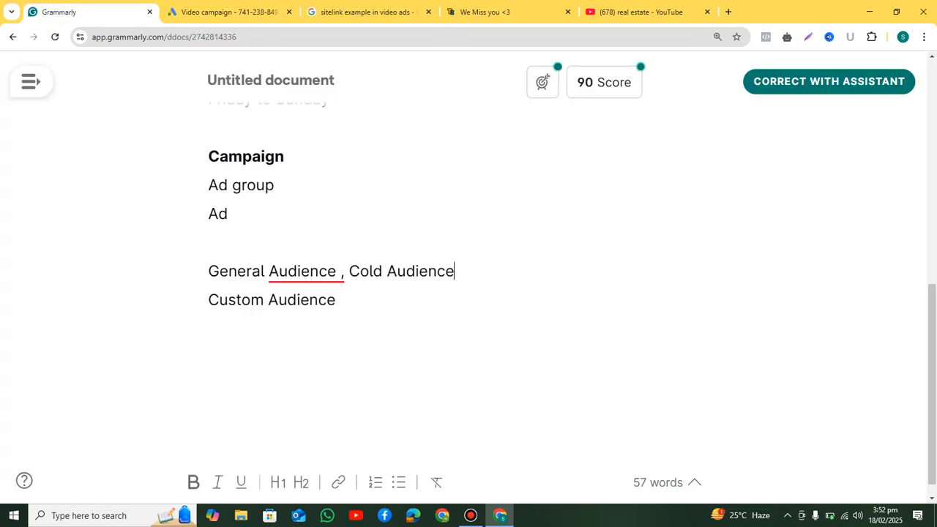
pyautogui.press('Down')
pyautogui.press('Return')
pyautogui.write('SEM ')
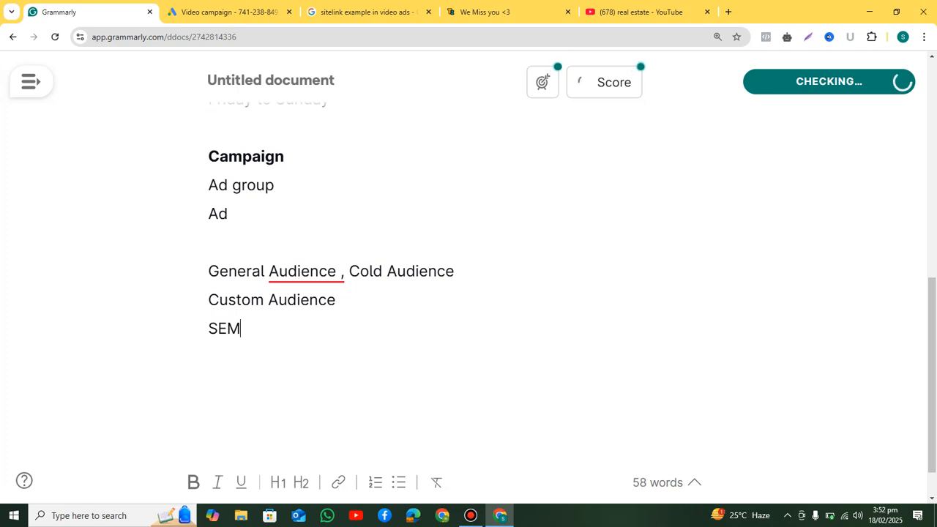
pyautogui.write('= Search Eng')
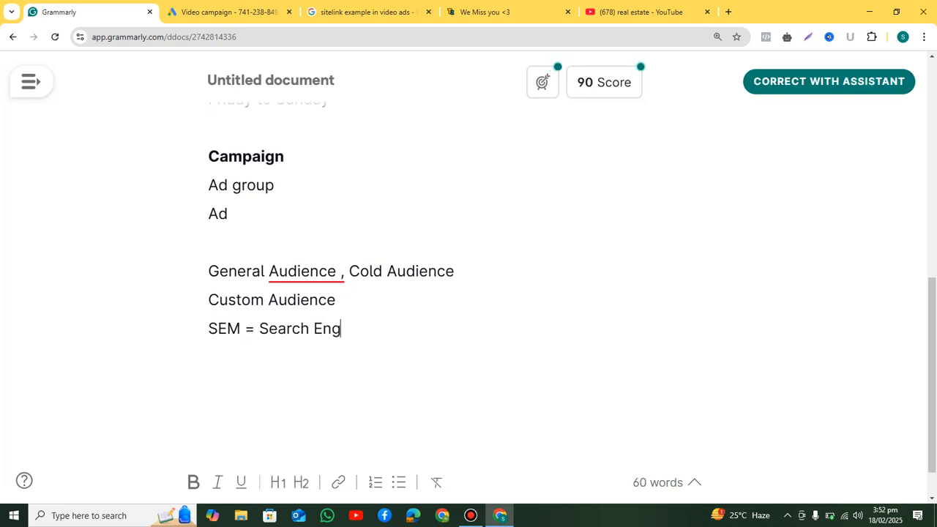
pyautogui.write('ine Marketing')
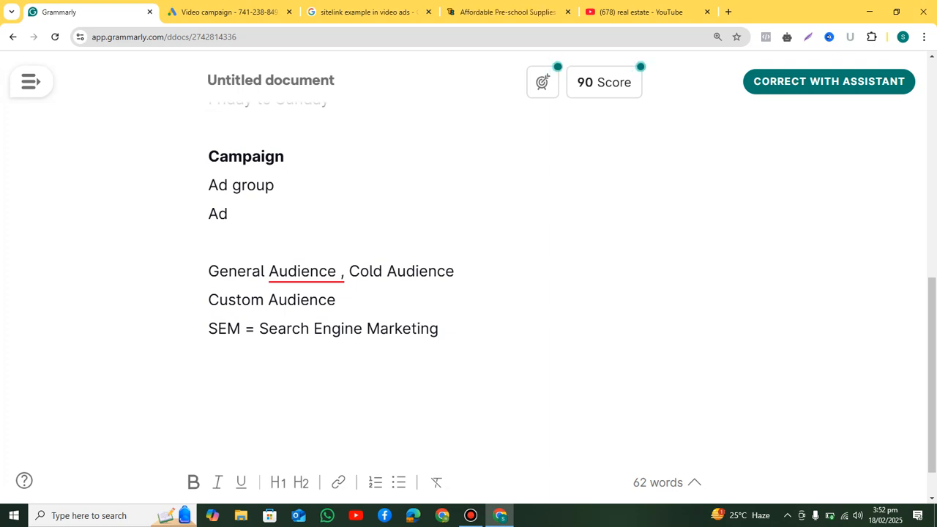
# - Add the line "SMM = Social Media Marketing" below the SEM definition in the notes
pyautogui.press('Return')
pyautogui.press('Return')
pyautogui.write('S')
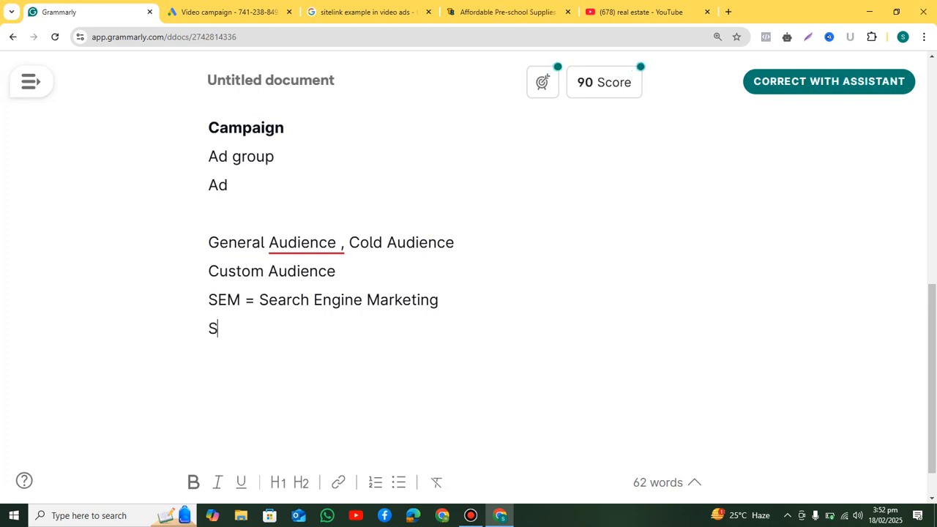
pyautogui.write('MM = ')
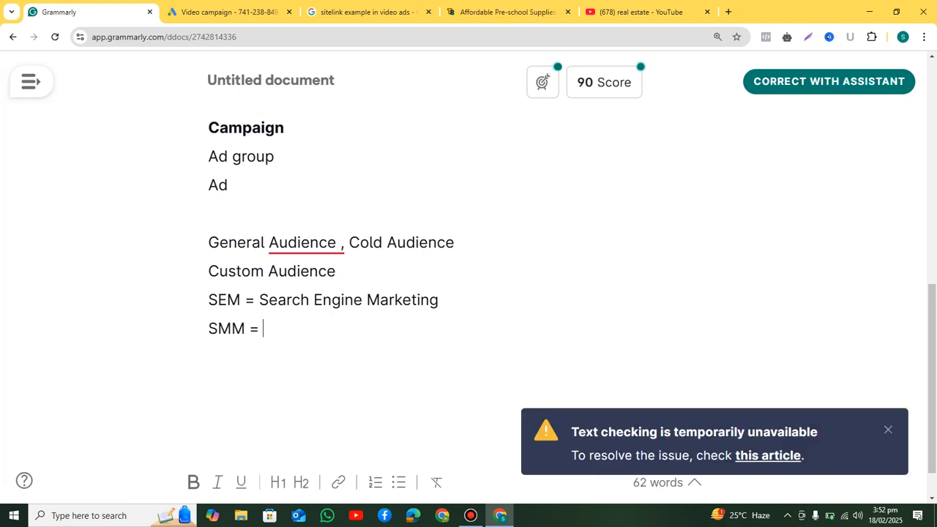
pyautogui.write('Social Media Marketing')
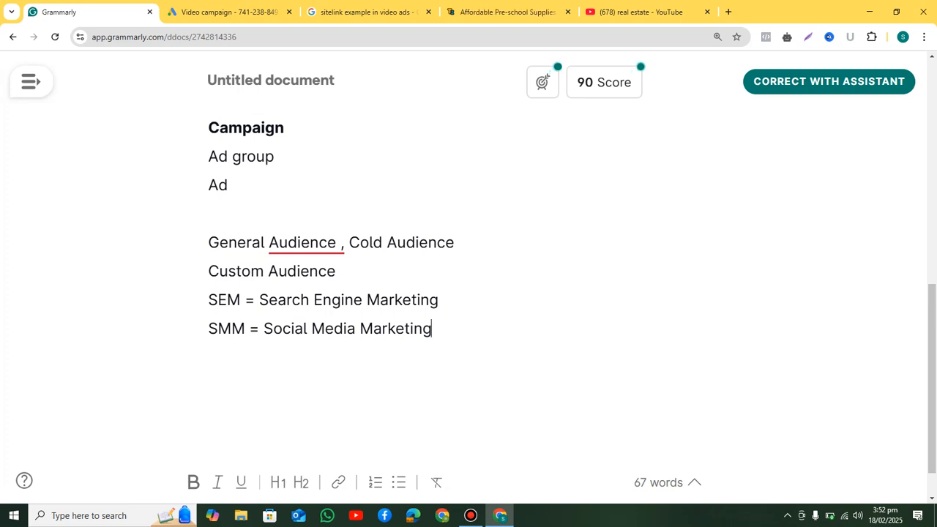
# - Return to the Google Ads audience, clear the segment search and remove the Advertising & Marketing Services segment
pyautogui.hotkey('ctrl', 'Tab')
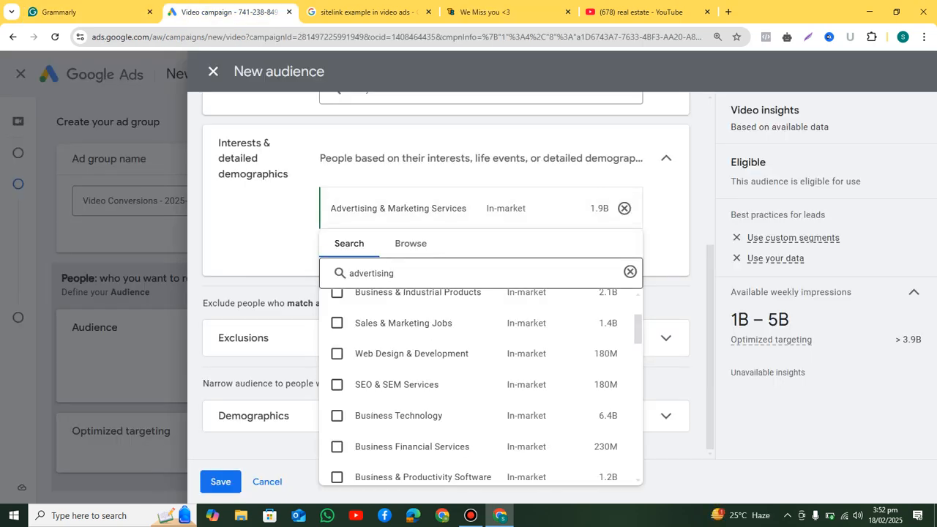
pyautogui.click(630, 272)
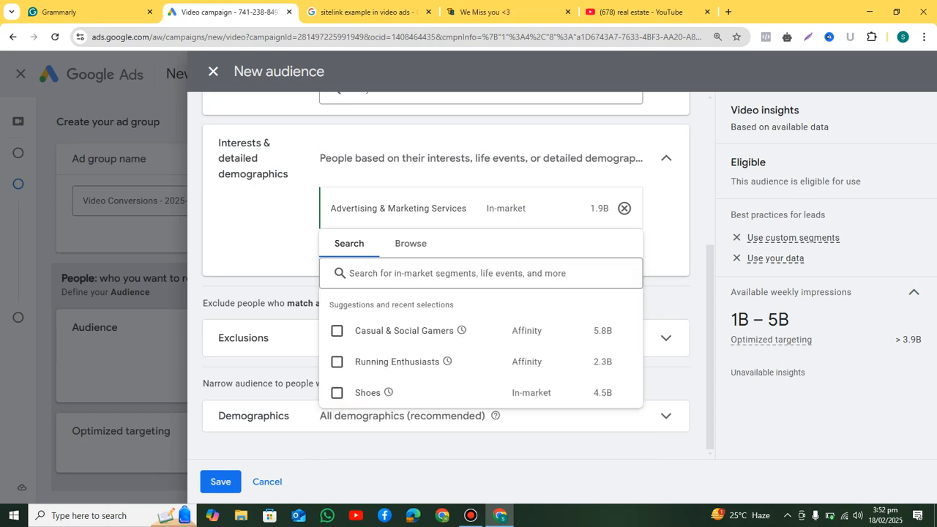
pyautogui.press('Escape')
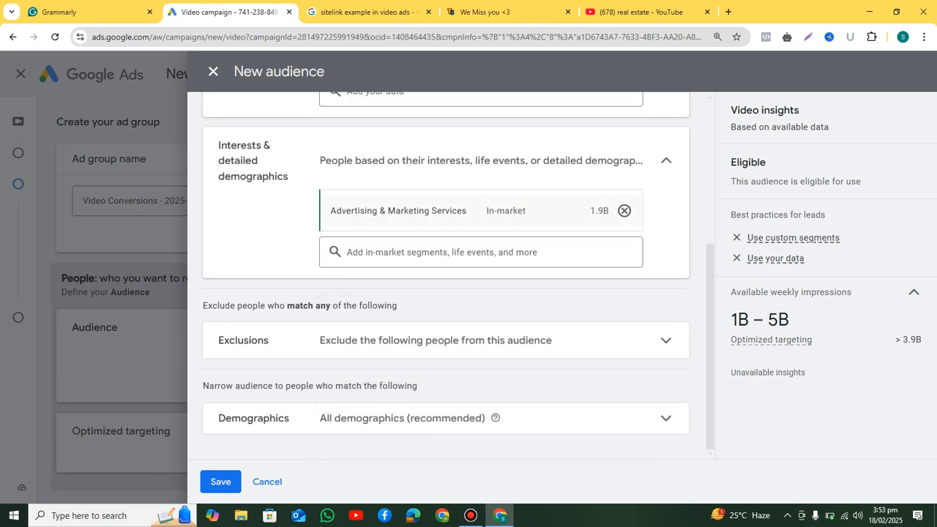
pyautogui.click(625, 211)
# - Search the interest segments for "parents", review the matching segments and clear the search
pyautogui.click(481, 252)
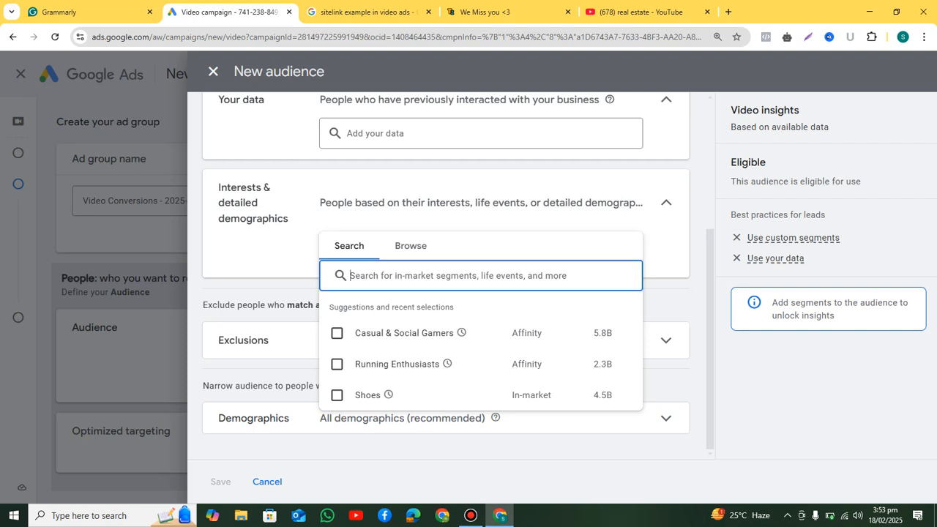
pyautogui.write('parents')
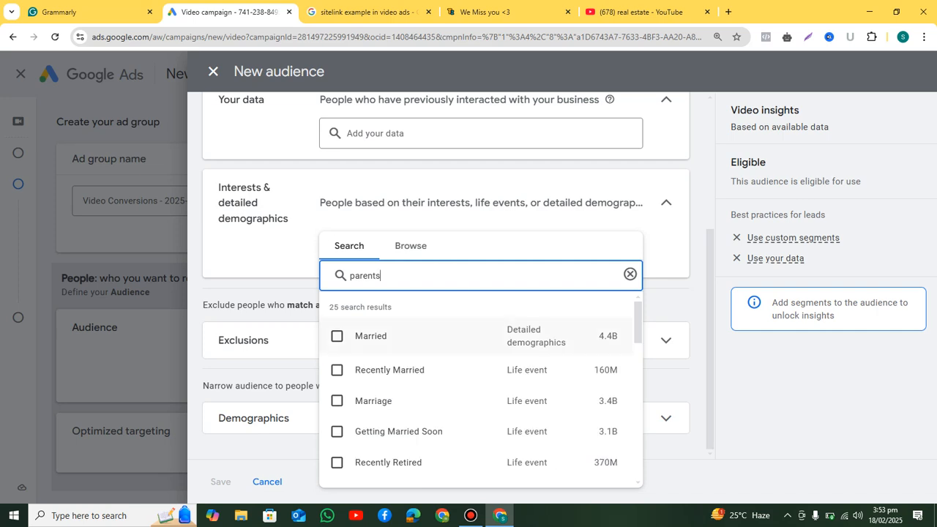
pyautogui.scroll(-2, 481, 388)
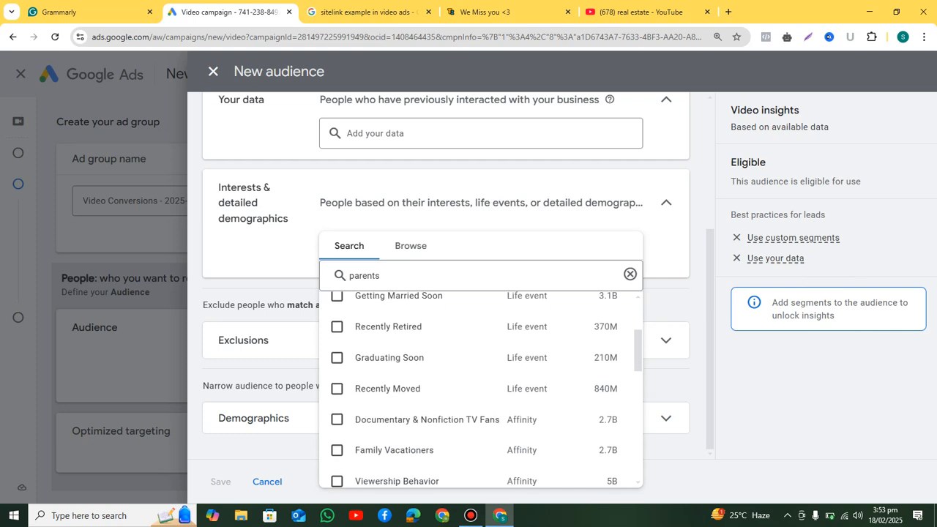
pyautogui.scroll(-3, 481, 387)
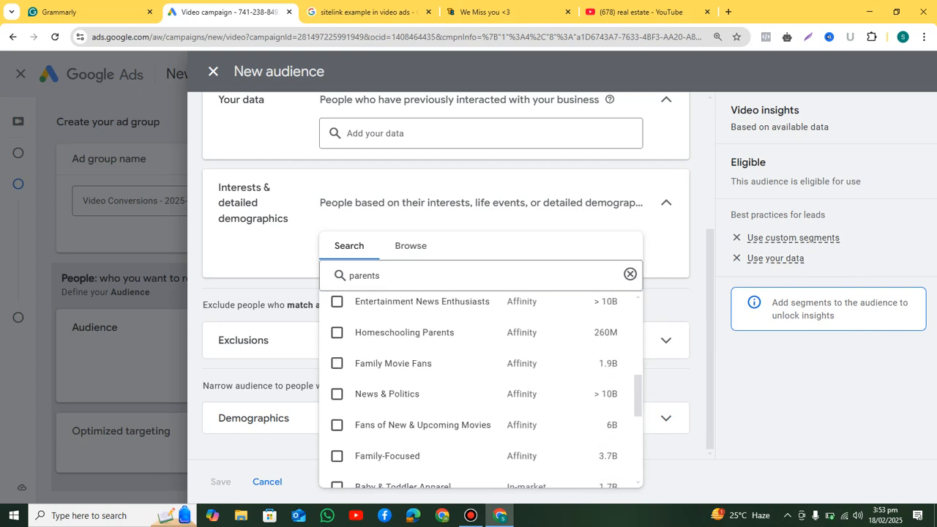
pyautogui.scroll(5, 481, 388)
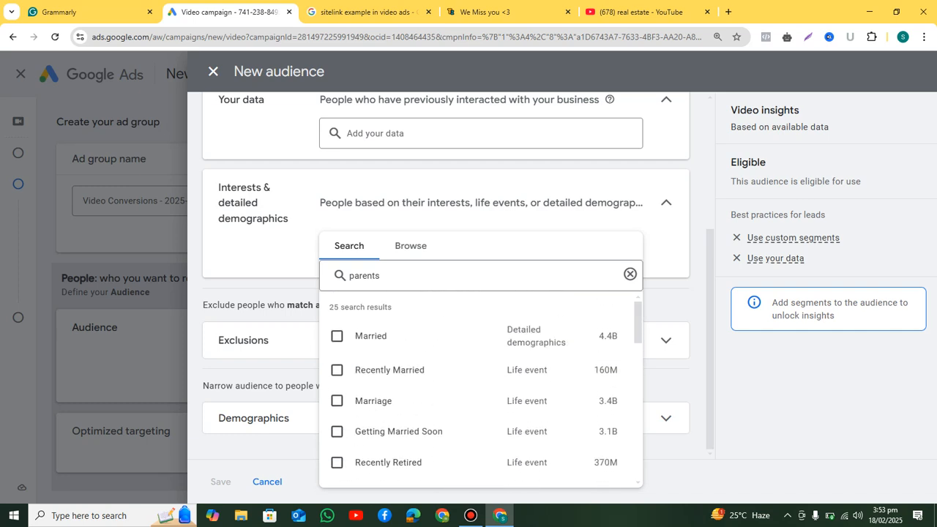
pyautogui.scroll(-8, 480, 388)
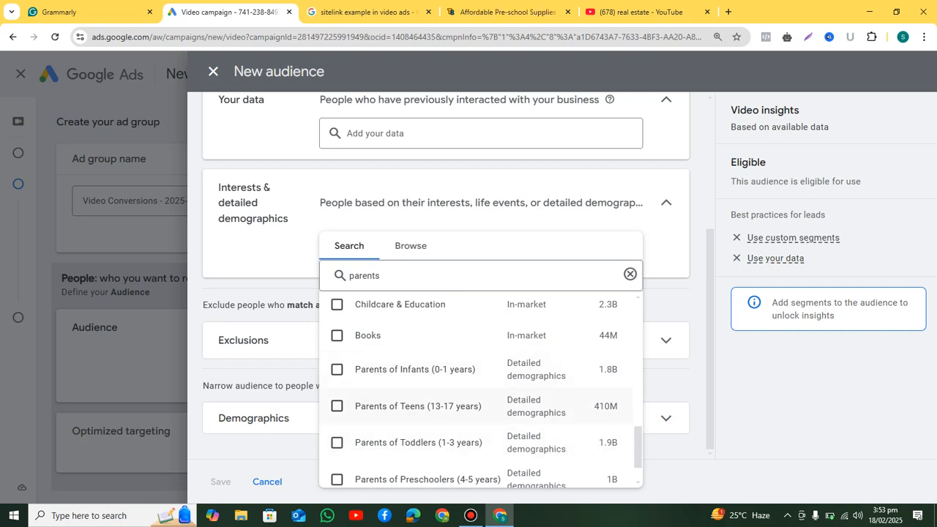
pyautogui.click(630, 275)
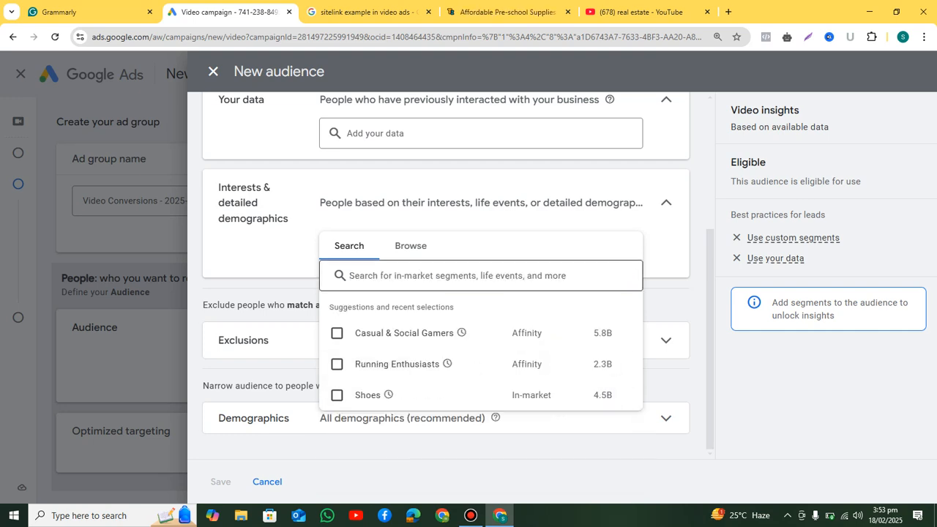
# - Search again for "parents" and add Parents of Toddlers (1-3 years) and Parents of Preschoolers (4-5 years) to the audience
pyautogui.click(481, 276)
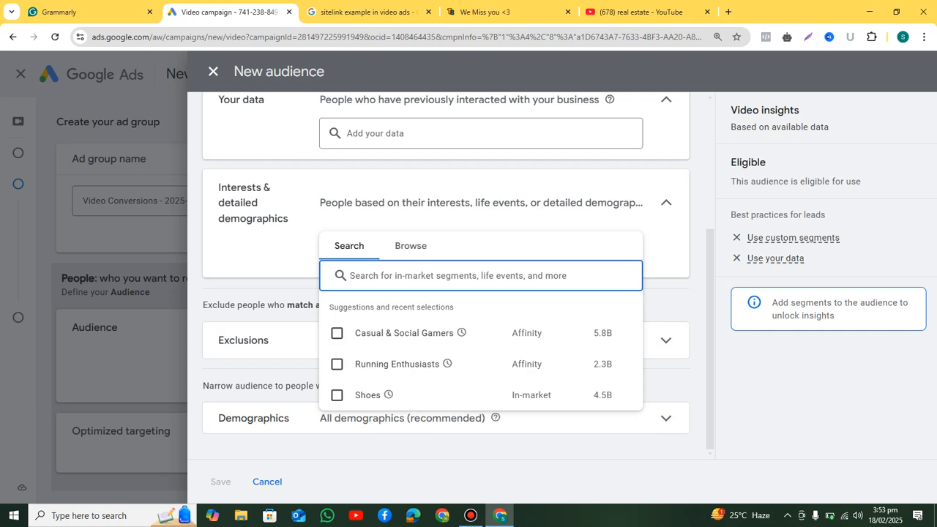
pyautogui.write('parents')
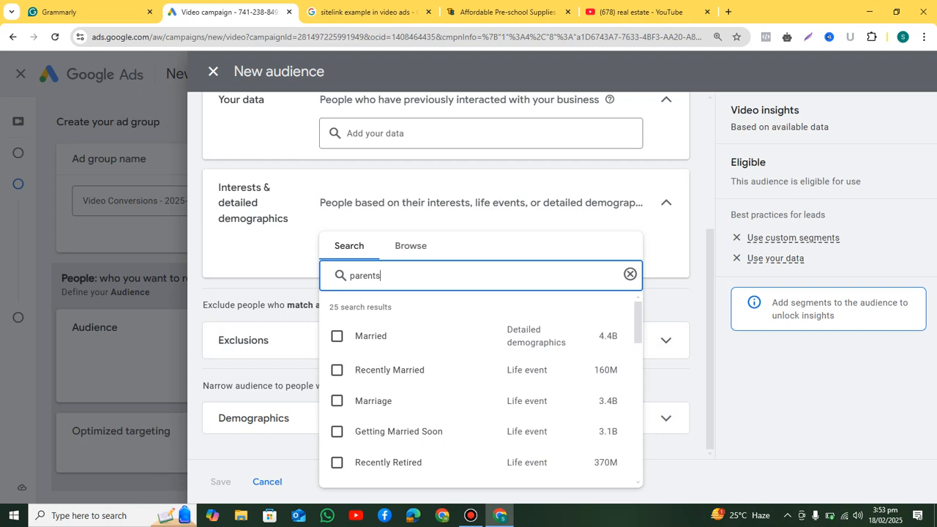
pyautogui.scroll(-8, 481, 388)
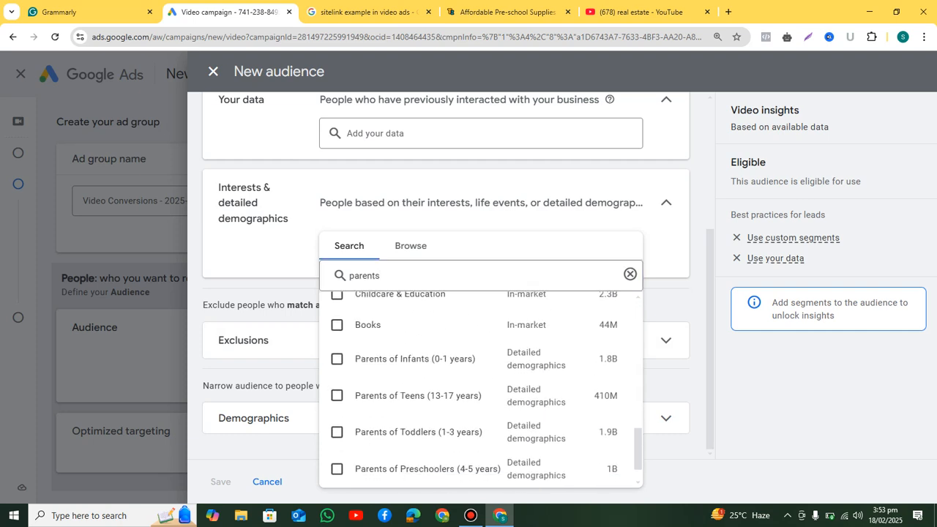
pyautogui.scroll(-1, 481, 388)
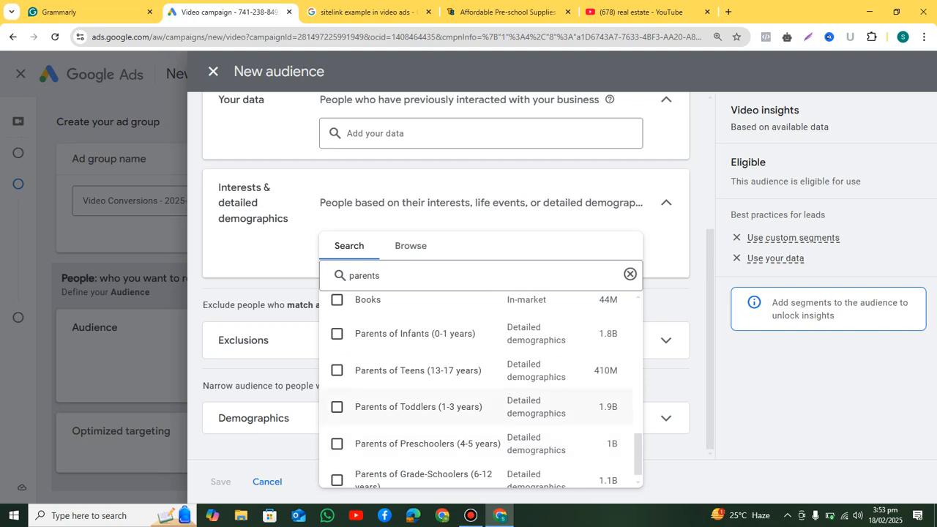
pyautogui.click(336, 406)
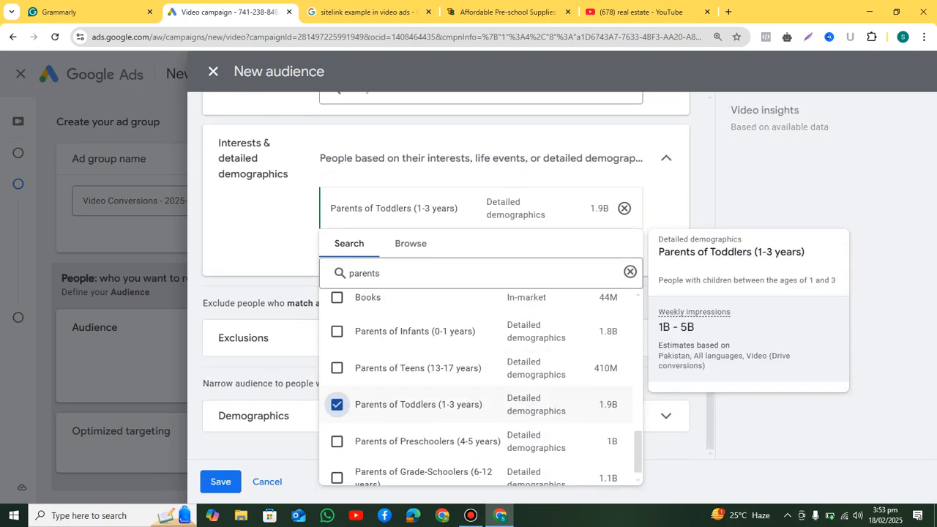
pyautogui.click(336, 442)
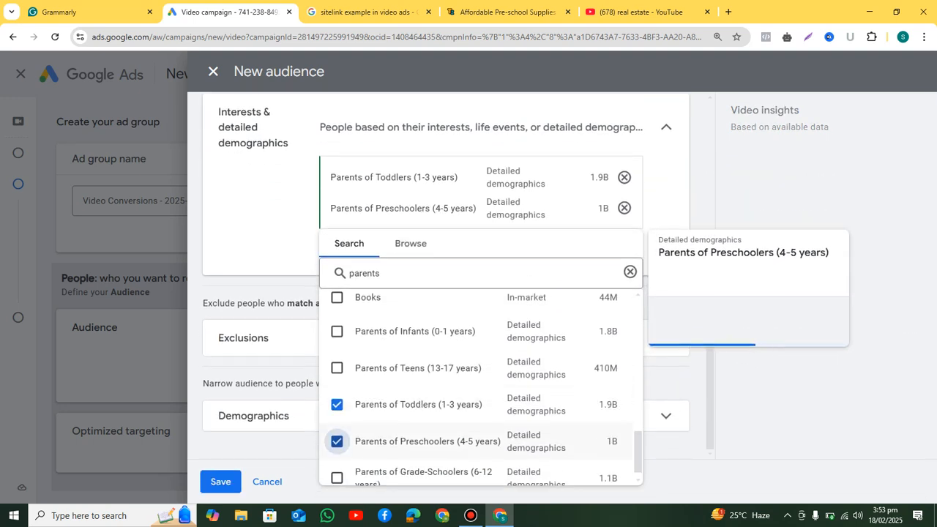
pyautogui.click(260, 220)
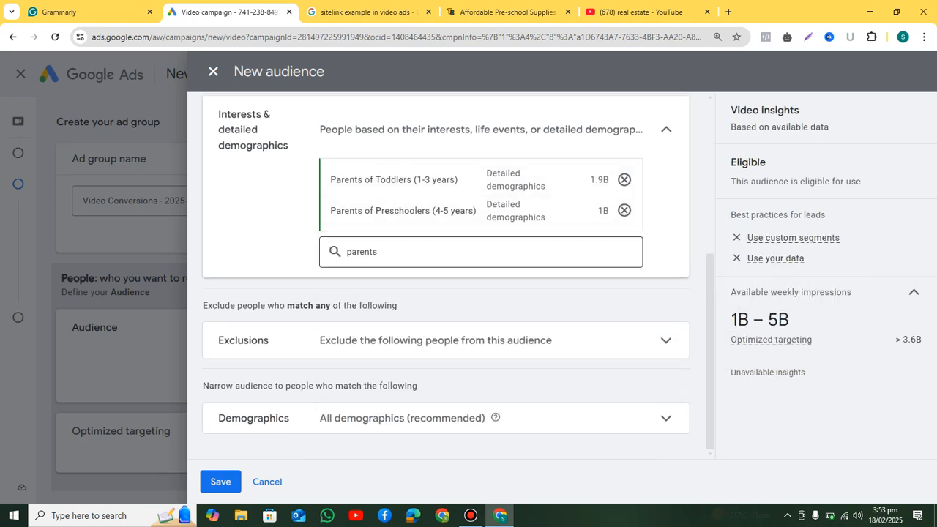
# - Replace the segment search term with "johnson" to look for matching interest segments
pyautogui.moveTo(380, 252); pyautogui.dragTo(343, 252)
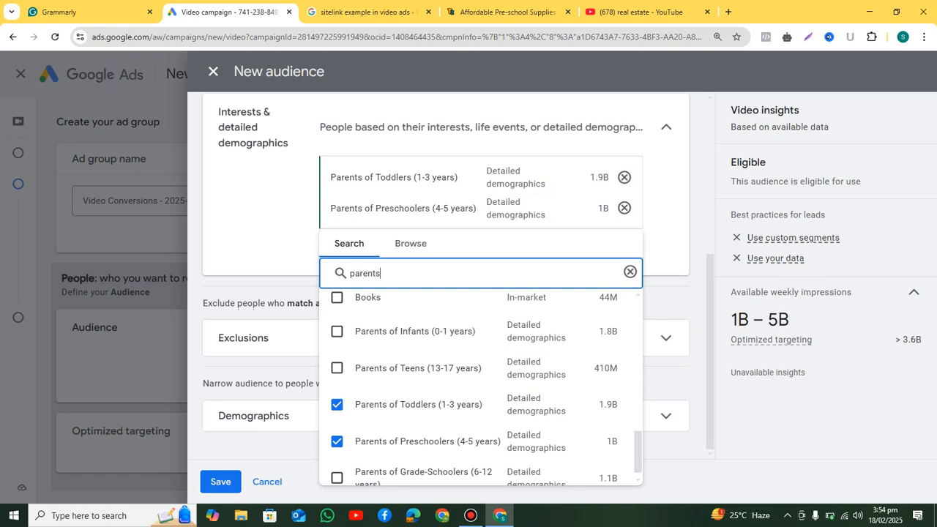
pyautogui.write('joh')
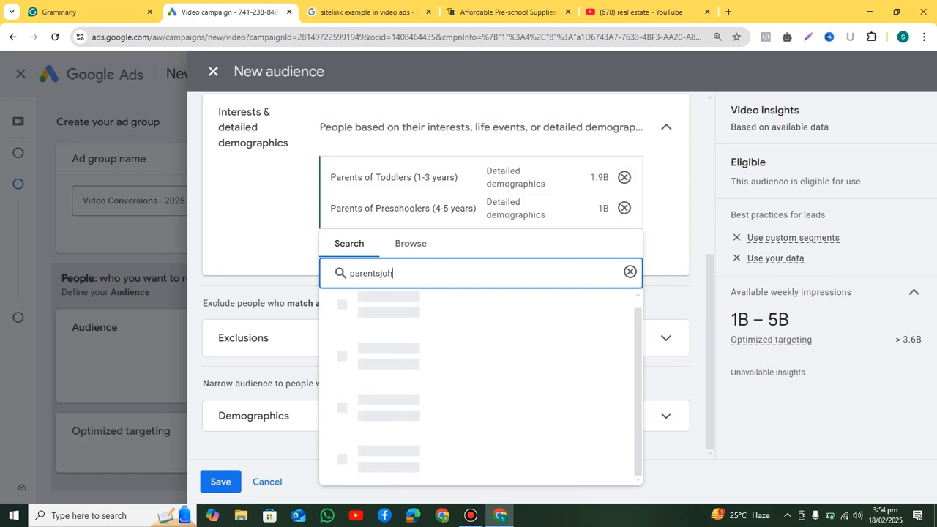
pyautogui.hotkey('ctrl', 'a')
pyautogui.write('johnson')
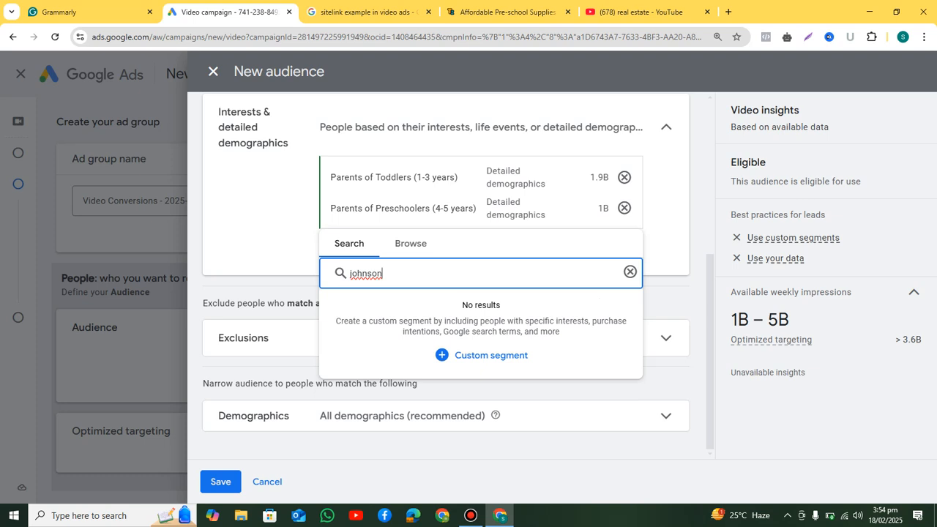
# - Clear the "johnson" search term and close the interest segment suggestions
pyautogui.press('BackSpace')
pyautogui.press('BackSpace')
pyautogui.press('BackSpace')
pyautogui.press('BackSpace')
pyautogui.press('BackSpace')
pyautogui.press('BackSpace')
pyautogui.press('BackSpace')
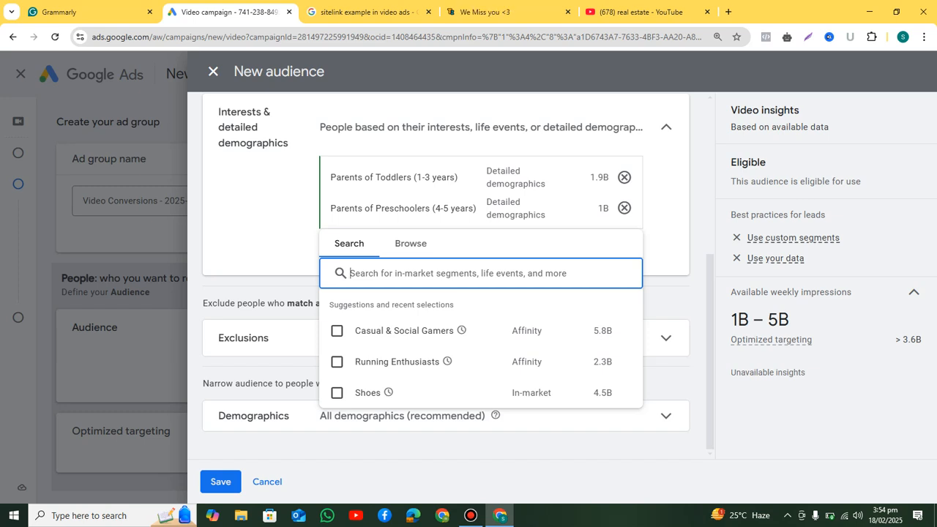
pyautogui.press('Escape')
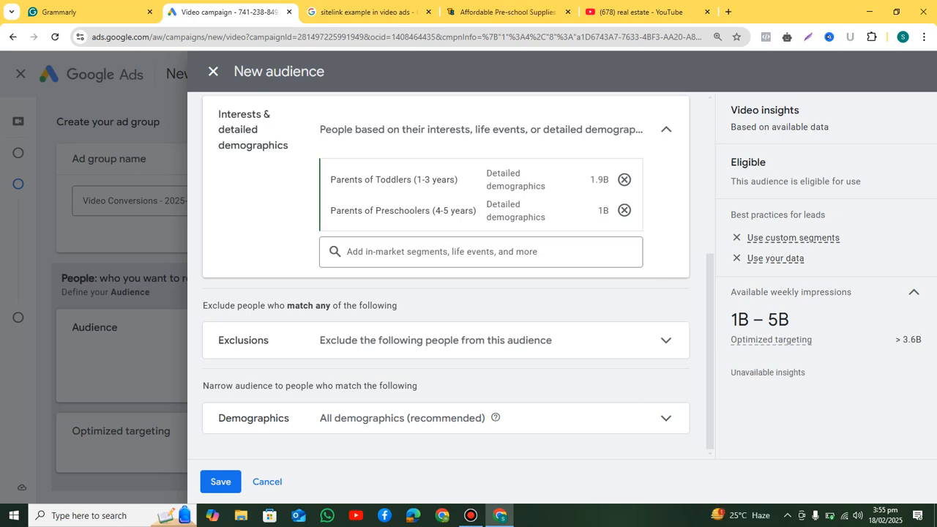
# - Switch to the Grammarly notes and add the lines "Direct Targeting" and "Indirect Targeting" below the SMM definition
pyautogui.click(88, 12)
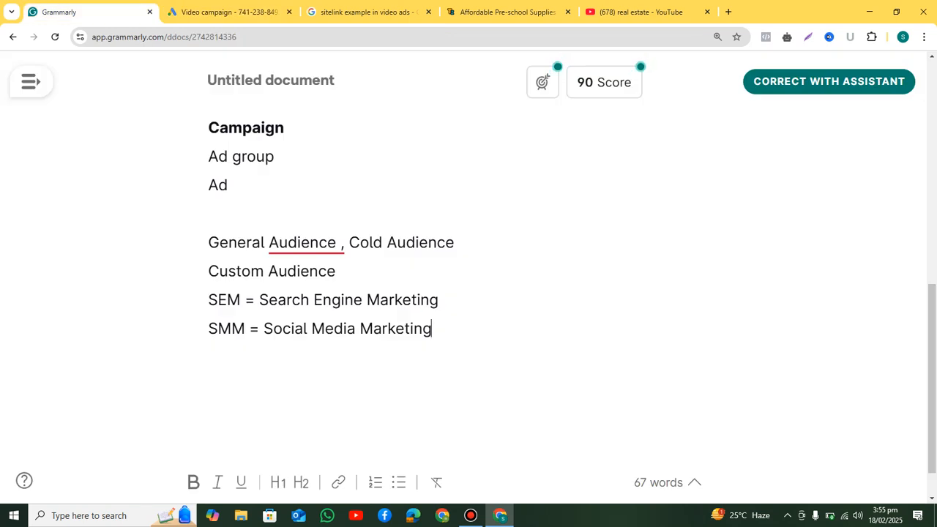
pyautogui.press('Return')
pyautogui.press('Return')
pyautogui.write('Di')
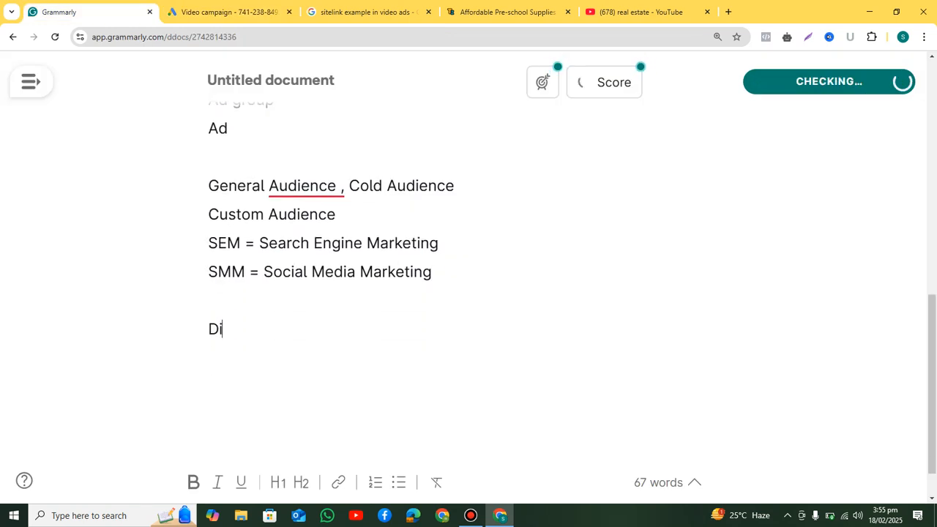
pyautogui.write('rect Targeting')
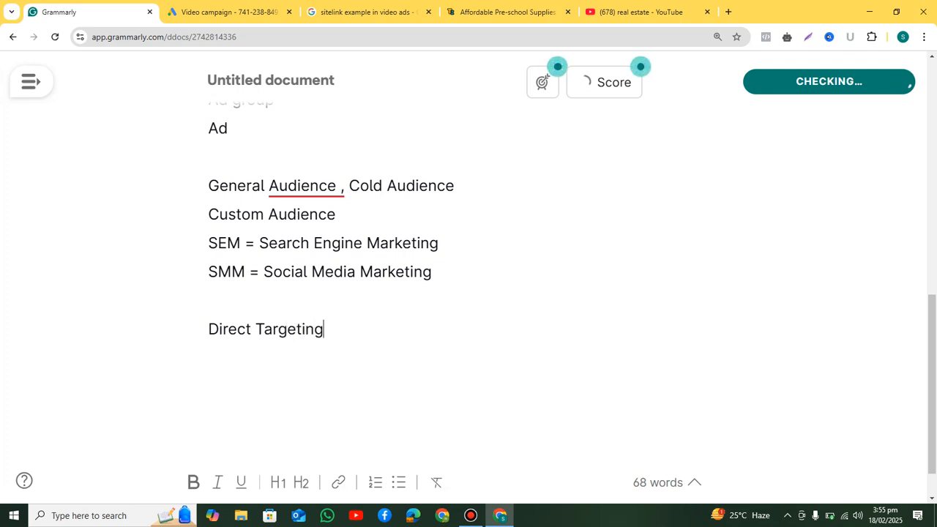
pyautogui.press('Return')
pyautogui.write('Ind')
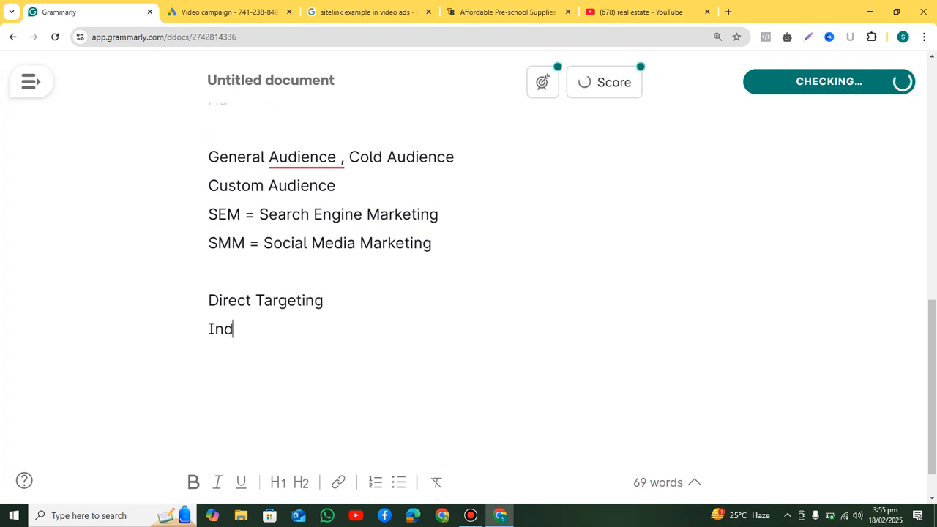
pyautogui.write('irect Tatr')
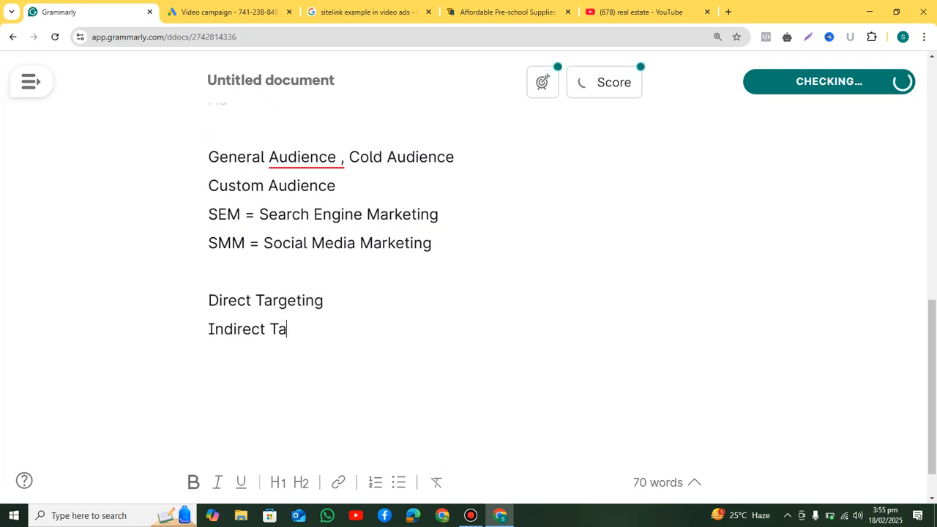
pyautogui.press('BackSpace')
pyautogui.press('BackSpace')
pyautogui.write('rgeting')
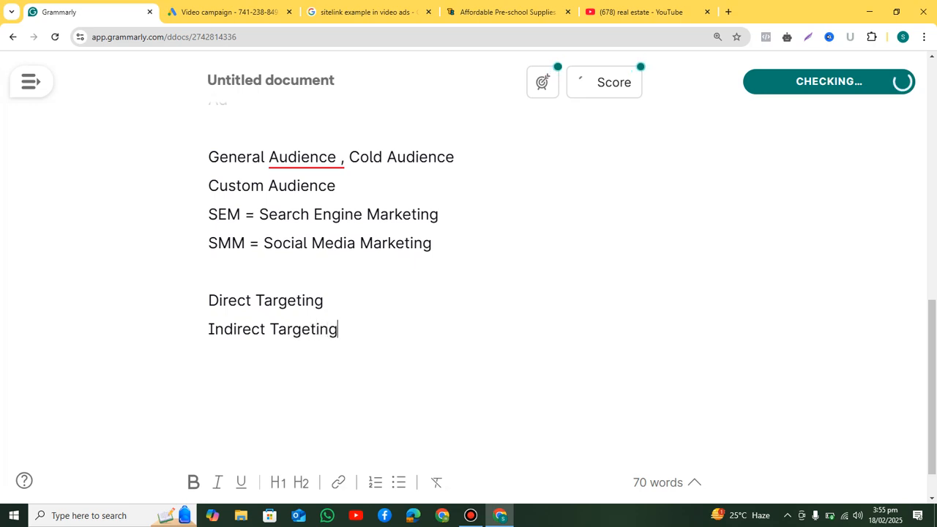
# - Extend the Direct Targeting line with "= Parents" and the Indirect Targeting line with "= Baby products related"
pyautogui.press('Up')
pyautogui.write('= Parents')
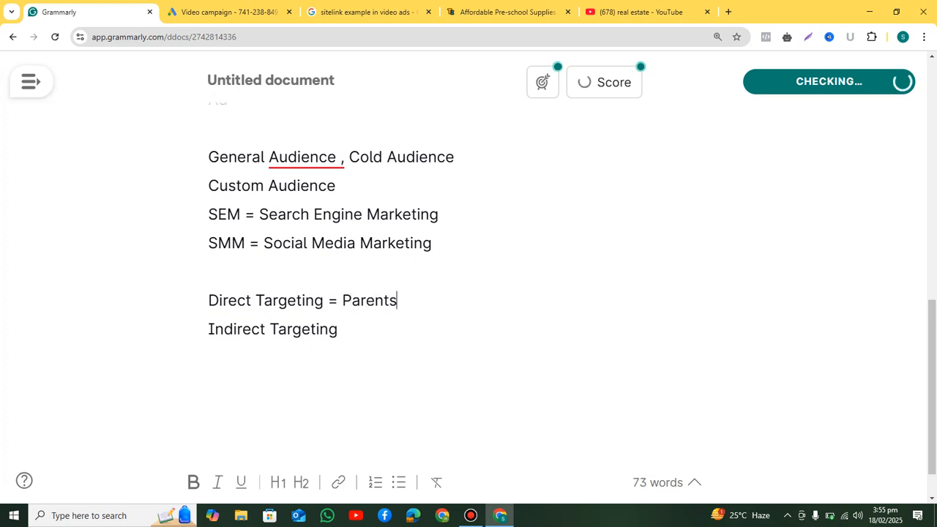
pyautogui.press('Down')
pyautogui.write('= ')
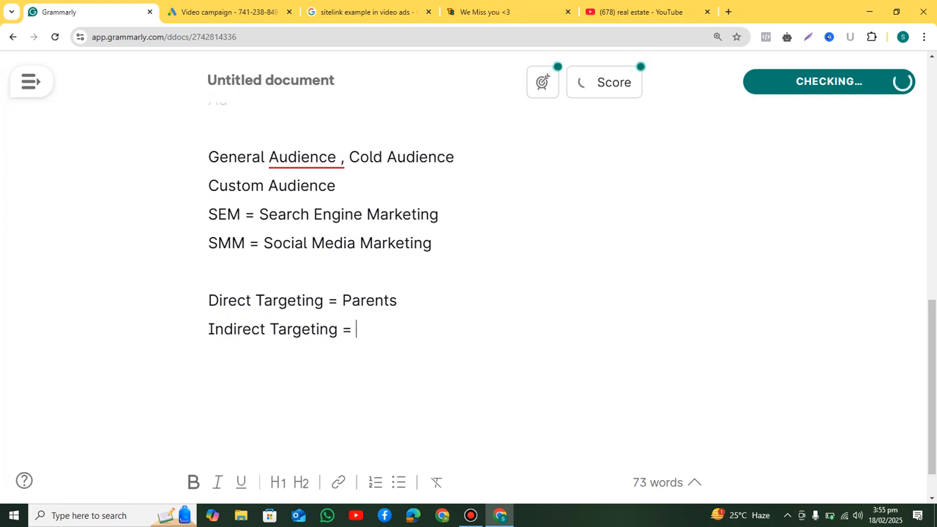
pyautogui.write('Baby produs')
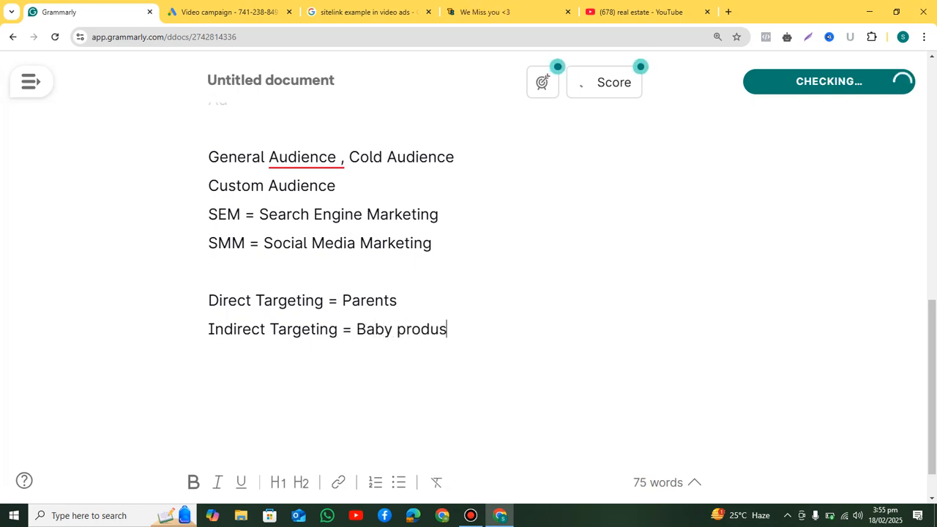
pyautogui.press('BackSpace')
pyautogui.write('cts')
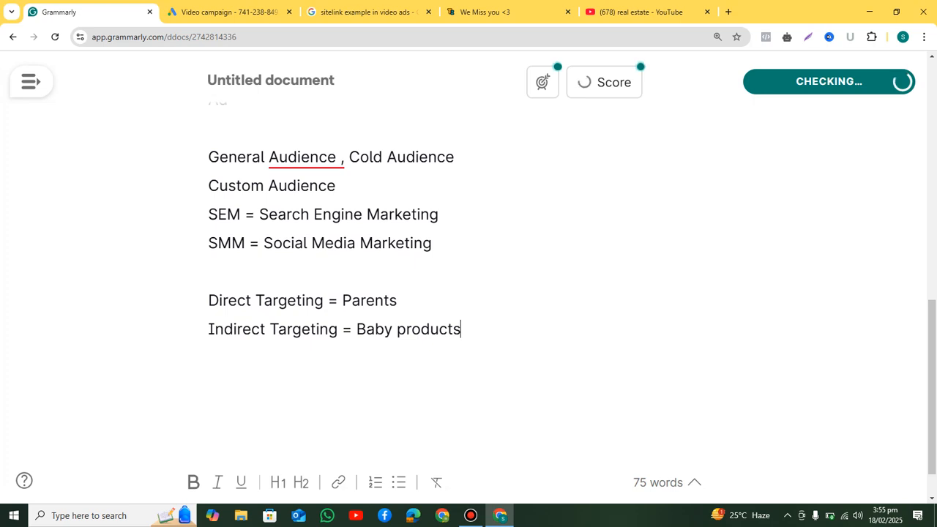
pyautogui.write(' related')
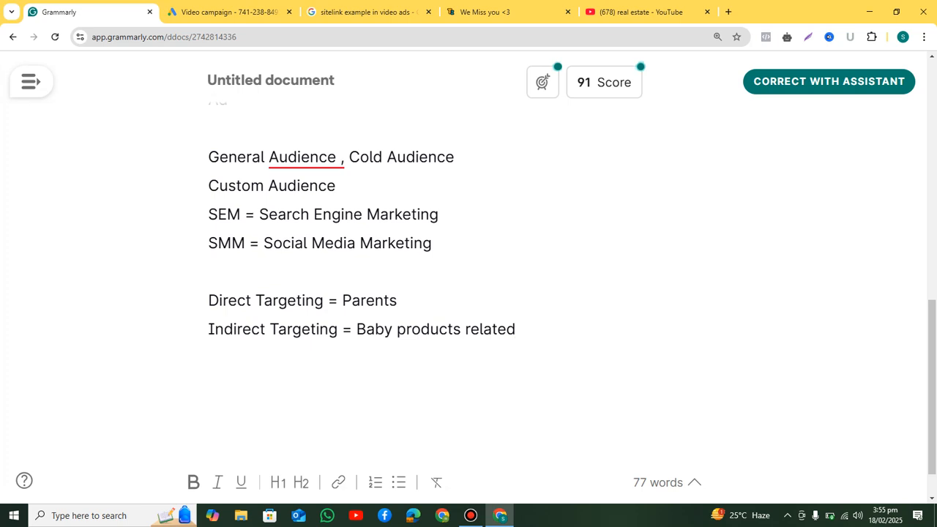
# - Add a new line reading "Buyer Persona" below the Indirect Targeting note
pyautogui.press('Return')
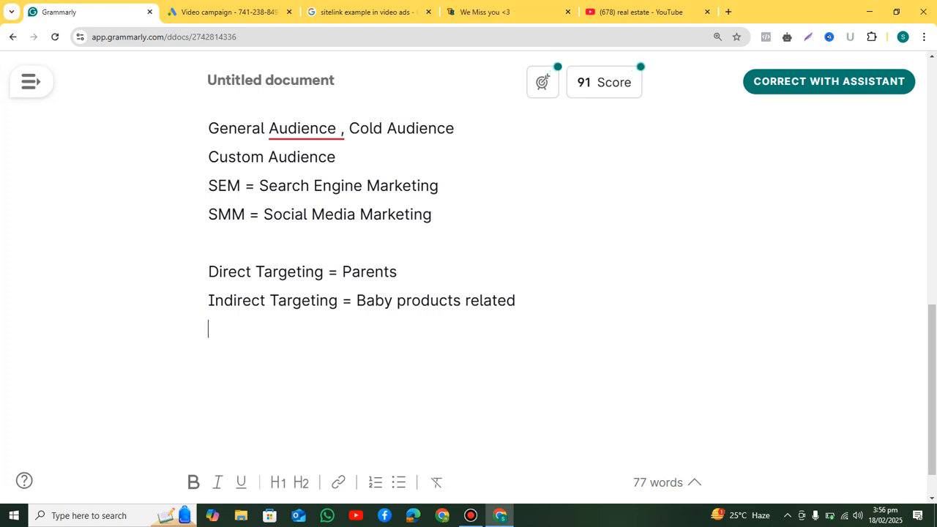
pyautogui.write('Buyer P')
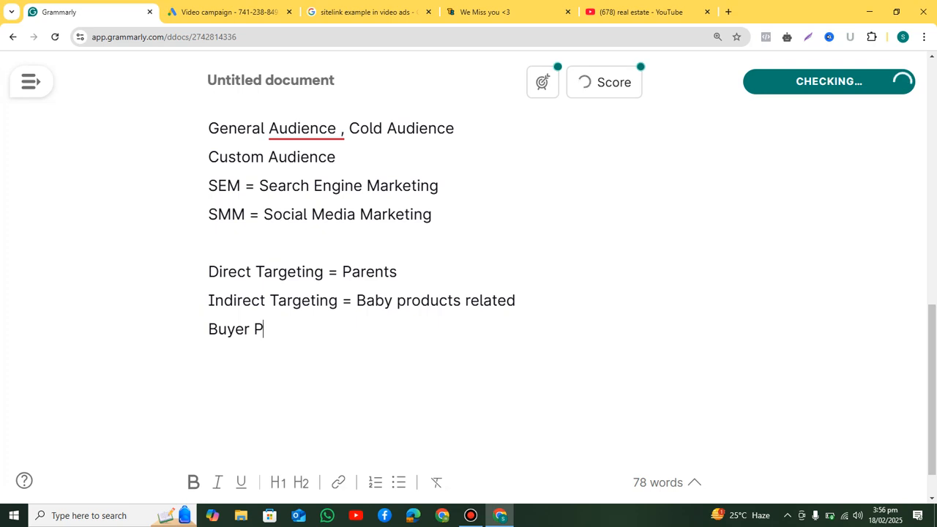
pyautogui.write('ersona')
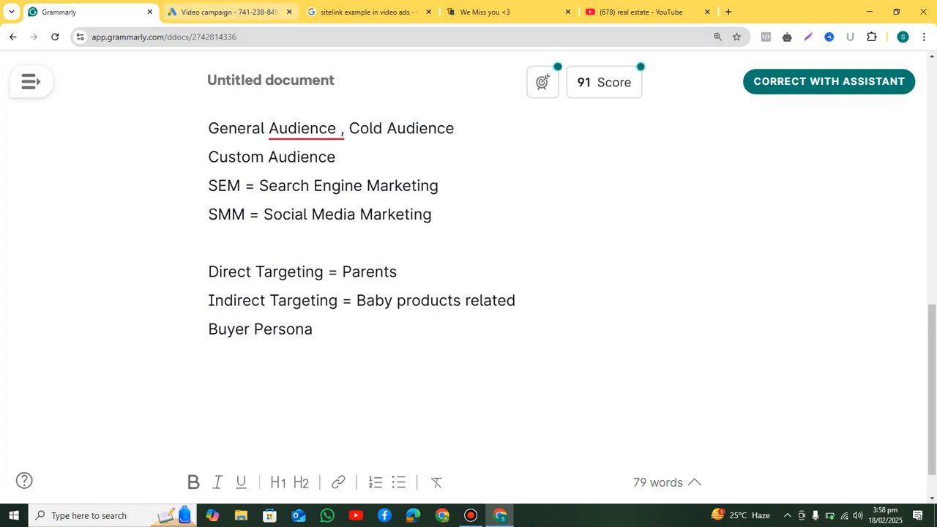
# - Return to Google Ads, review the new audience form and close it, discarding its unsaved changes
pyautogui.click(228, 11)
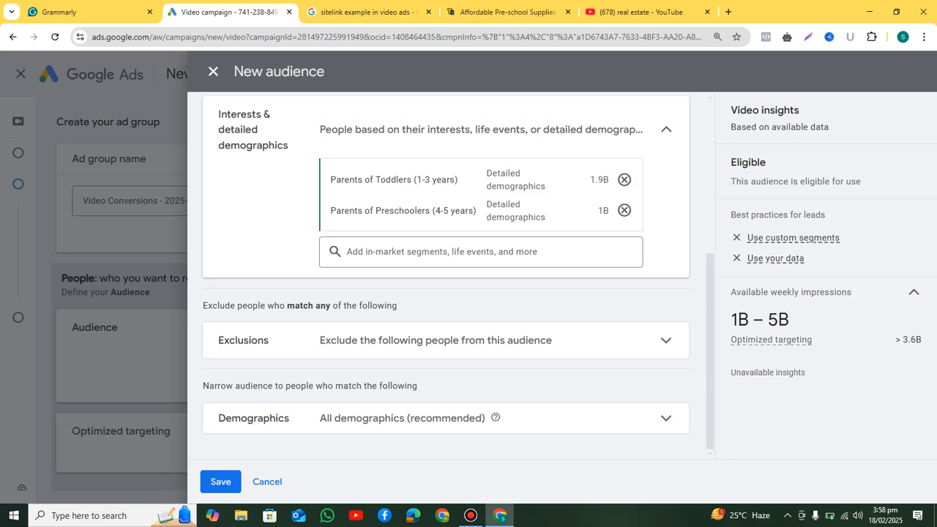
pyautogui.scroll(2, 445, 275)
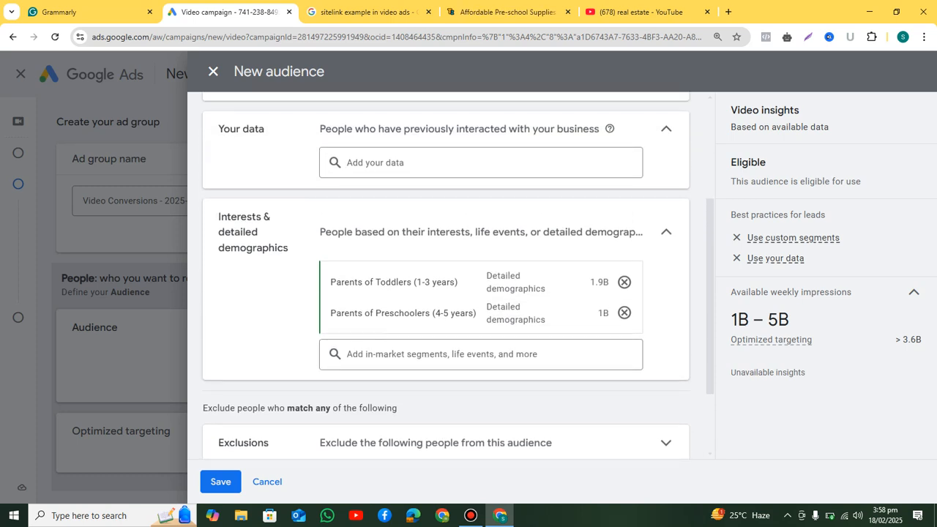
pyautogui.scroll(2, 445, 275)
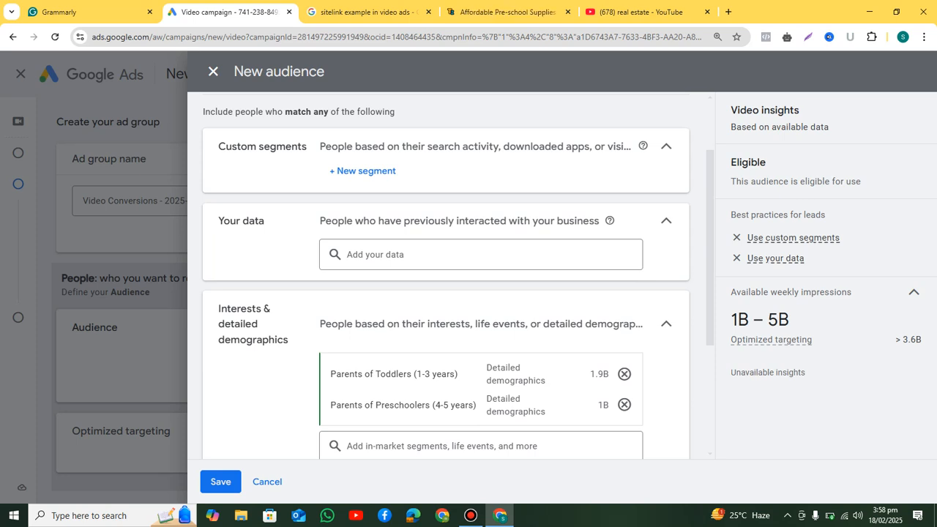
pyautogui.scroll(-2, 445, 274)
pyautogui.scroll(2, 446, 274)
pyautogui.scroll(2, 445, 274)
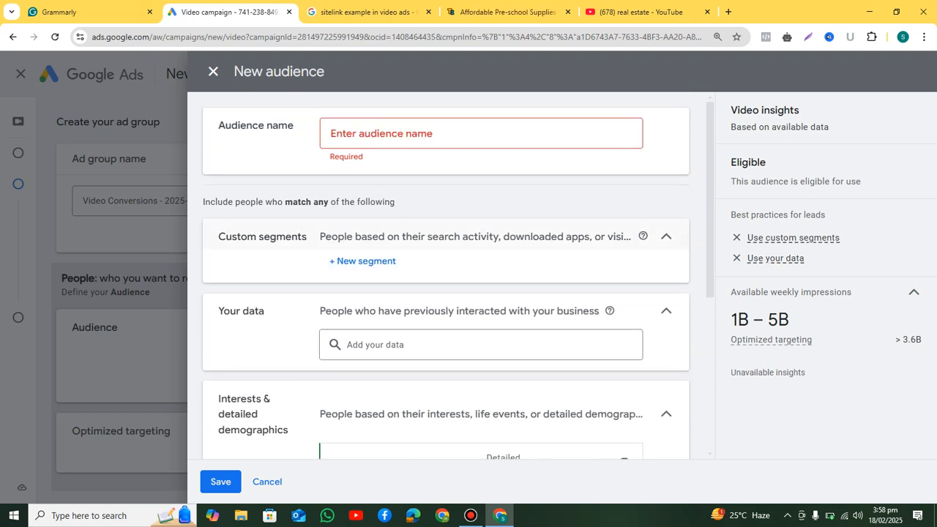
pyautogui.click(368, 134)
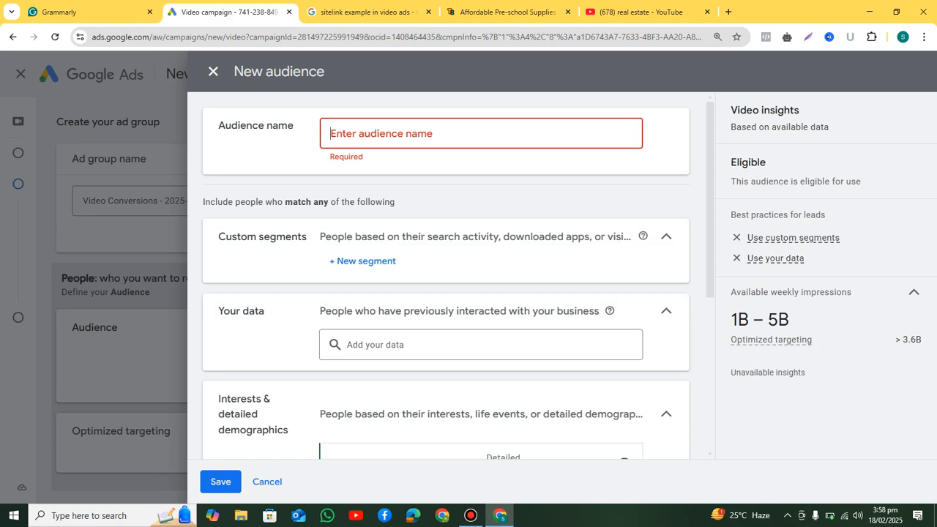
pyautogui.click(213, 71)
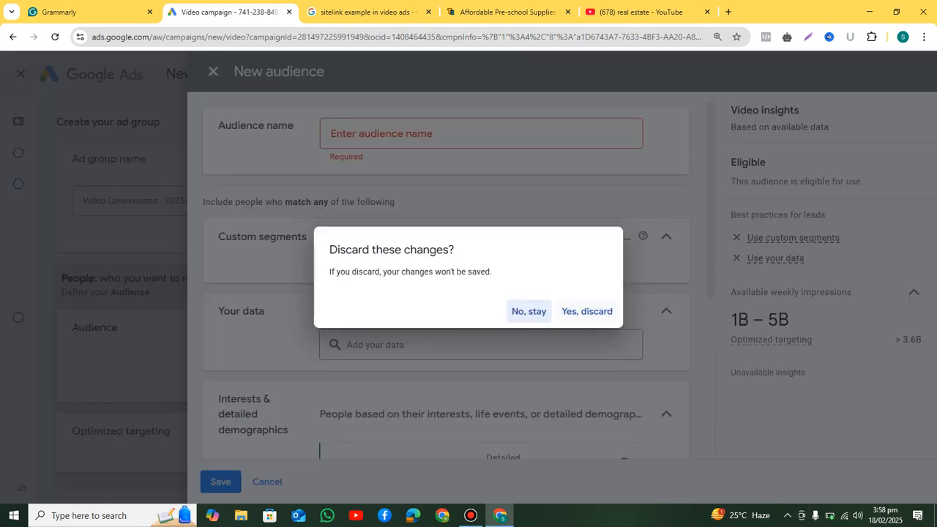
pyautogui.click(586, 311)
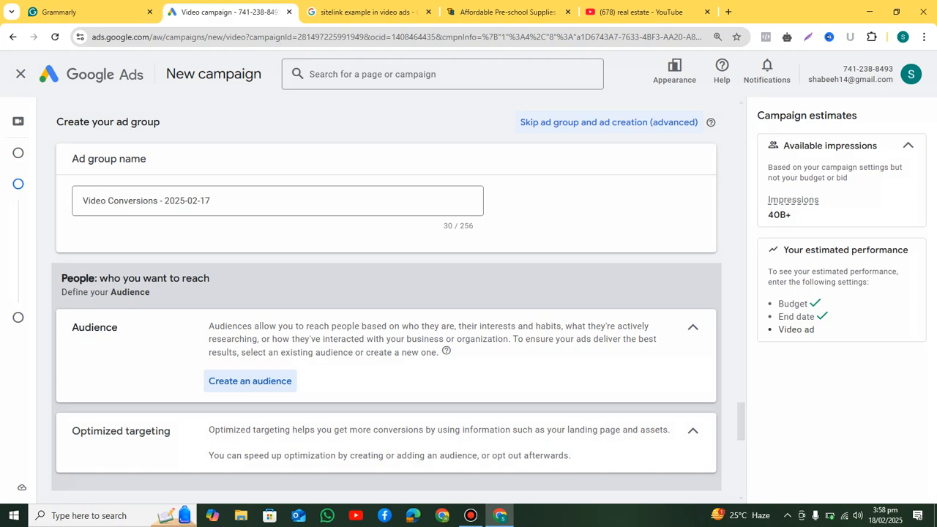
pyautogui.scroll(-3, 386, 300)
pyautogui.scroll(1, 387, 300)
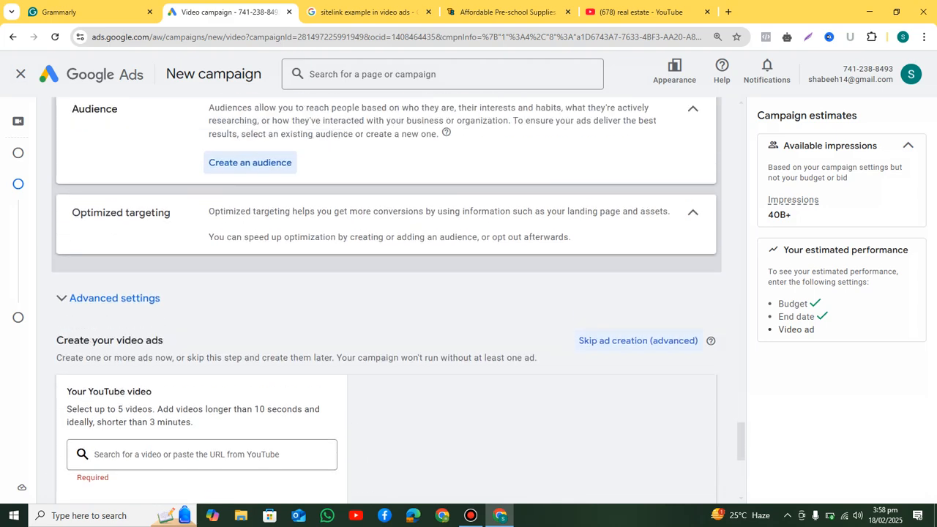
pyautogui.scroll(-2, 386, 300)
pyautogui.scroll(1, 386, 300)
pyautogui.scroll(1, 386, 300)
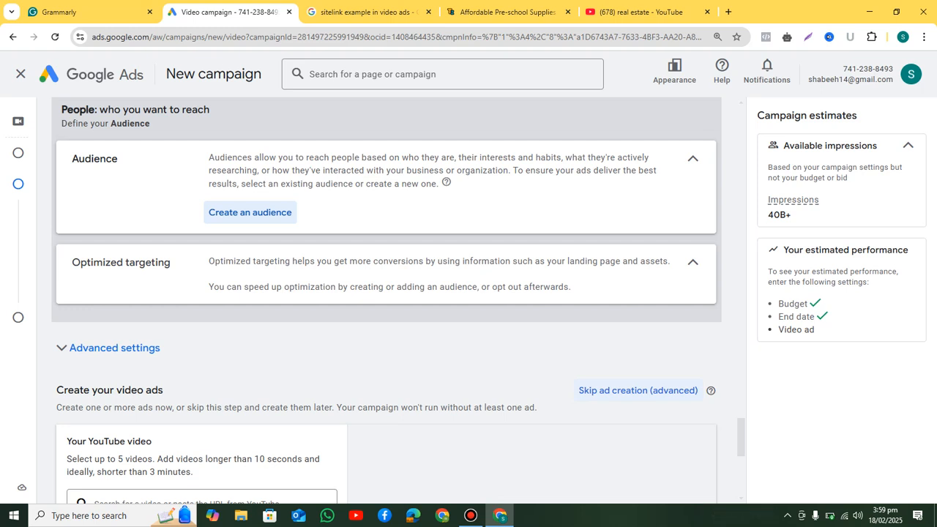
pyautogui.scroll(-2, 386, 302)
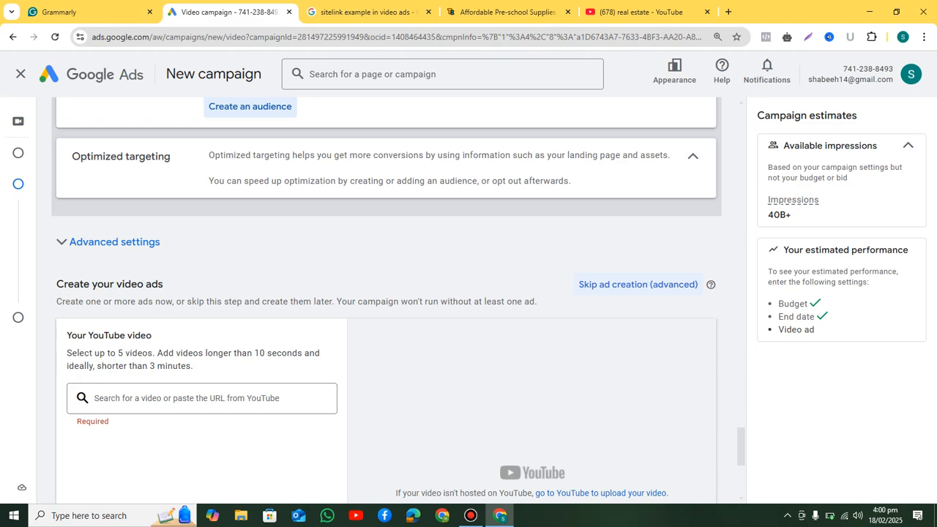
pyautogui.click(470, 515)
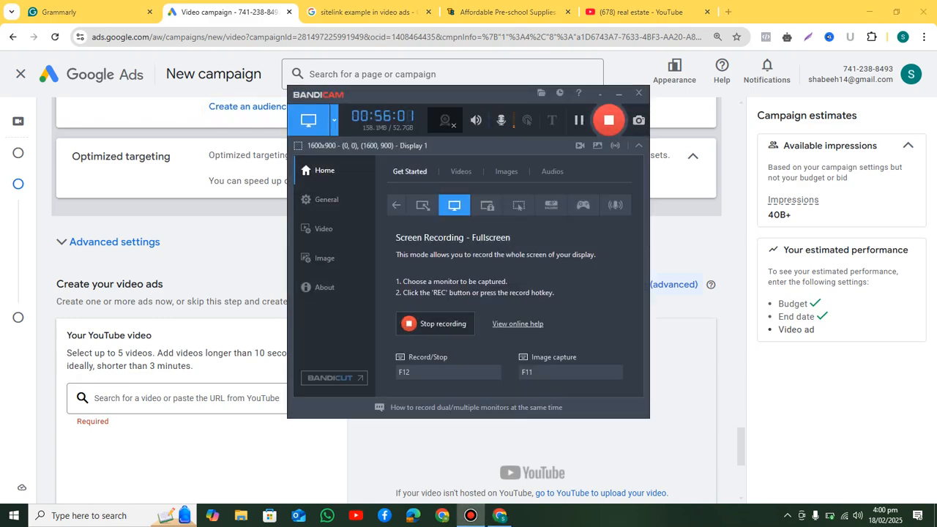